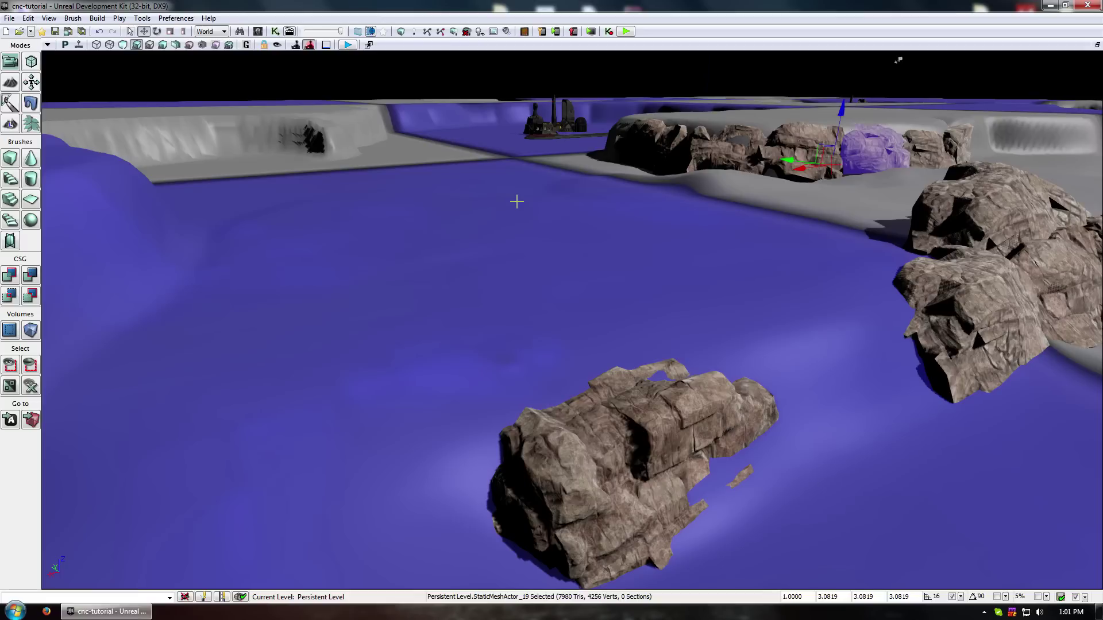
right_drag(564, 203, 567, 184)
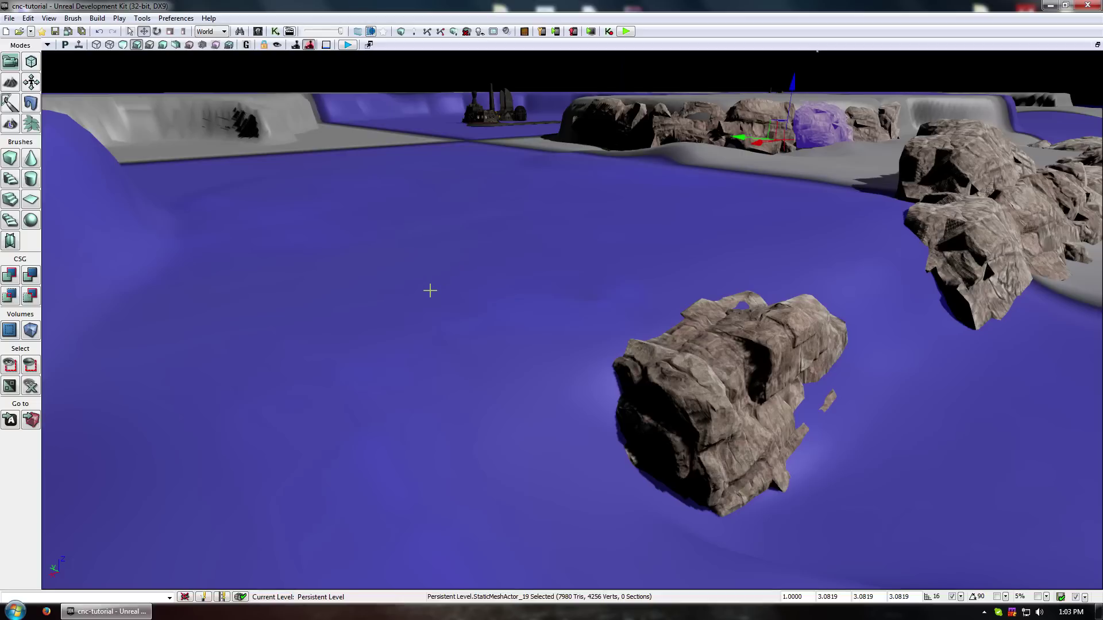
mouse_move(363, 259)
mouse_down()
mouse_move(348, 270)
mouse_move(363, 259)
mouse_up()
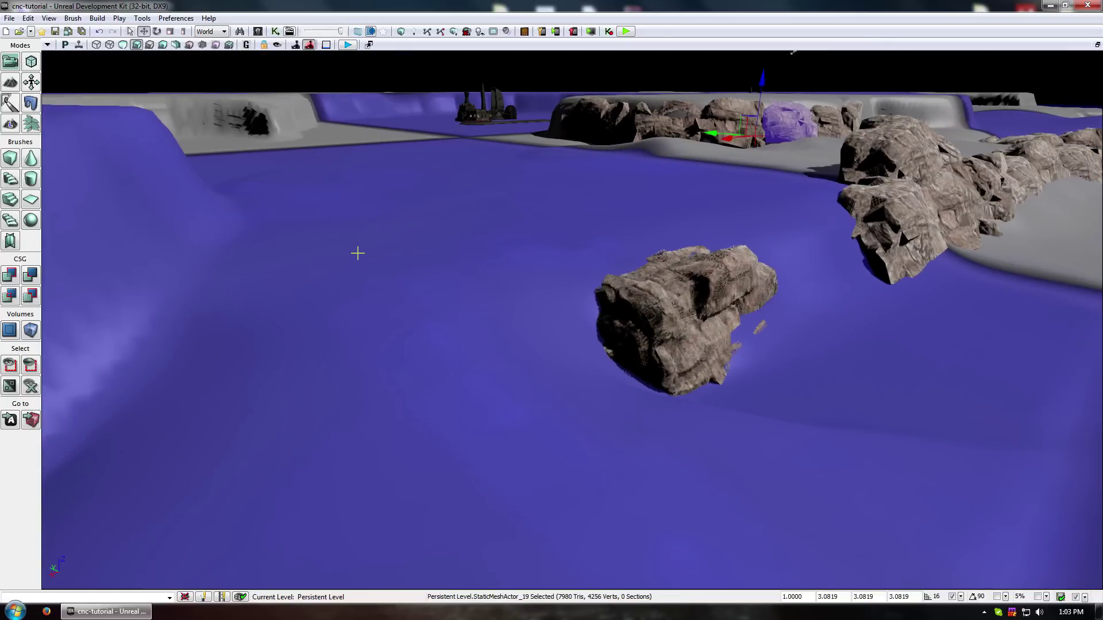
Open the Content Browser and load the CNC-GoldRush map from the RenX maps folder
click(258, 31)
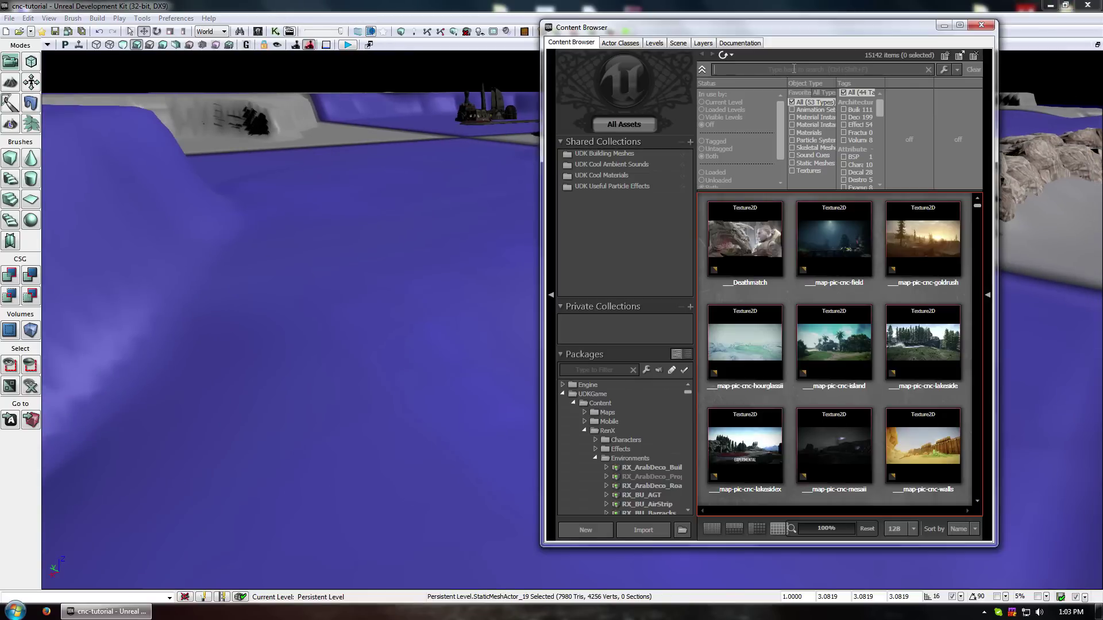
click(12, 21)
click(31, 45)
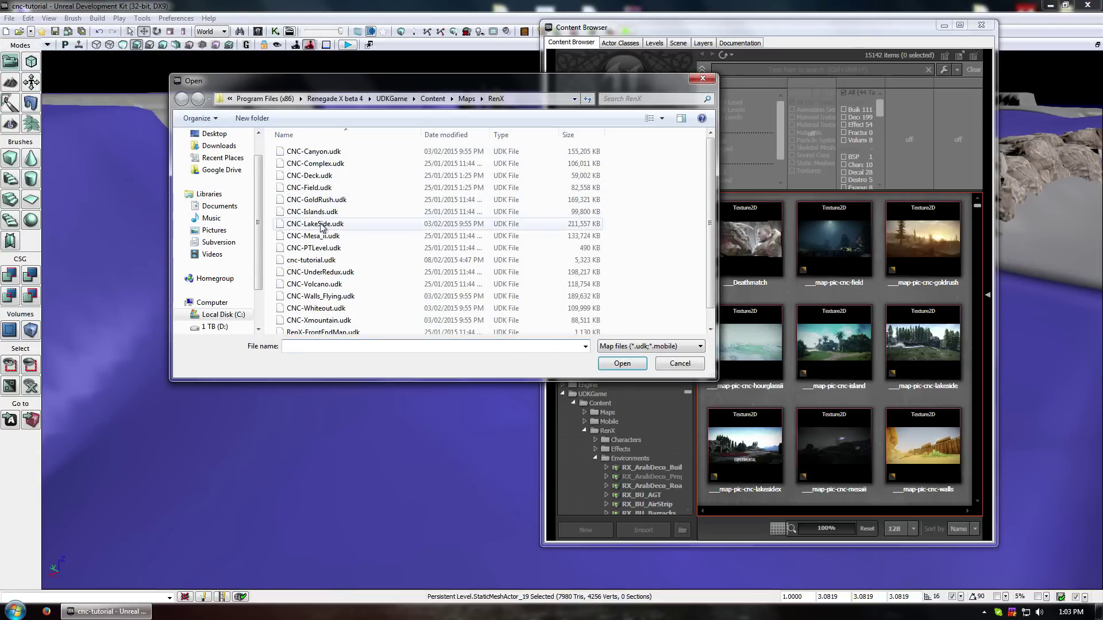
click(319, 201)
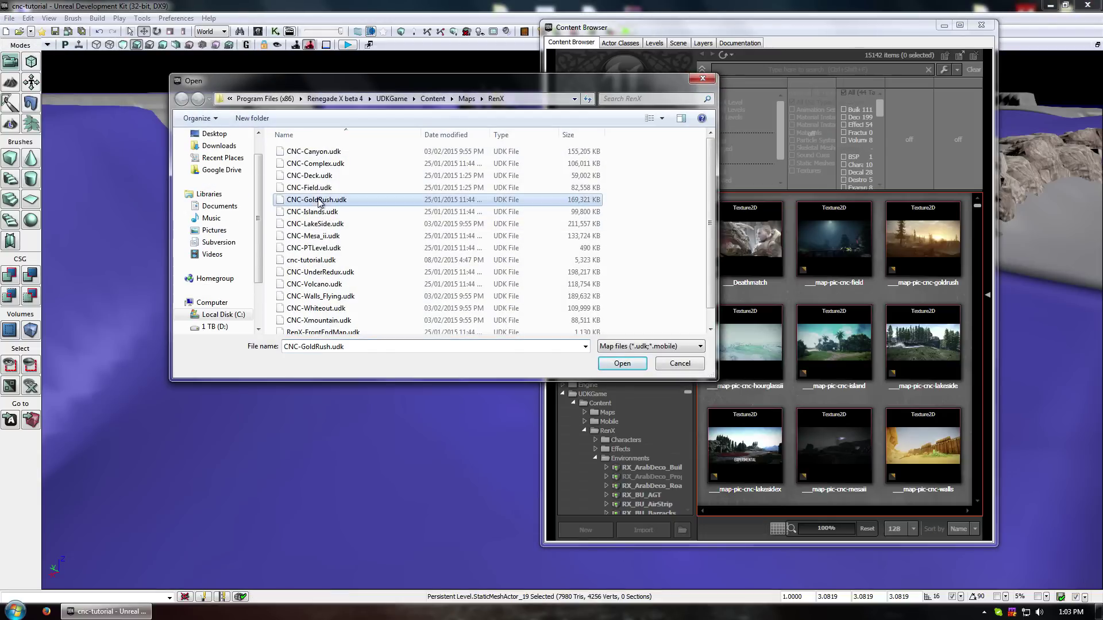
click(626, 365)
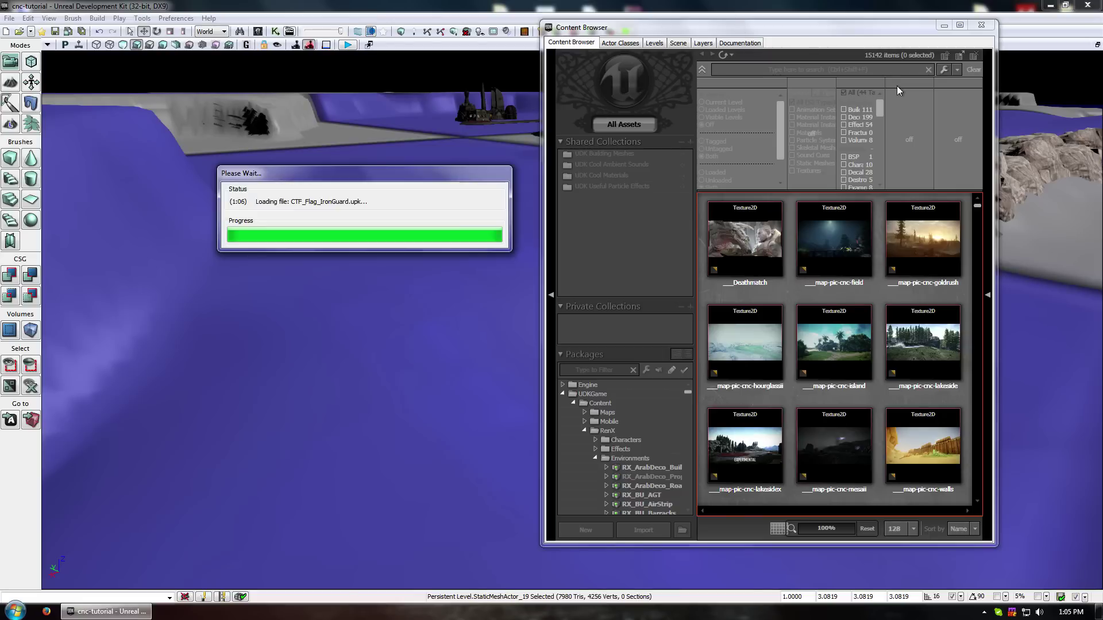
drag(365, 172, 346, 152)
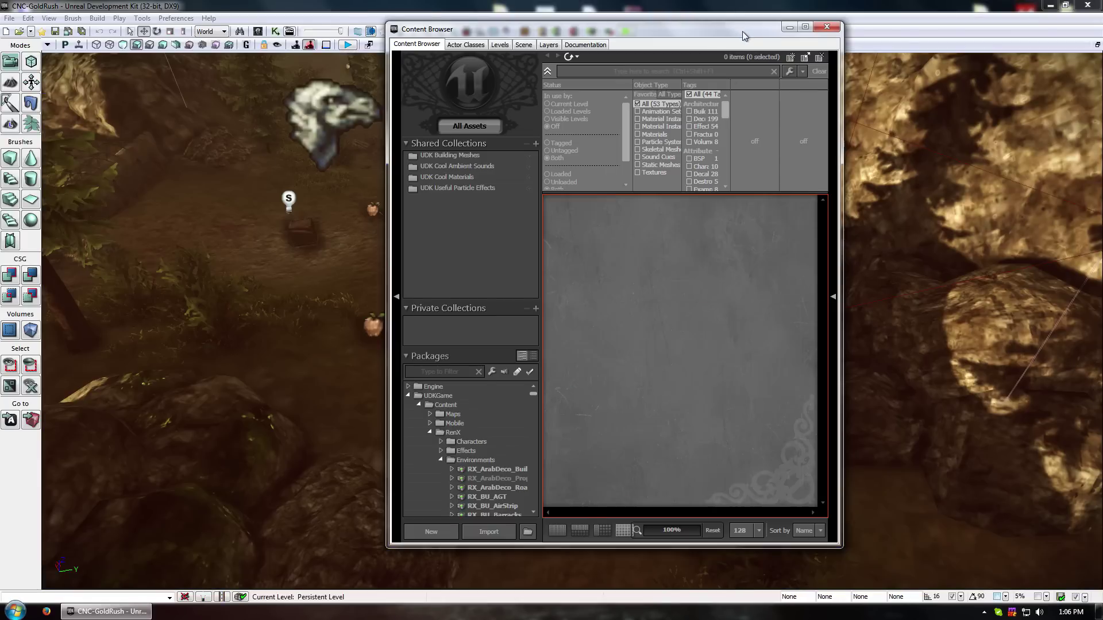
Close the Content Browser and examine the Landscape Material entry in the properties of the terrain
drag(740, 30, 804, 56)
click(876, 51)
right_drag(605, 321, 517, 270)
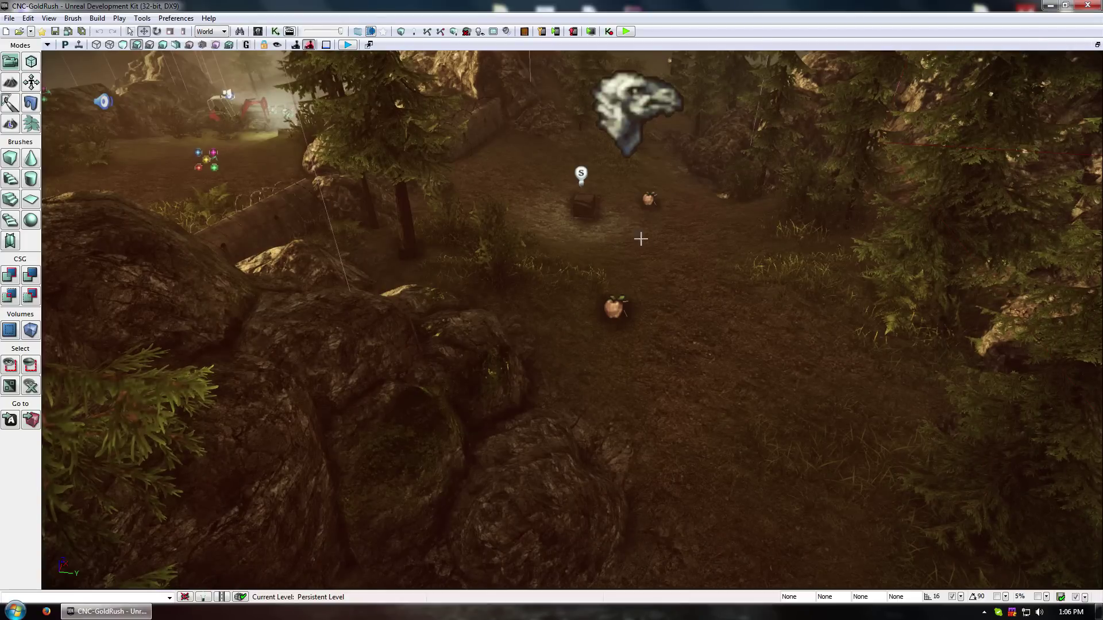
double_click(683, 246)
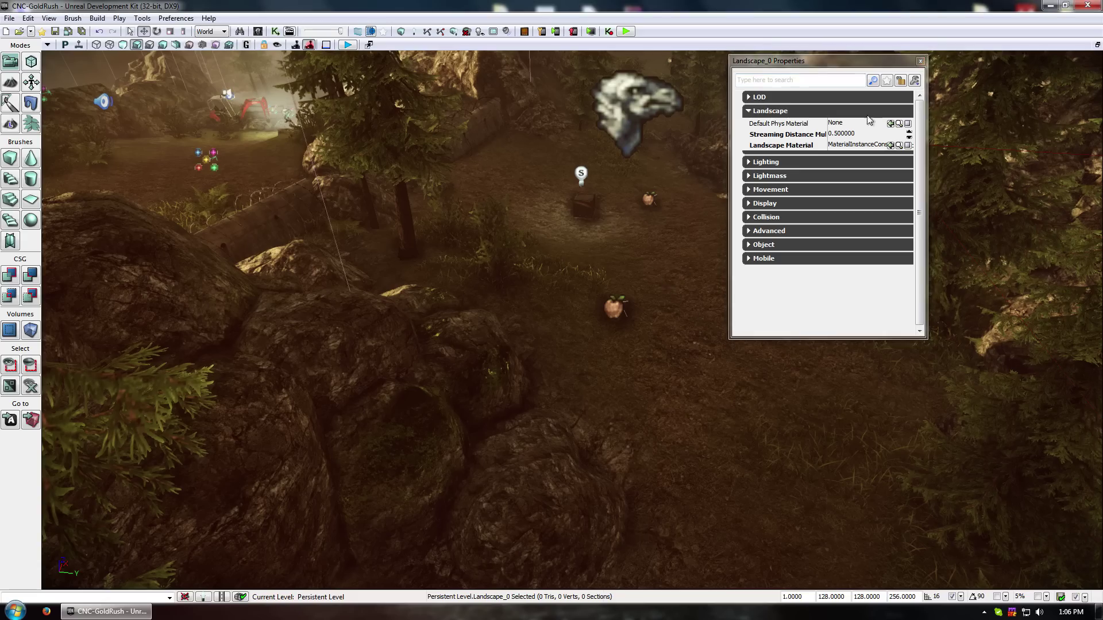
click(920, 62)
right_drag(918, 68, 711, 389)
double_click(477, 327)
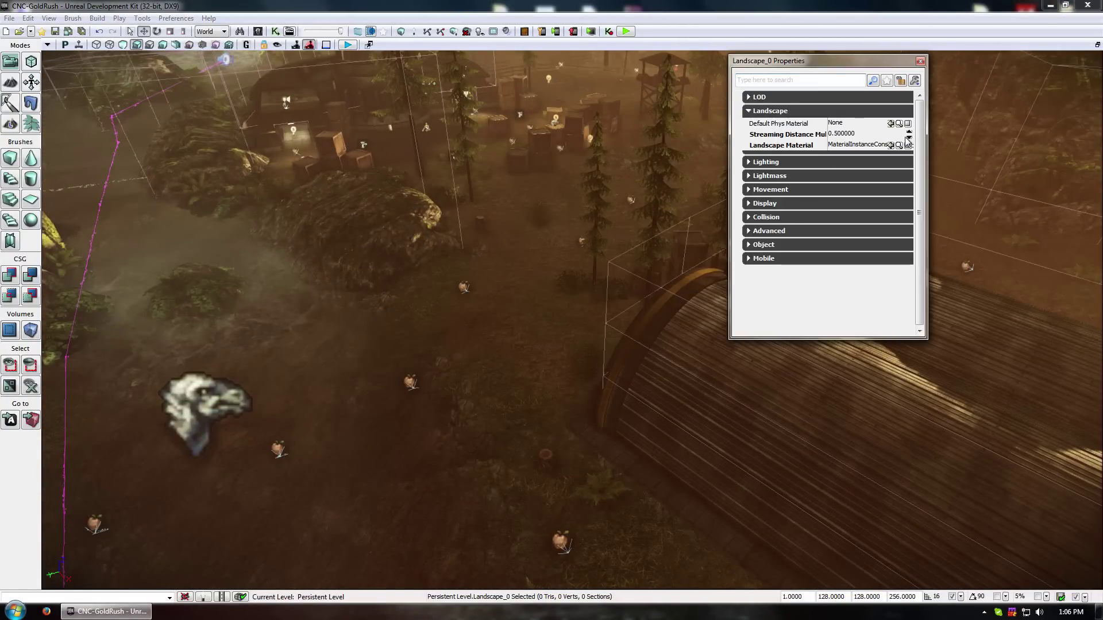
click(811, 148)
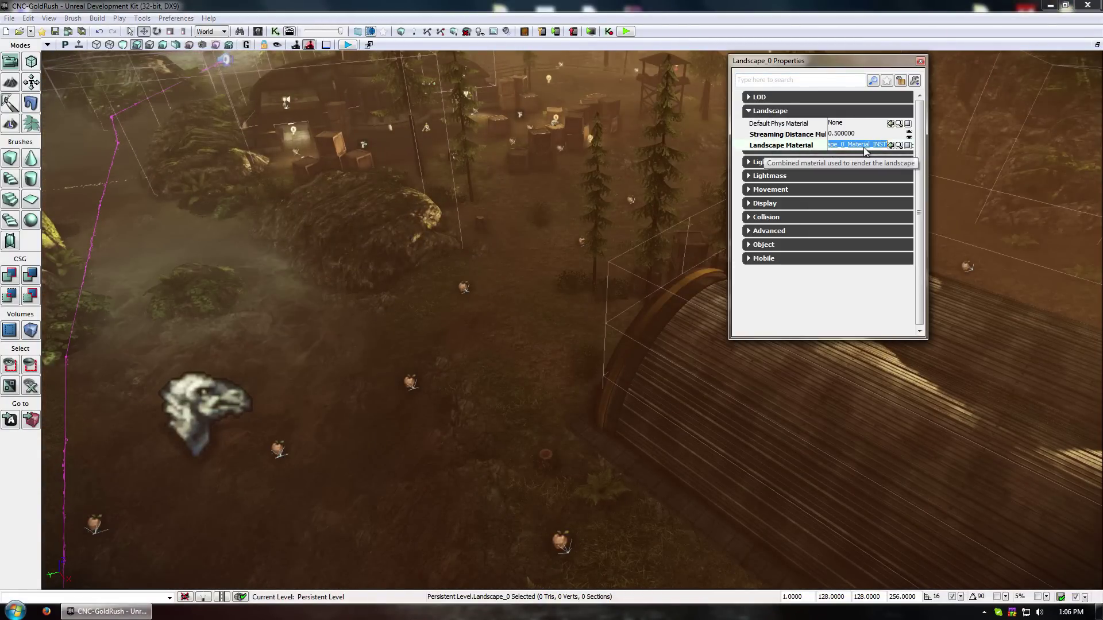
click(787, 110)
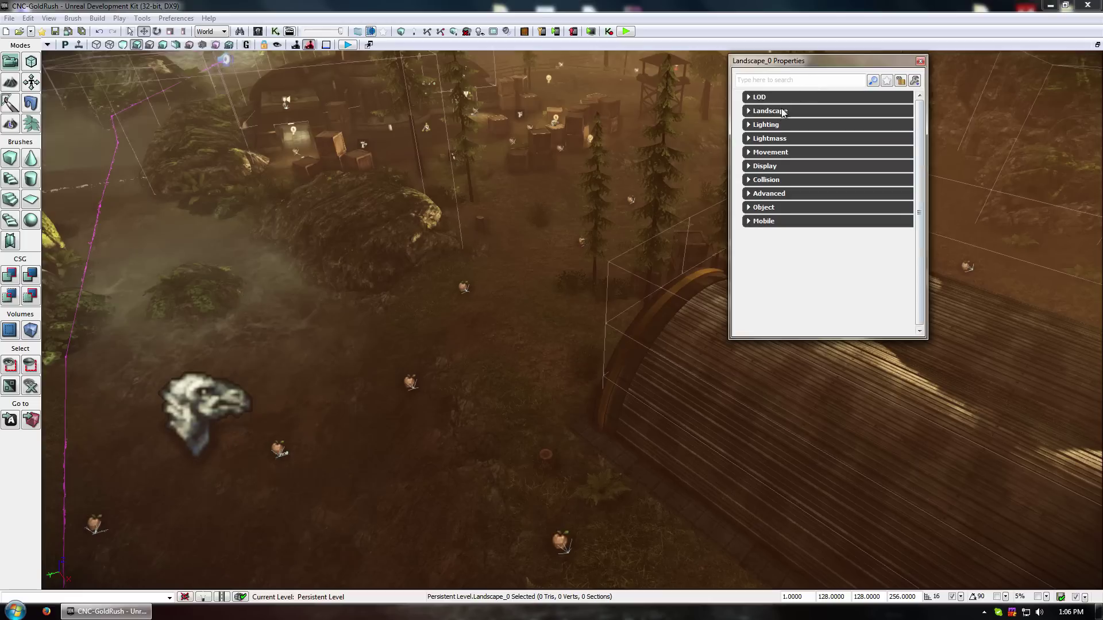
click(920, 61)
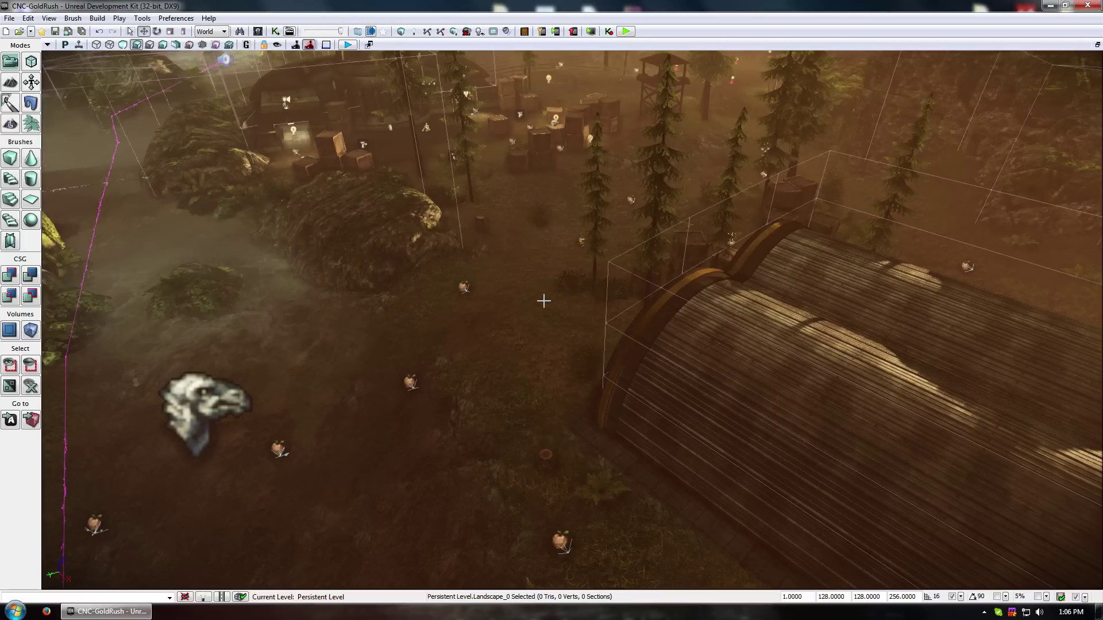
Reopen the landscape's actor properties and locate its assigned Landscape Material in the Content Browser
click(28, 18)
mouse_move(49, 18)
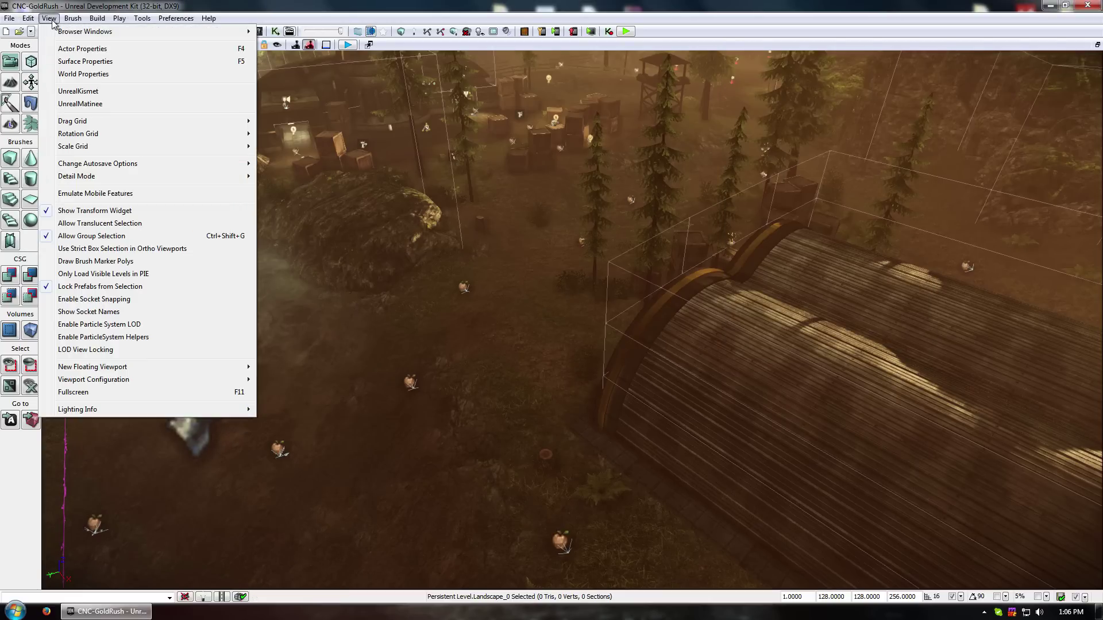
click(82, 49)
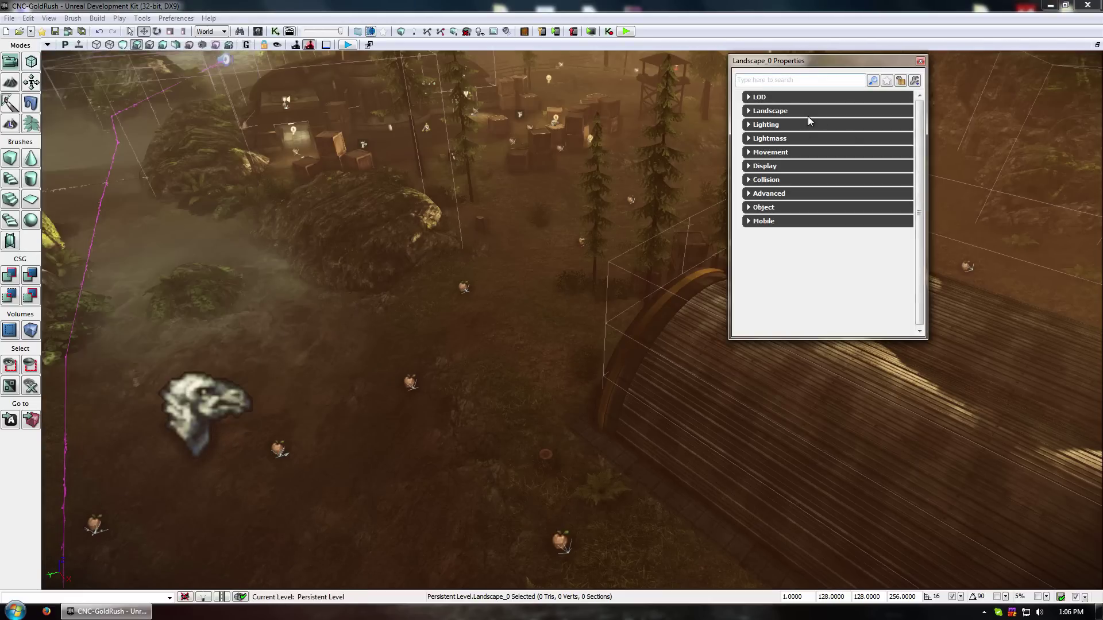
click(753, 112)
click(852, 148)
click(898, 145)
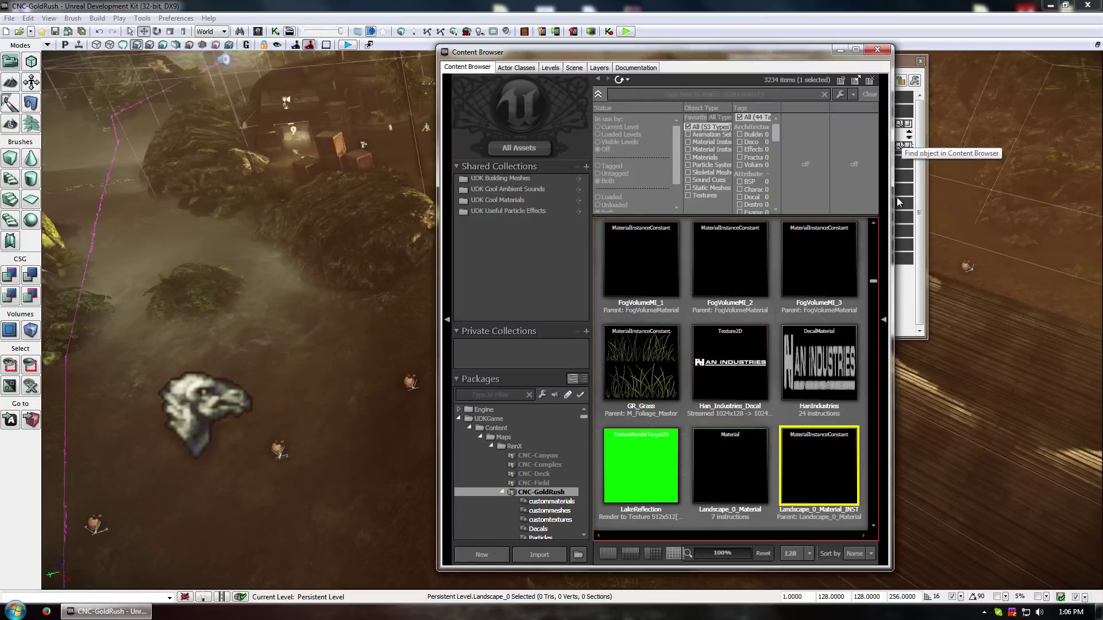
Find the parent of Landscape_0_Material_INST and select both the parent material and the instance
mouse_move(805, 443)
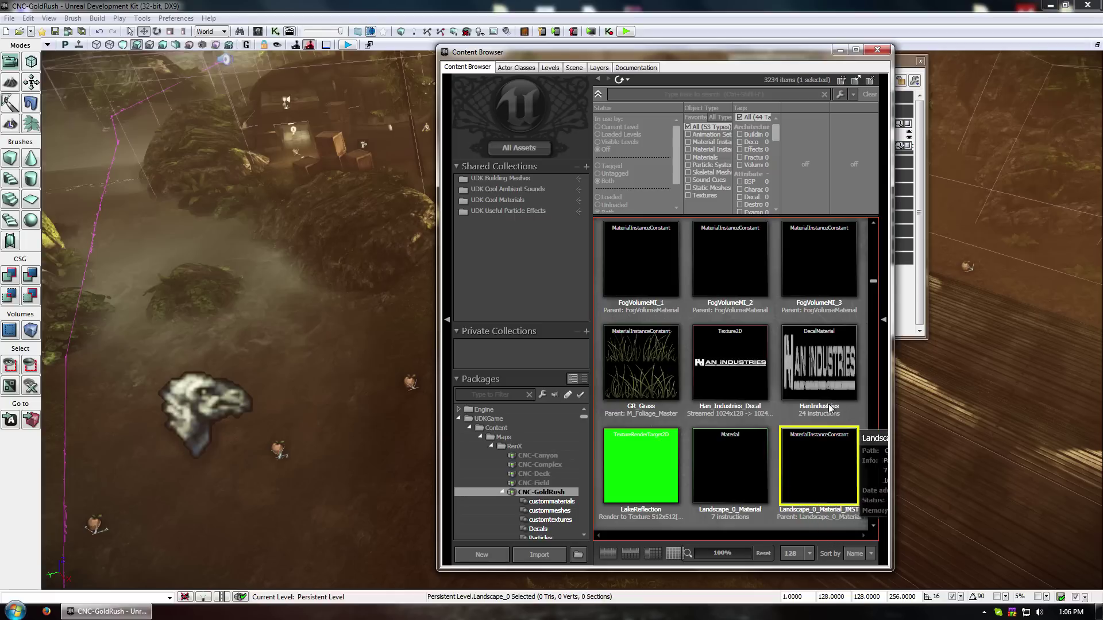
right_click(825, 456)
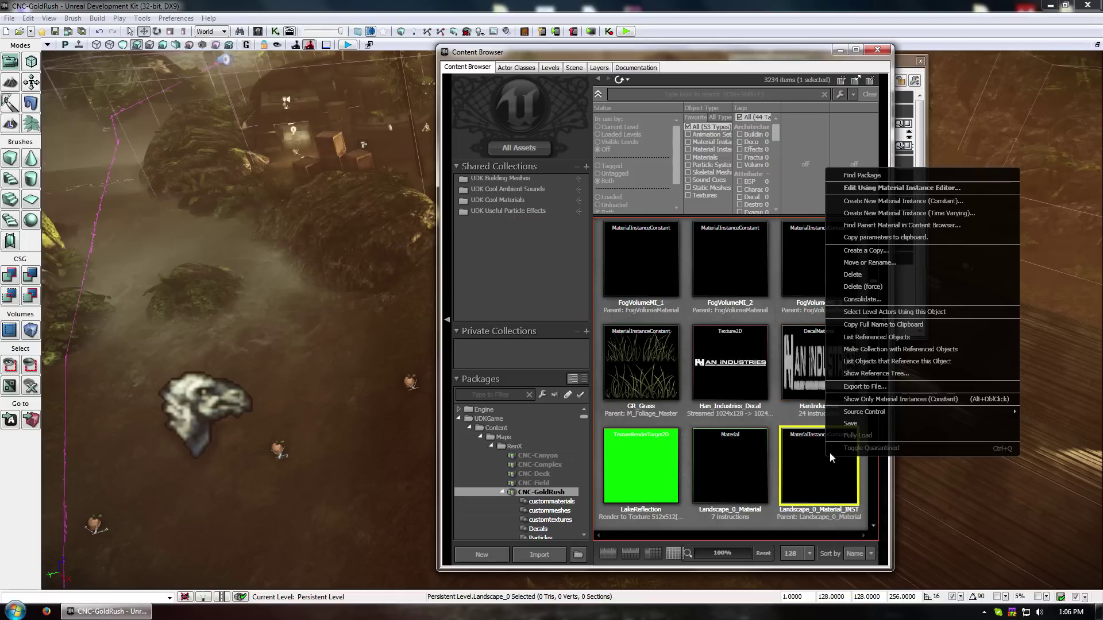
click(860, 225)
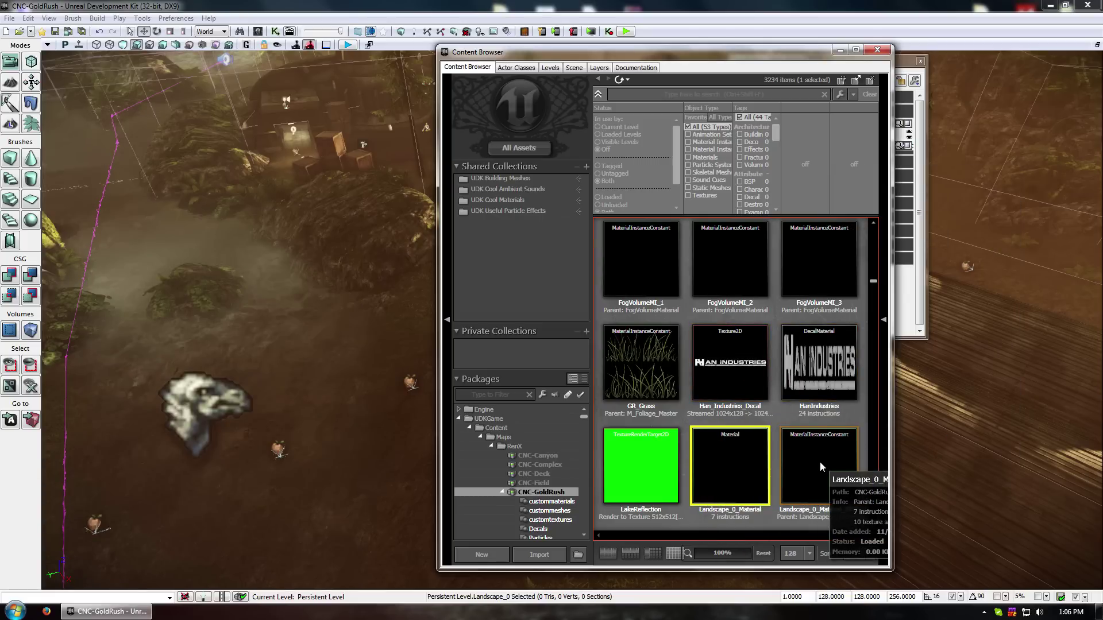
ctrl+click(838, 460)
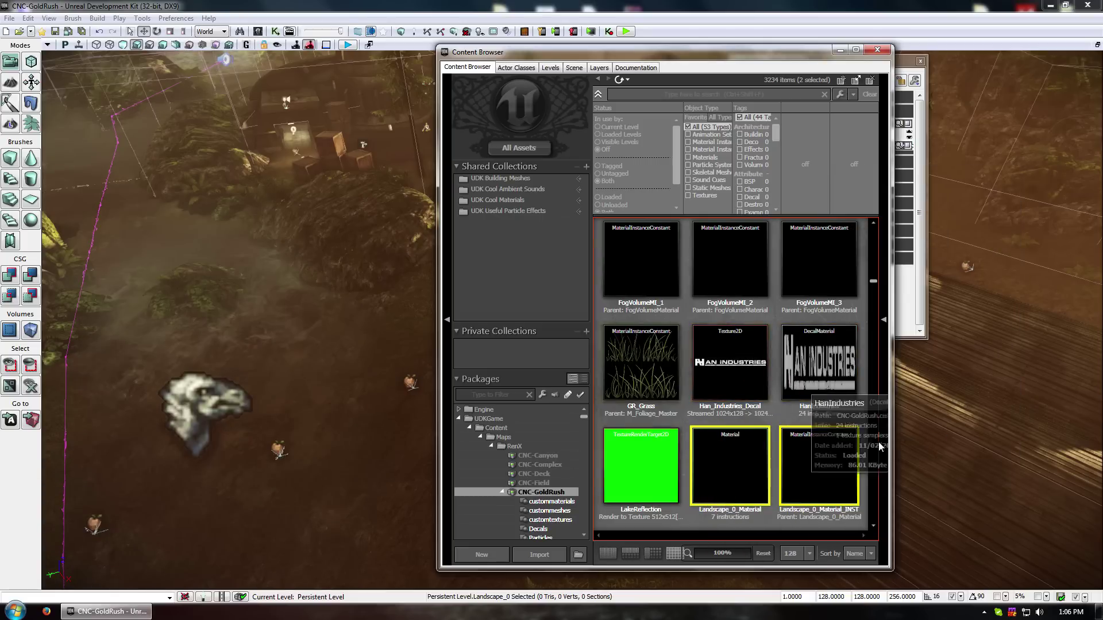
Copy both selected landscape materials into the package RX_Custom_tut with the grouping mats, applying the settings to all
right_click(836, 466)
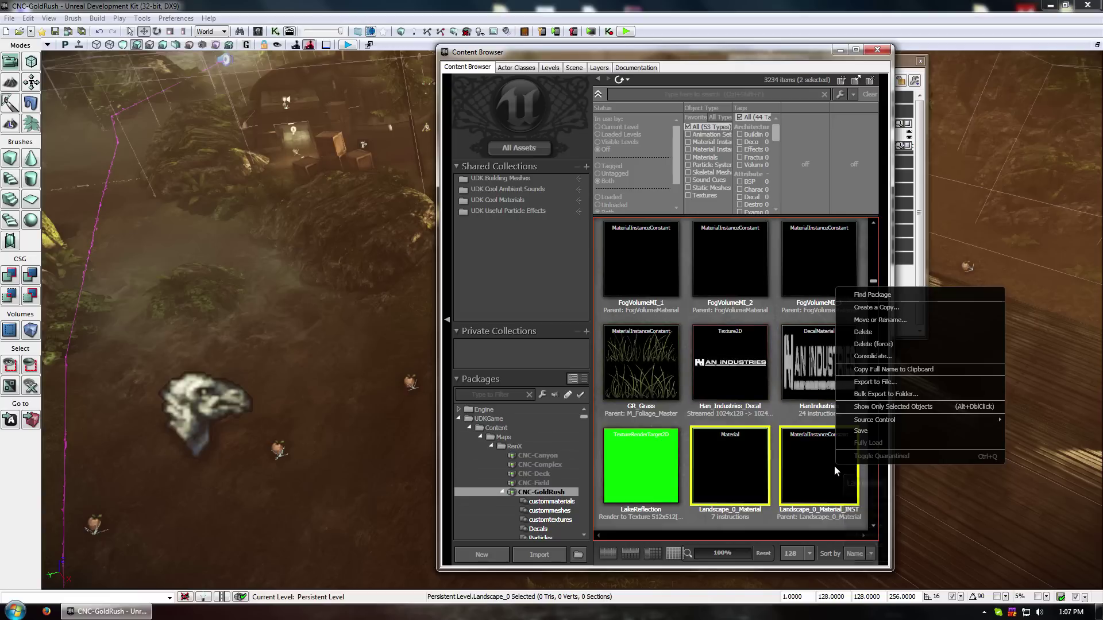
click(891, 309)
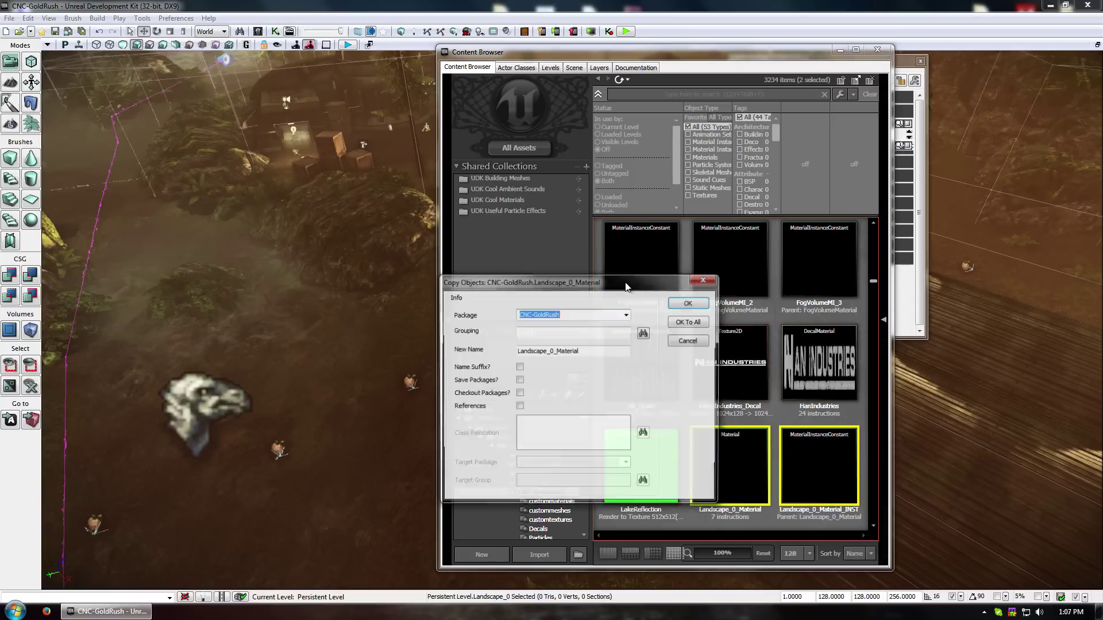
click(585, 313)
drag(573, 314, 520, 310)
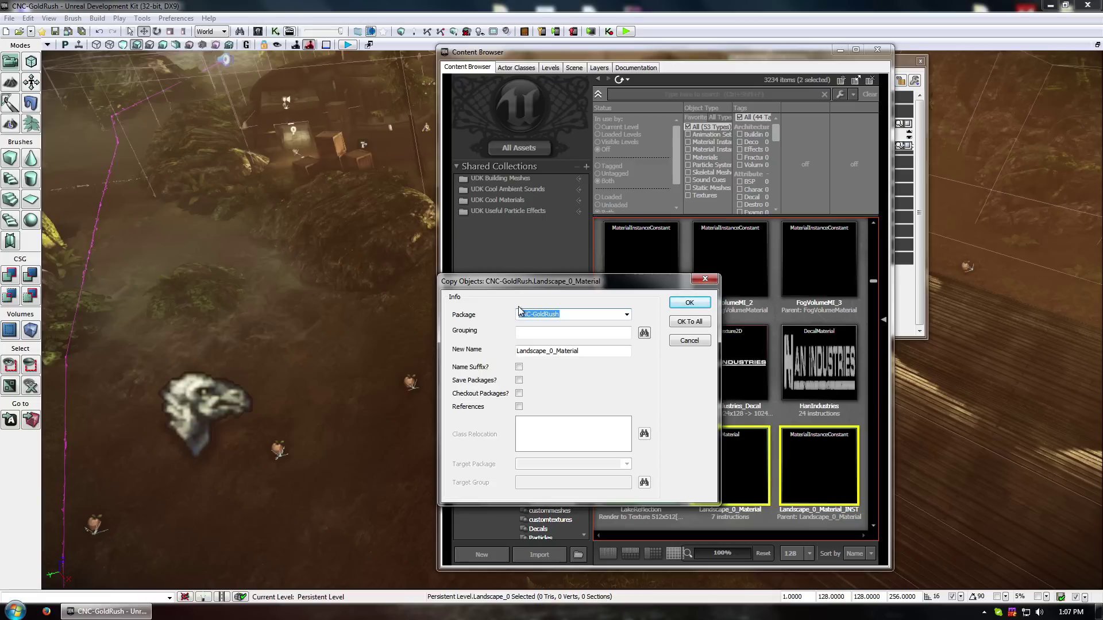
text(RX_Custom_tut)
click(583, 334)
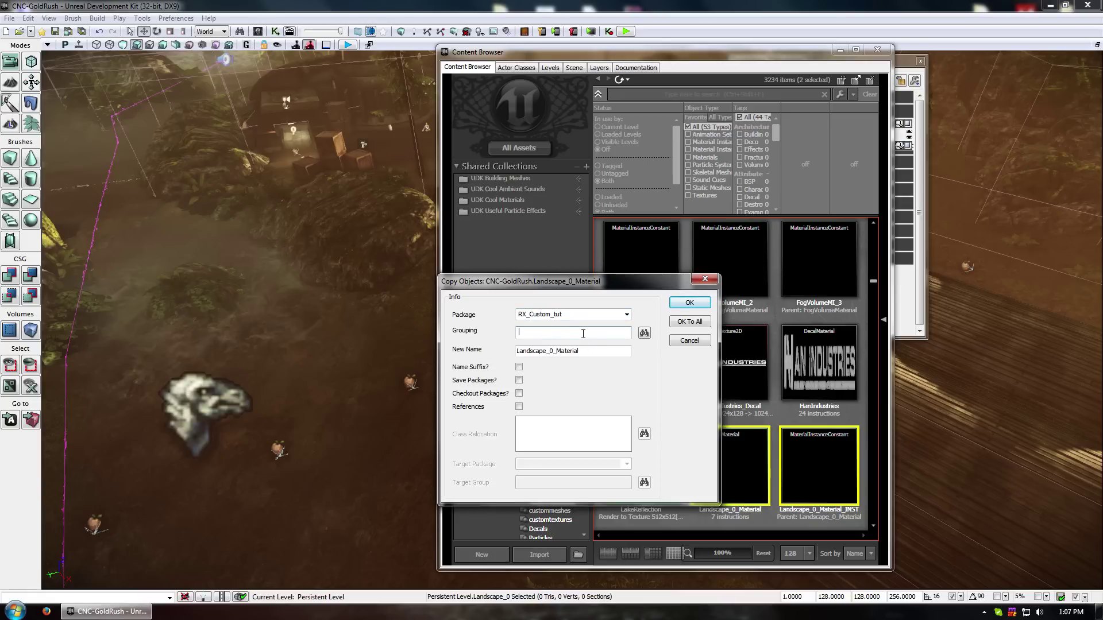
text(mats)
click(689, 322)
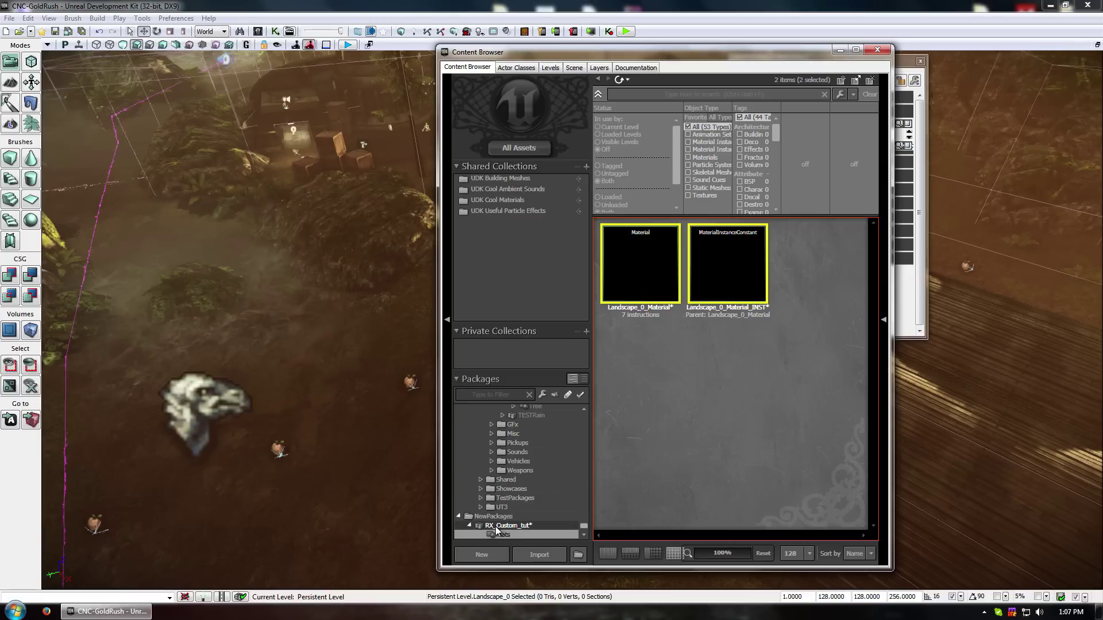
Check the copied material and material instance in the RX_Custom_tut package and its mats group
click(512, 526)
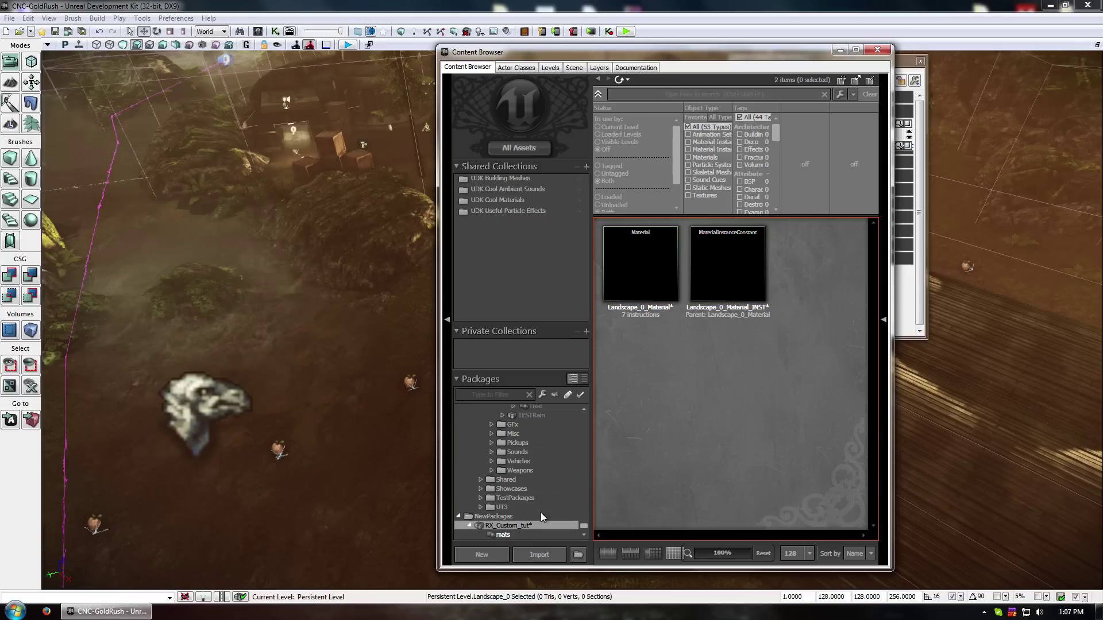
click(657, 252)
click(735, 253)
scroll(517, 503, down, 1)
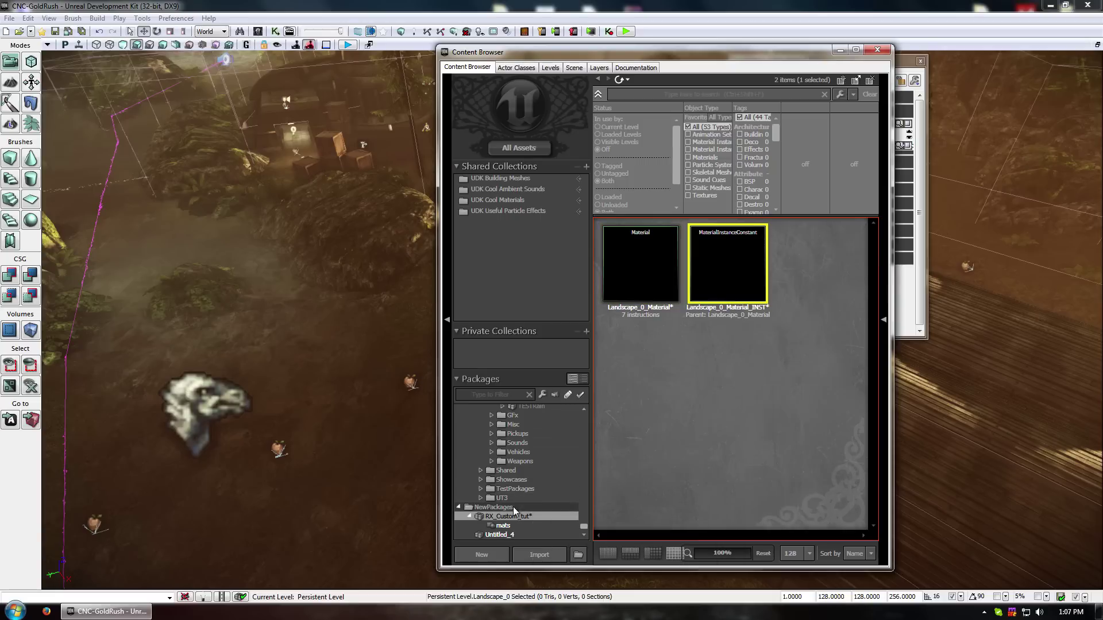
click(493, 526)
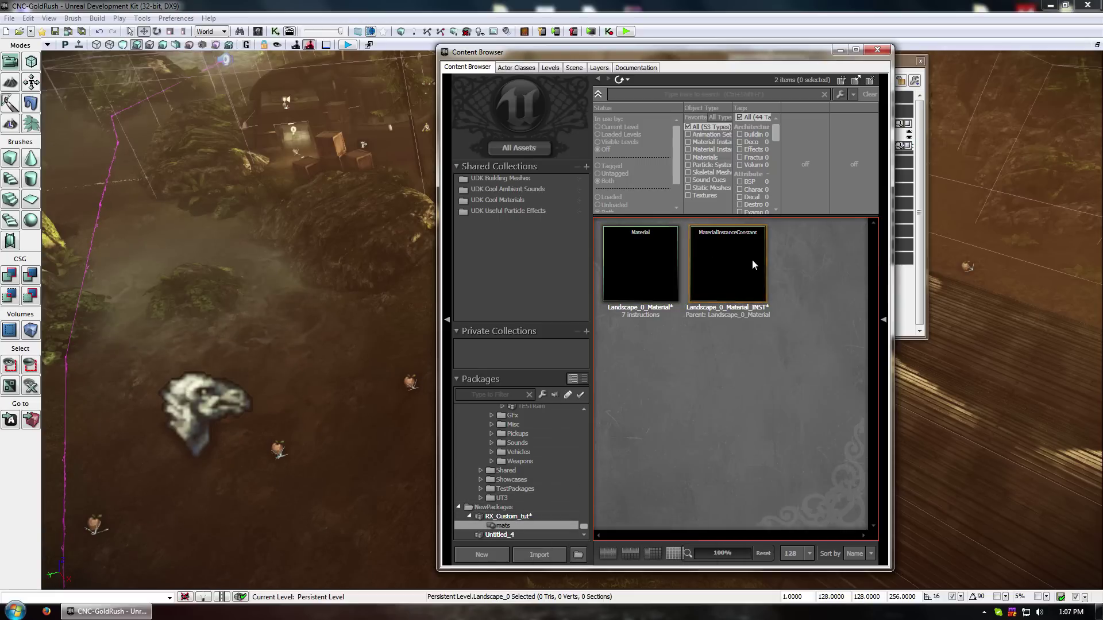
Try to save the RX_Custom_tut package
click(499, 517)
right_click(499, 517)
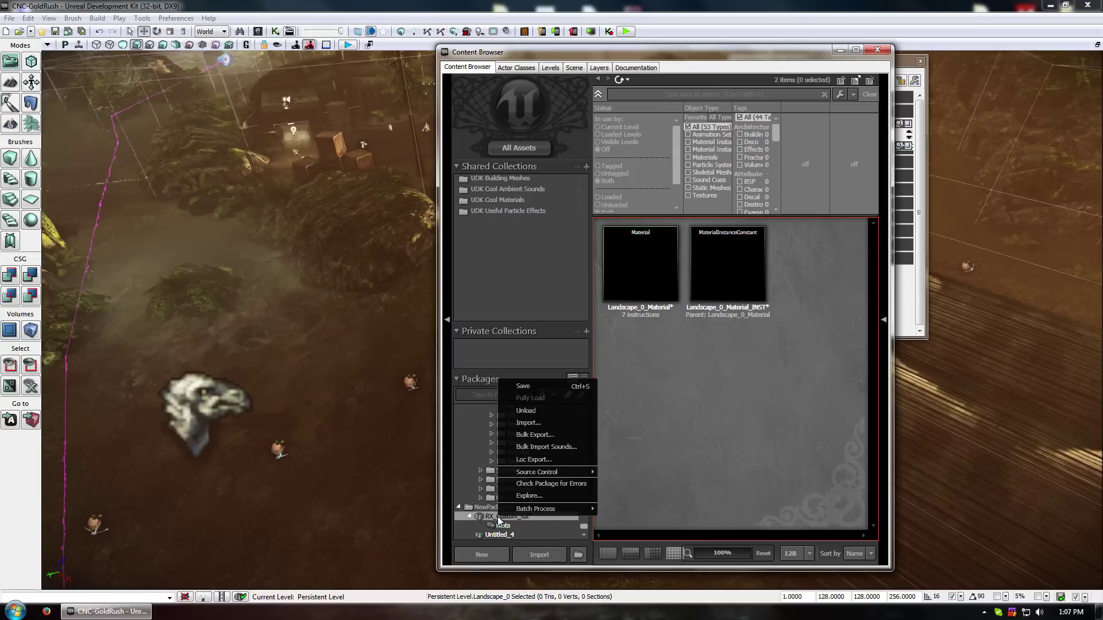
click(543, 387)
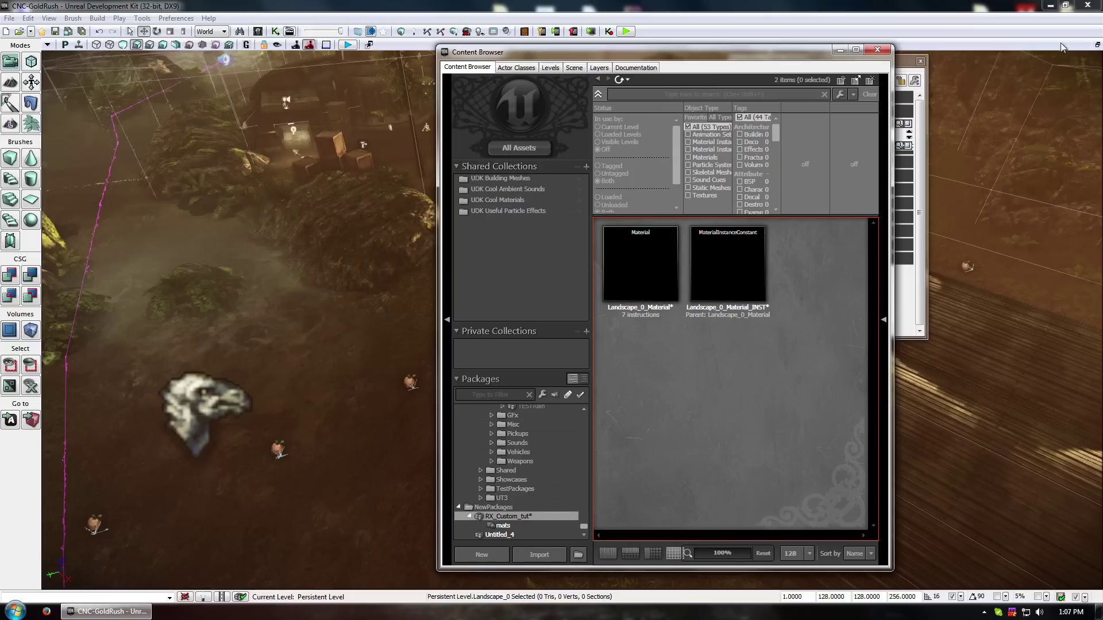
click(9, 17)
click(34, 87)
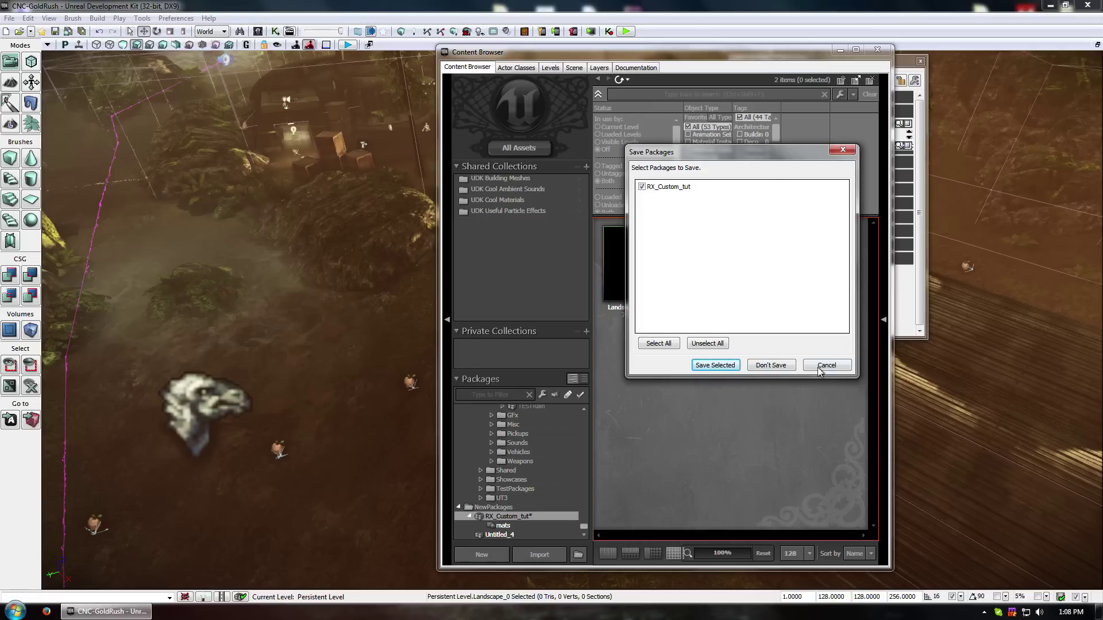
click(833, 366)
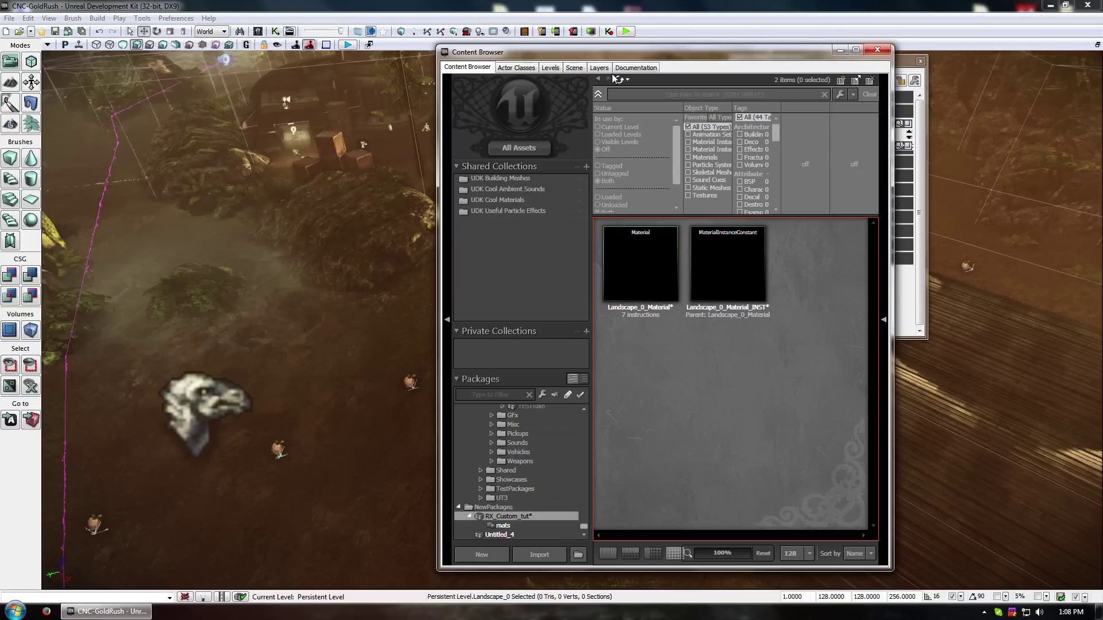
Reopen the recent cnc-tutorial map and bring up the Landscape Edit tools beside the Content Browser
click(31, 31)
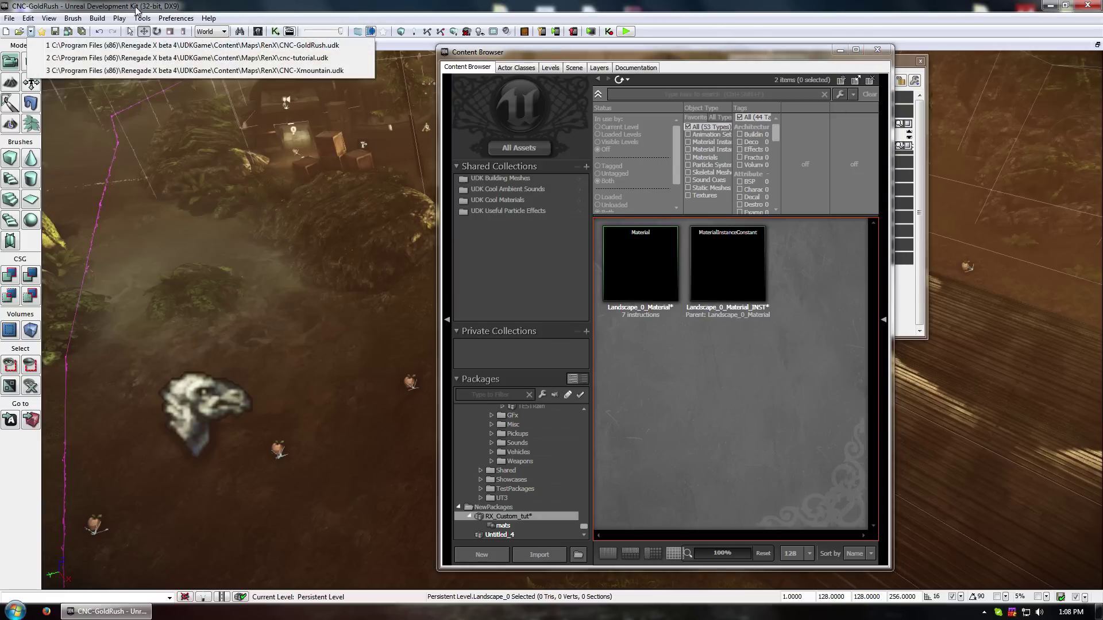
click(317, 62)
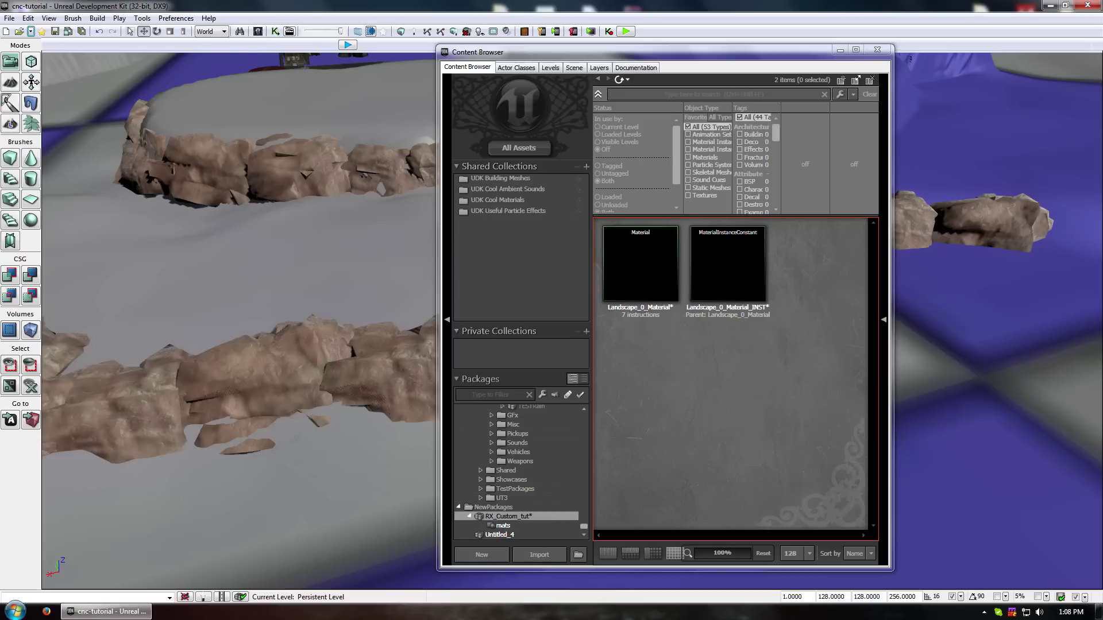
click(10, 124)
drag(902, 69, 407, 76)
click(439, 70)
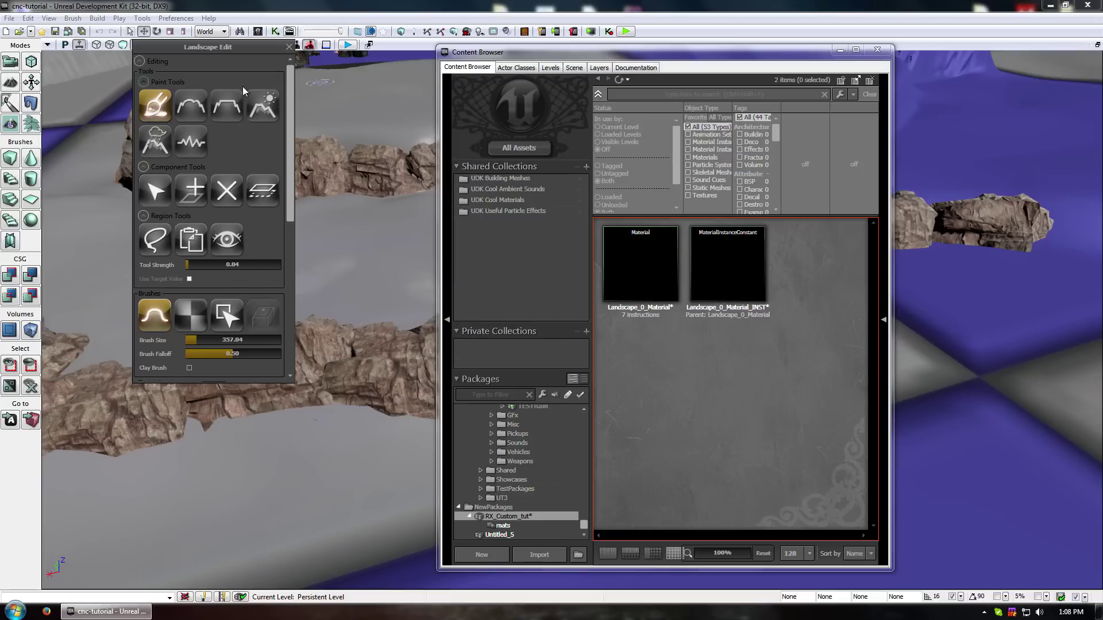
Switch the landscape's target layer edit mode to Edit and get ready to name a new layer
drag(198, 51, 259, 69)
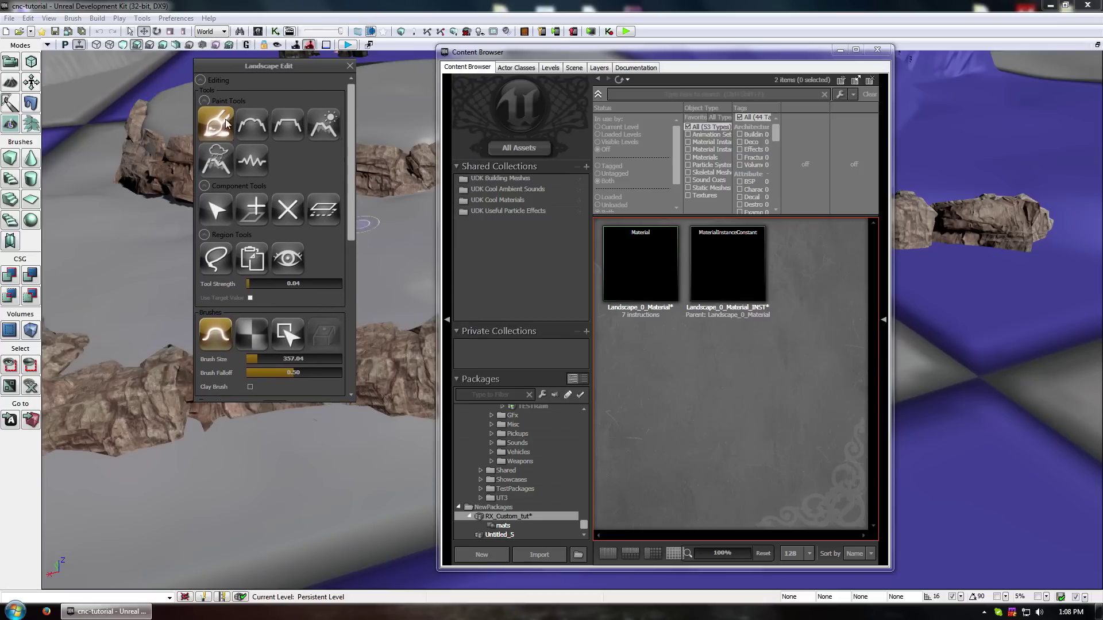
drag(349, 144, 351, 246)
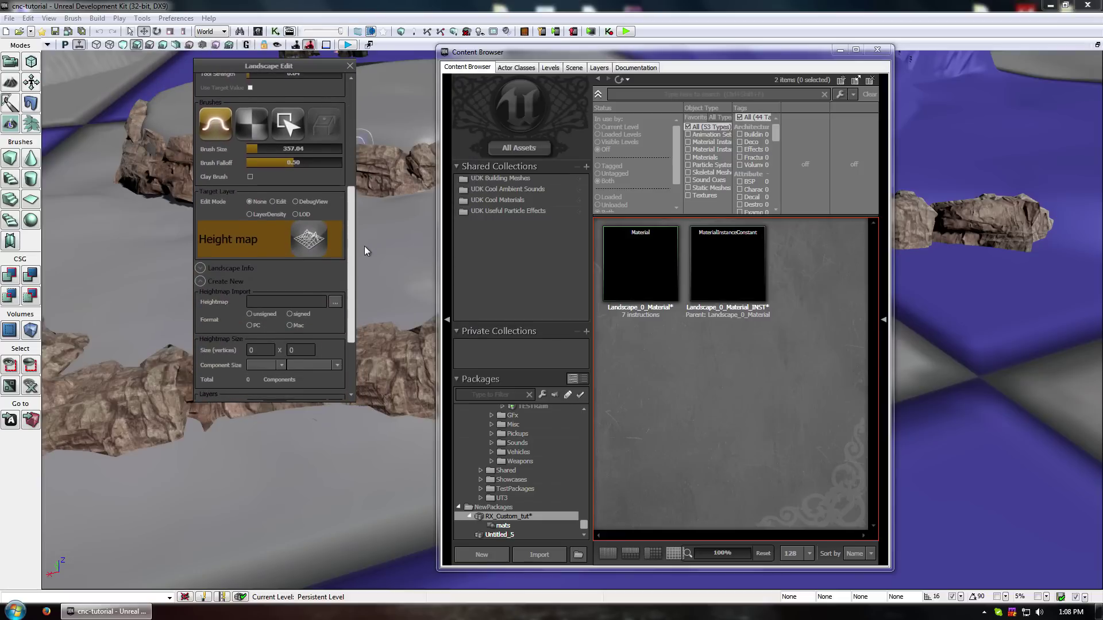
click(278, 202)
click(266, 279)
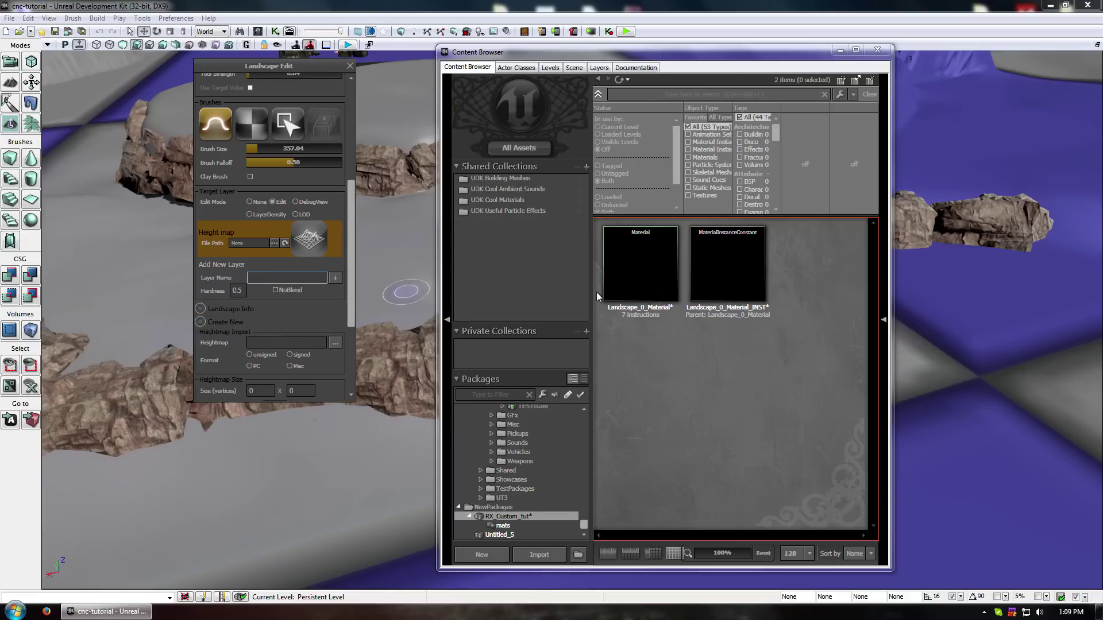
Open the copied Landscape_0_Material in the Material Editor and enlarge the editor to full screen
click(640, 265)
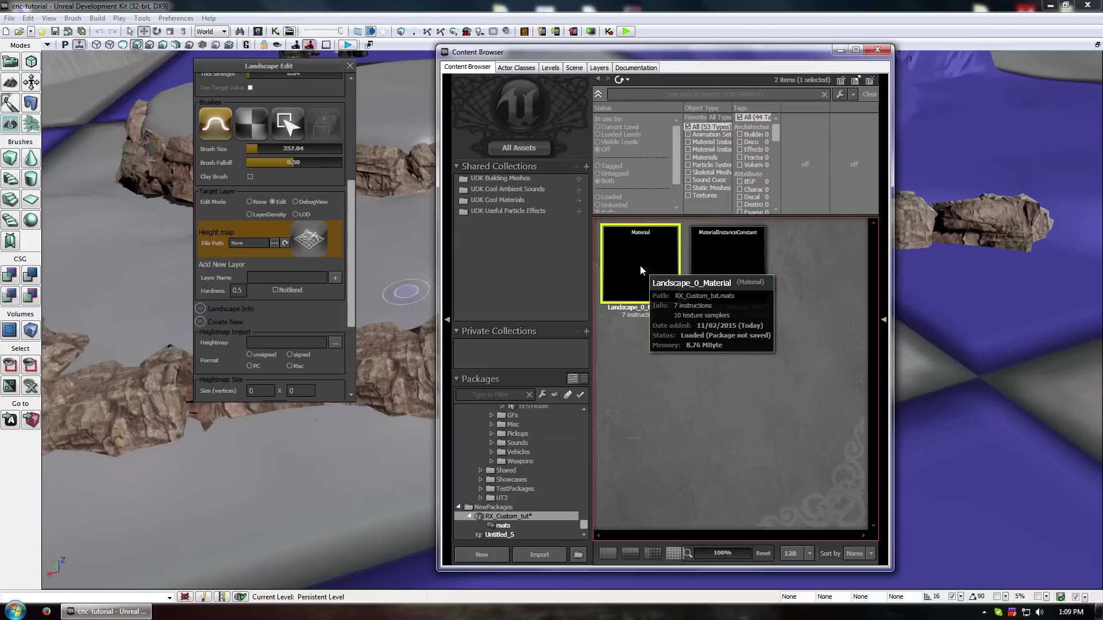
double_click(640, 266)
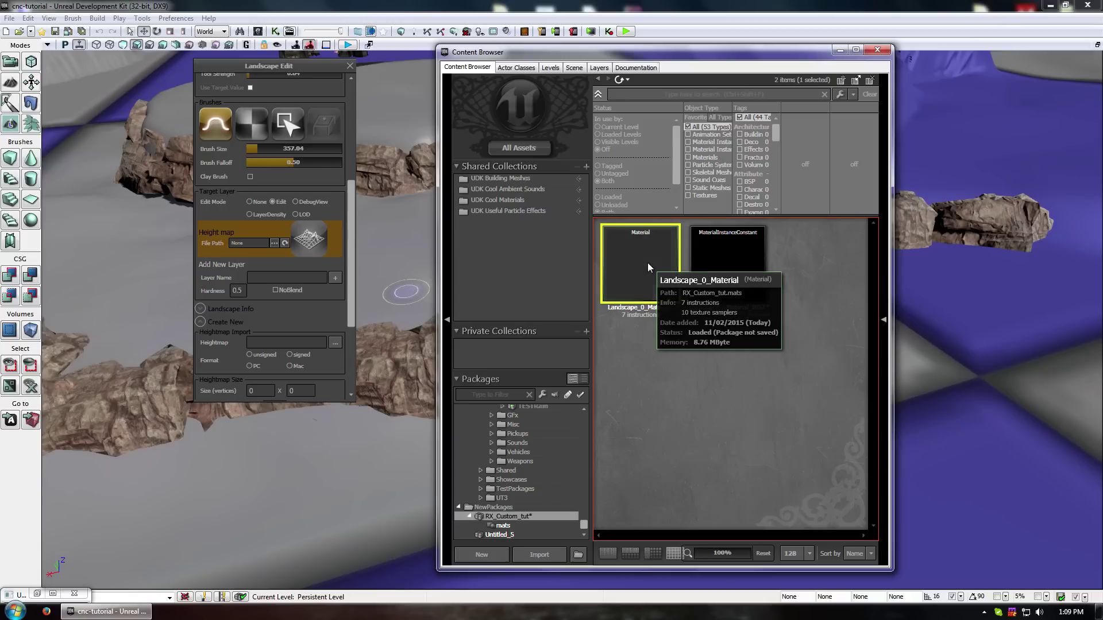
click(37, 594)
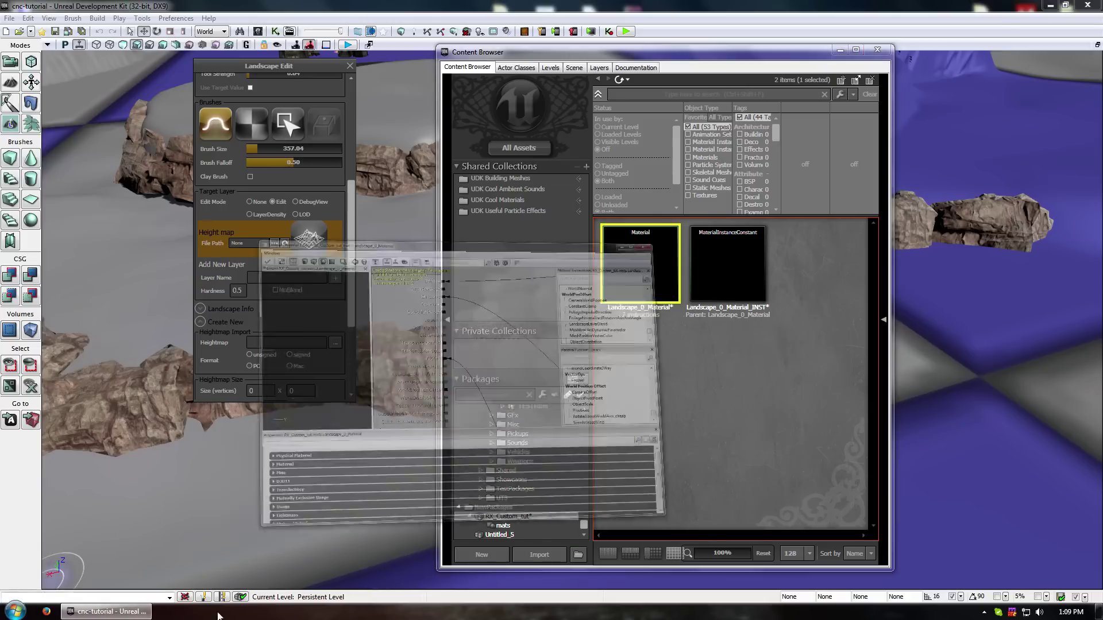
drag(777, 20, 491, 1)
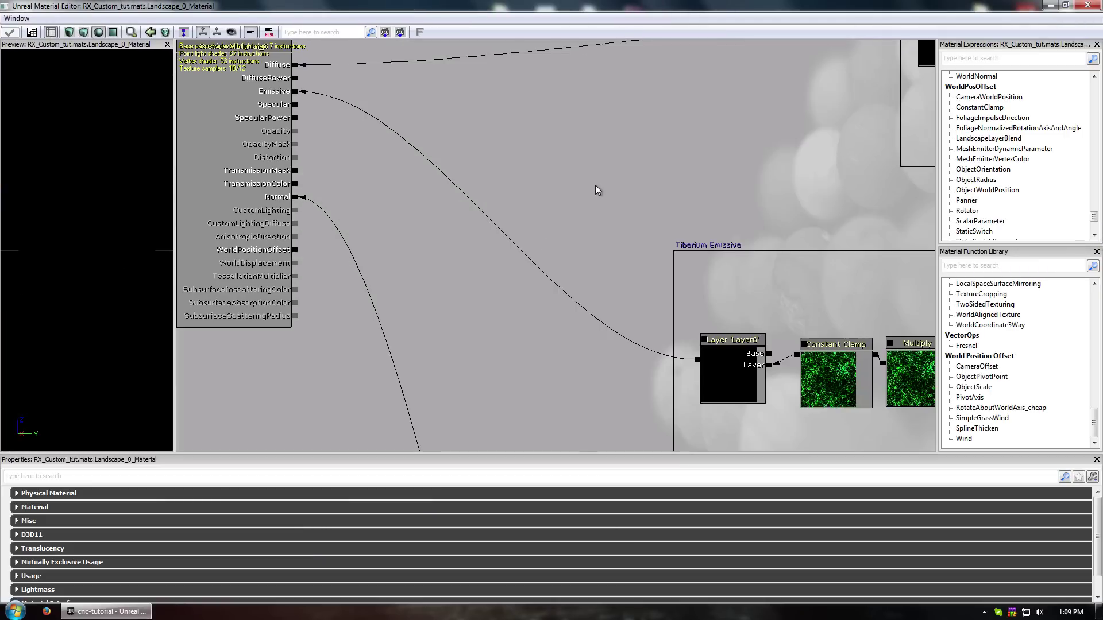
Examine the landscape material's node network and select the Layer0 node in the Diffuse group
scroll(502, 194, down, 5)
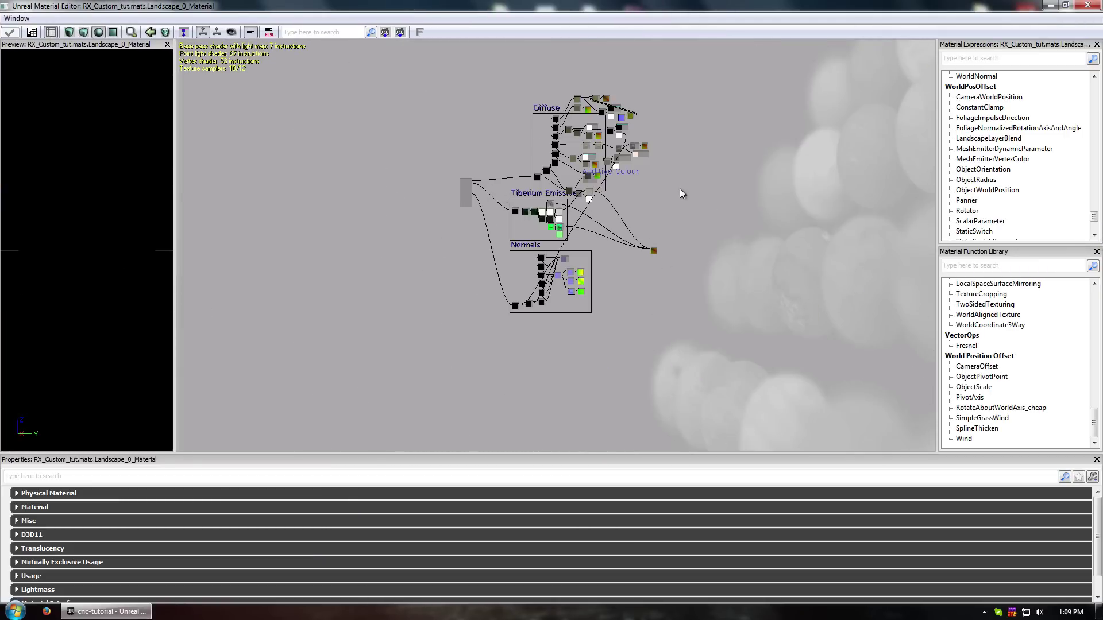
drag(624, 195, 587, 196)
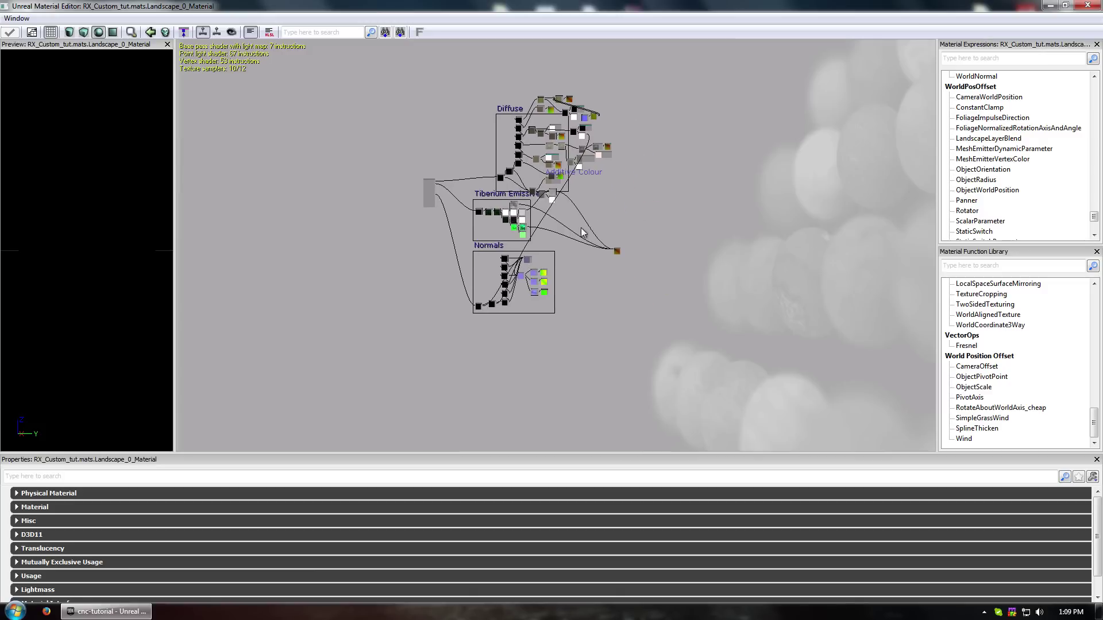
drag(607, 235, 543, 317)
scroll(542, 204, up, 3)
drag(583, 216, 787, 294)
drag(740, 171, 682, 182)
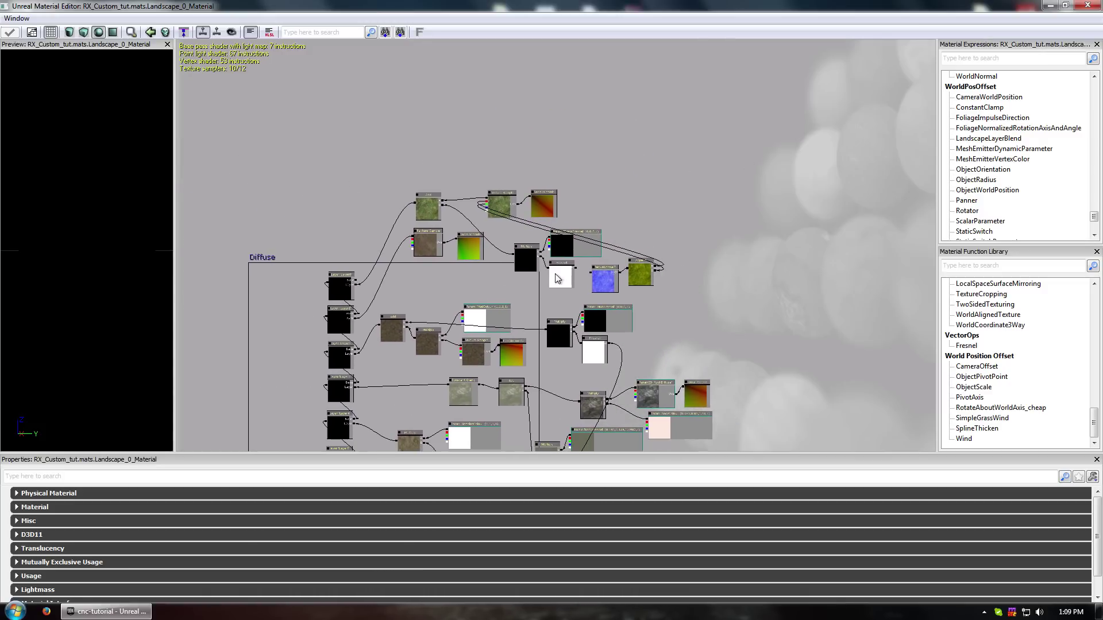
drag(460, 298, 472, 170)
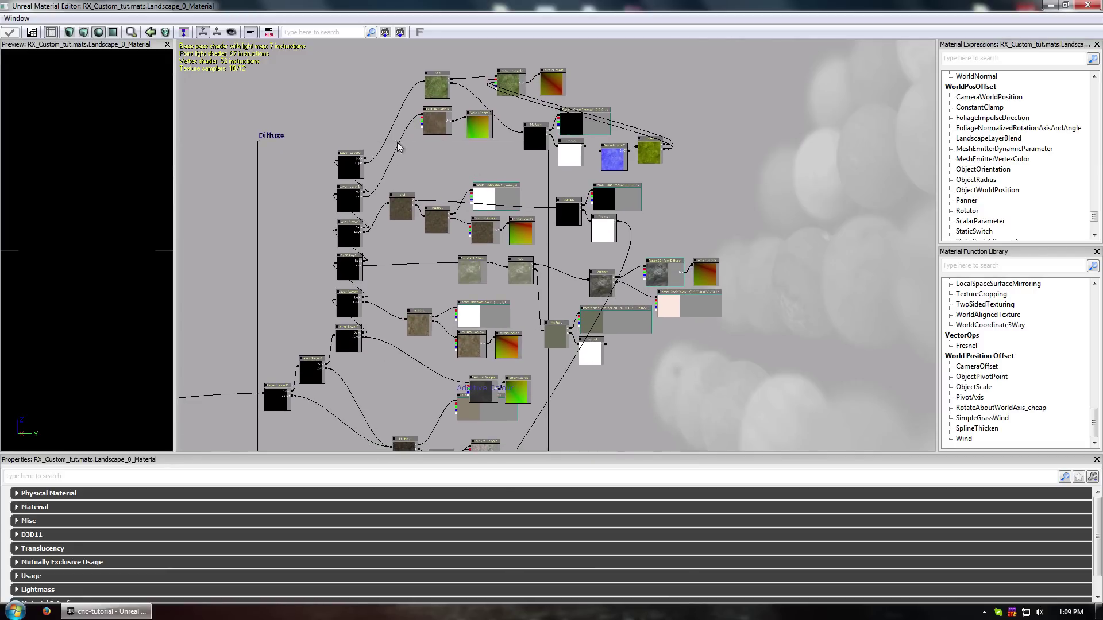
click(347, 170)
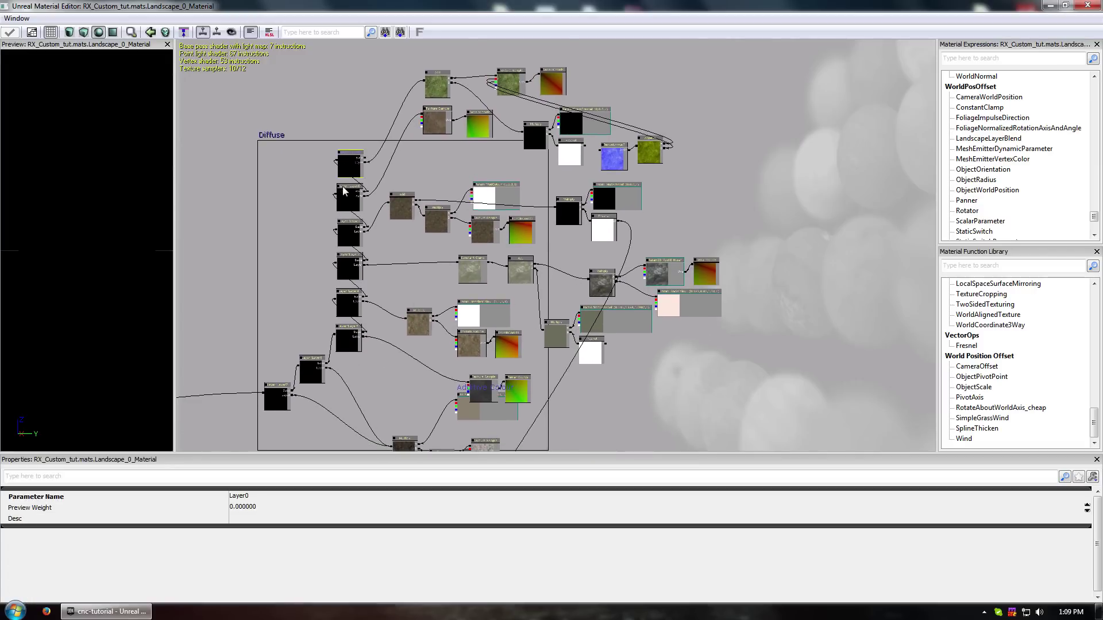
scroll(345, 164, up, 5)
Search the material expressions for "layer" and find TerrainLayerWeight, both in the list and among the Terrain node types
click(1004, 58)
text(layer)
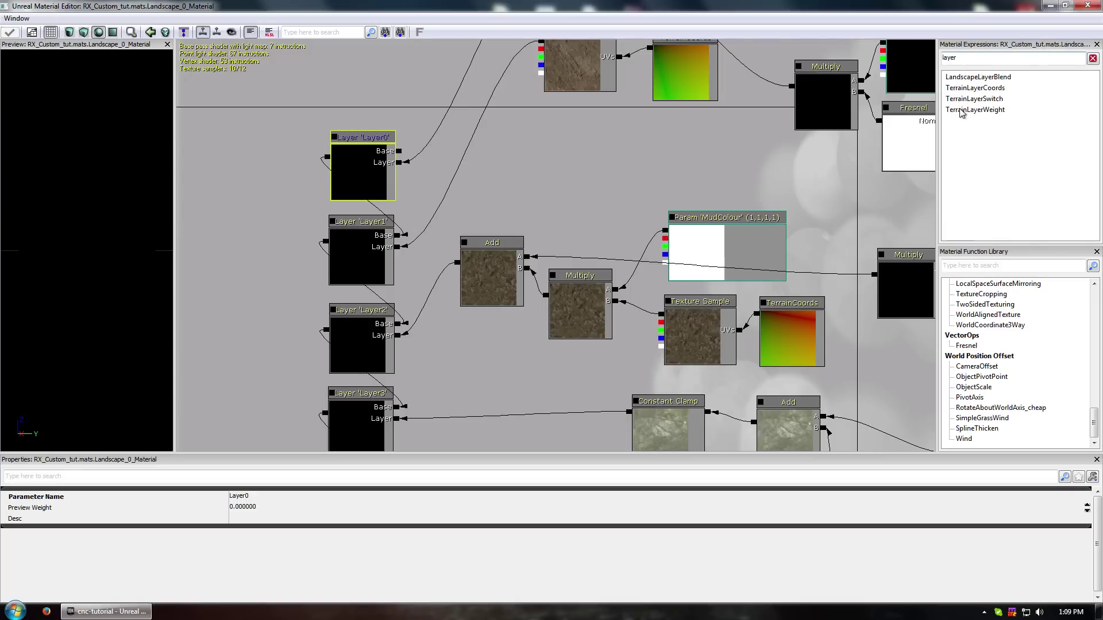
click(996, 110)
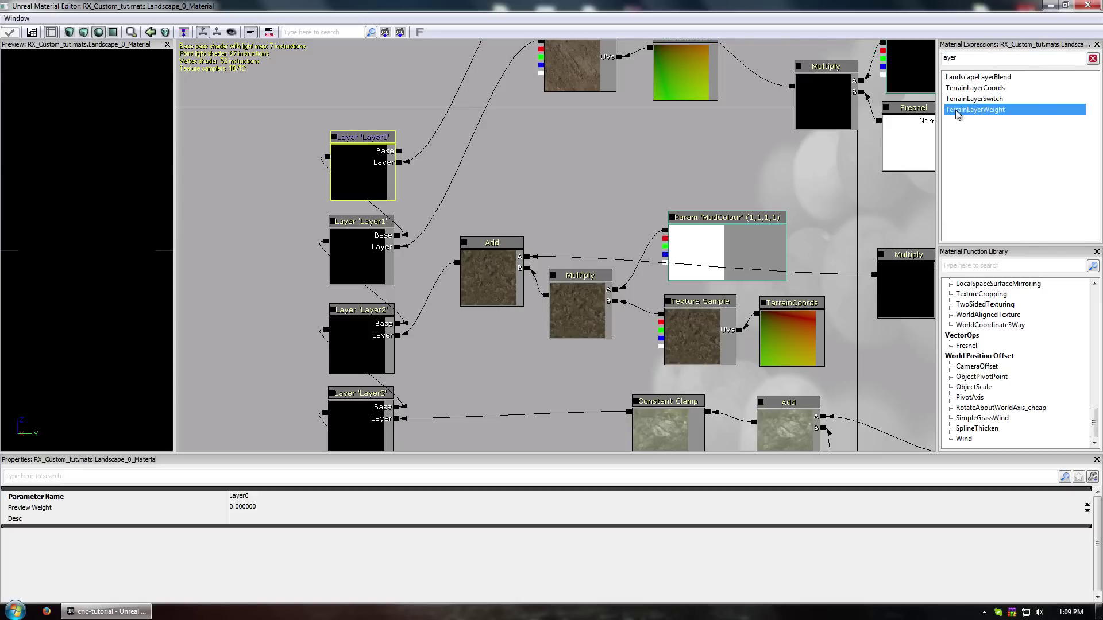
right_click(358, 56)
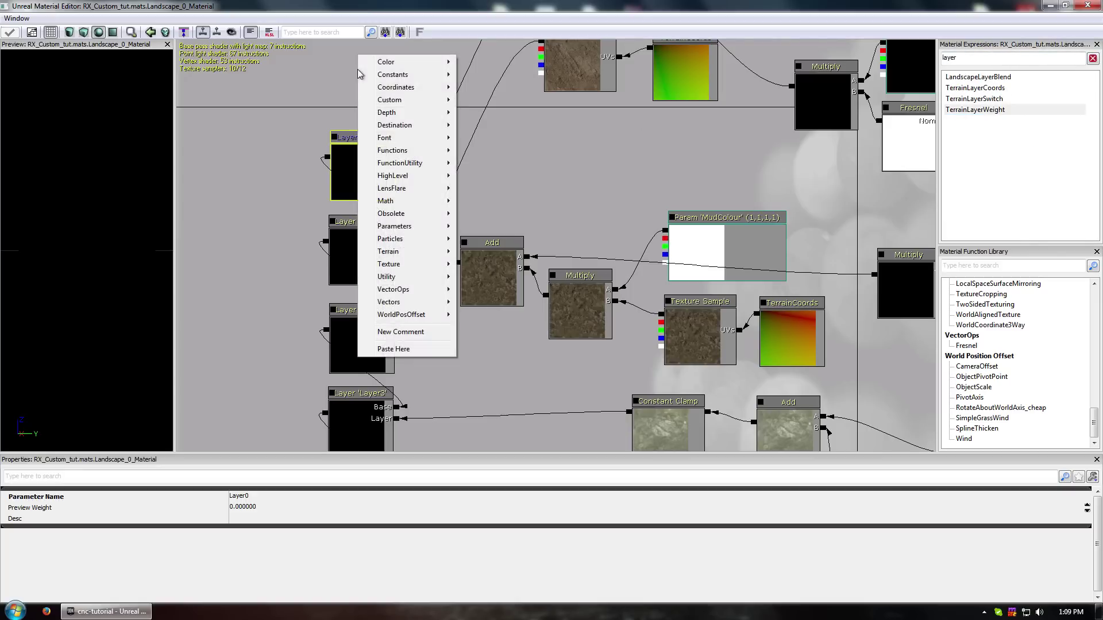
mouse_move(404, 253)
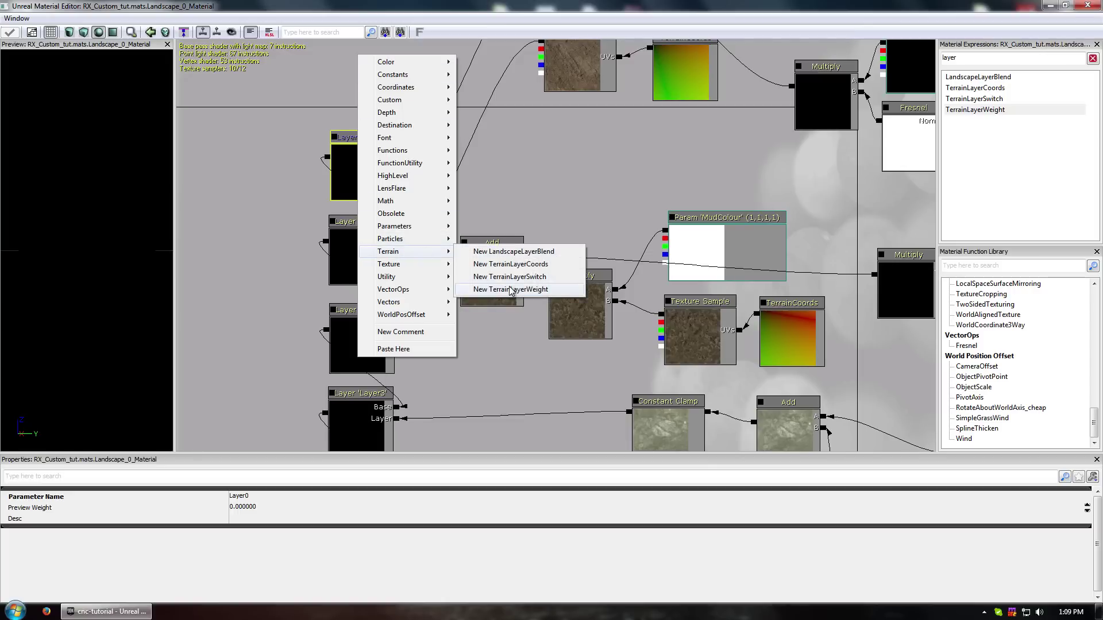
right_click(495, 162)
click(492, 162)
right_click(493, 161)
Check the Layer0 node's parameter name and place the Material Editor beside the Landscape Edit tools
drag(578, 145, 502, 232)
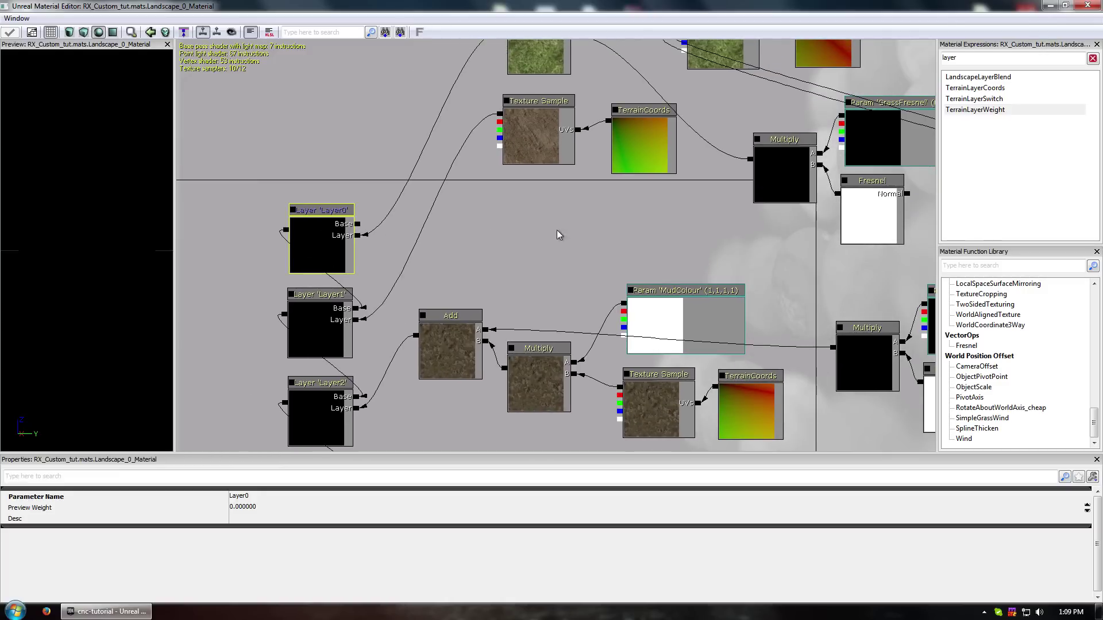
drag(466, 221, 523, 210)
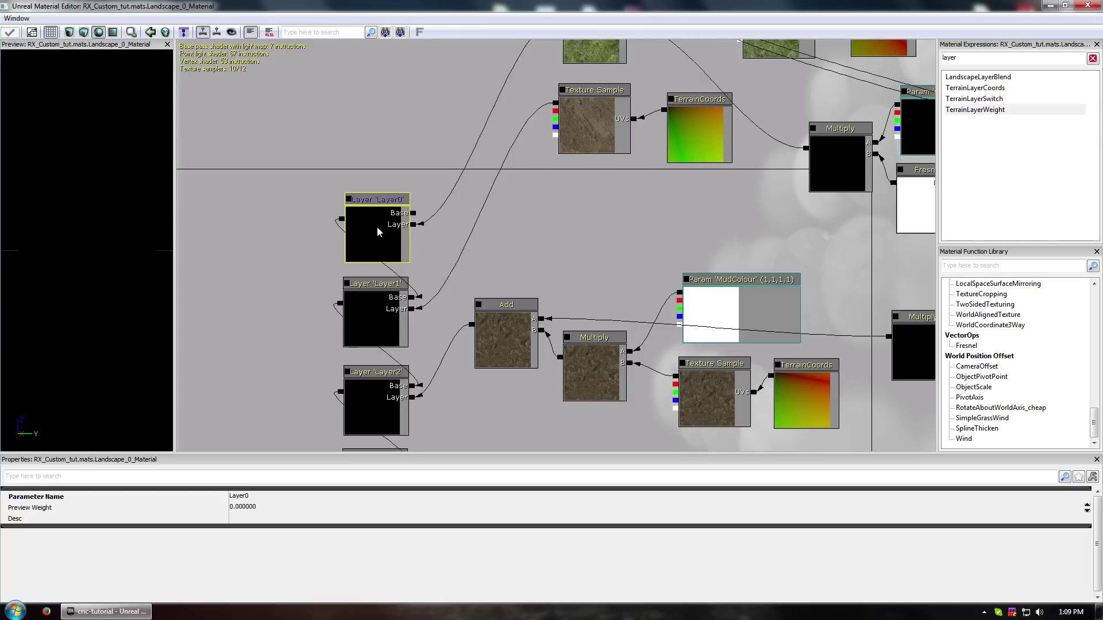
click(236, 495)
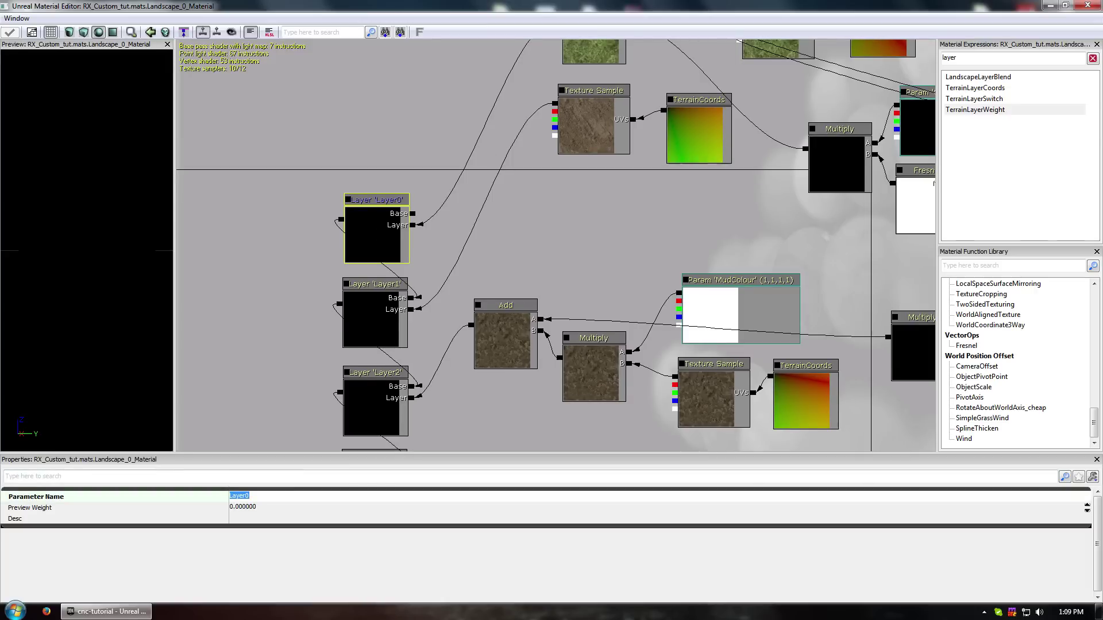
drag(549, 5, 793, 67)
click(277, 342)
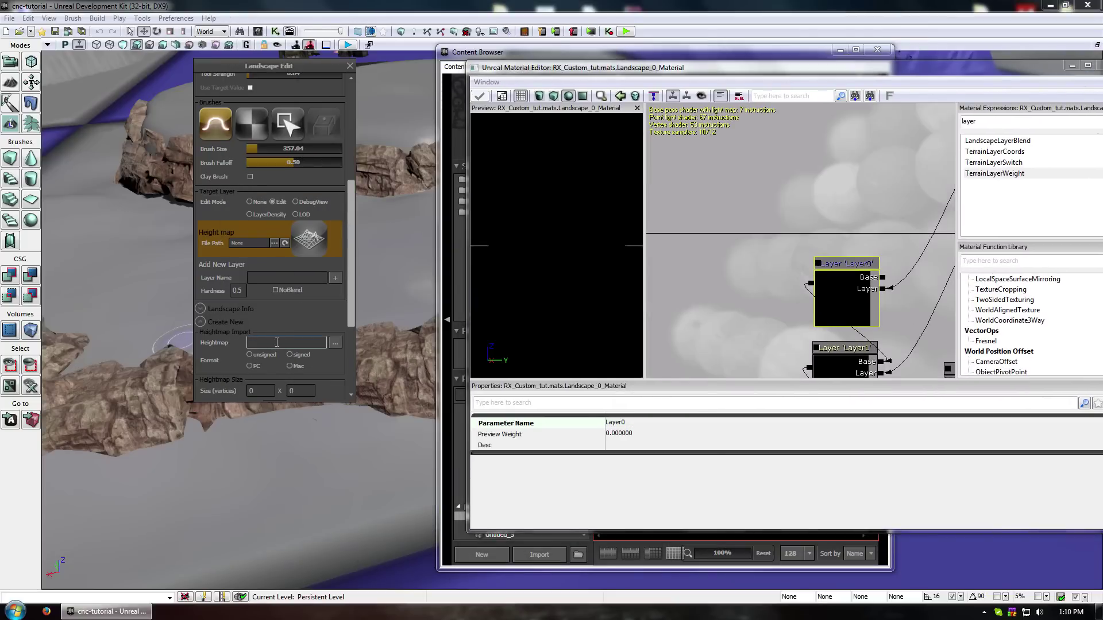
click(249, 278)
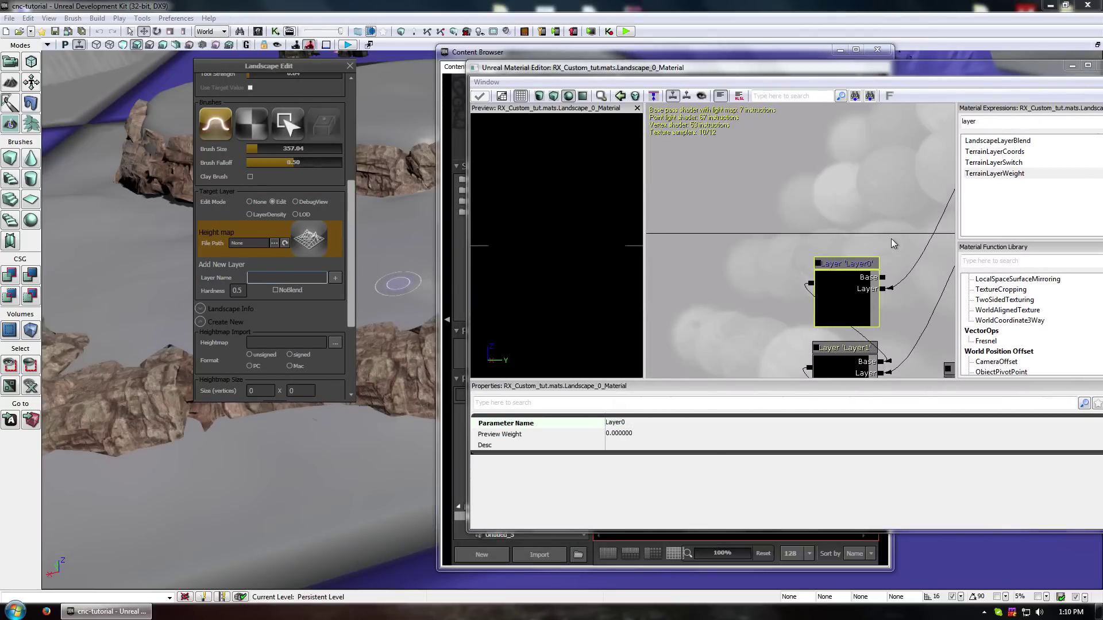
Examine the Diffuse layer nodes from Layer0 onward and the texture nodes feeding each of them
drag(887, 224, 618, 293)
drag(832, 181, 807, 209)
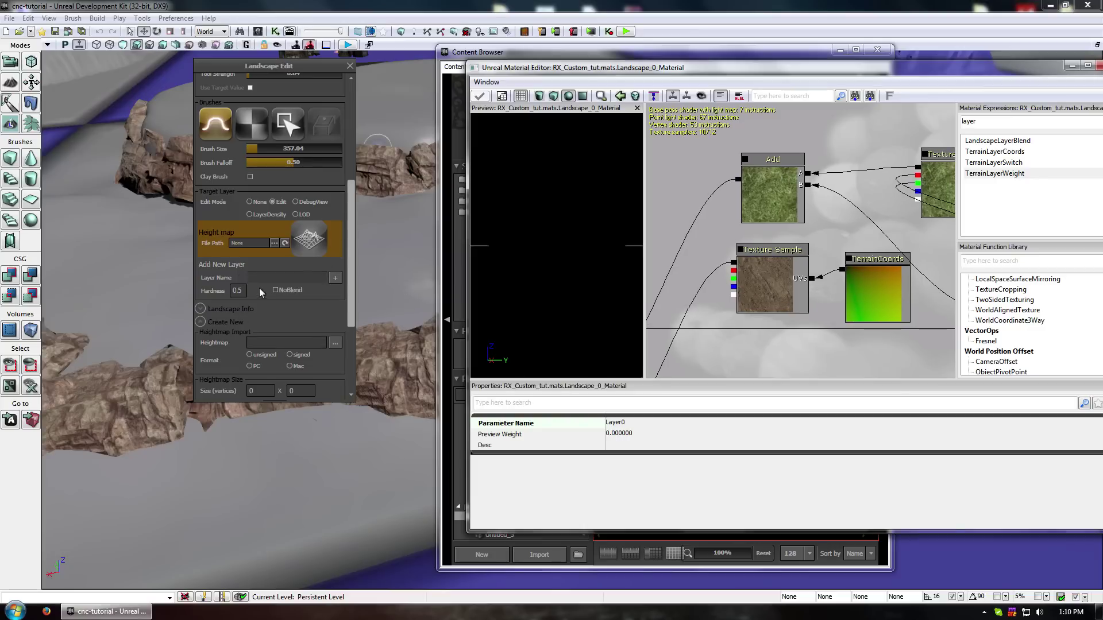
drag(767, 325, 925, 96)
drag(914, 154, 898, 123)
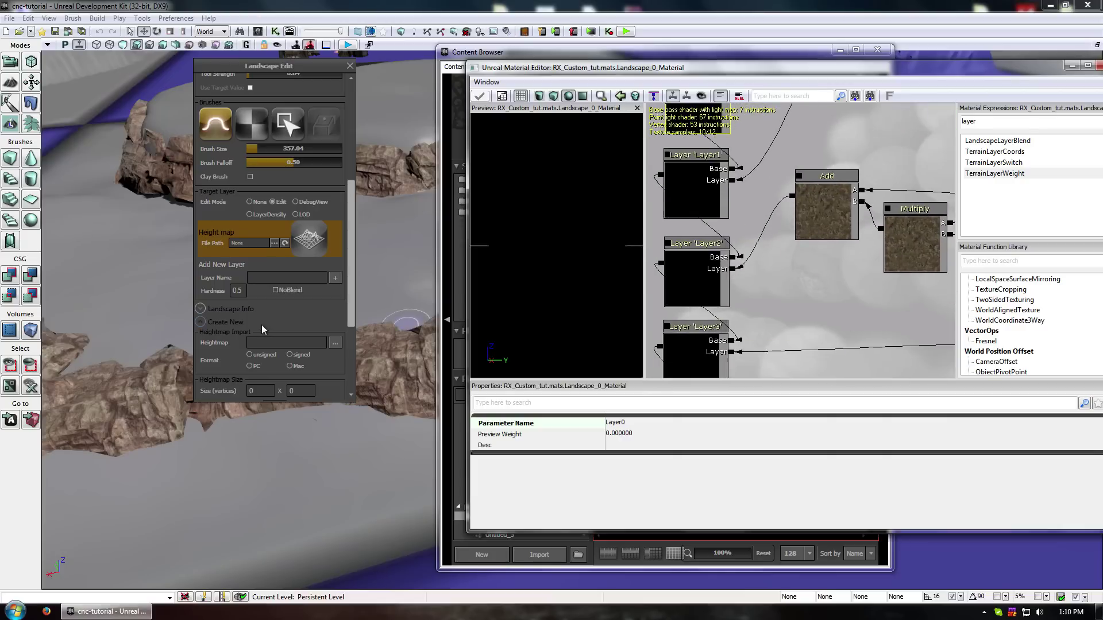
drag(798, 220, 741, 231)
drag(748, 277, 771, 229)
drag(892, 262, 951, 139)
drag(678, 256, 791, 137)
drag(815, 194, 711, 129)
drag(862, 235, 719, 253)
drag(774, 230, 946, 334)
drag(797, 294, 936, 246)
drag(856, 265, 678, 209)
drag(788, 209, 950, 335)
drag(1021, 350, 1067, 347)
Examine the Tiberium Emissive group's layer node and the last layer nodes of the Diffuse chain
drag(917, 295, 381, 2)
scroll(734, 232, down, 8)
drag(701, 235, 763, 259)
scroll(763, 258, up, 2)
scroll(702, 218, up, 4)
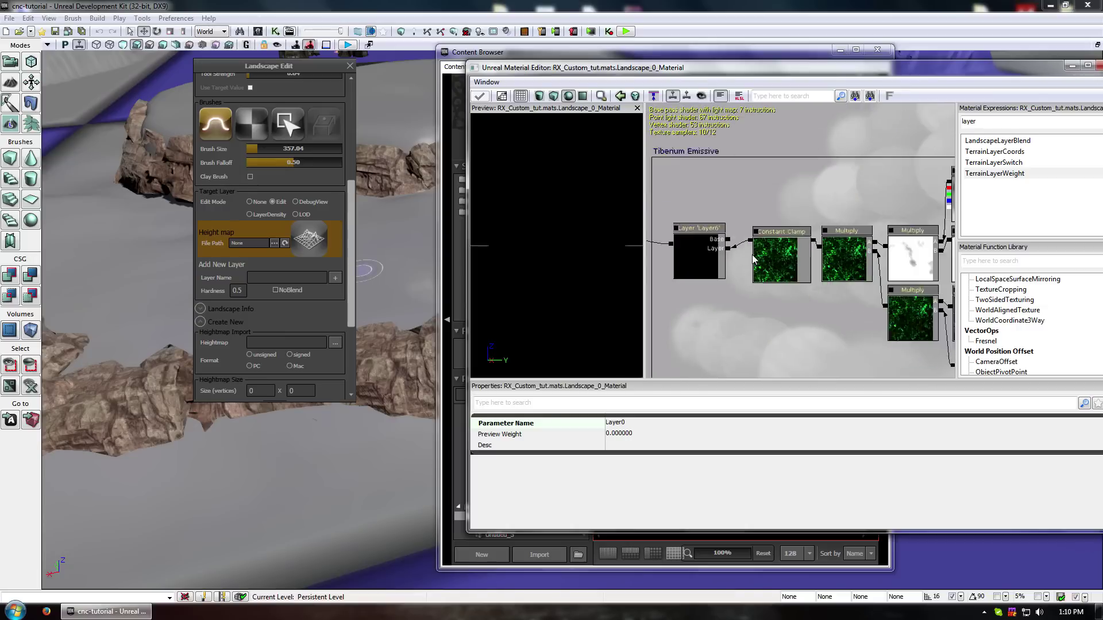
scroll(825, 183, down, 4)
drag(825, 183, 747, 241)
scroll(766, 187, down, 3)
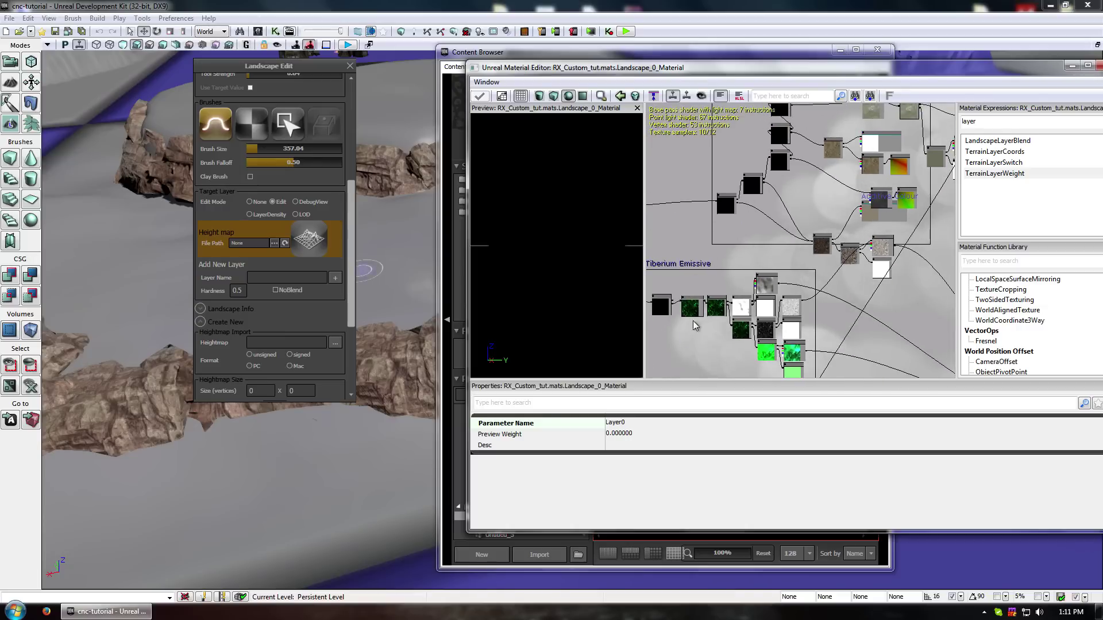
drag(724, 274, 680, 335)
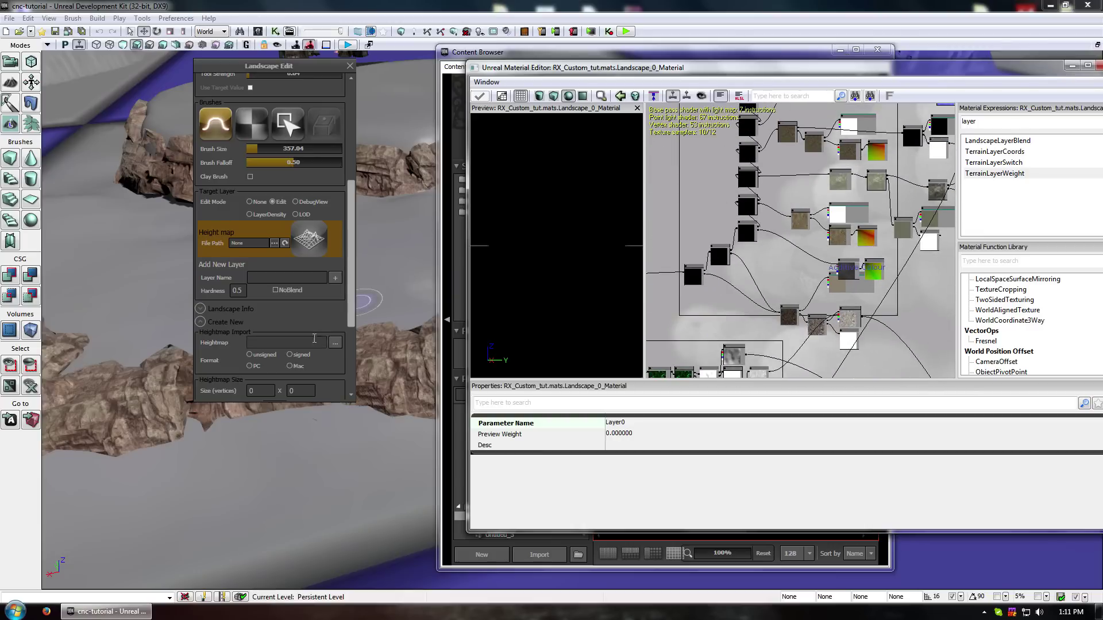
Add a landscape layer named layer7 and select the matching Layer7 node in the material's Diffuse group
click(277, 278)
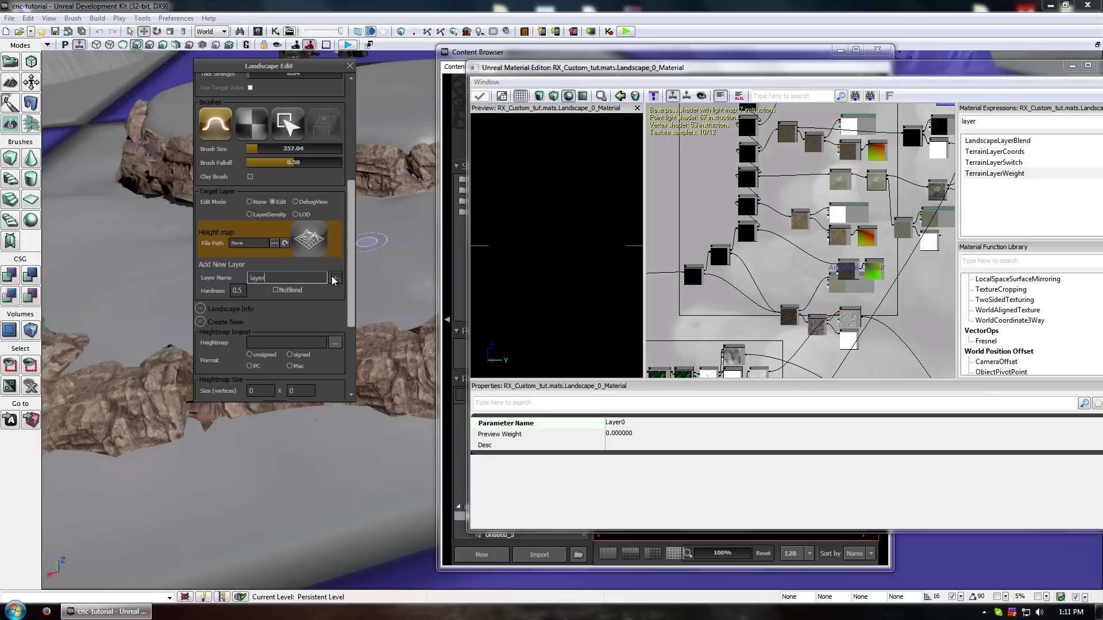
text(layer7)
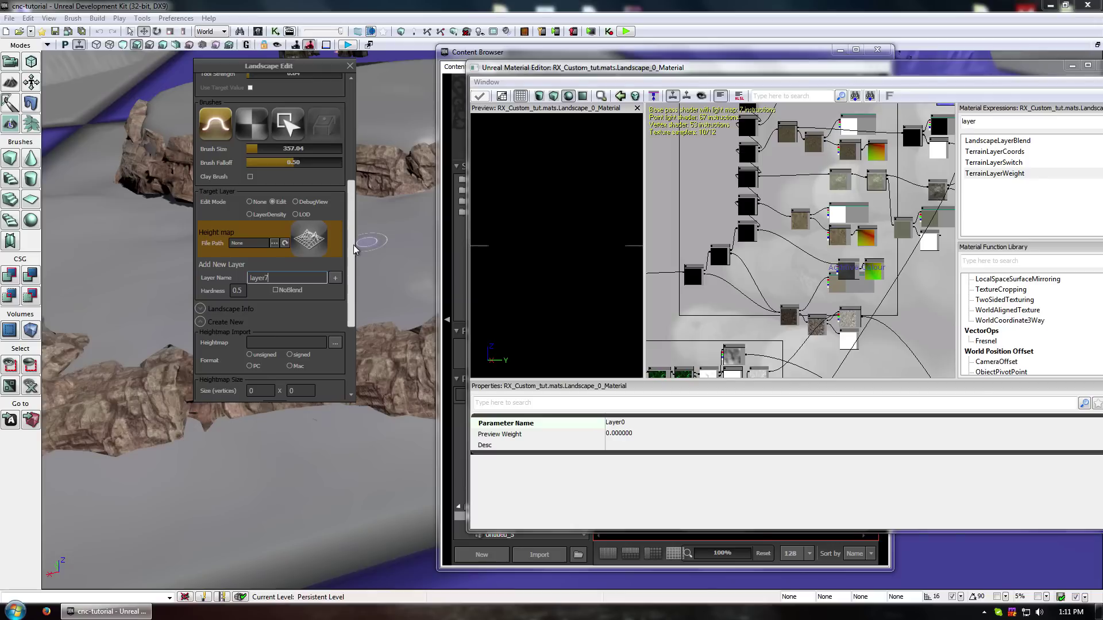
click(337, 279)
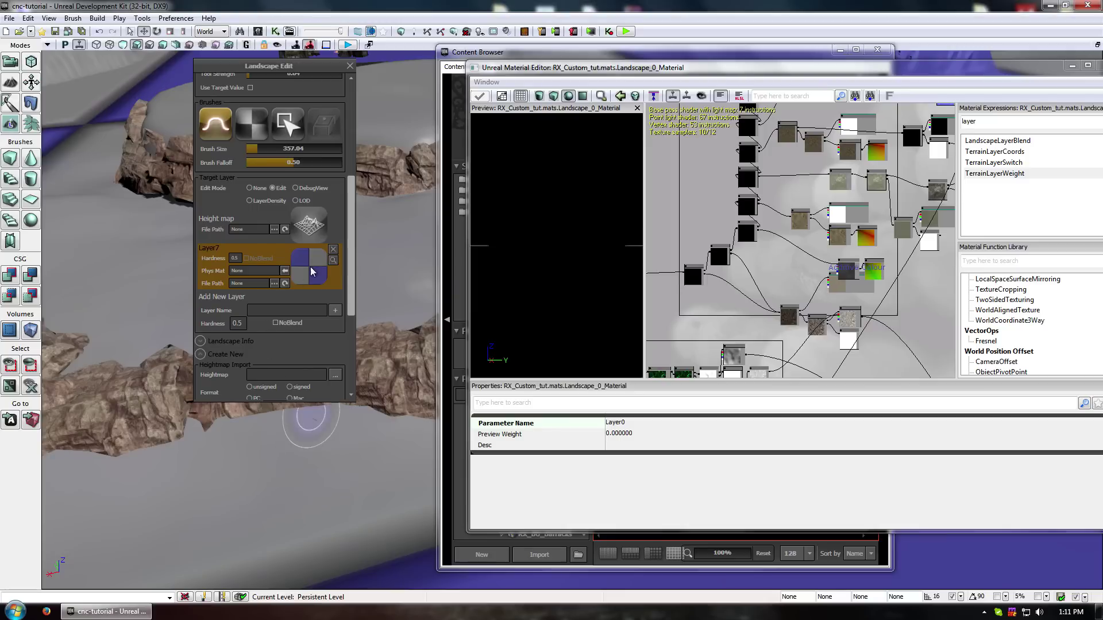
scroll(711, 309, up, 5)
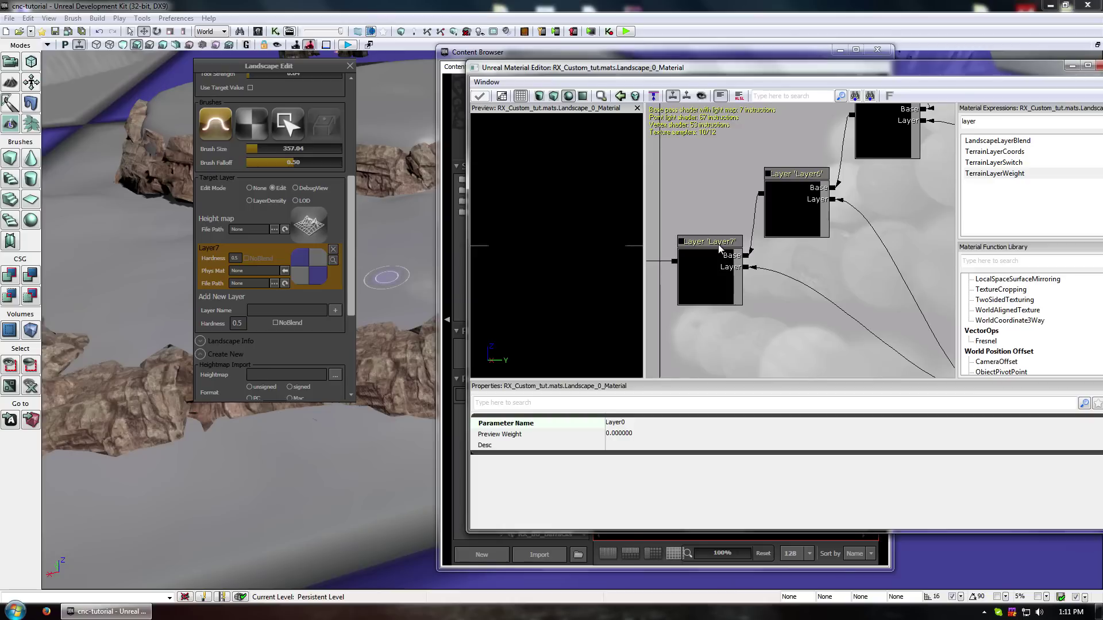
click(720, 248)
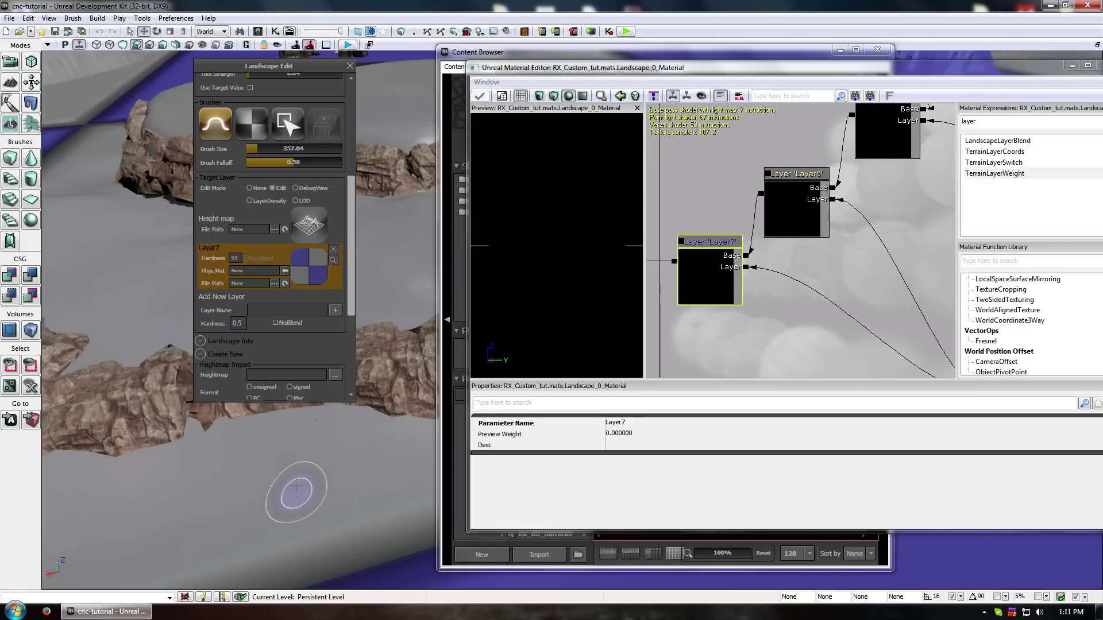
Assign the copied Landscape_0_Material as the landscape's Landscape Material and inspect the terrain in the viewport
double_click(316, 420)
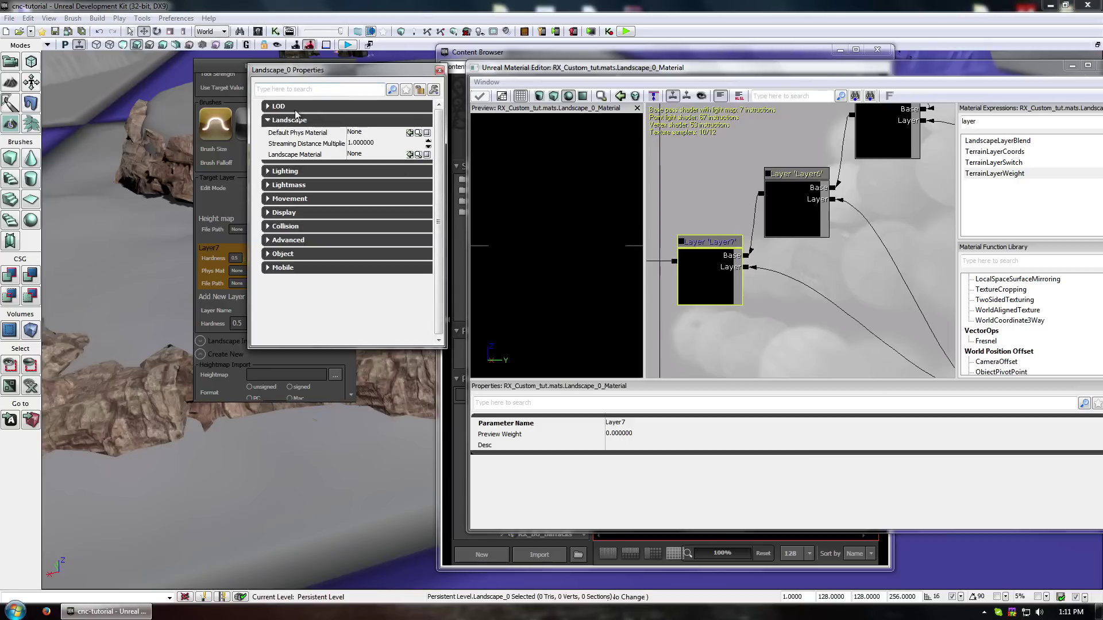
click(609, 51)
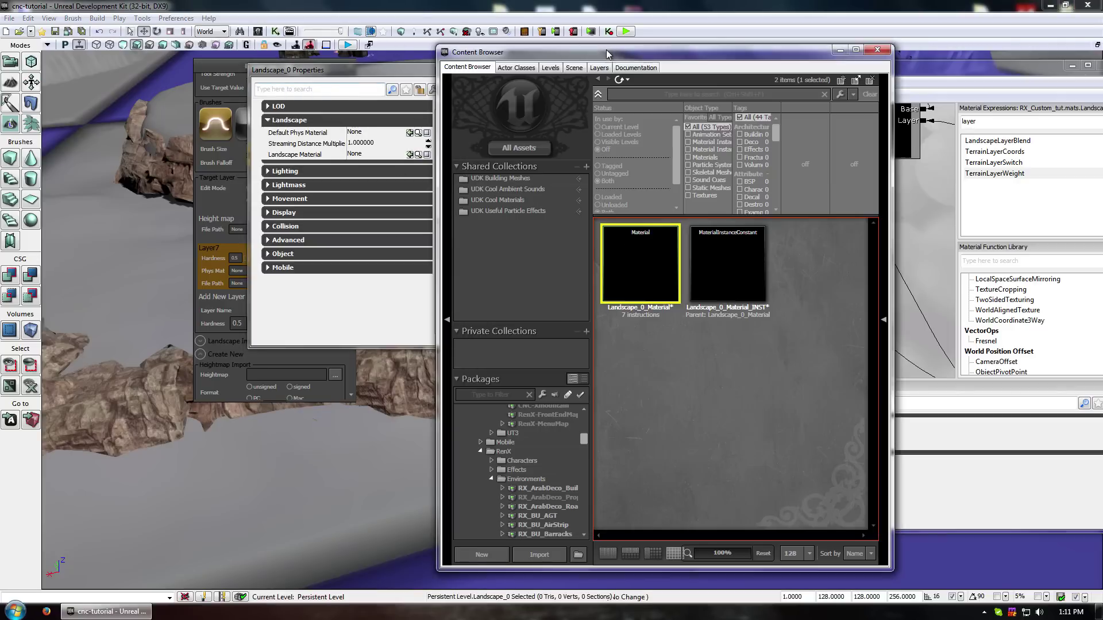
click(409, 155)
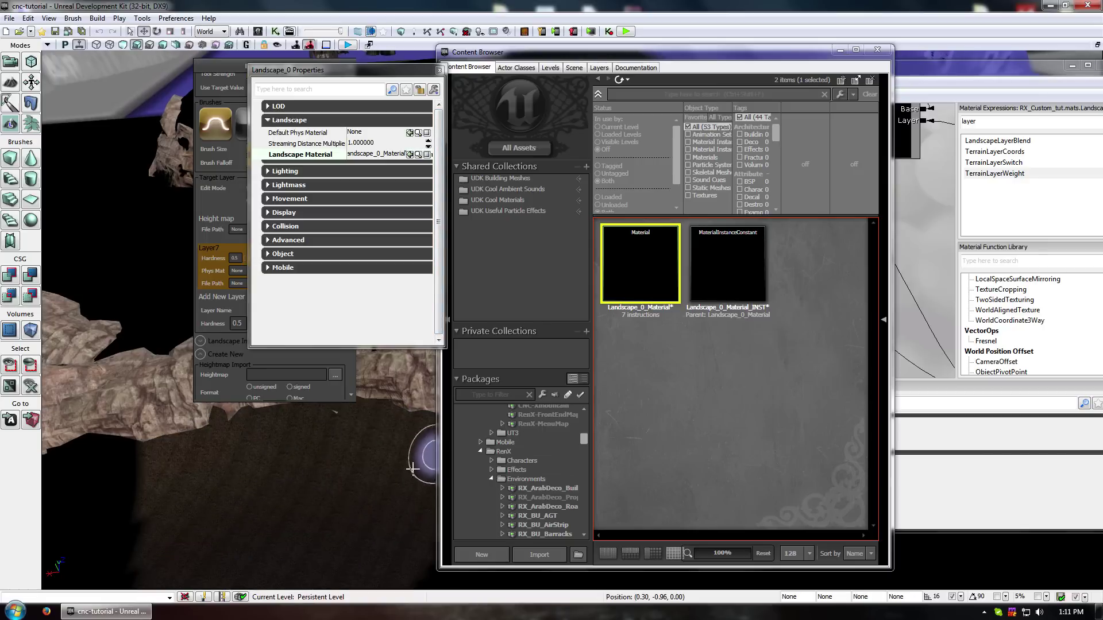
right_drag(183, 467, 216, 426)
right_drag(208, 447, 268, 443)
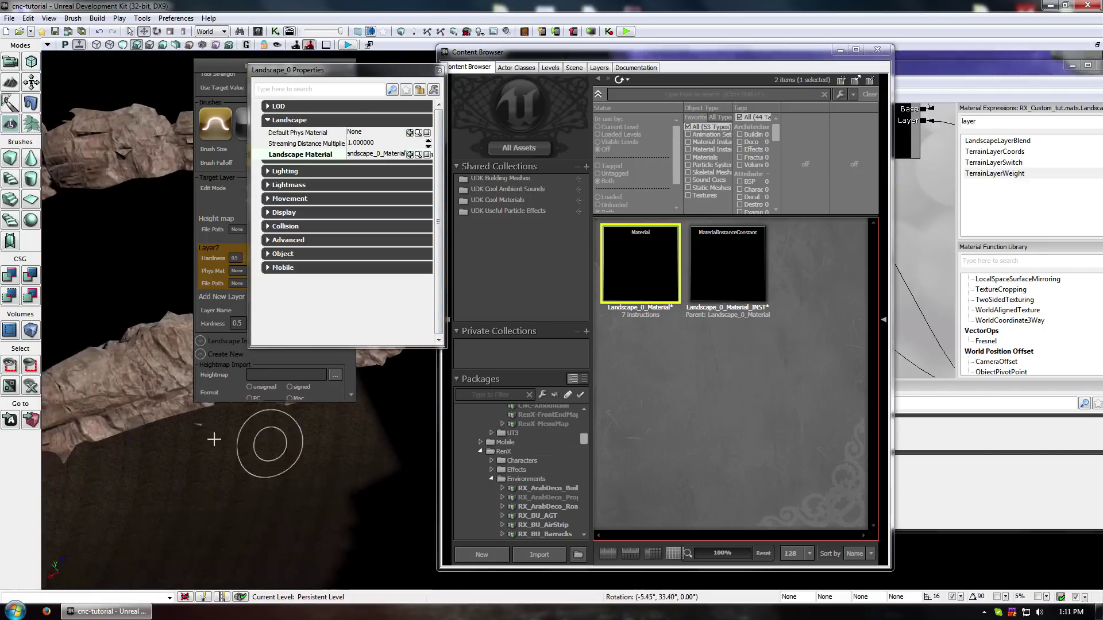
Add a landscape layer named layer1, make it the target layer and paint it onto the terrain below the cliffs
click(439, 69)
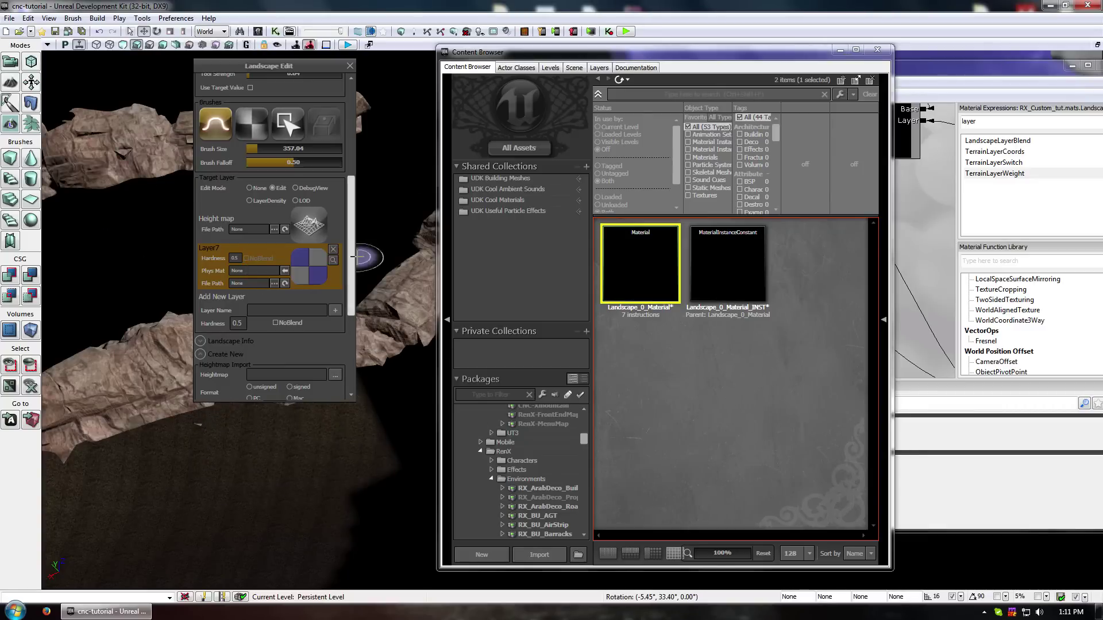
click(286, 310)
text(layer)
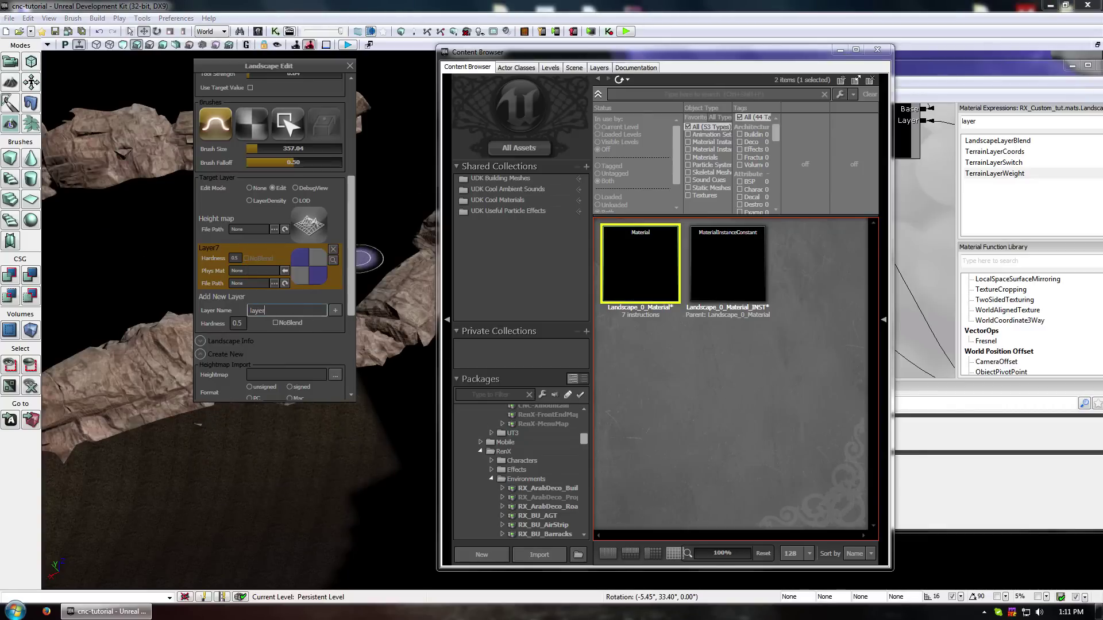
text(1)
click(335, 310)
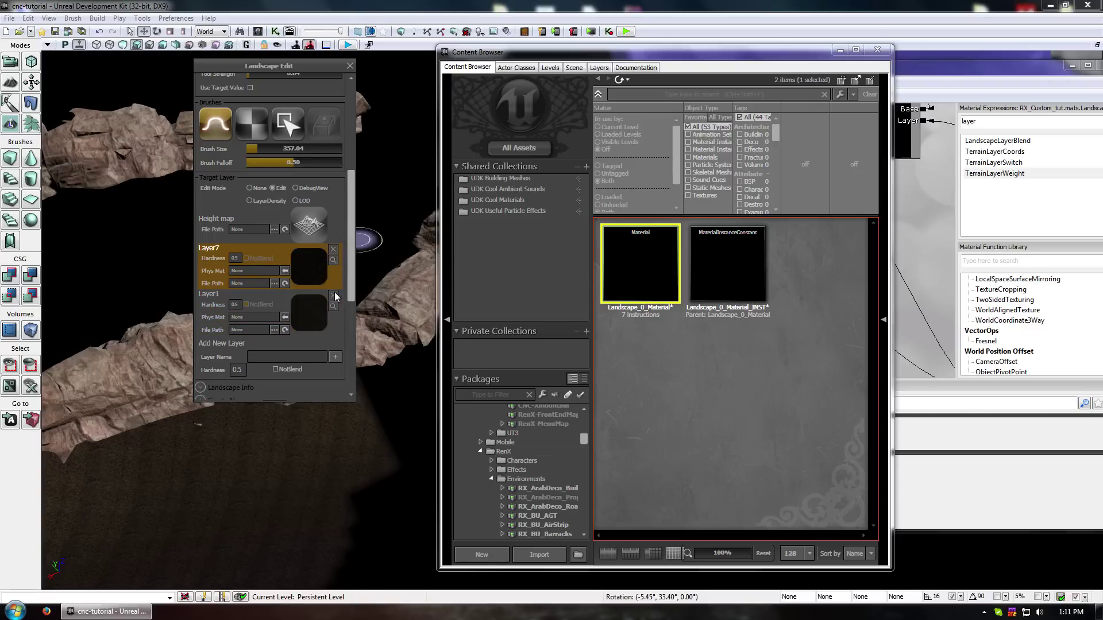
click(322, 313)
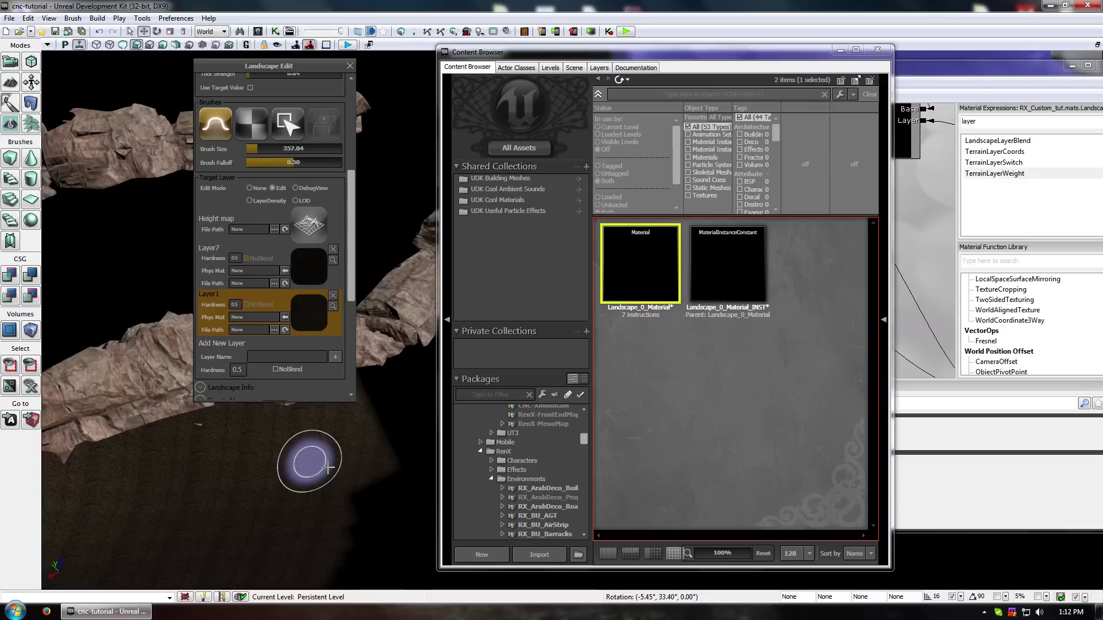
mouse_move(348, 456)
ctrl+mouse_down()
mouse_move(296, 493)
mouse_move(213, 470)
mouse_move(341, 603)
mouse_move(194, 480)
mouse_move(254, 468)
mouse_move(259, 544)
mouse_move(302, 459)
ctrl+mouse_up()
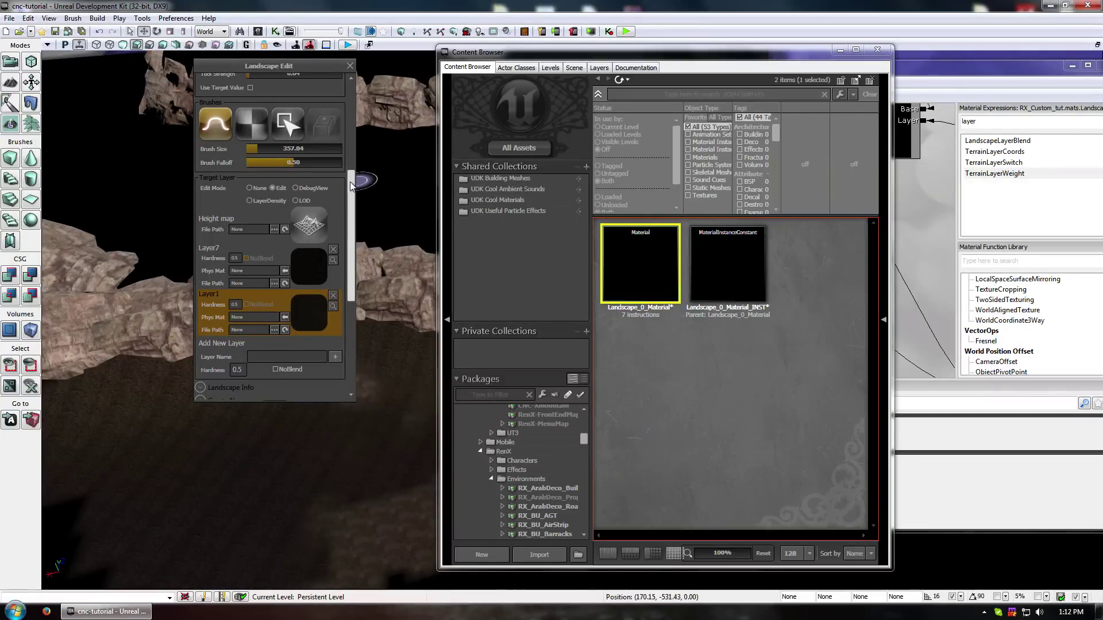
Delete the Layer7 and Layer1 target layers from the landscape
click(333, 249)
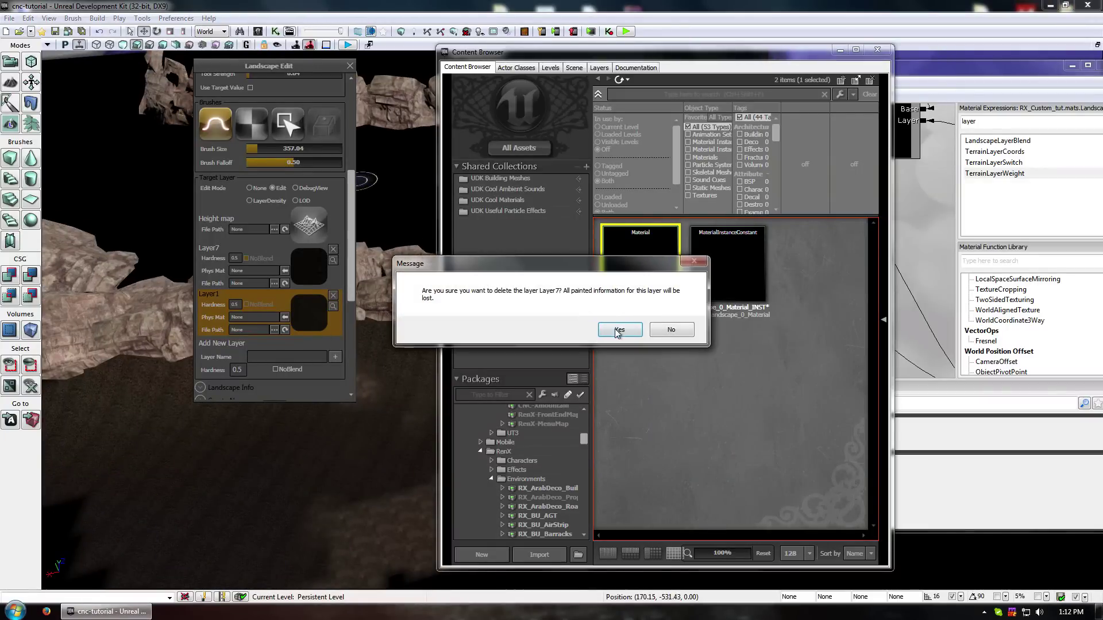
key(Return)
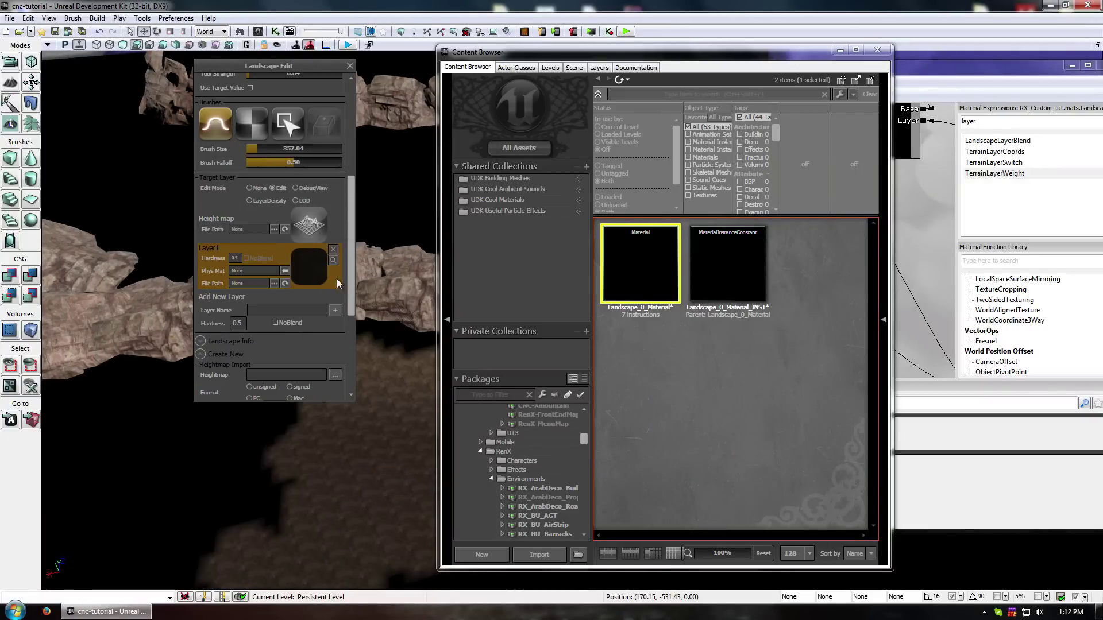
click(333, 249)
click(632, 339)
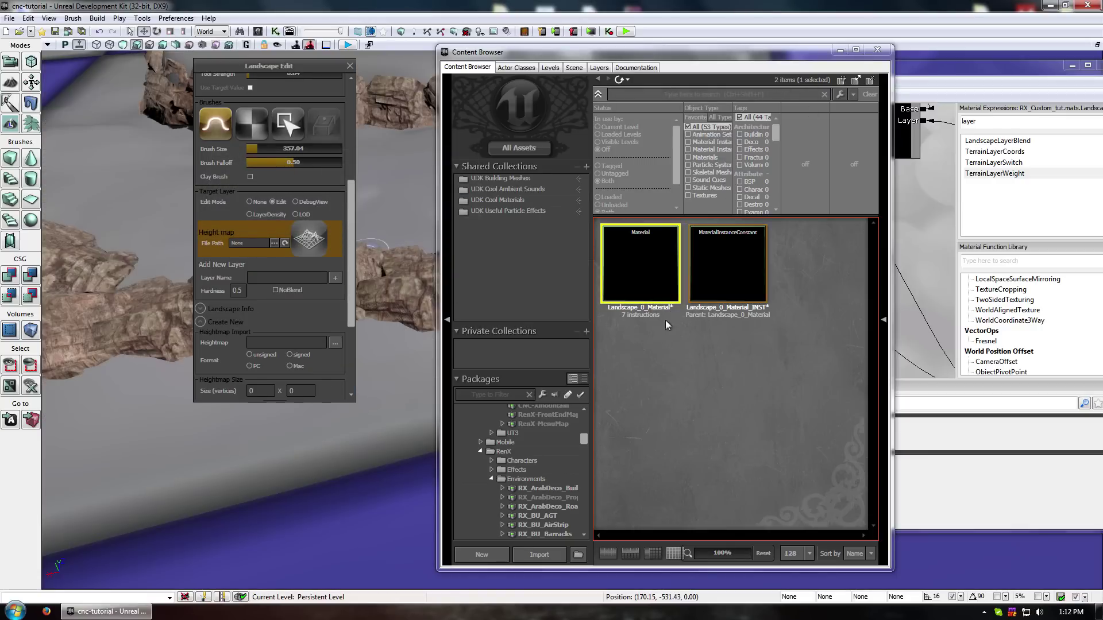
Close the Content Browser and the Material Editor showing Landscape_0_Material
click(883, 52)
drag(858, 72, 547, 73)
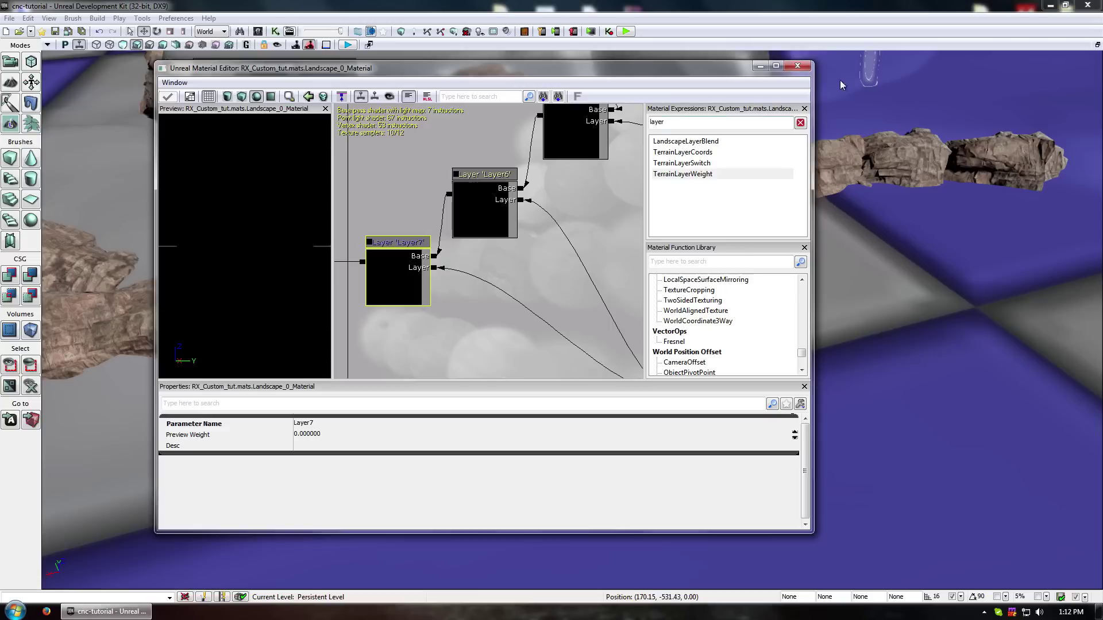
click(798, 68)
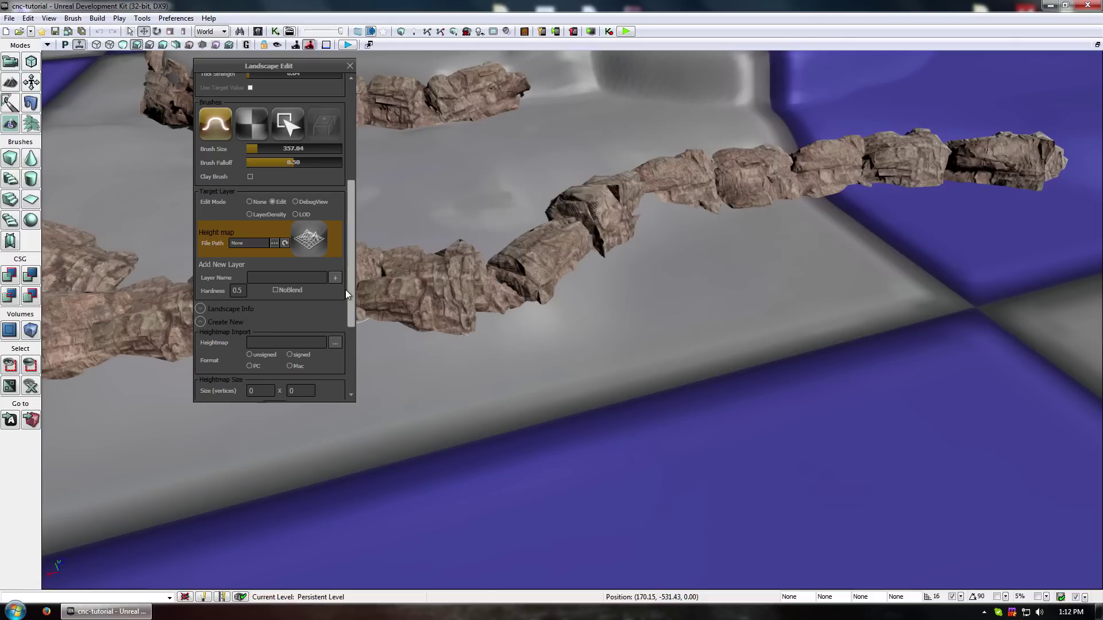
Leave landscape editing and clear the Landscape Material in the landscape's properties
click(350, 66)
double_click(667, 354)
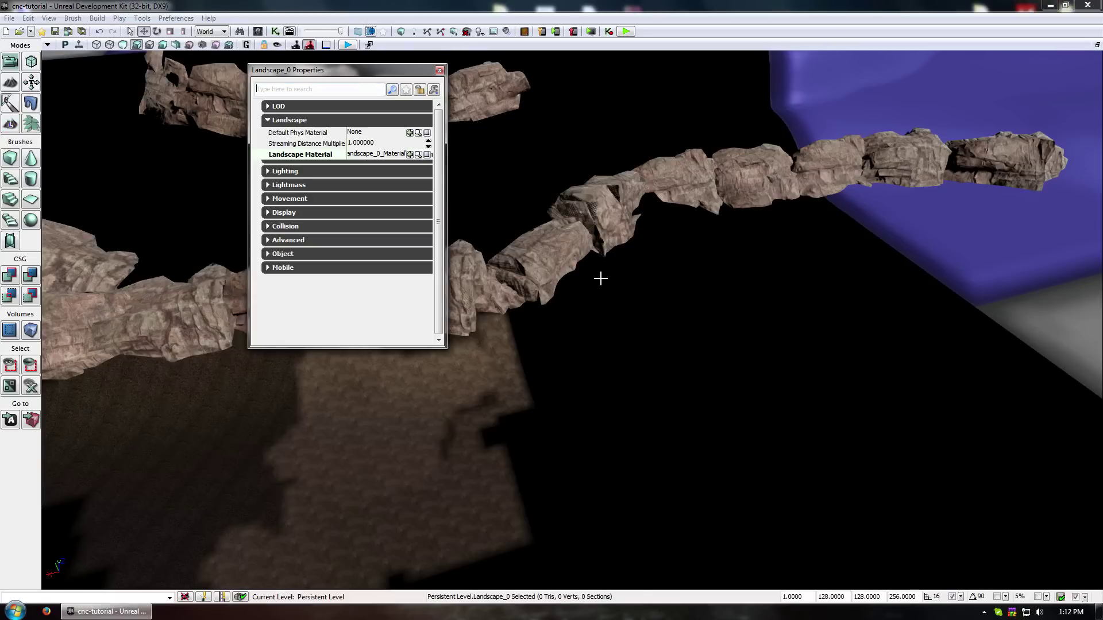
click(426, 155)
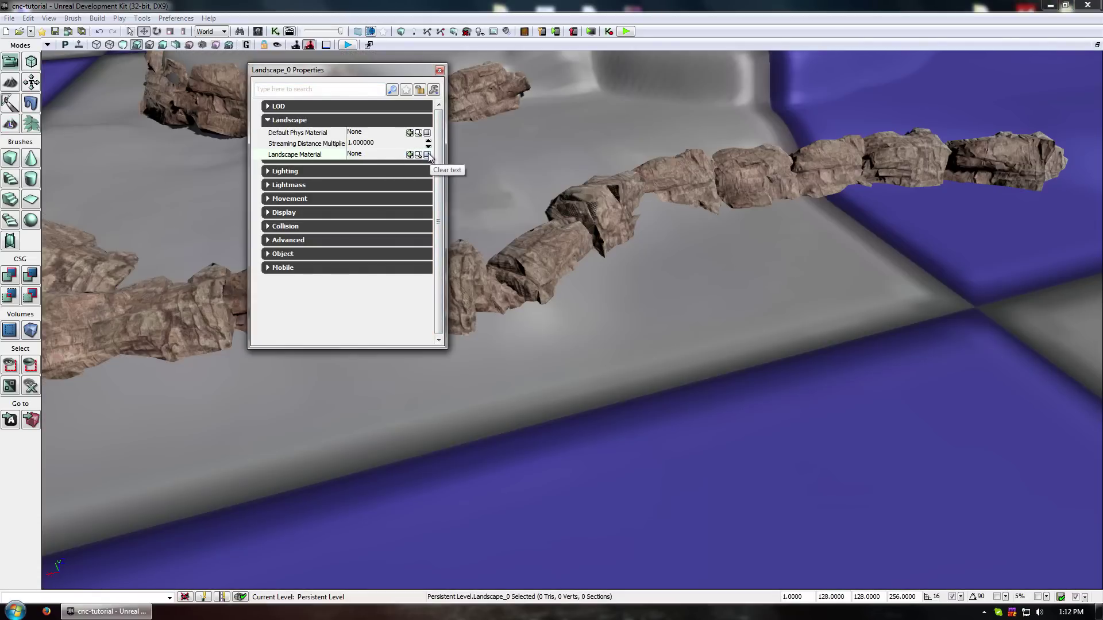
click(380, 161)
drag(386, 78, 717, 83)
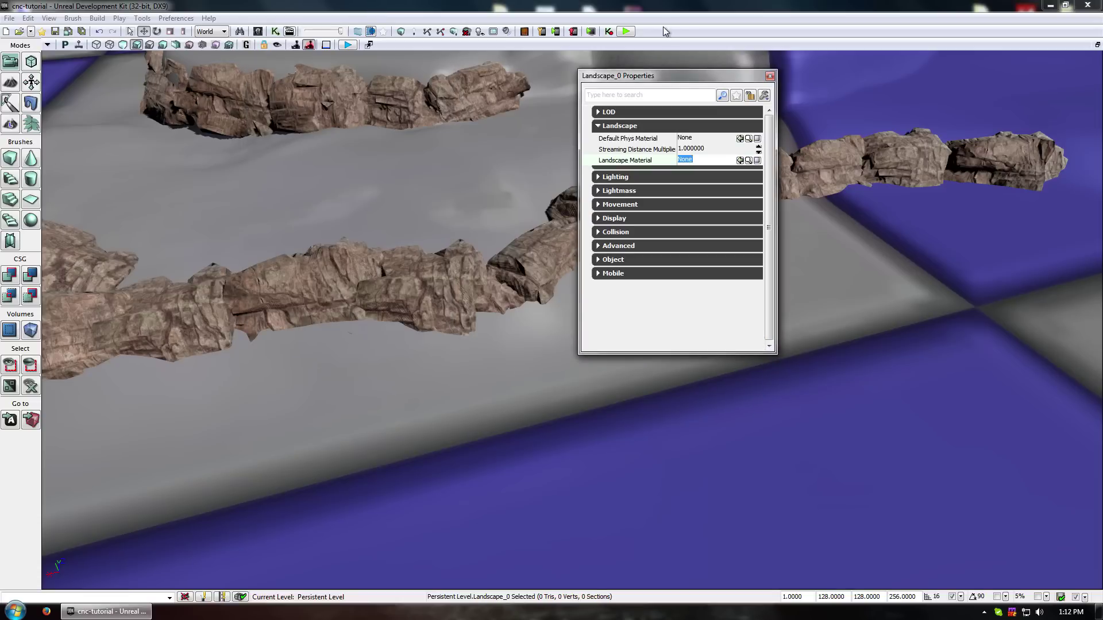
click(770, 76)
Copy a rock mesh from the cliff row and paste its actor text into a new Notepad document
click(675, 180)
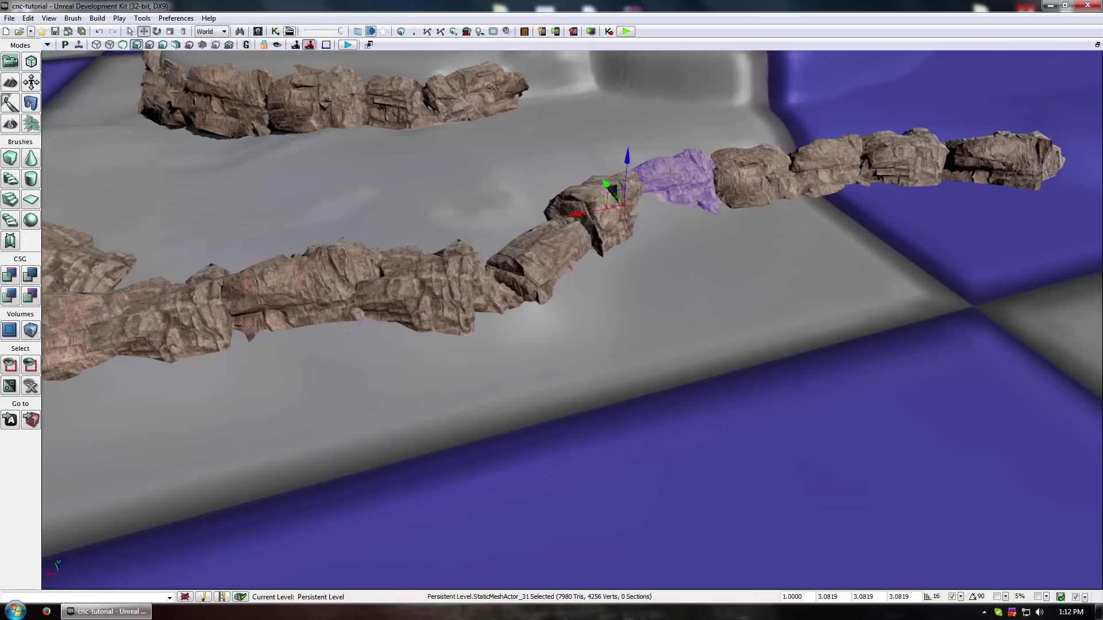
key(super)
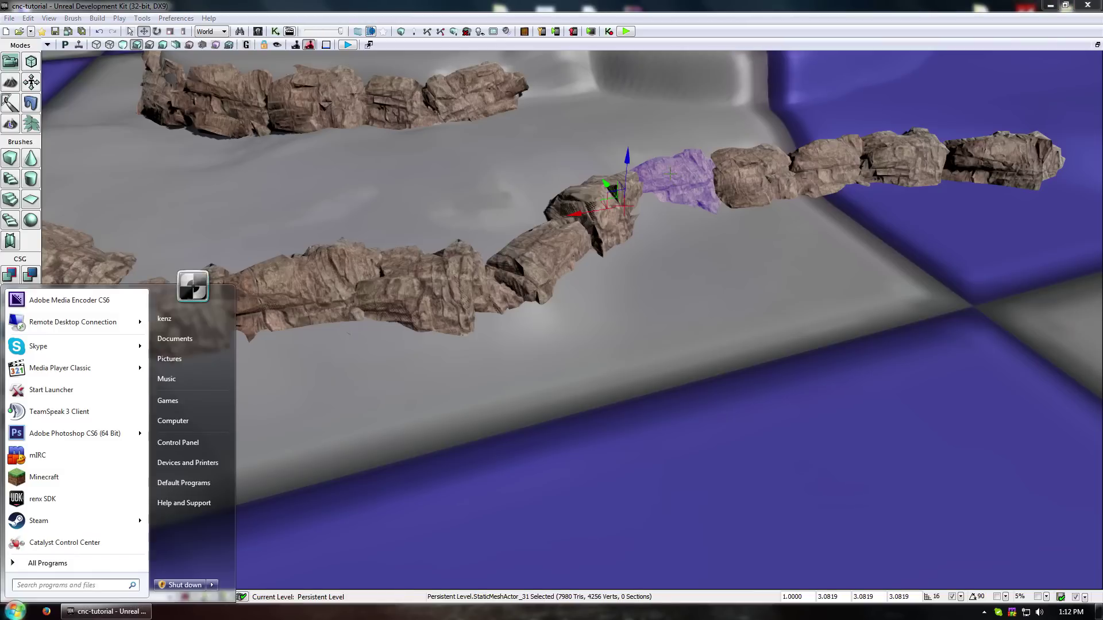
text(niot)
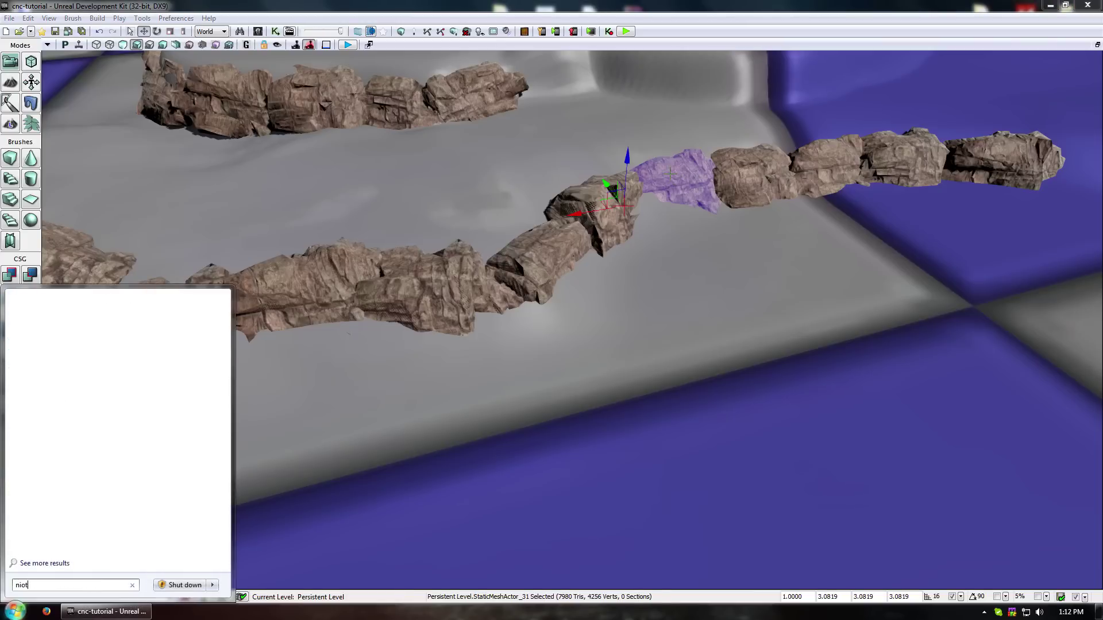
key(BackSpace)
key(BackSpace)
key(BackSpace)
key(BackSpace)
key(BackSpace)
key(BackSpace)
text(ot)
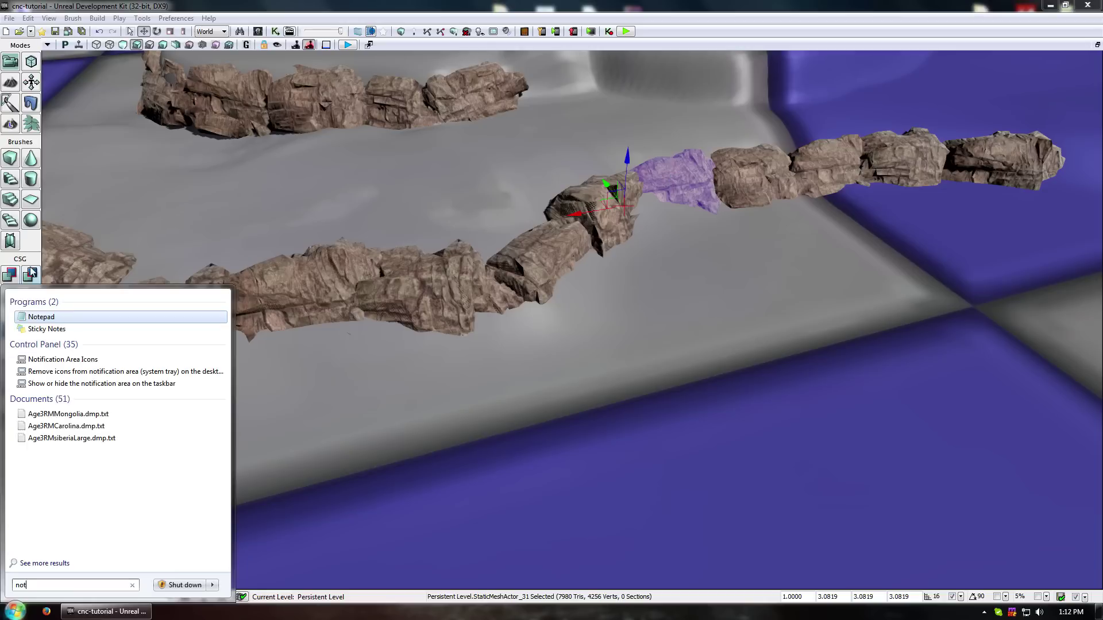
click(41, 318)
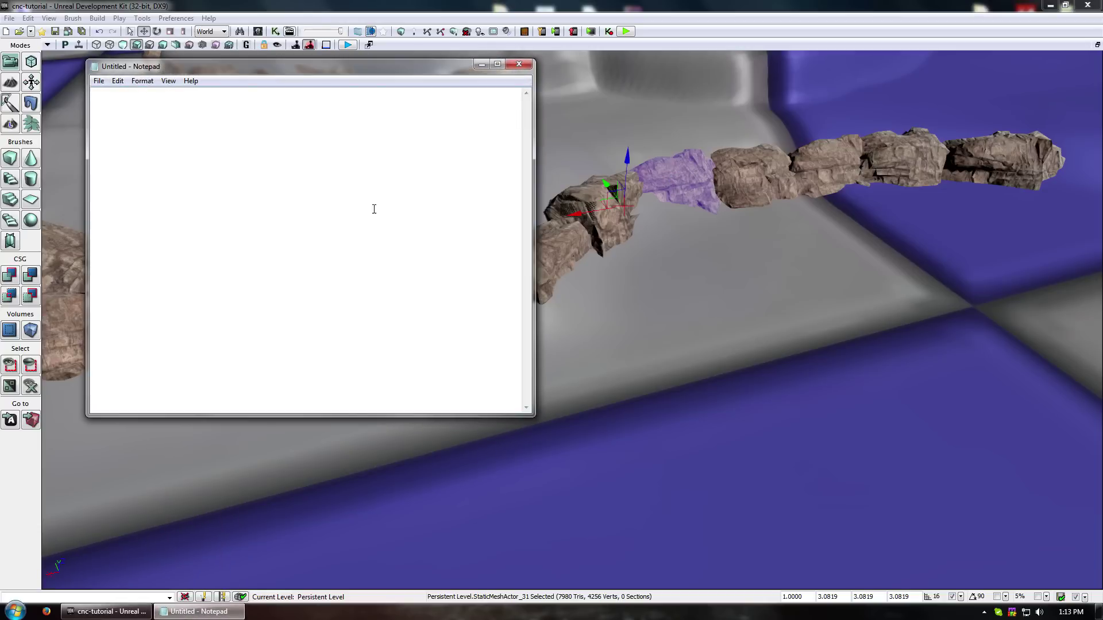
text(Begin Map    Begin Level       Begin Actor Class=StaticMeshActor Name=StaticMeshActor_31 Archetype=StaticMeshActor'Engine.Default__StaticMeshActor'          Begin Object Class=StaticMeshComponent Name=StaticMeshComponent0 ObjName=StaticMeshComponent_12 Archetype=StaticMeshComponent'Engine.Default__StaticMeshActor:StaticMeshComponent0'             StaticMesh=StaticMesh'RX_Env_Complex.Mesh.SM_RockMesa_06'             VertexPositionVersionNumber=7             ReplacementPrimitive=None             bAllowApproximateOcclusion=True             bForceDirectLightMap=True             bUsePrecomputedShadows=True             LightingChannels=(bInitialized=True,Static=True)             Name="StaticMeshComponent_12"             ObjectArchetype=StaticMeshComponent'Engine.Default__StaticMeshActor:StaticMeshComponent0'          End Object          StaticMeshComponent=StaticMeshComponent'StaticMeshComponent_12'          Components(0)=StaticMeshComponent'StaticMeshComponent_12'          Location=(X=-12032.000000,Y=4608.000000,Z=-928.000000)          Rotation=(Pitch=-10850,Yaw=113719,Roll=-16515)          DrawScale3D=(X=3.081899,Y=3.081899,Z=3.081899)          Tag="StaticMeshActor"          CollisionComponent=StaticMeshComponent'StaticMeshComponent_12'          Name="StaticMeshActor_31"          ObjectArchetype=StaticMeshActor'Engine.Default__StaticMeshActor'       End Actor    End Level Begin Surface End Surface End Map)
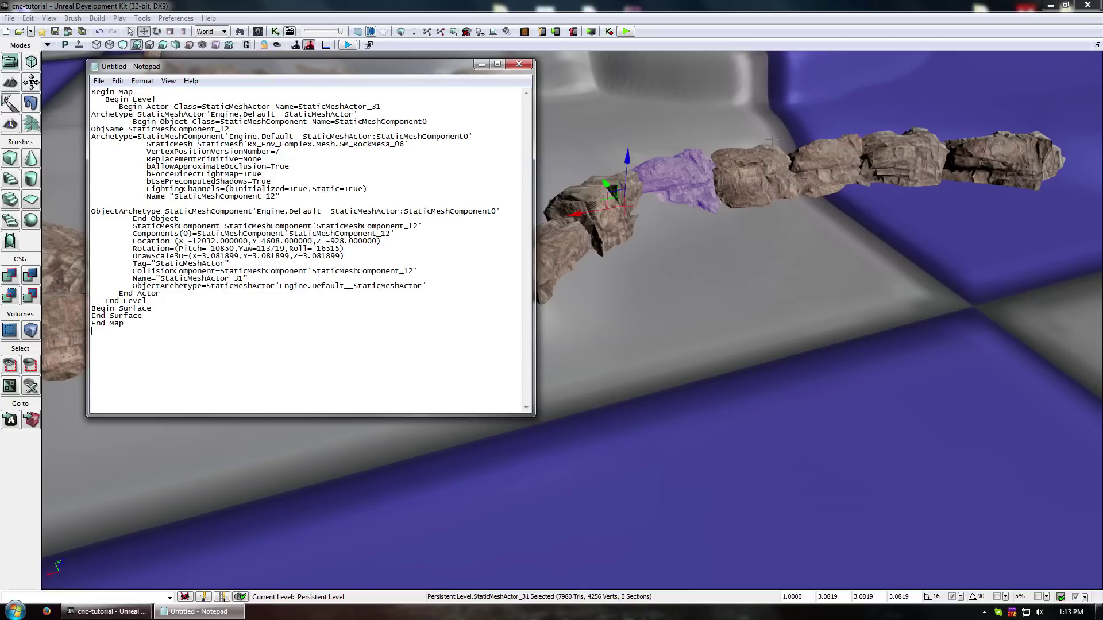
Highlight the actor's name and the static mesh path RX_Env_Complex.Mesh.SM_RockMesa_06 in the pasted text
drag(389, 109, 300, 107)
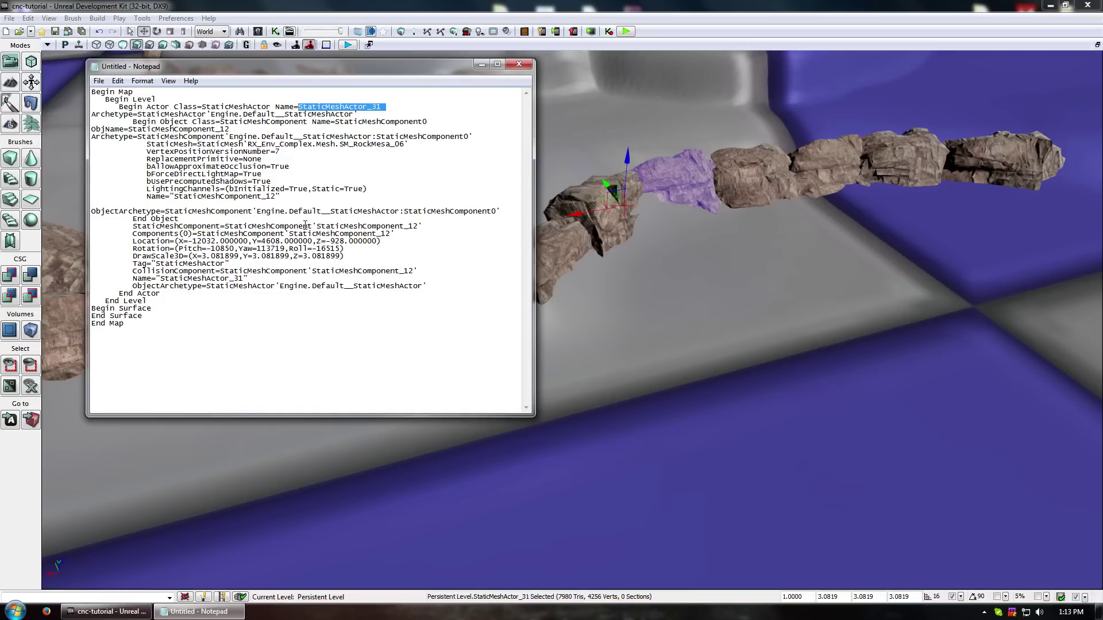
drag(409, 144, 248, 144)
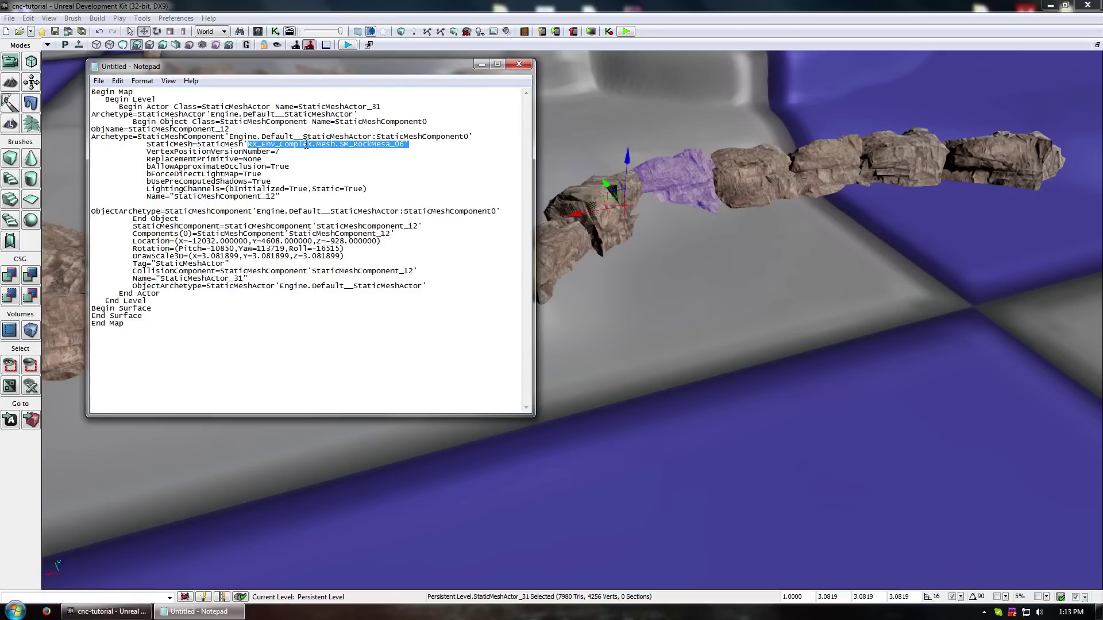
drag(405, 145, 248, 144)
Return to the Unreal editor and try to delete the copied Landscape_0_Material from the RX_Custom_tut package
click(596, 274)
right_drag(595, 274, 548, 247)
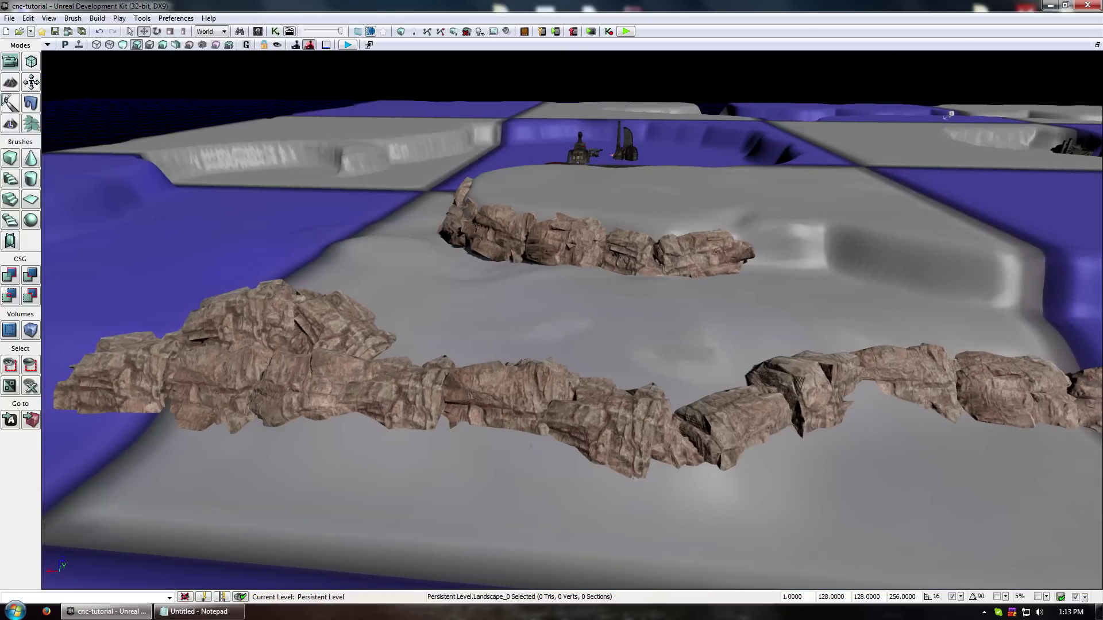
mouse_move(548, 247)
right_down()
mouse_move(512, 227)
mouse_move(488, 228)
mouse_move(475, 246)
mouse_move(553, 260)
right_up()
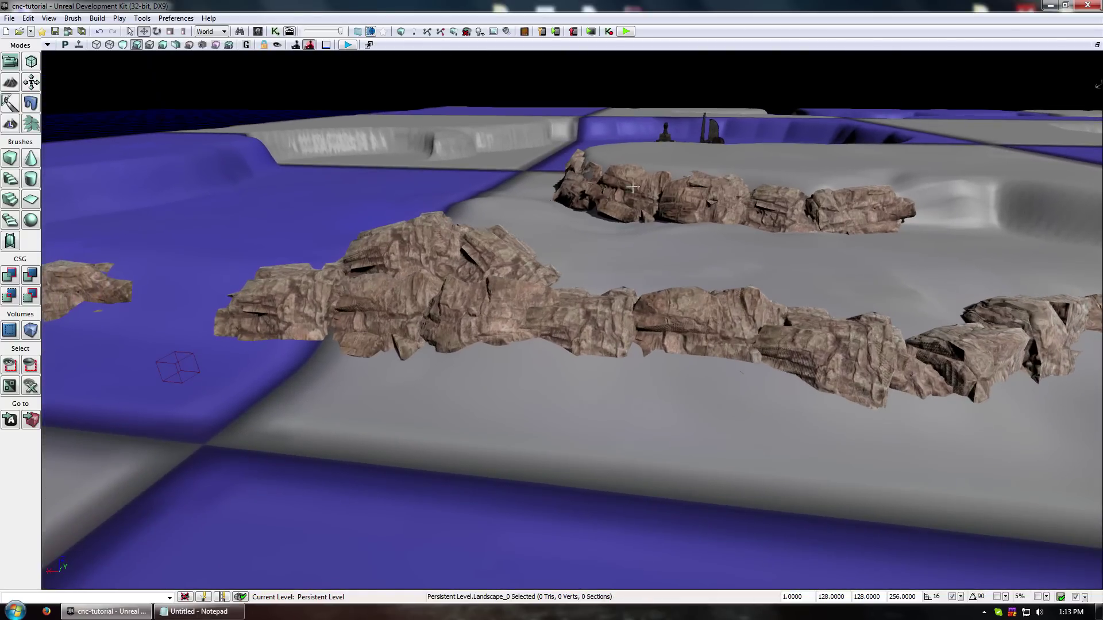
click(258, 32)
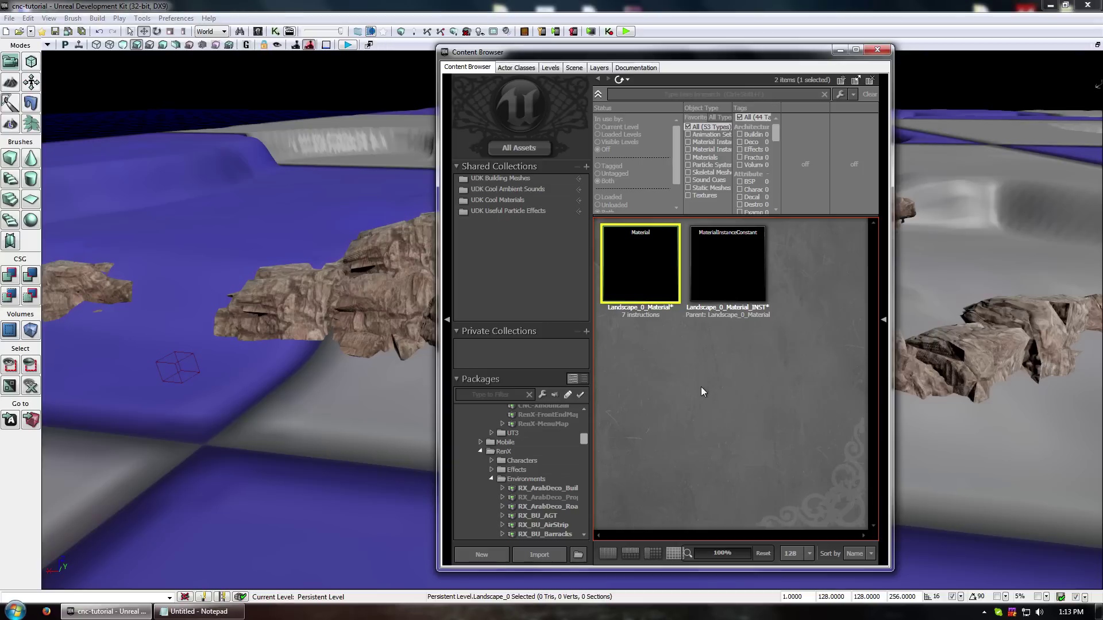
right_click(646, 280)
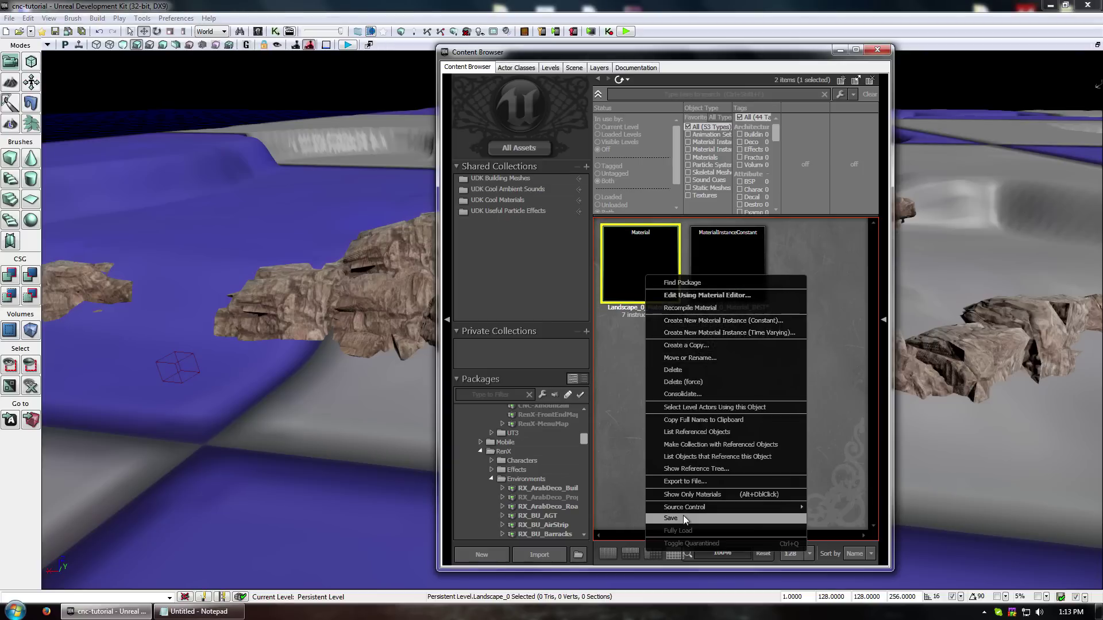
click(688, 372)
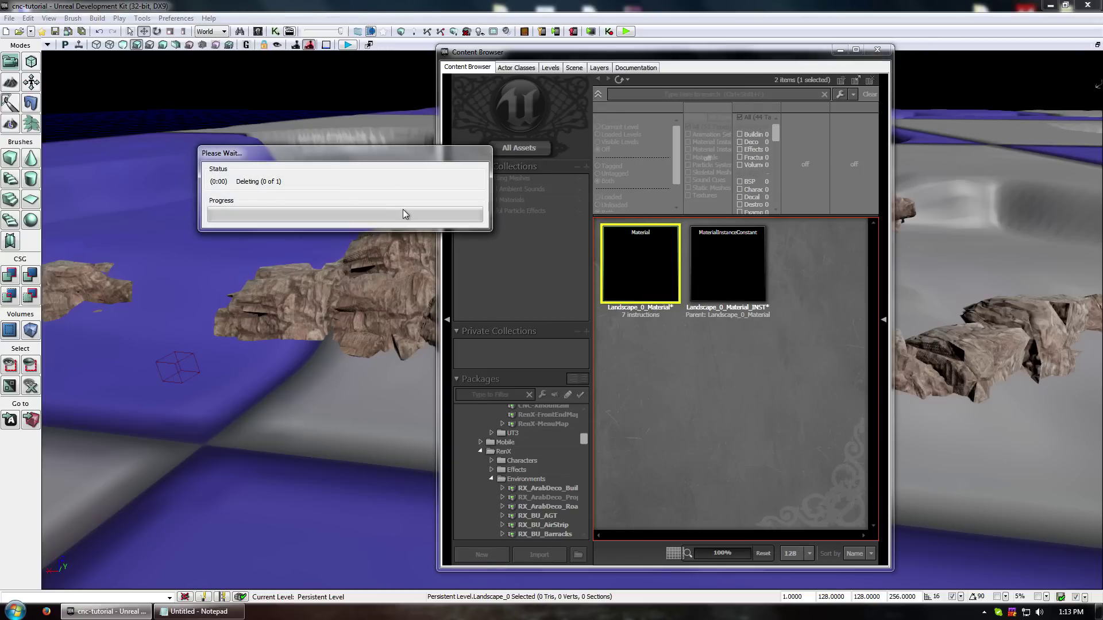
click(673, 587)
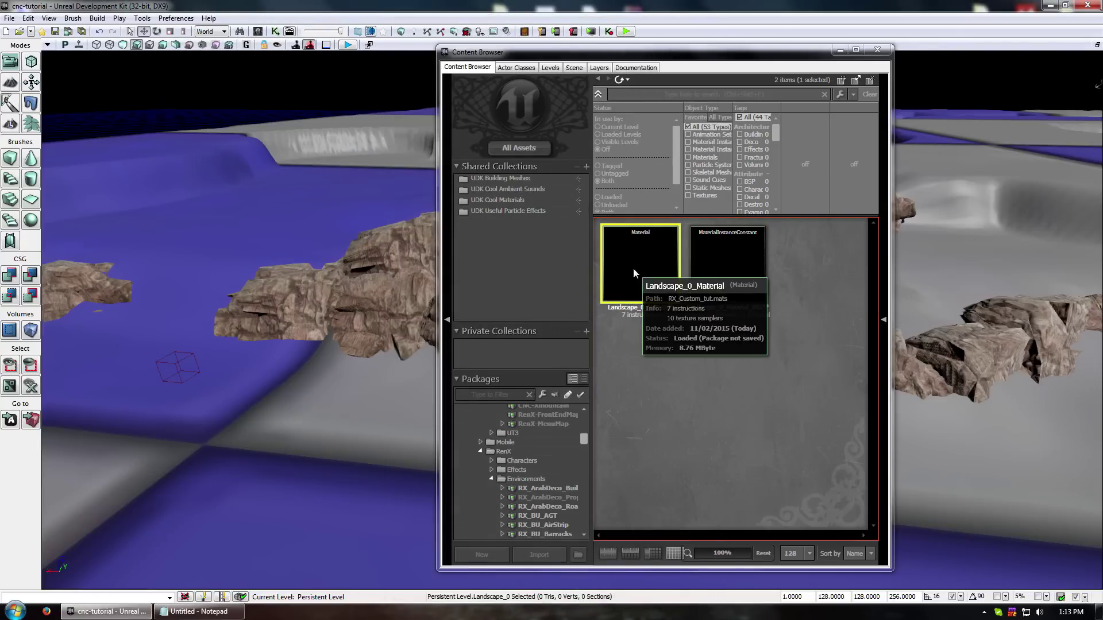
click(877, 50)
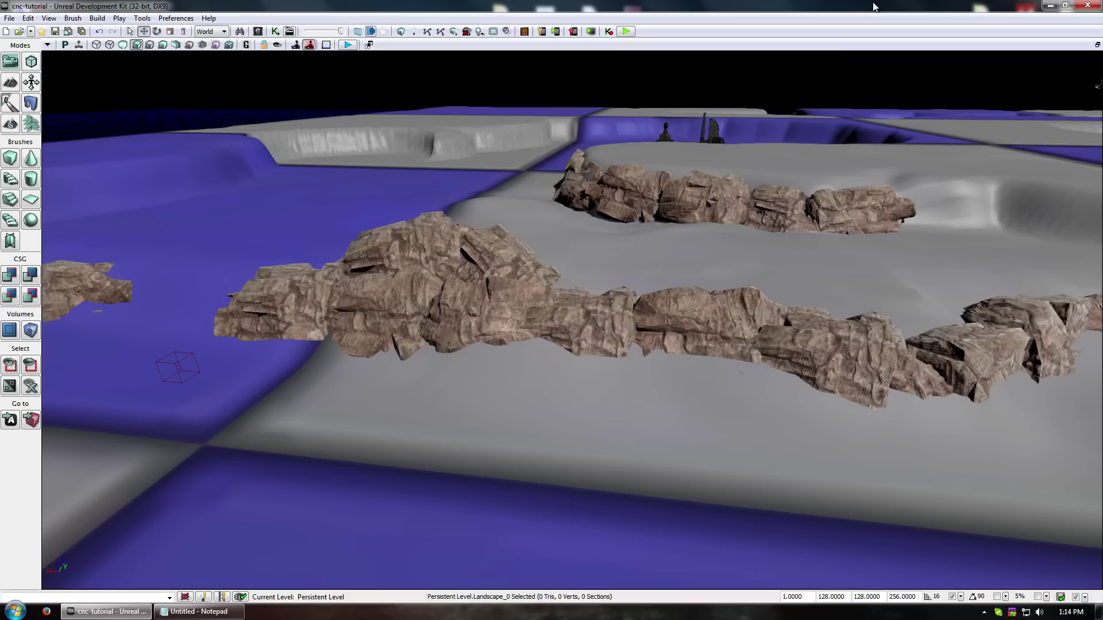
Start a new asset in the package RX_Custom_Tut with the grouping Mats
mouse_move(857, 83)
right_down()
mouse_move(966, 85)
mouse_move(819, 84)
mouse_move(873, 84)
right_up()
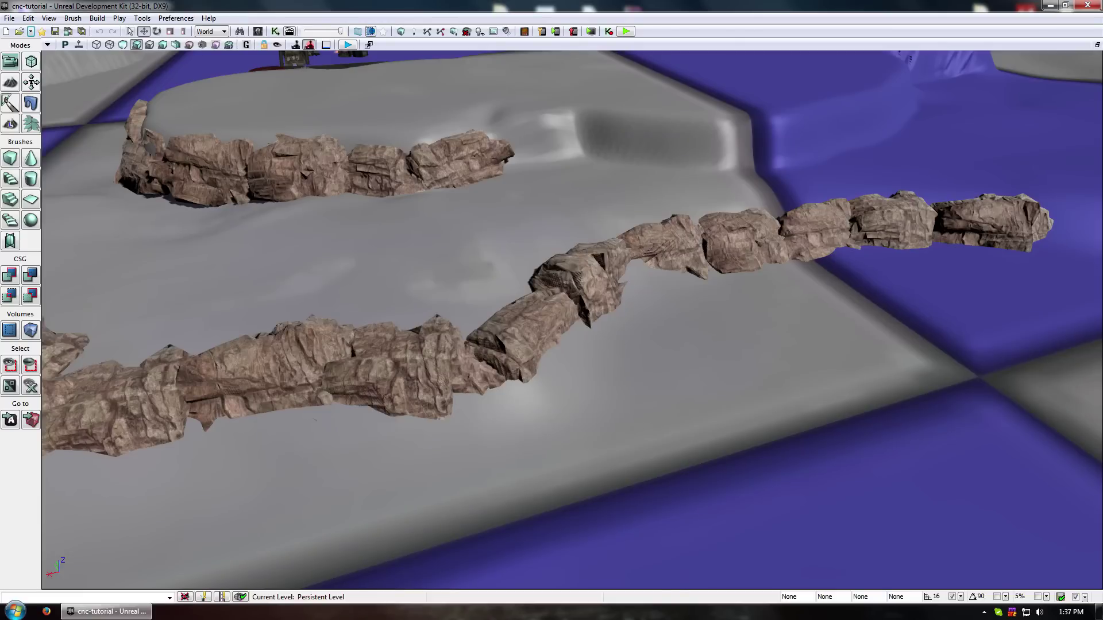
right_drag(608, 174, 540, 175)
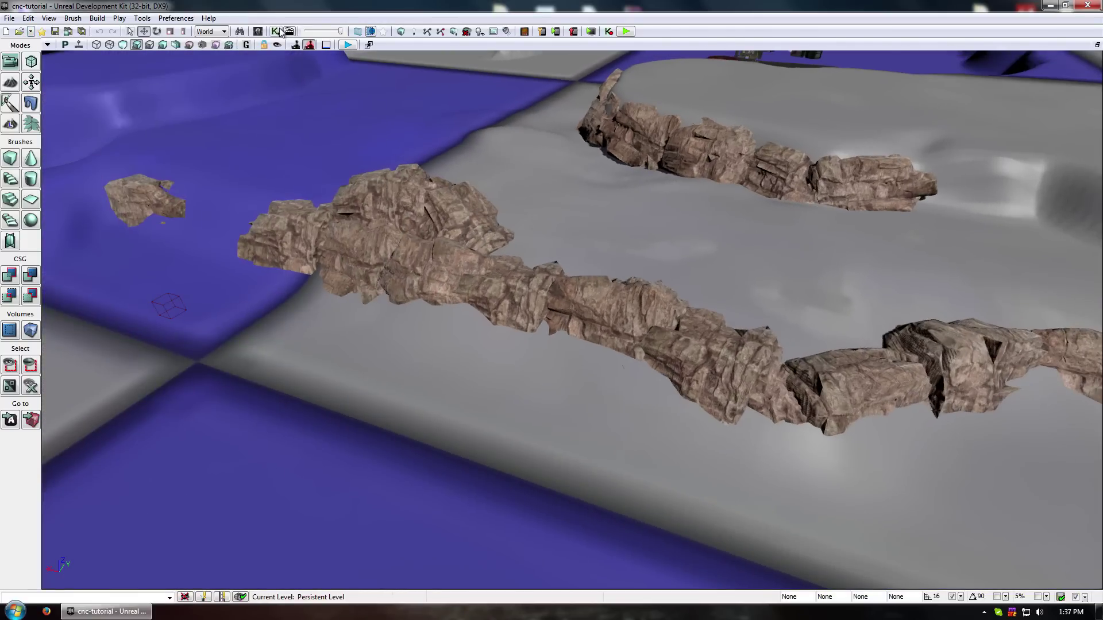
click(261, 32)
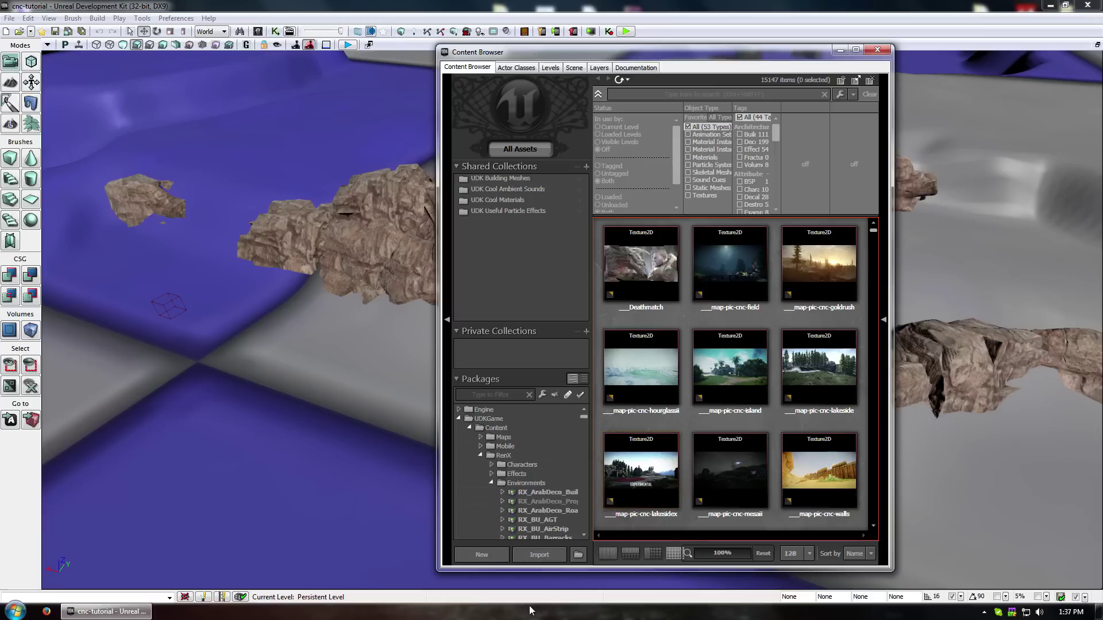
click(481, 555)
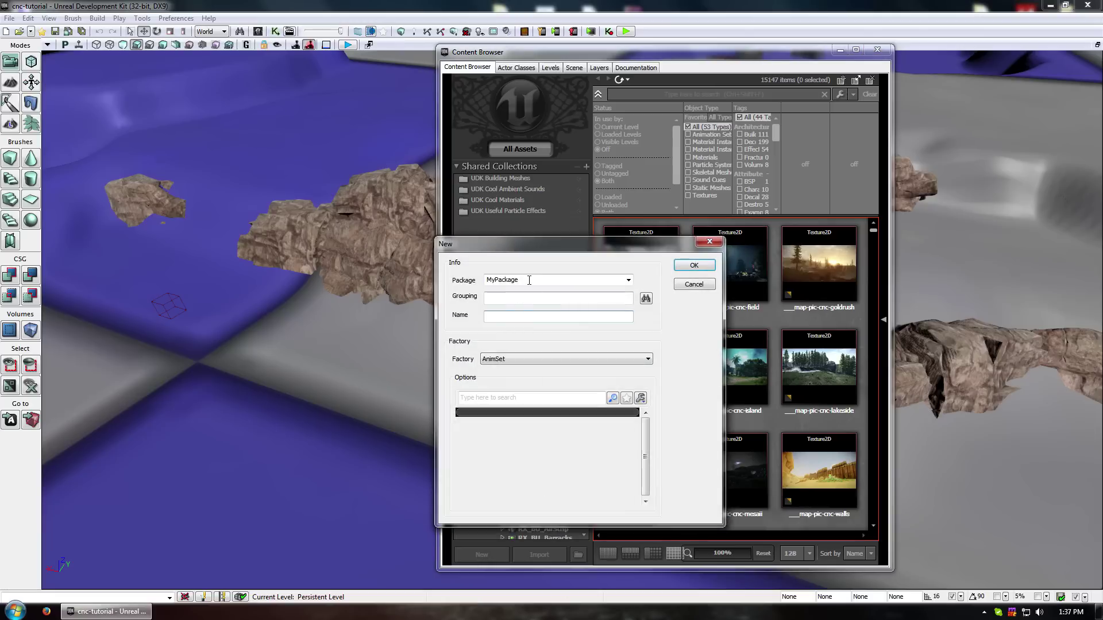
text(RX_C)
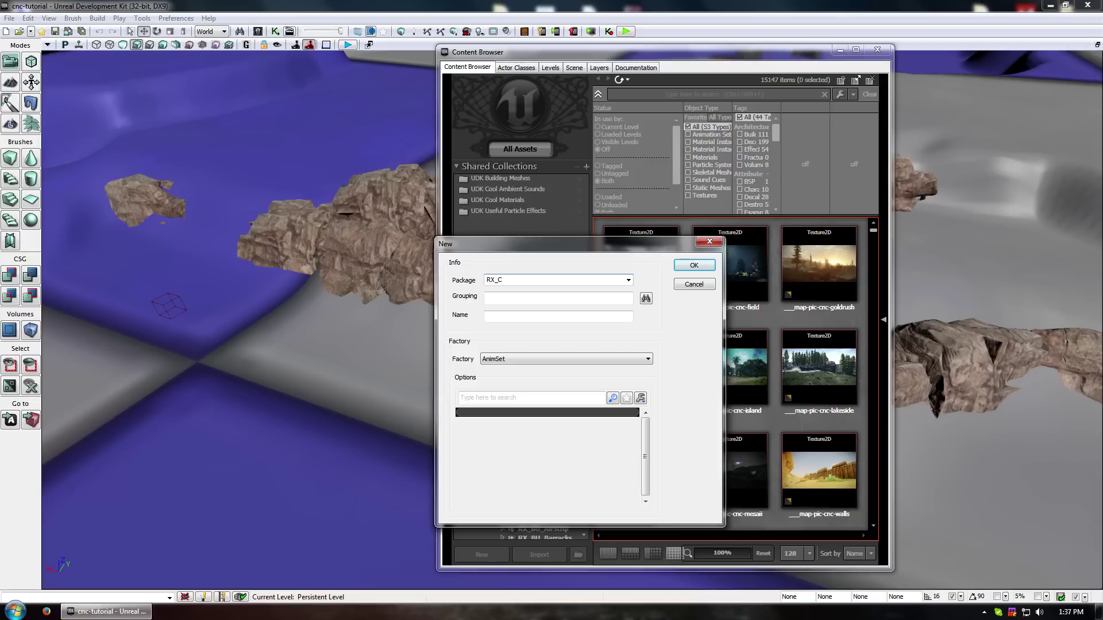
text(ustom_Tut)
click(528, 300)
click(543, 299)
text(Mats)
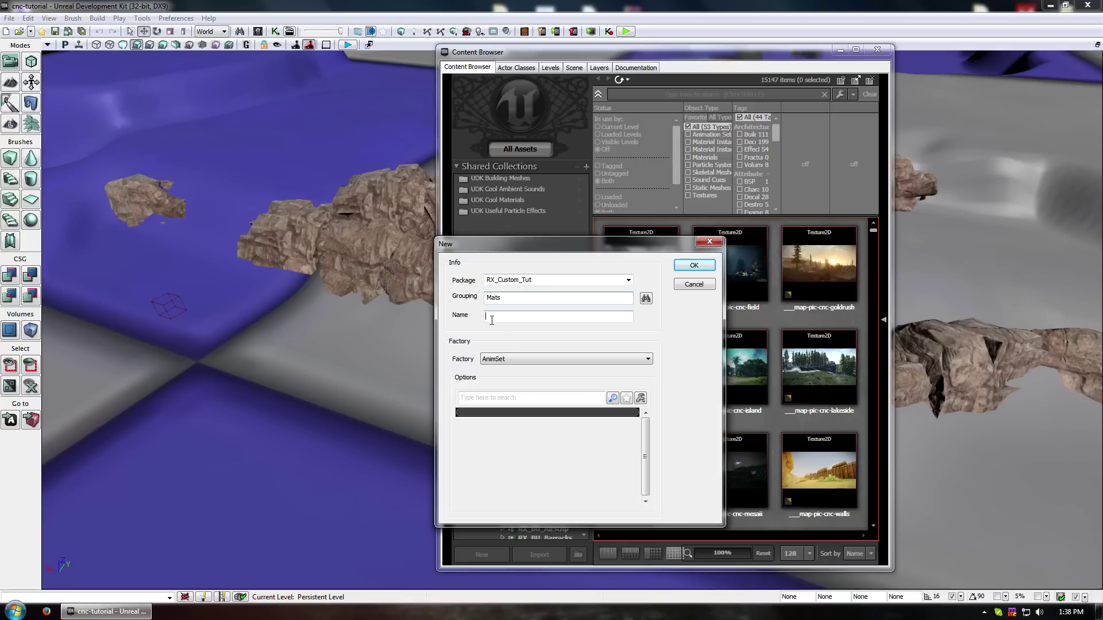
Name the new asset Landscape_mat1, choose Material as its factory, and create it
click(555, 315)
text(La)
key(BackSpace)
key(BackSpace)
key(BackSpace)
key(BackSpace)
text(ndscape_)
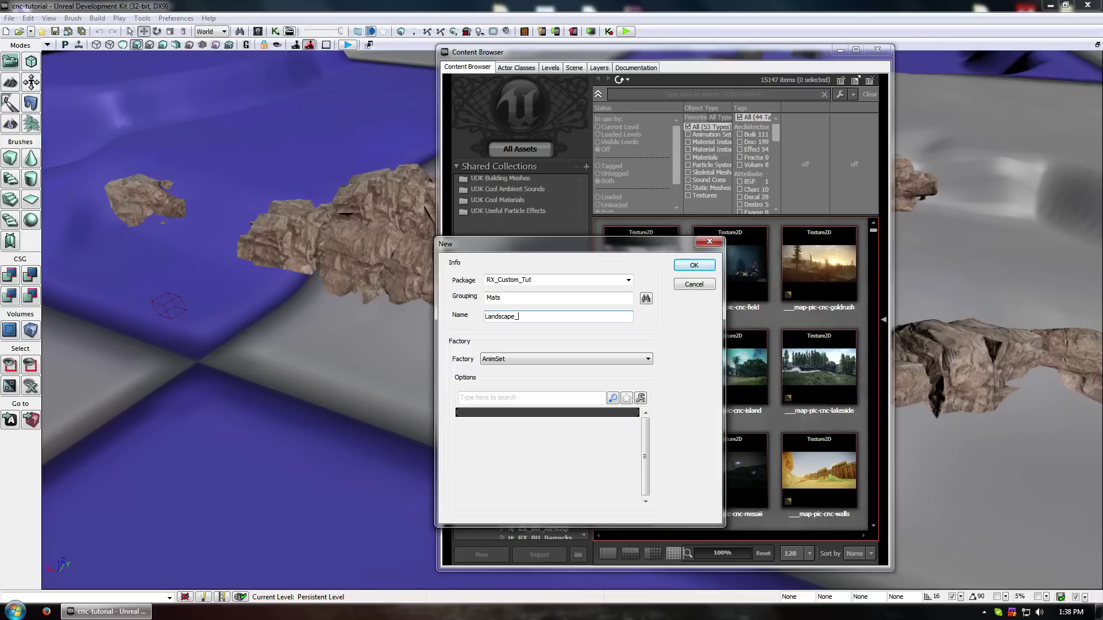
text(mat1)
click(526, 360)
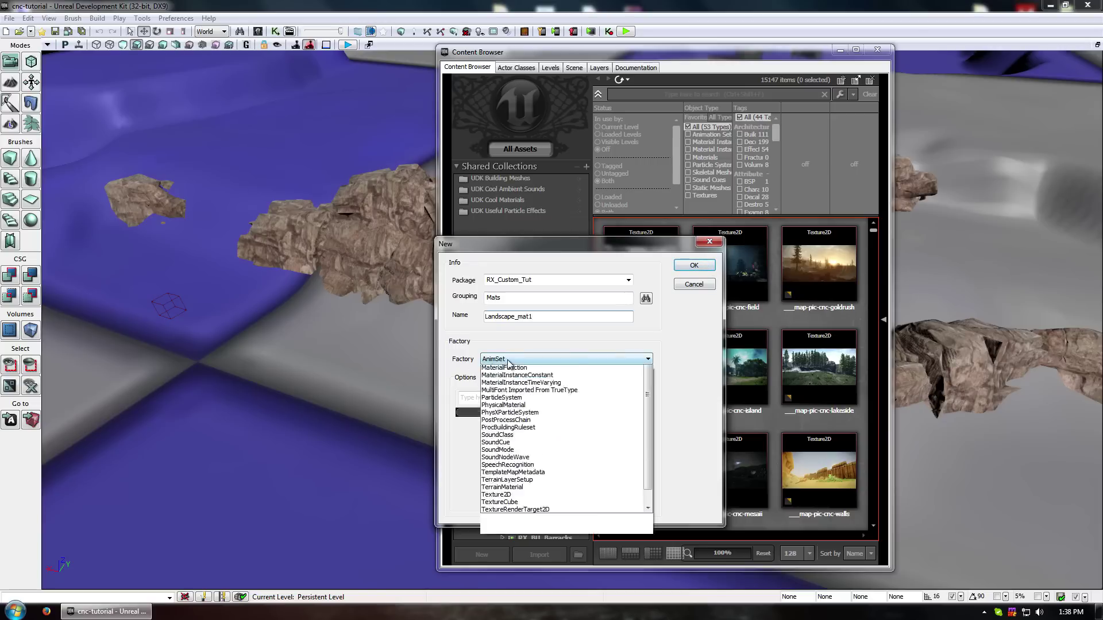
scroll(517, 535, down, 1)
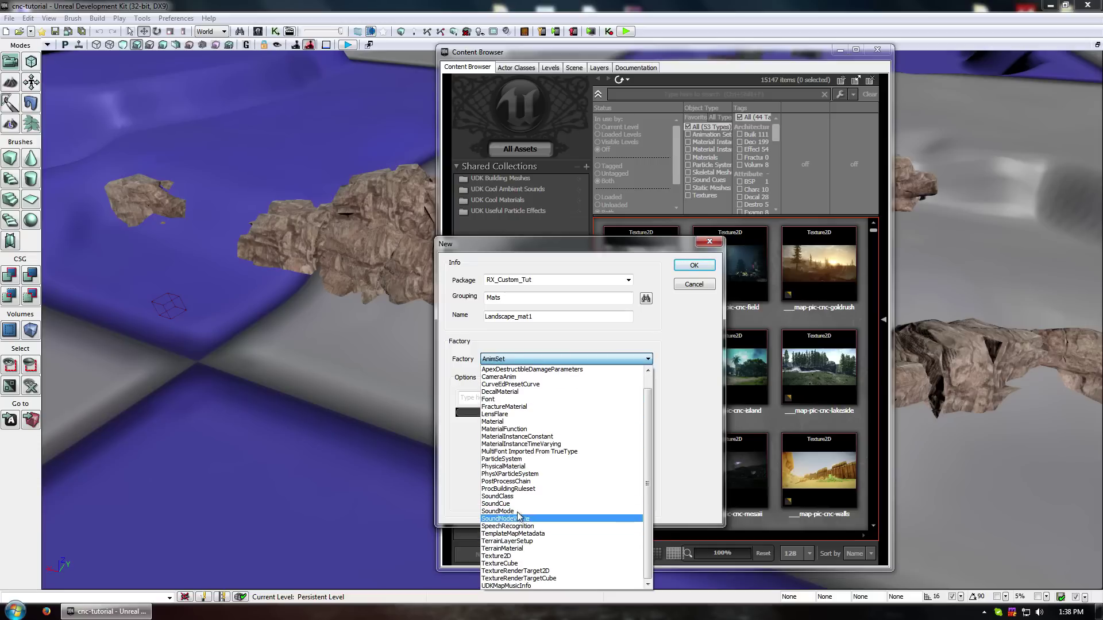
click(492, 422)
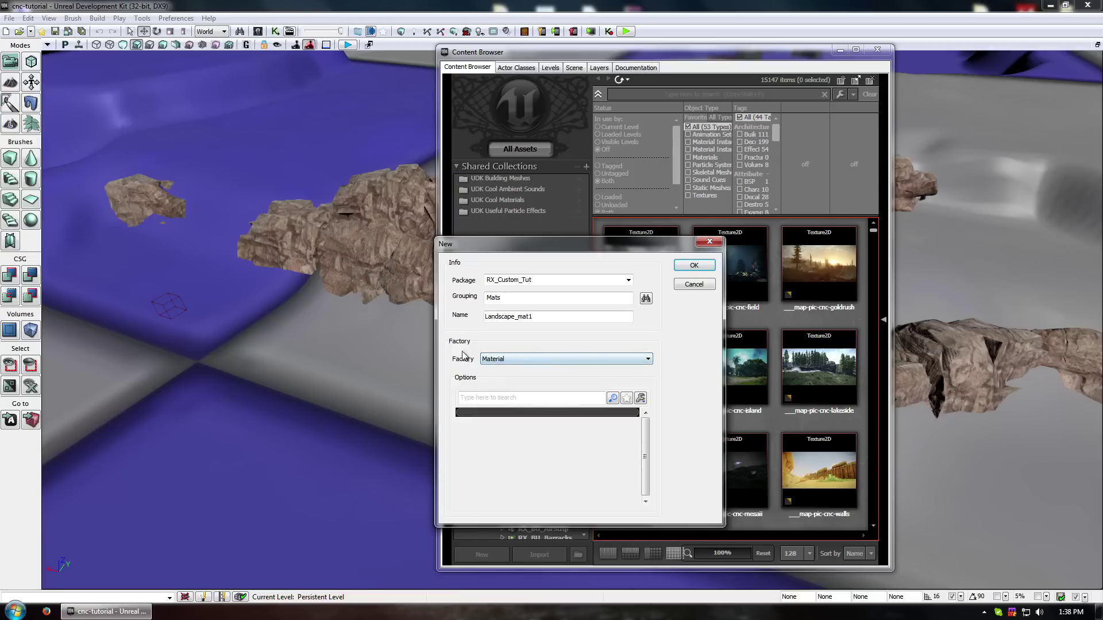
click(692, 266)
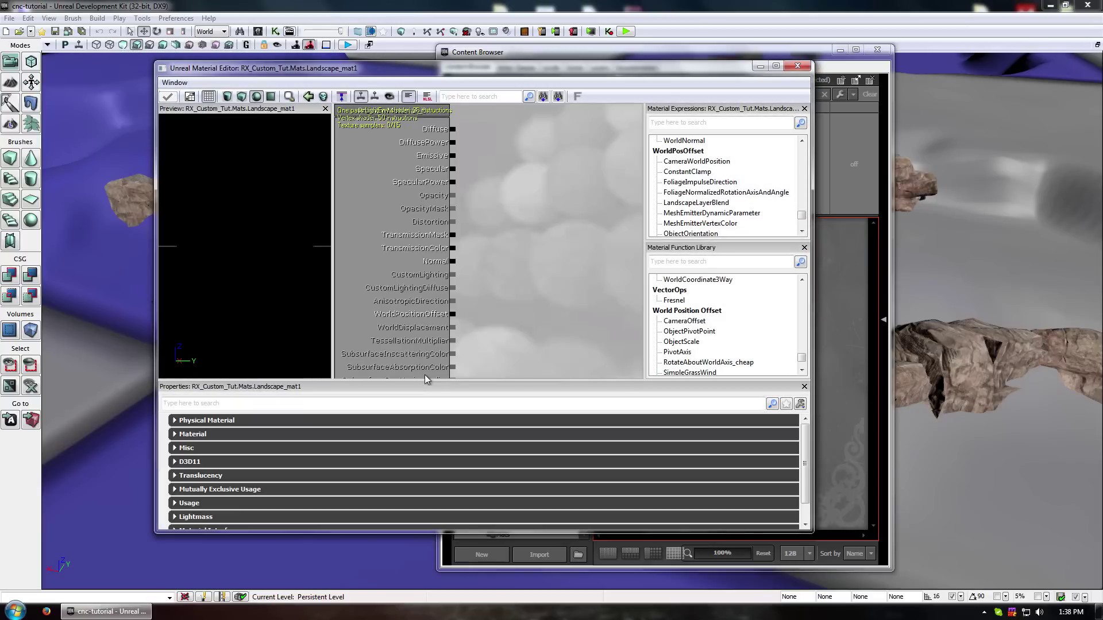
Minimize the Content Browser and maximize the Material Editor window for Landscape_mat1
drag(788, 57, 792, 56)
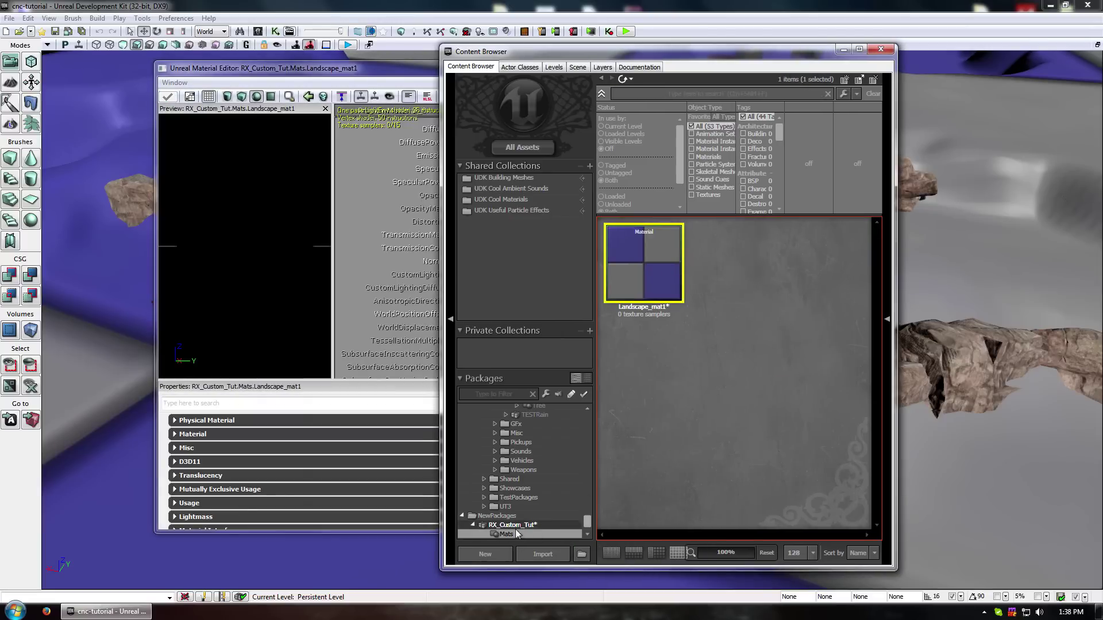
click(843, 49)
drag(561, 70, 663, 0)
Examine the material node's input channels, such as Diffuse, Specular and Normal
drag(507, 180, 556, 213)
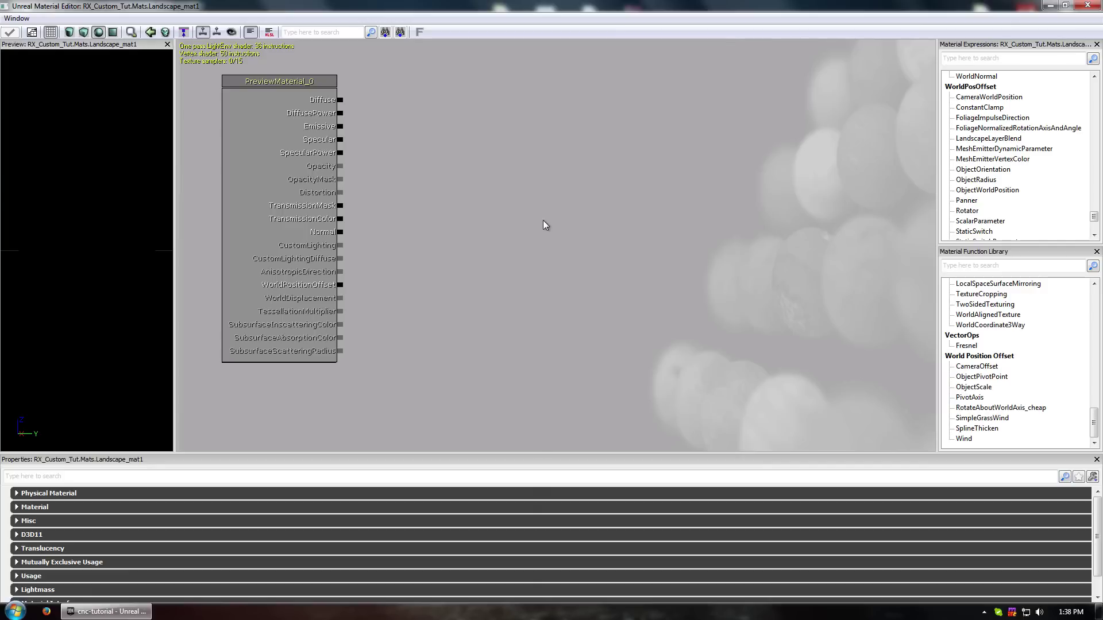
mouse_move(552, 205)
mouse_down()
mouse_move(502, 225)
mouse_move(569, 220)
mouse_move(540, 191)
mouse_up()
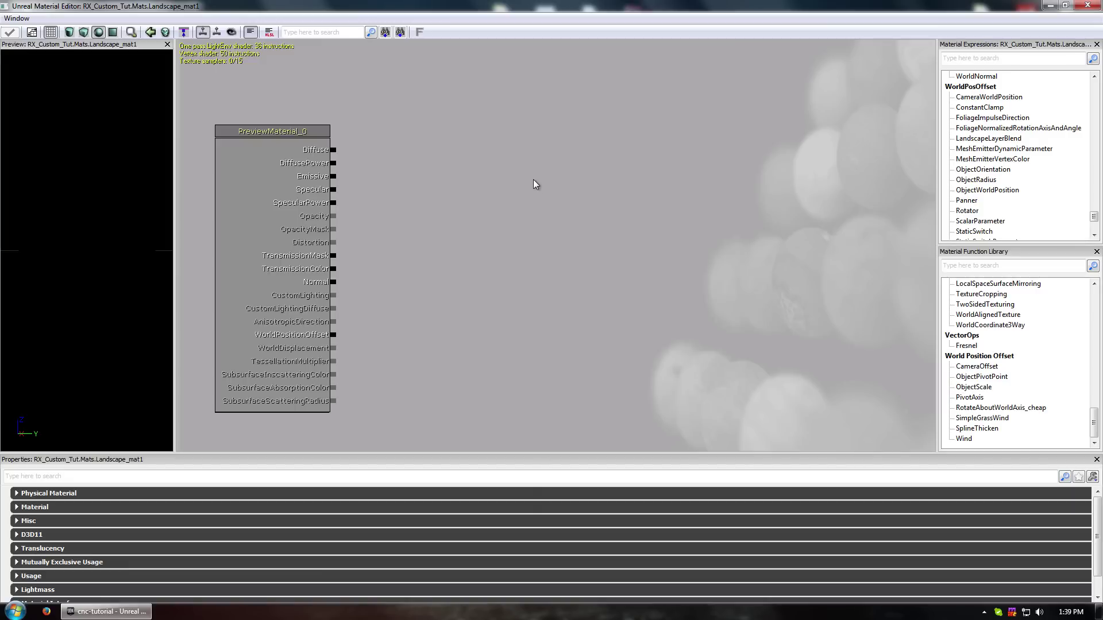
drag(539, 192, 662, 147)
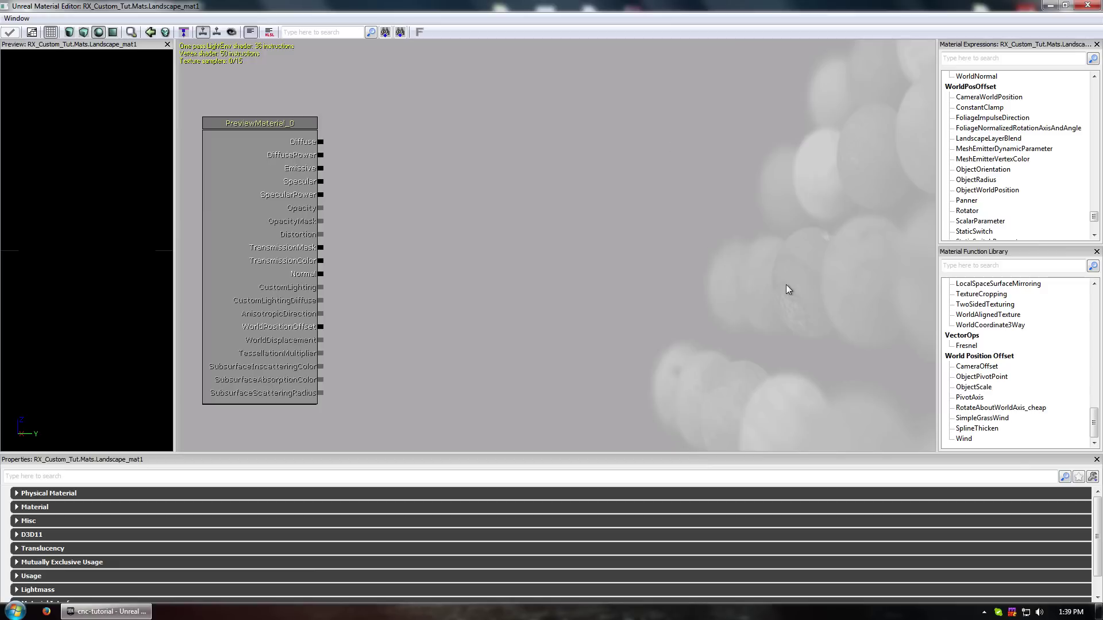
drag(503, 191, 577, 171)
scroll(554, 233, down, 5)
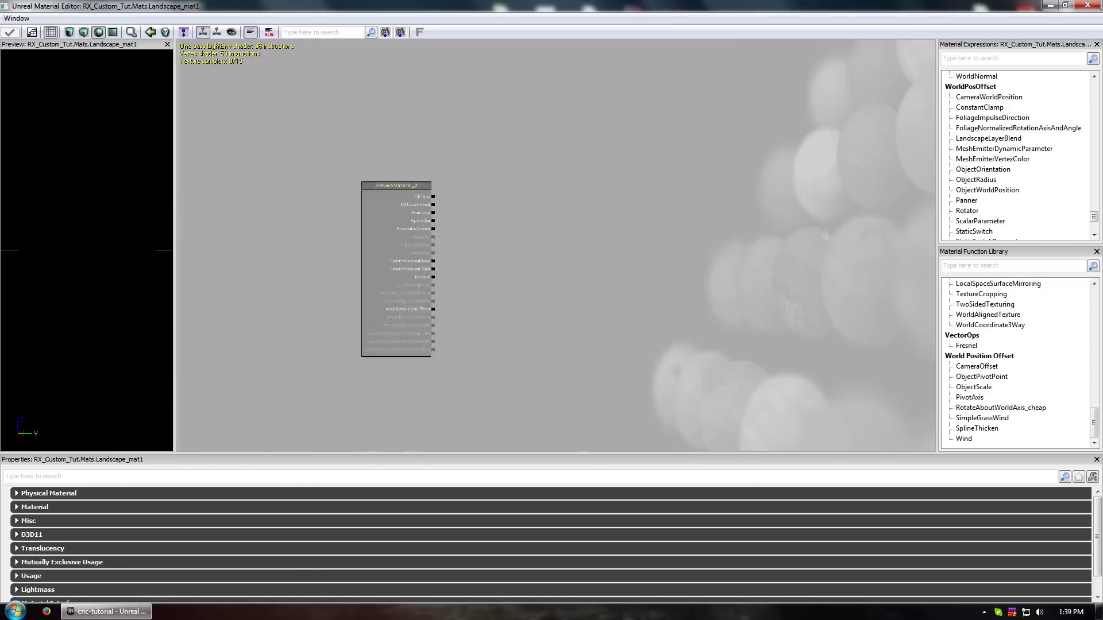
scroll(554, 245, up, 7)
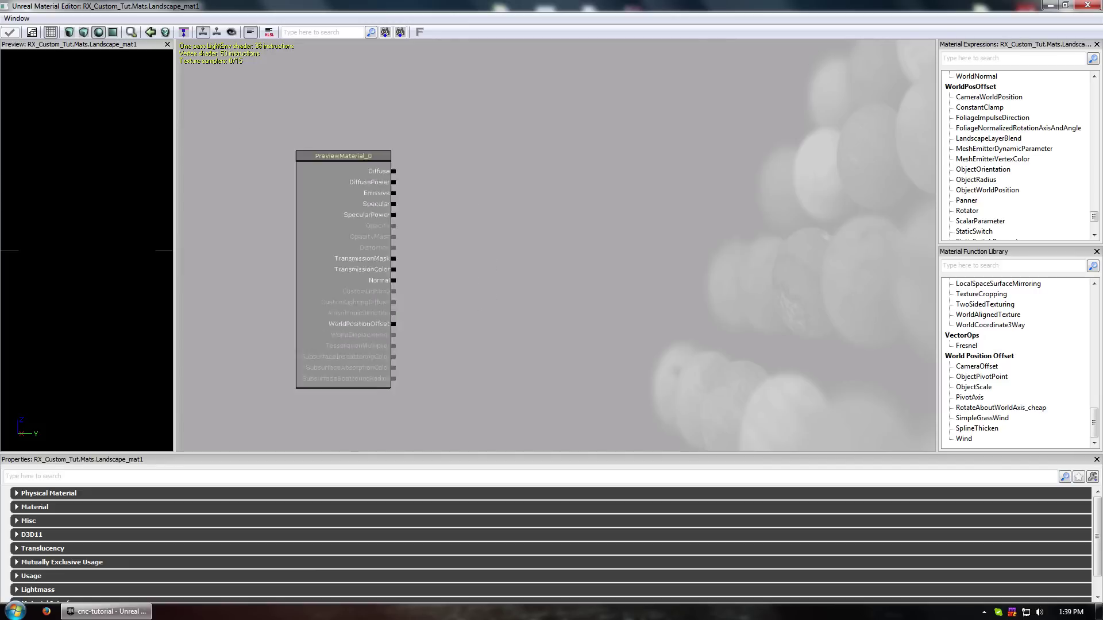
scroll(555, 245, down, 9)
scroll(549, 236, up, 4)
scroll(541, 240, down, 4)
scroll(541, 242, up, 4)
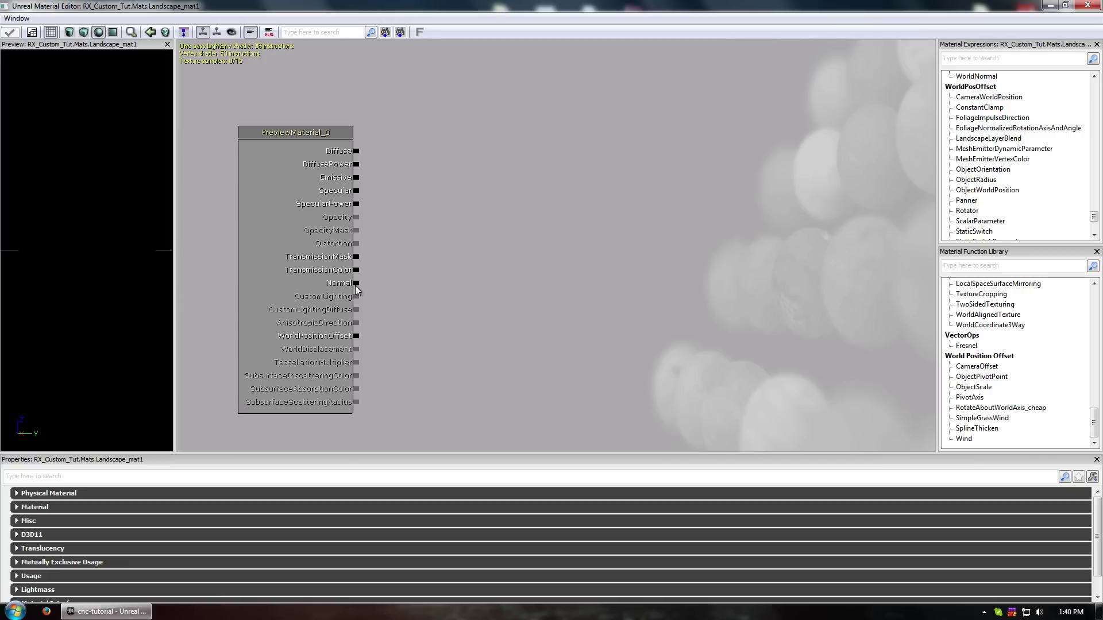
drag(408, 285, 409, 282)
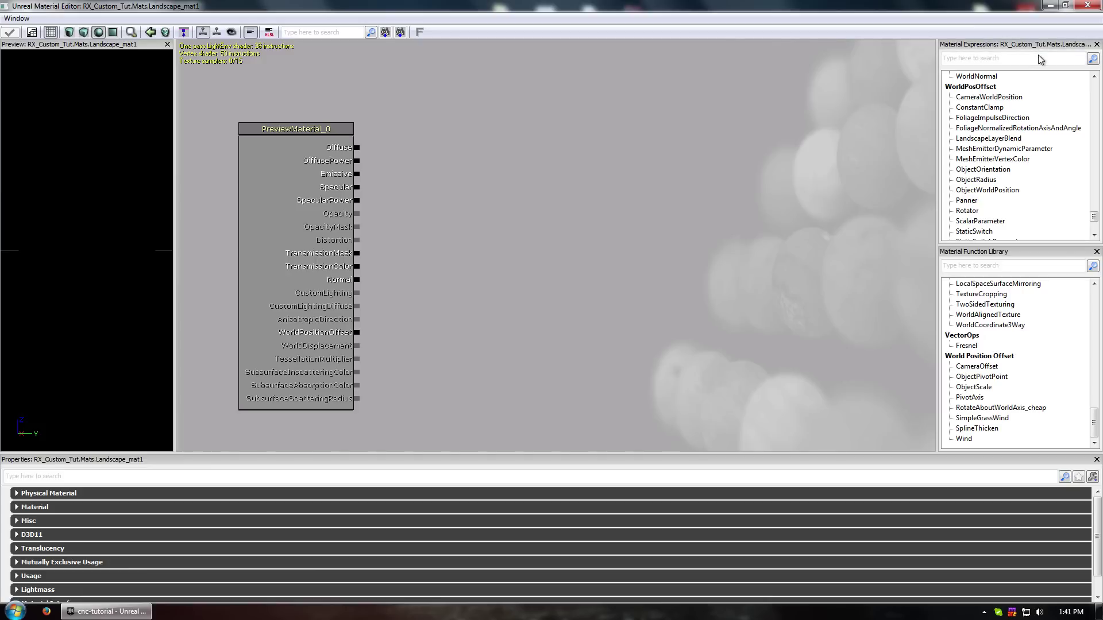
Filter the material expressions by the word "layer"
text(layet)
key(BackSpace)
text(r)
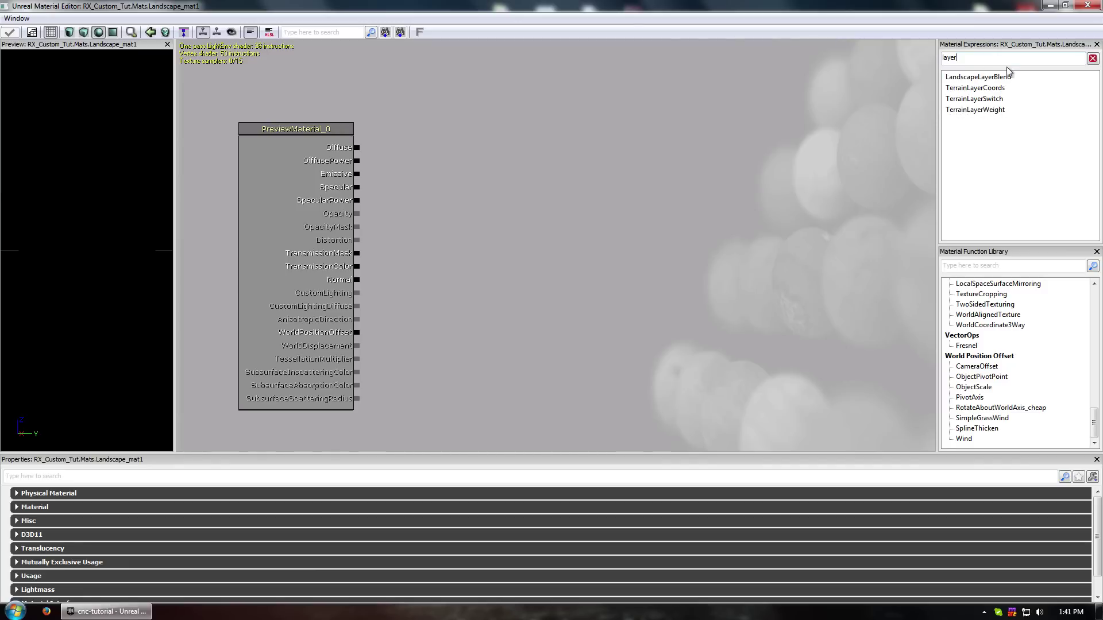
right_click(746, 176)
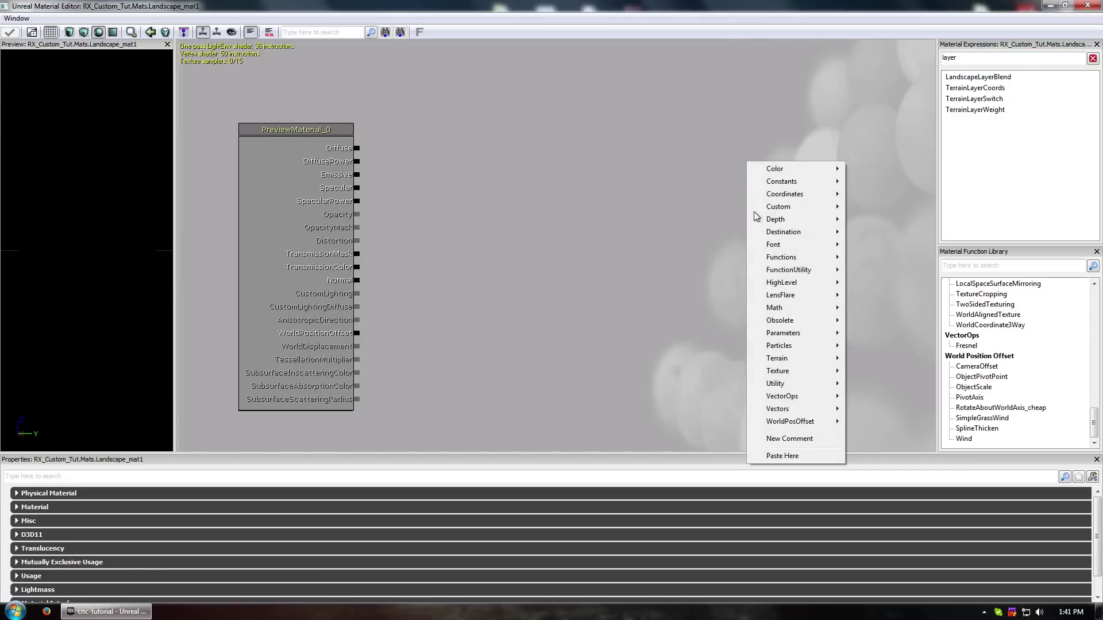
mouse_move(782, 357)
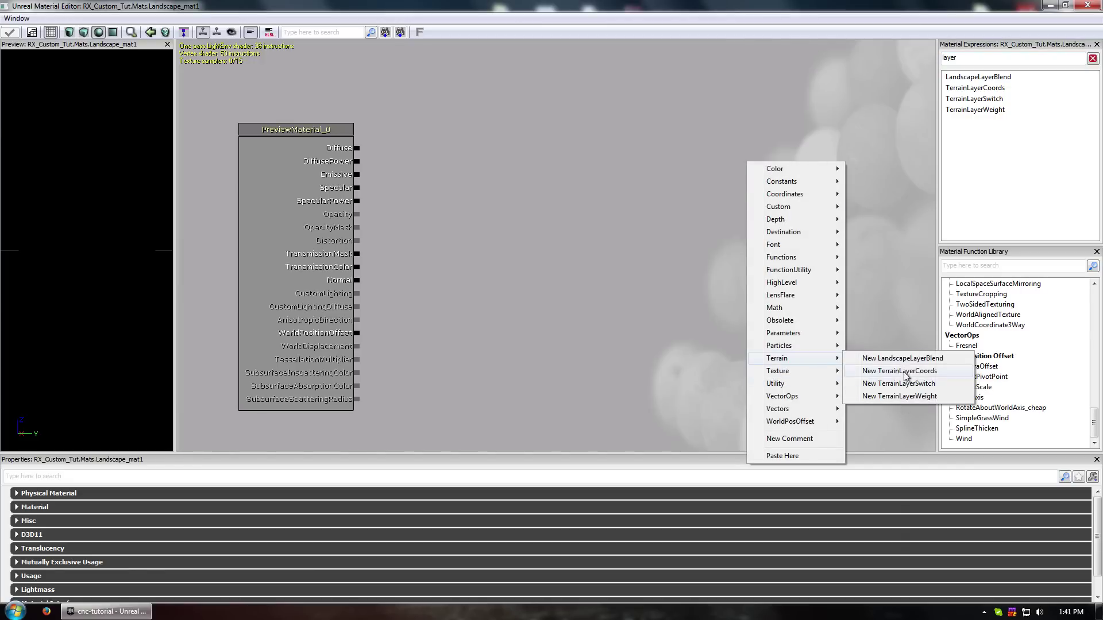
click(727, 306)
drag(663, 213, 665, 207)
right_click(664, 192)
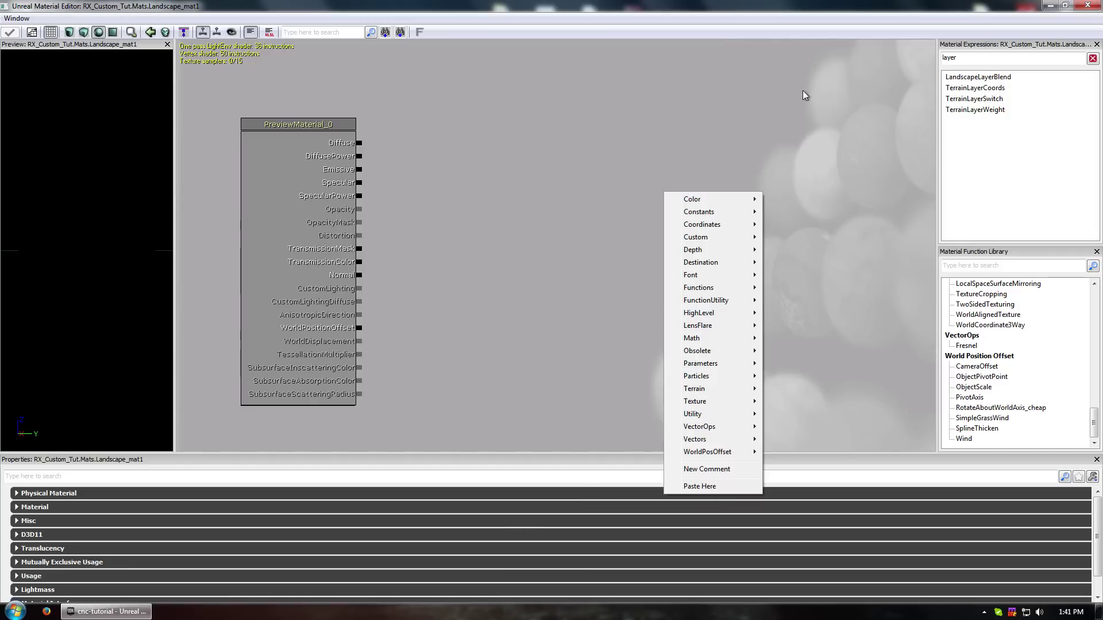
click(807, 133)
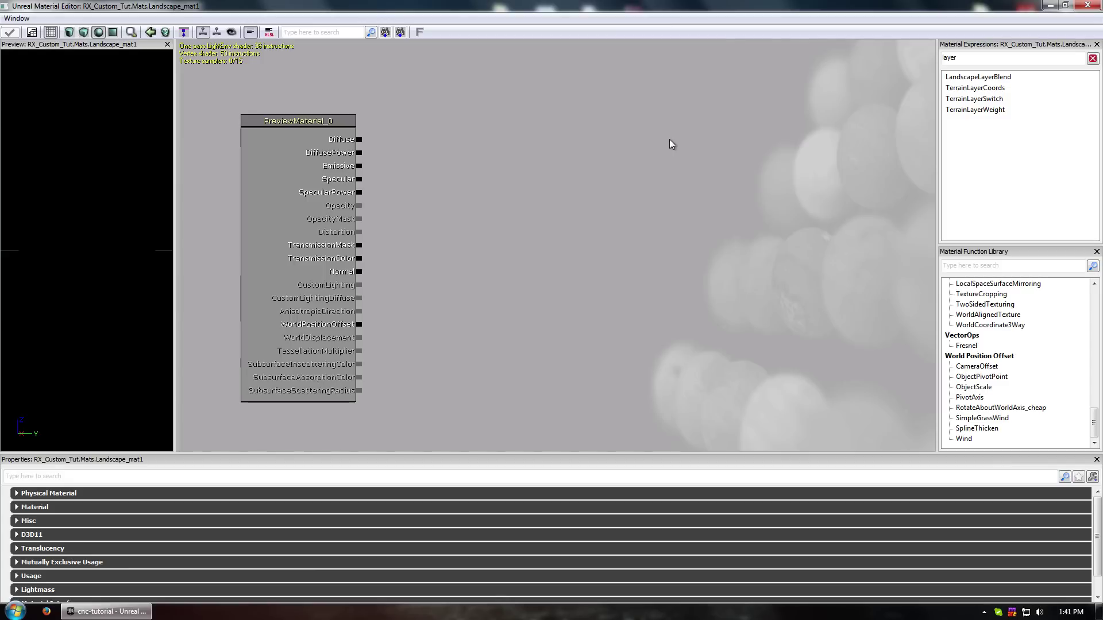
Place a LandscapeLayerBlend node in the empty graph area beside the material node
click(977, 78)
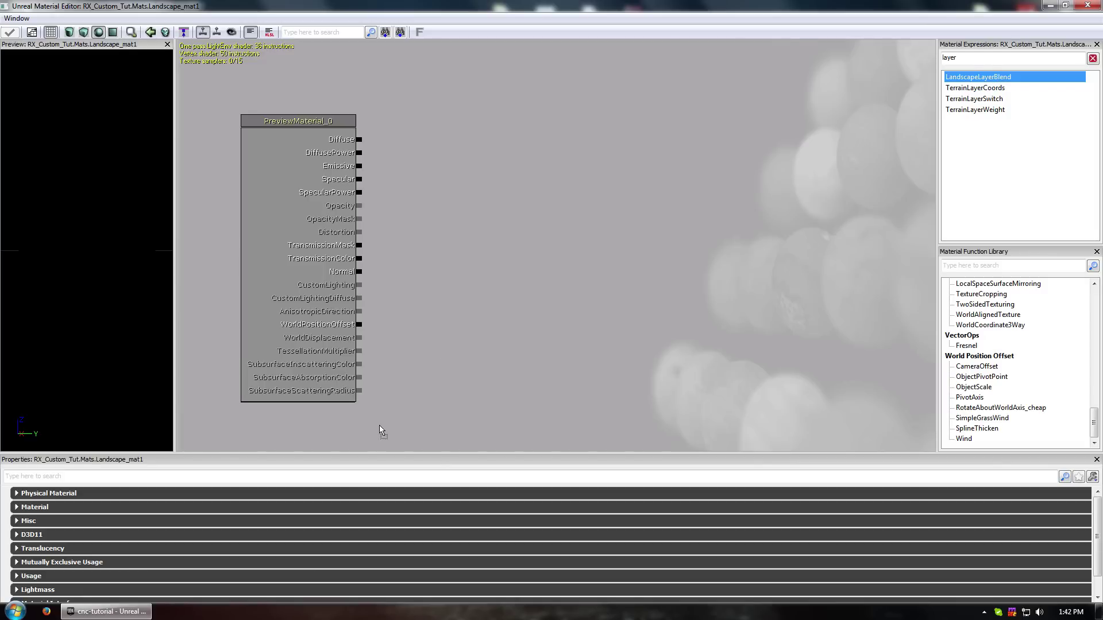
click(577, 135)
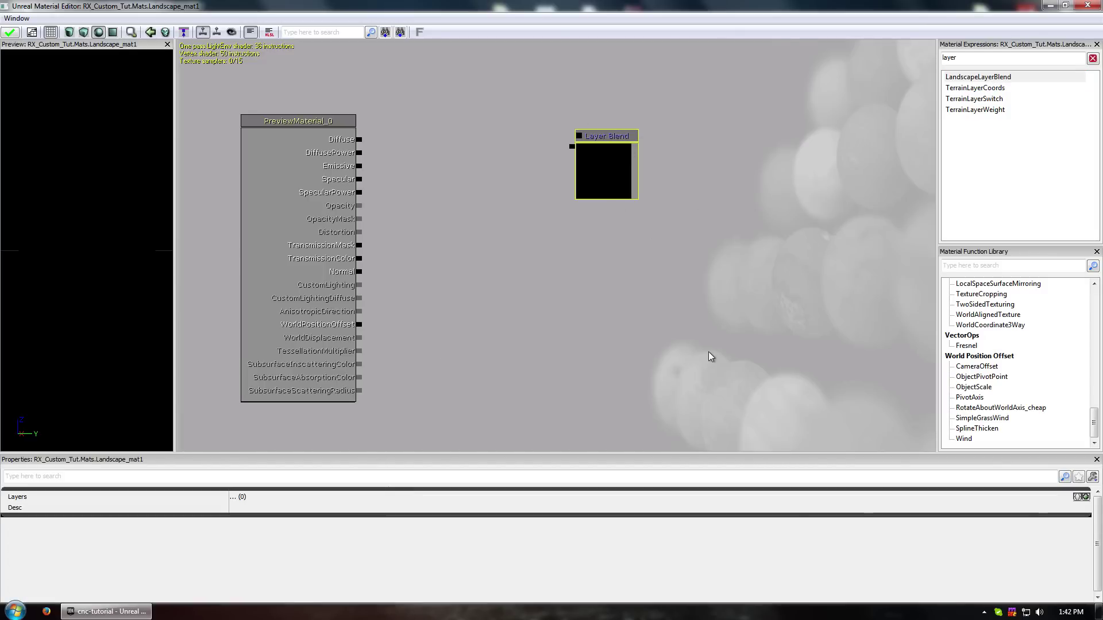
click(643, 303)
Add a second LandscapeLayerBlend node to the graph and delete it
right_click(701, 115)
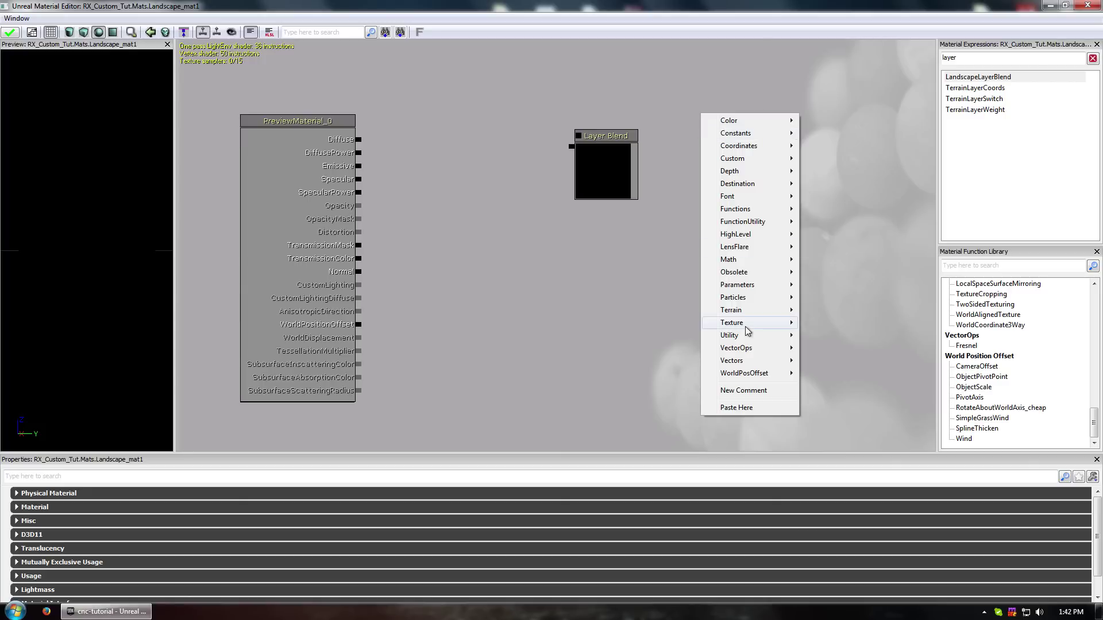
mouse_move(740, 313)
click(856, 308)
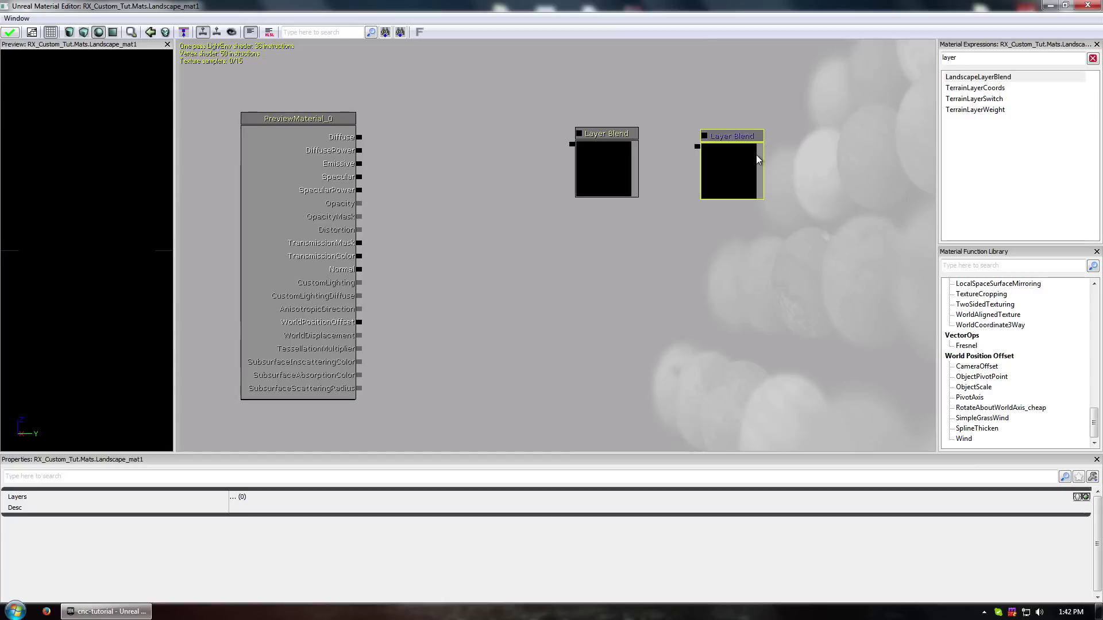
key(Delete)
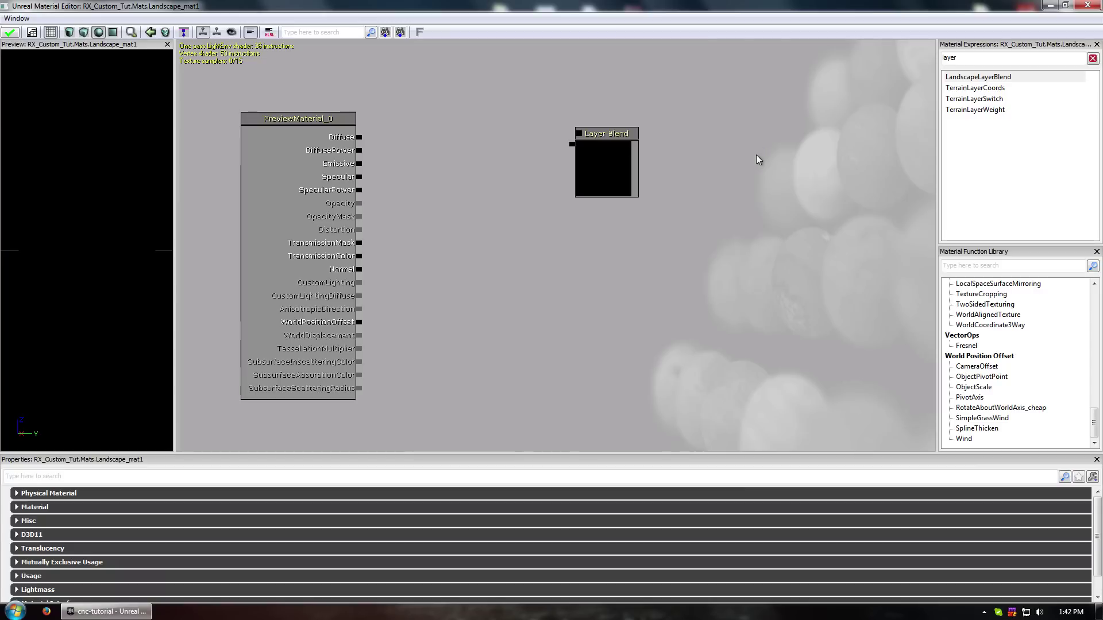
Move the Layer Blend node closer to the material node and connect its output to the Diffuse channel
click(622, 140)
drag(569, 143, 562, 187)
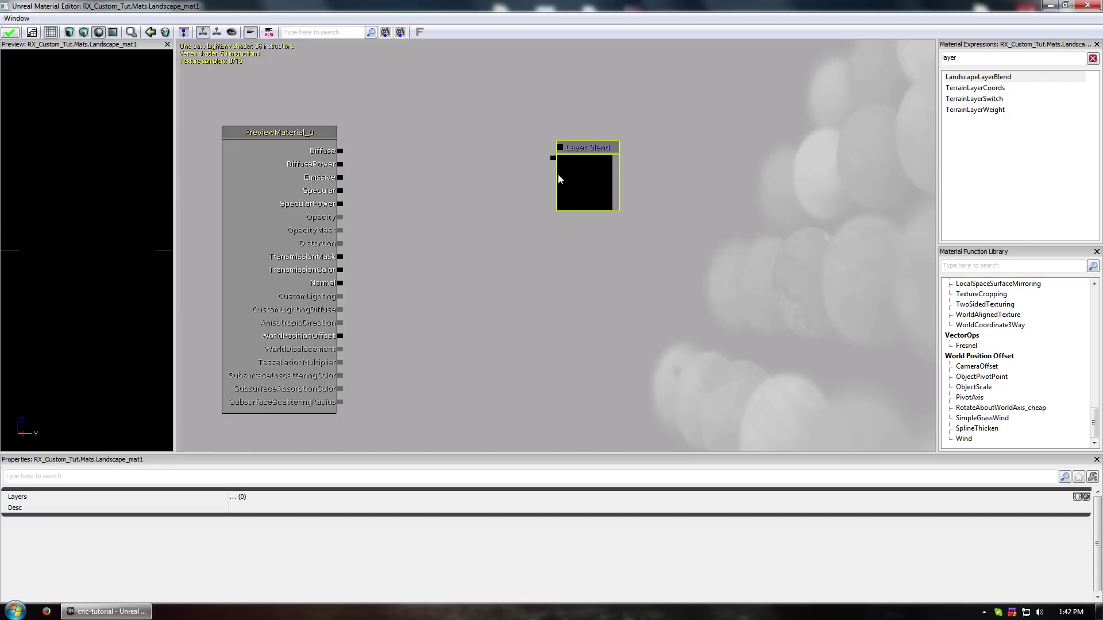
drag(595, 167, 444, 121)
click(368, 314)
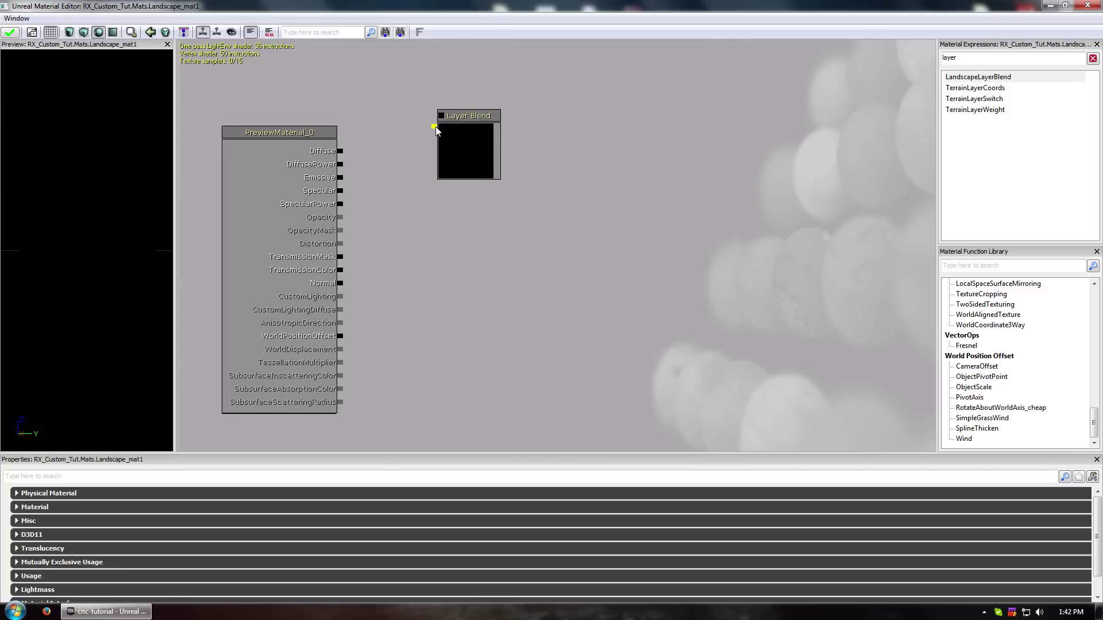
drag(343, 150, 343, 151)
click(460, 138)
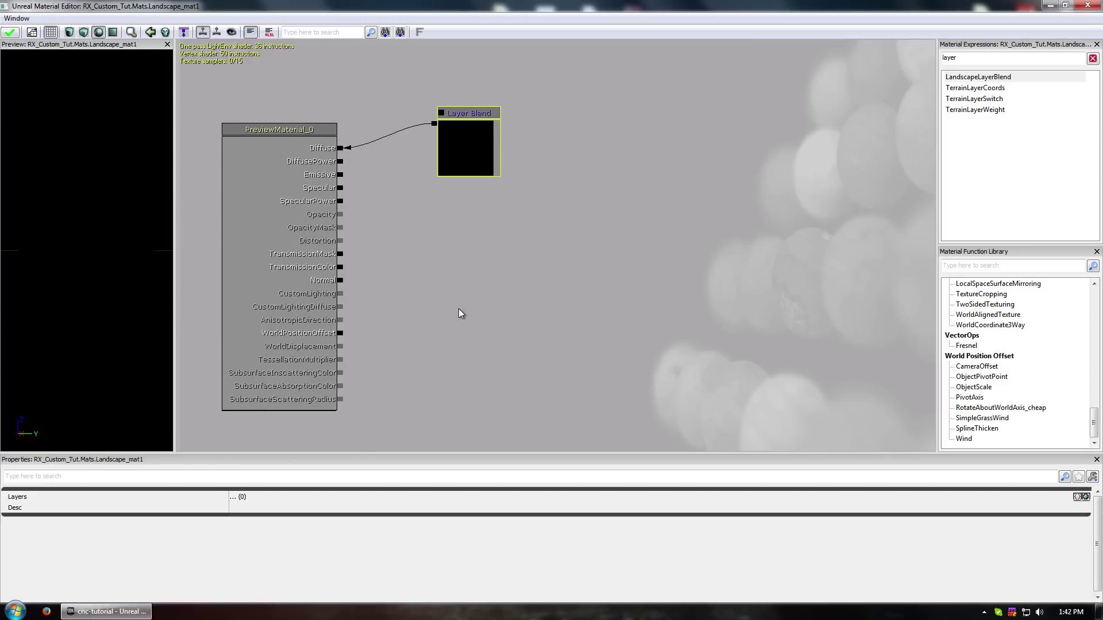
Add one layer entry to the Layer Blend node and name it rock1
click(958, 110)
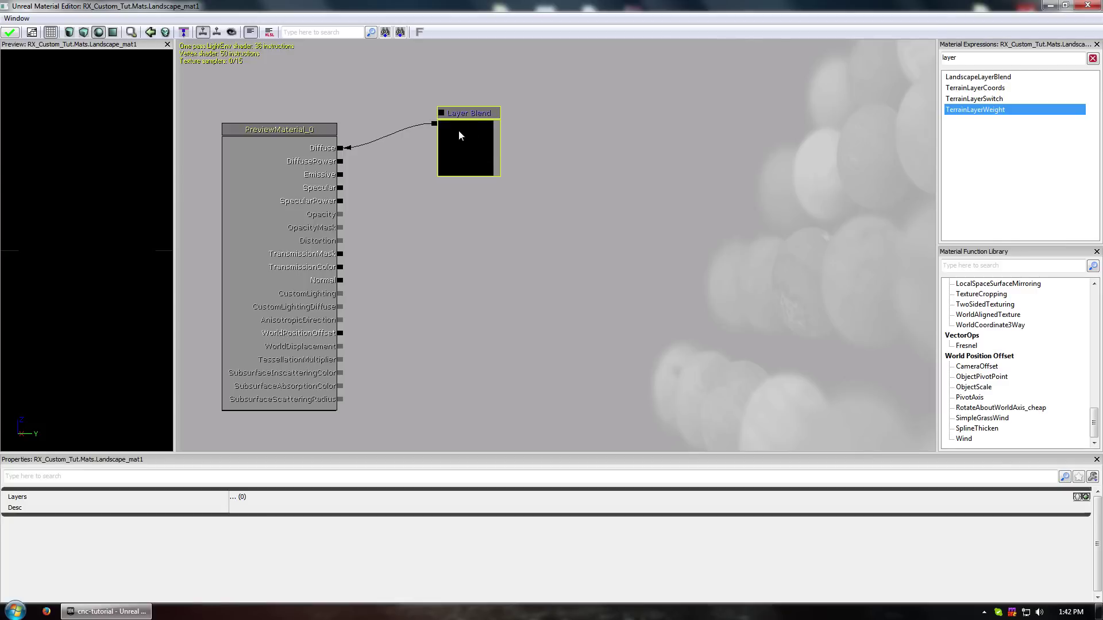
click(490, 136)
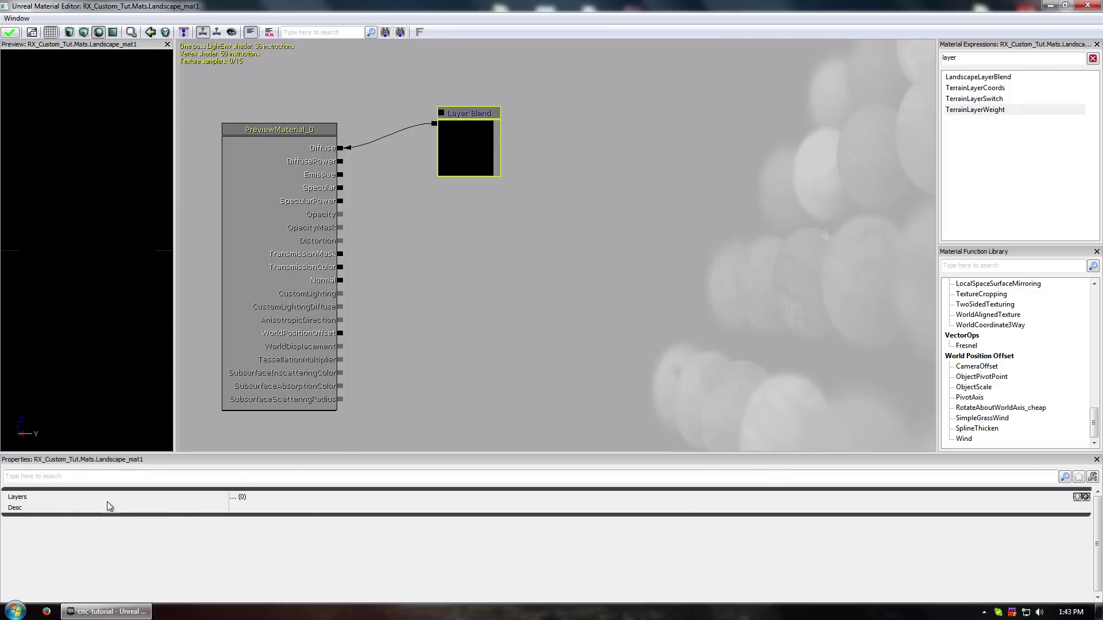
click(554, 308)
click(485, 152)
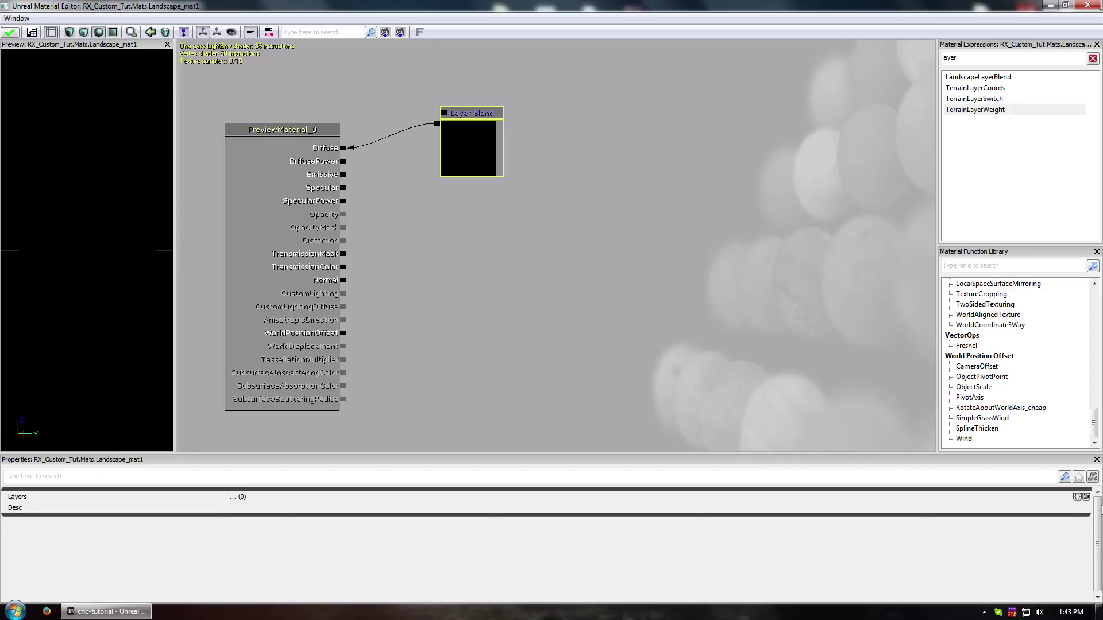
click(1078, 497)
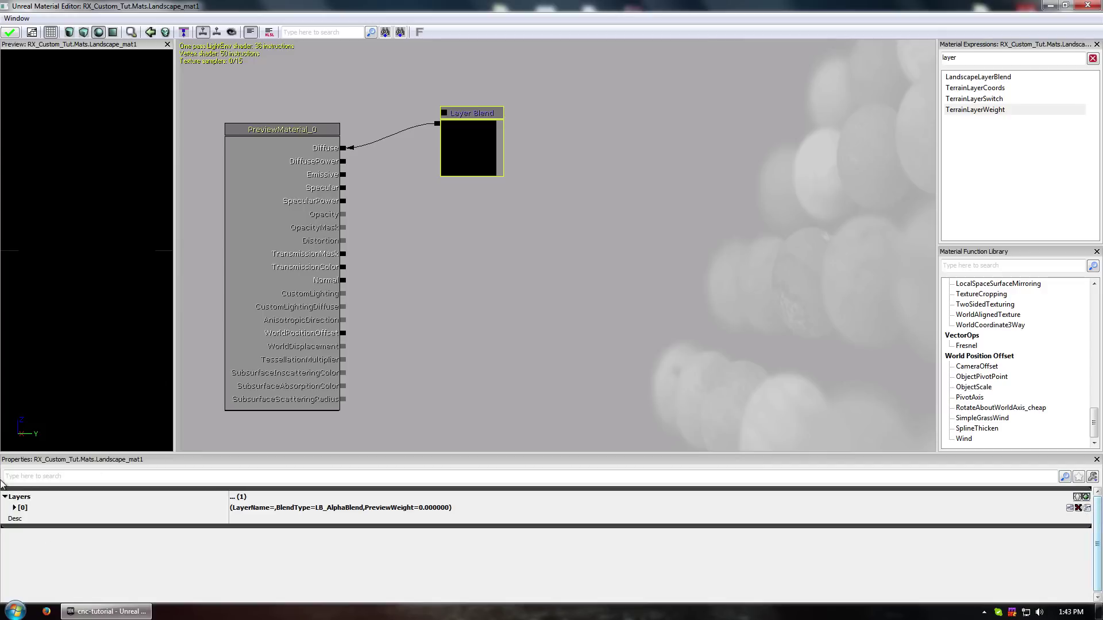
click(14, 508)
click(280, 519)
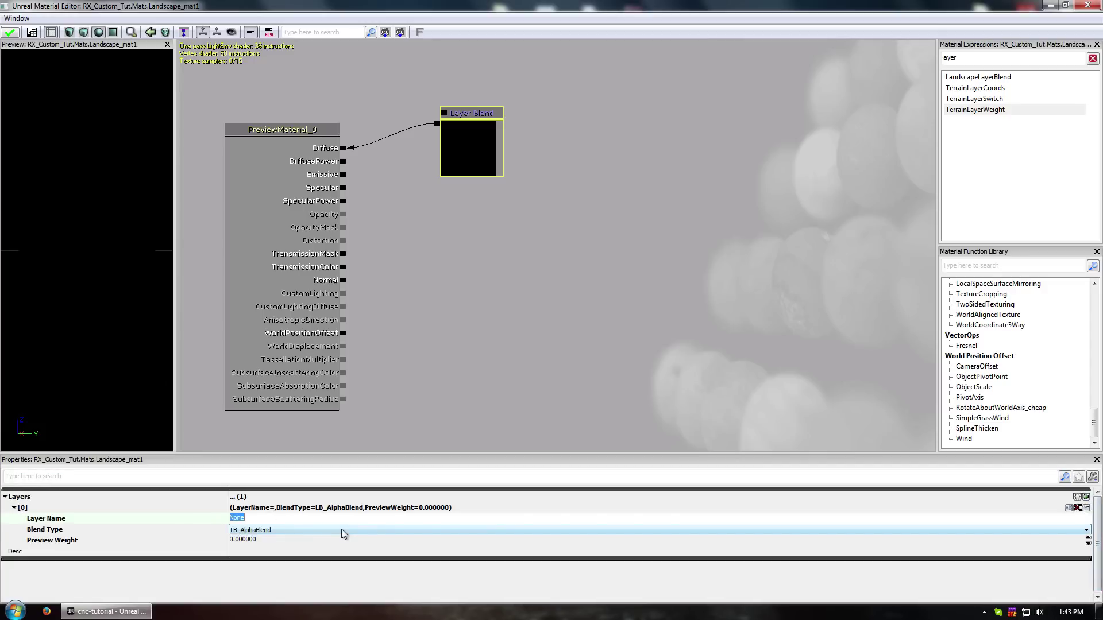
text(Rock1)
click(237, 520)
Keep the rock1 layer's blend type as LB_AlphaBlend and set its preview weight to 1
click(273, 531)
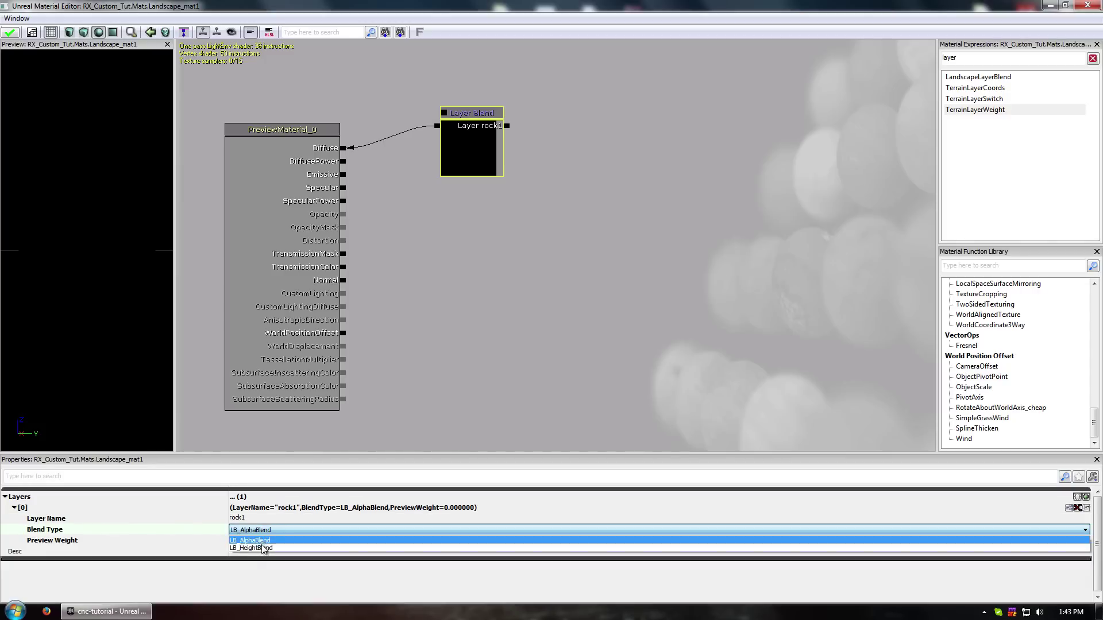
click(263, 541)
click(279, 540)
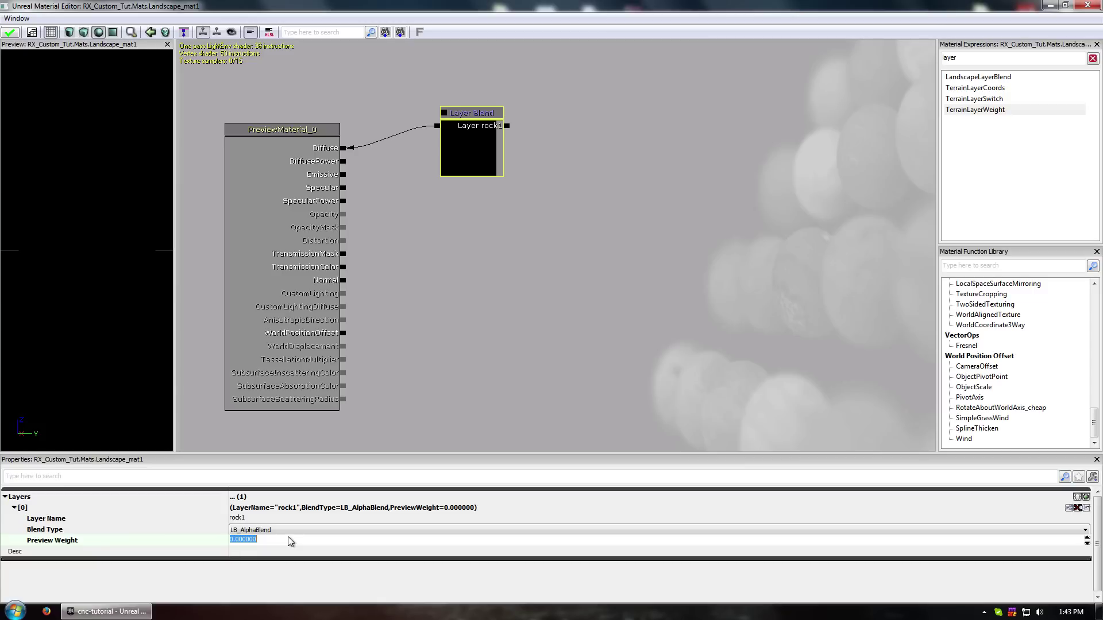
text(1)
key(Return)
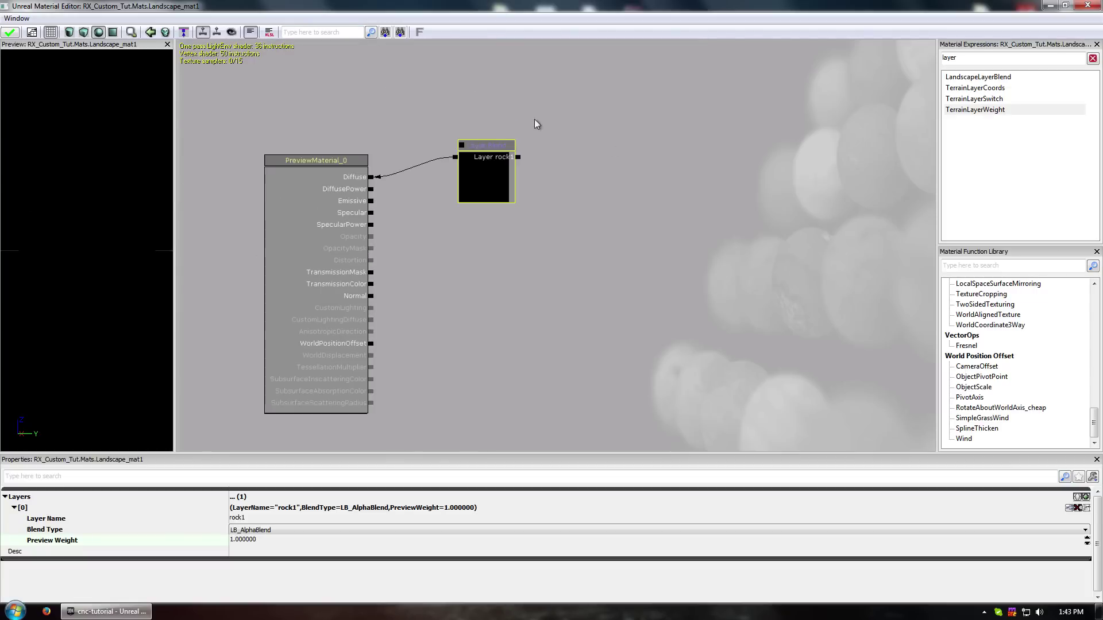
click(524, 331)
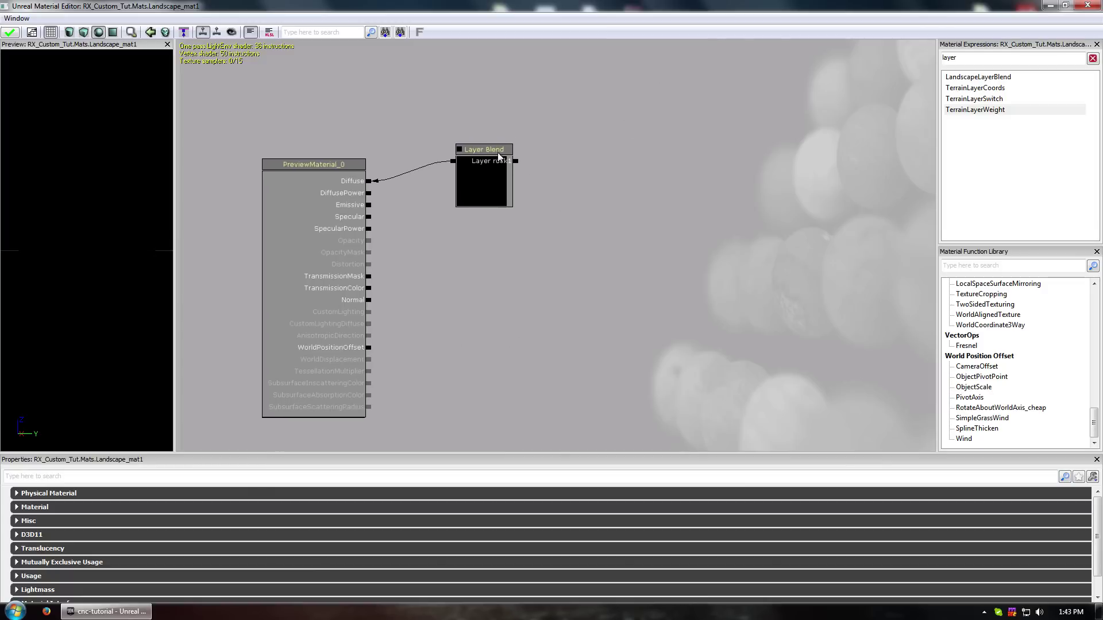
Enable Used With Landscape in the Landscape_mat1 material's usage properties
click(499, 185)
click(571, 305)
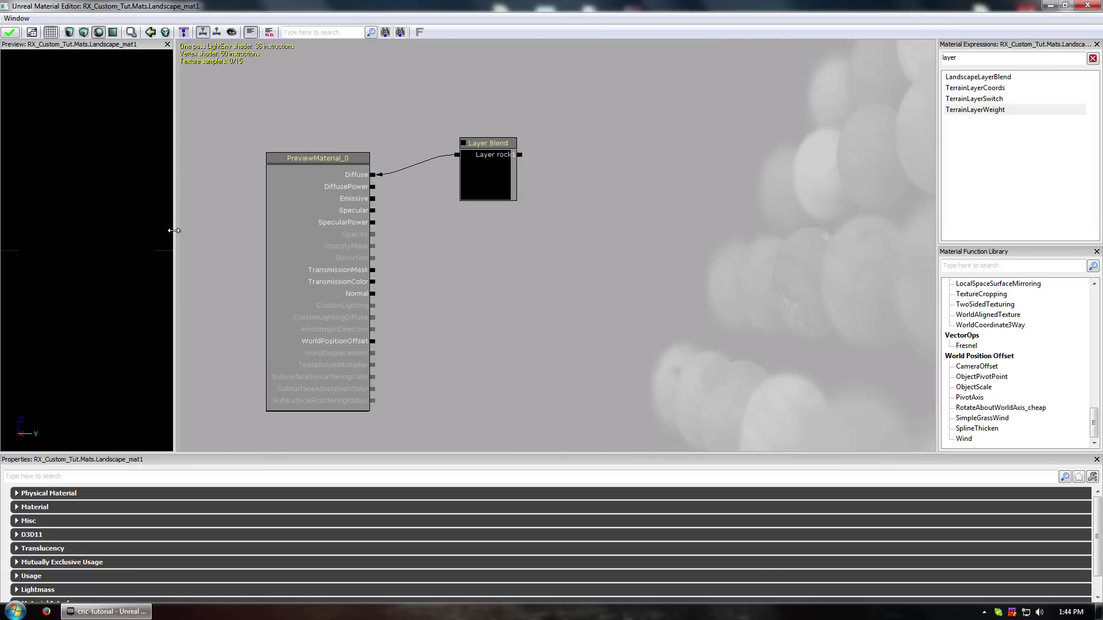
click(29, 576)
scroll(34, 586, down, 3)
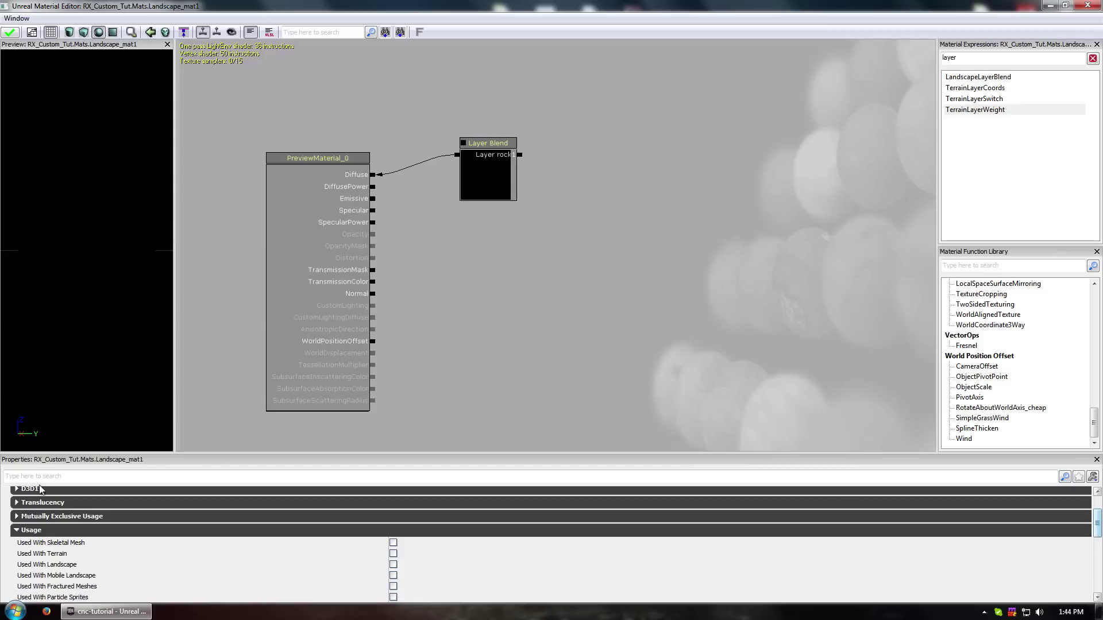
scroll(17, 577, down, 1)
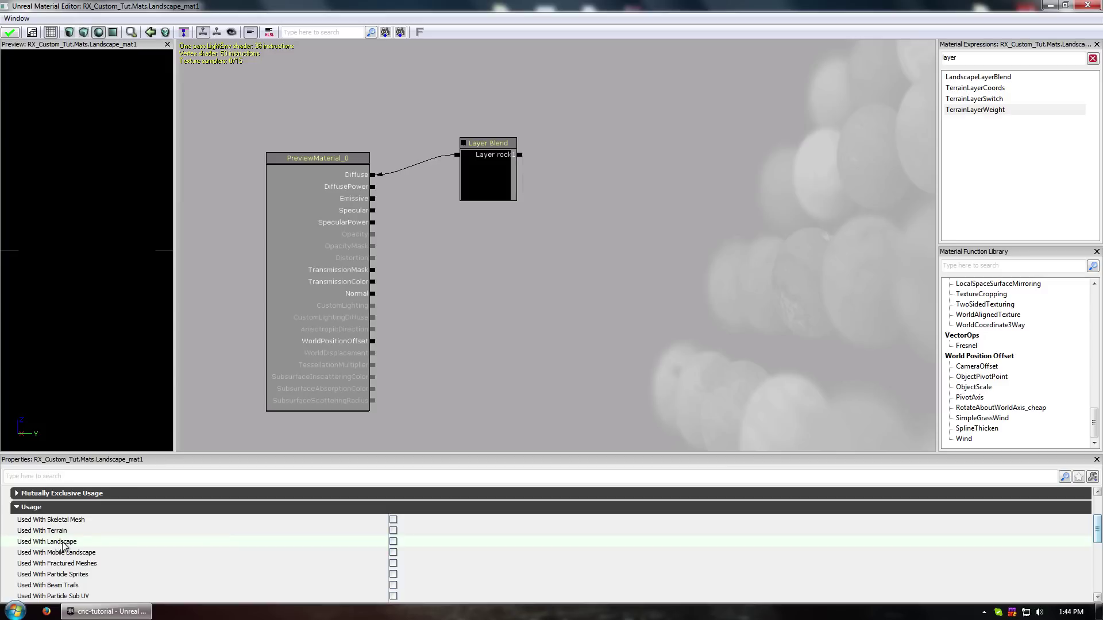
click(393, 543)
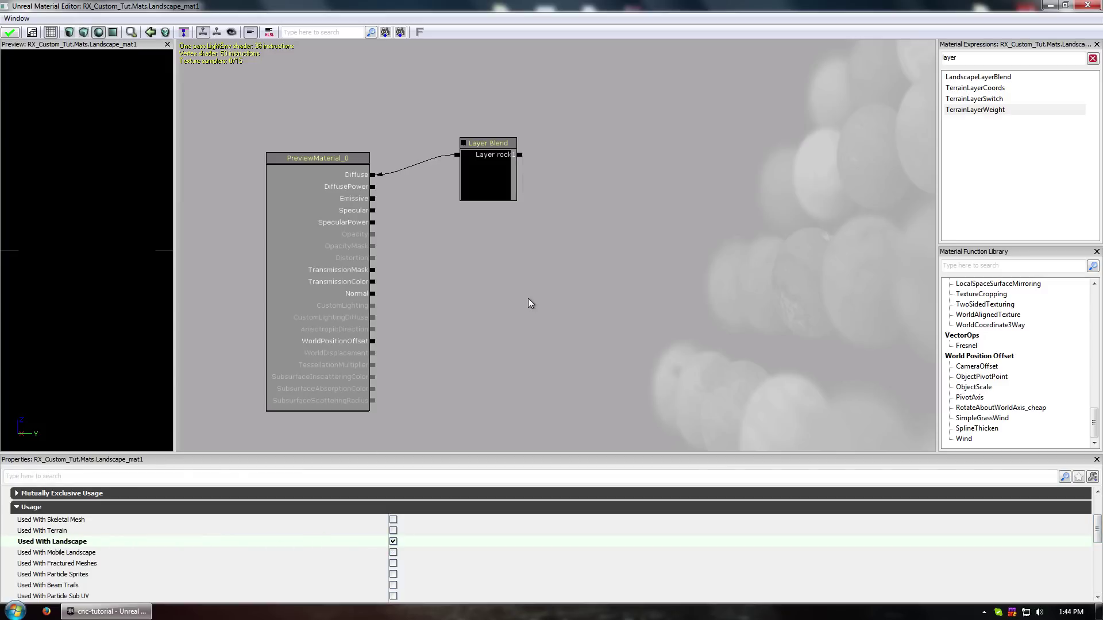
Search all assets for rock, limit the results to textures, and select TX_RockLayered2_D
drag(644, 207, 585, 217)
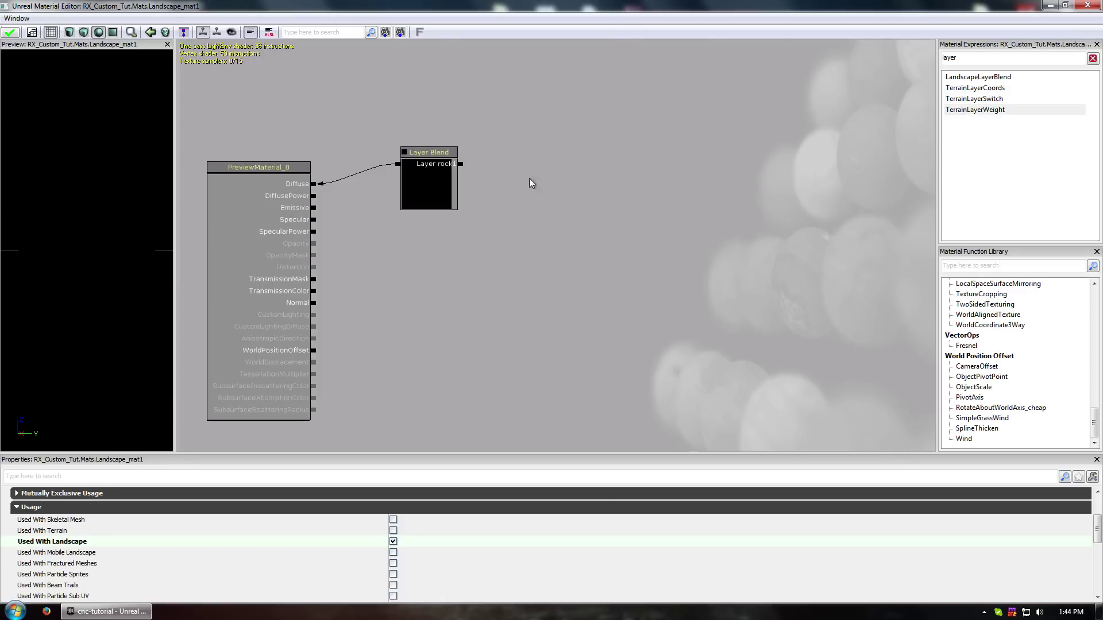
drag(661, 9, 486, 151)
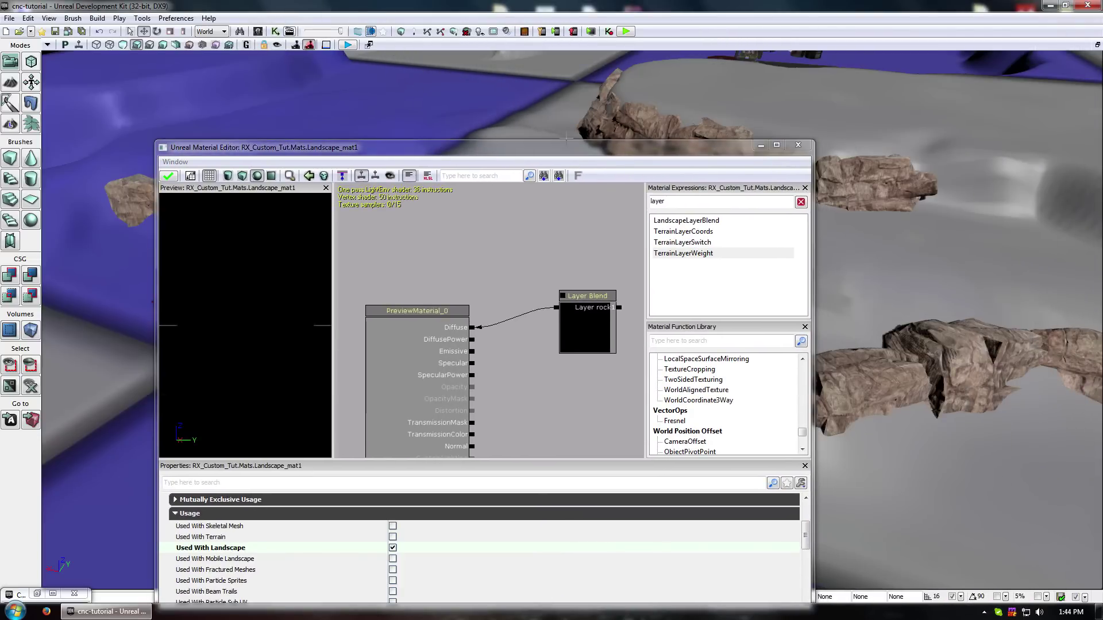
click(20, 594)
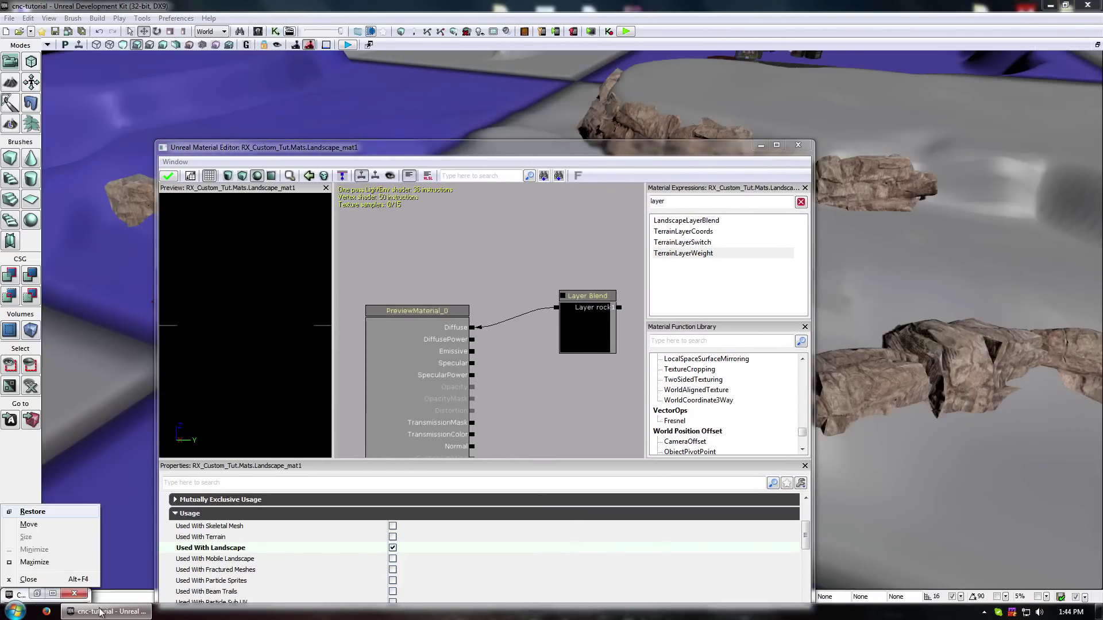
click(37, 594)
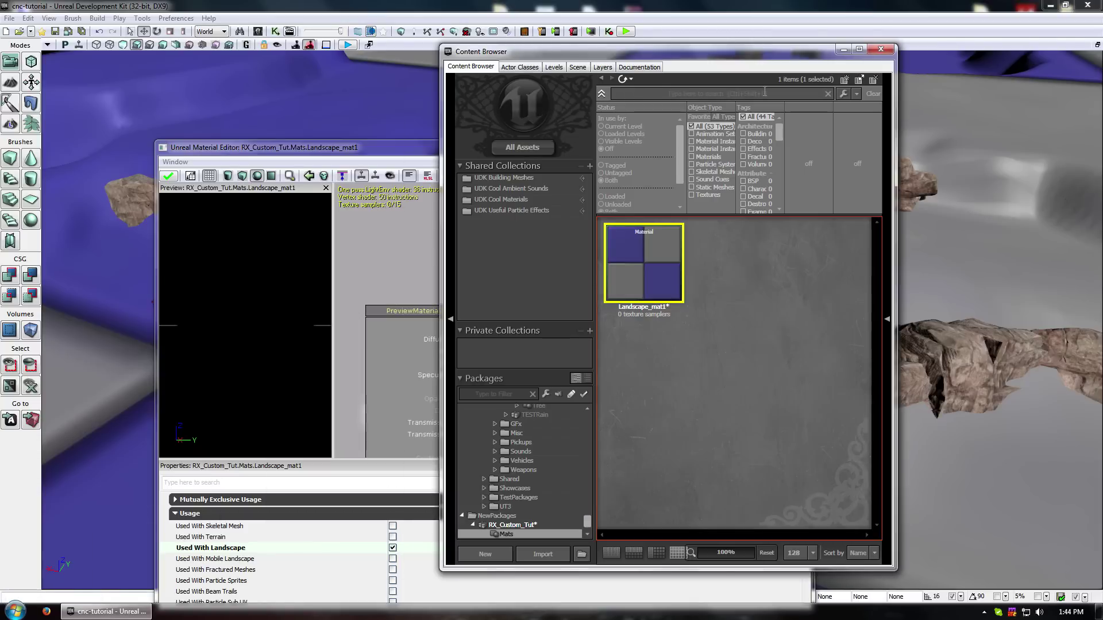
text(rock)
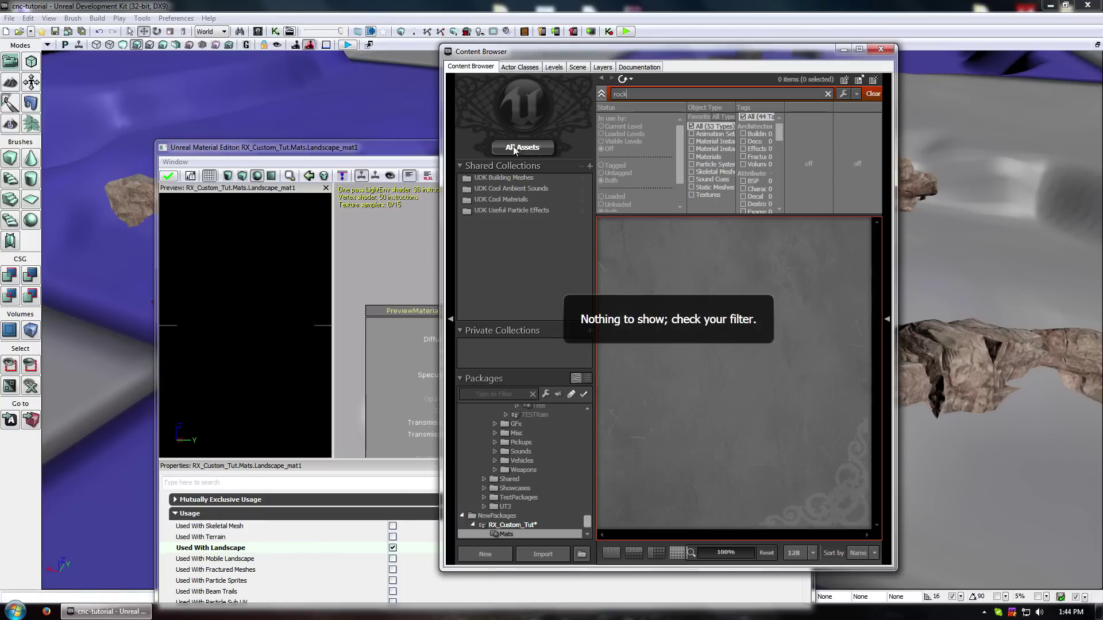
click(691, 195)
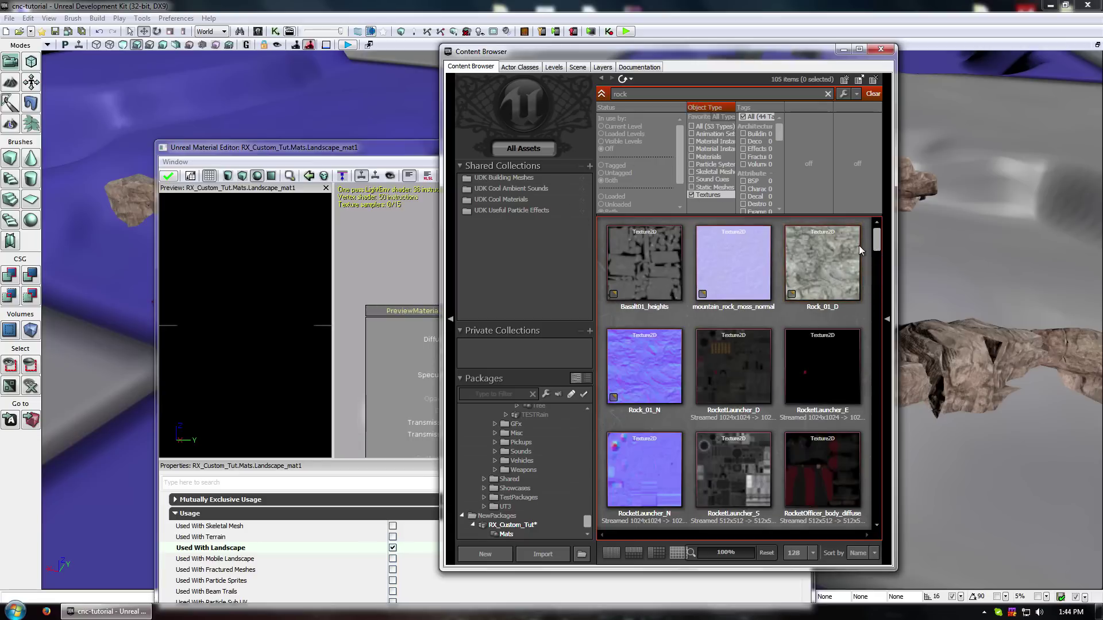
drag(877, 239, 885, 470)
scroll(850, 342, down, 3)
click(822, 264)
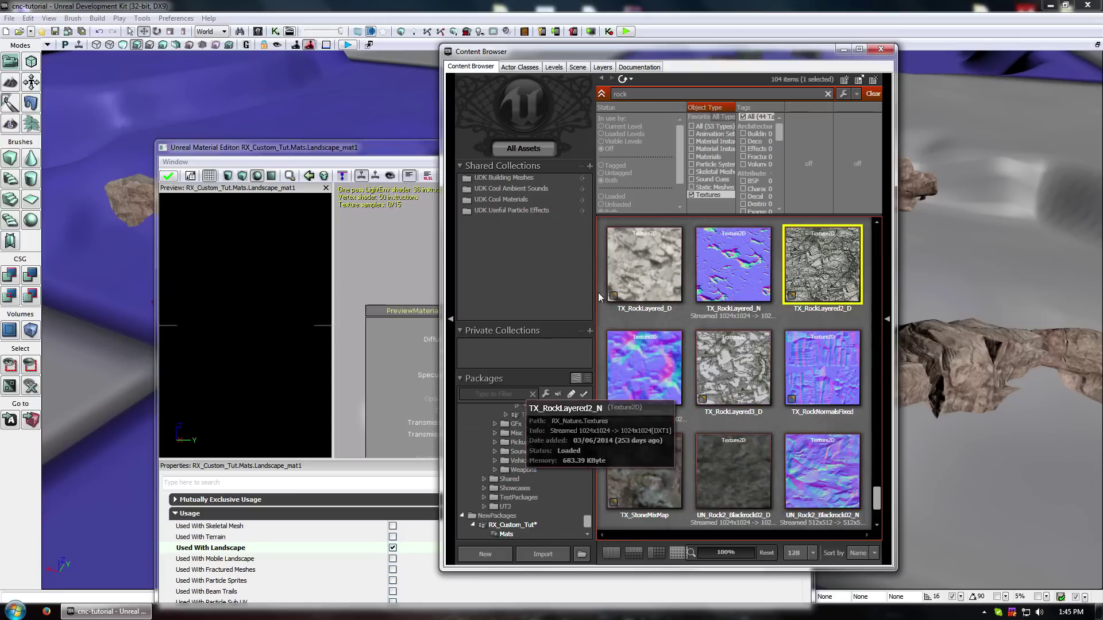
Add TX_RockLayered2_D to the material graph as a texture sample and connect its colour output to the Layer Blend's rock1 input
drag(432, 257, 433, 257)
drag(428, 147, 313, 87)
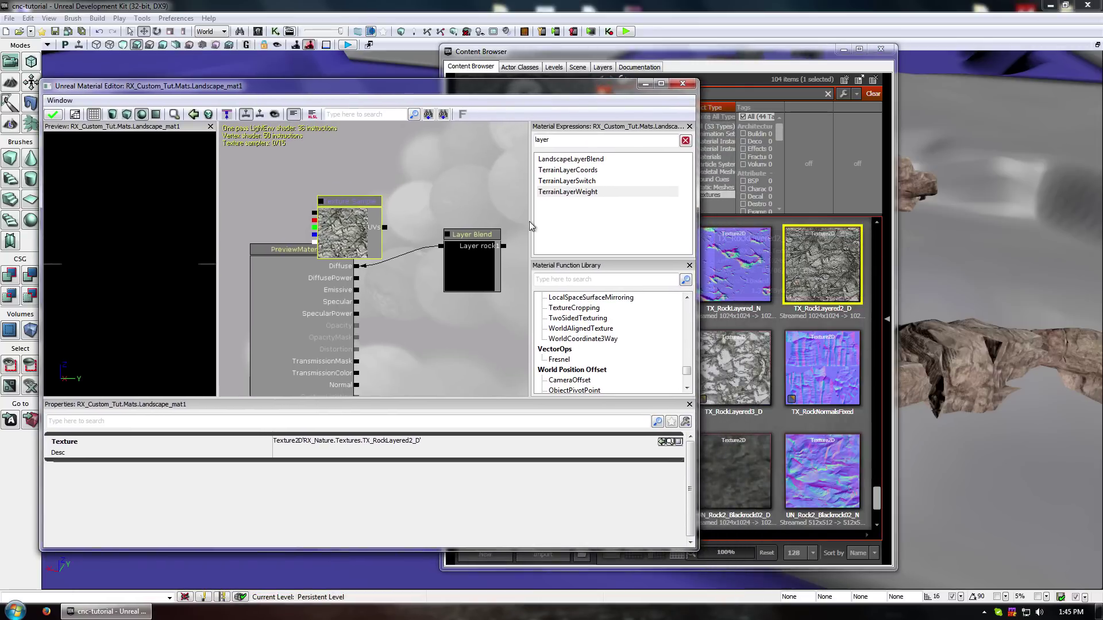
drag(454, 86, 529, 0)
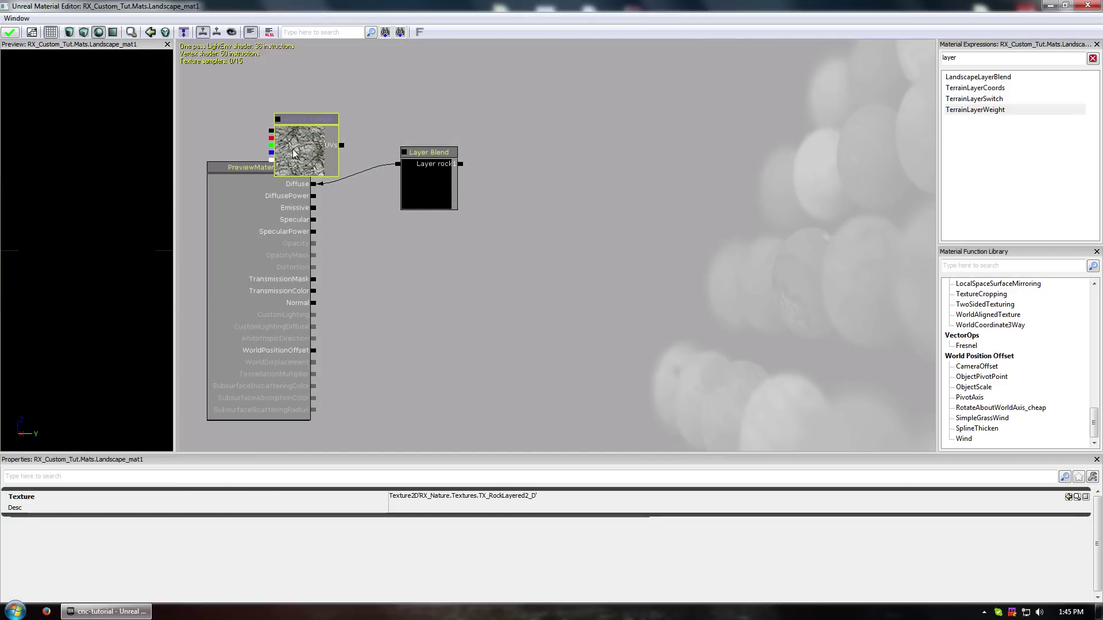
drag(302, 145, 597, 189)
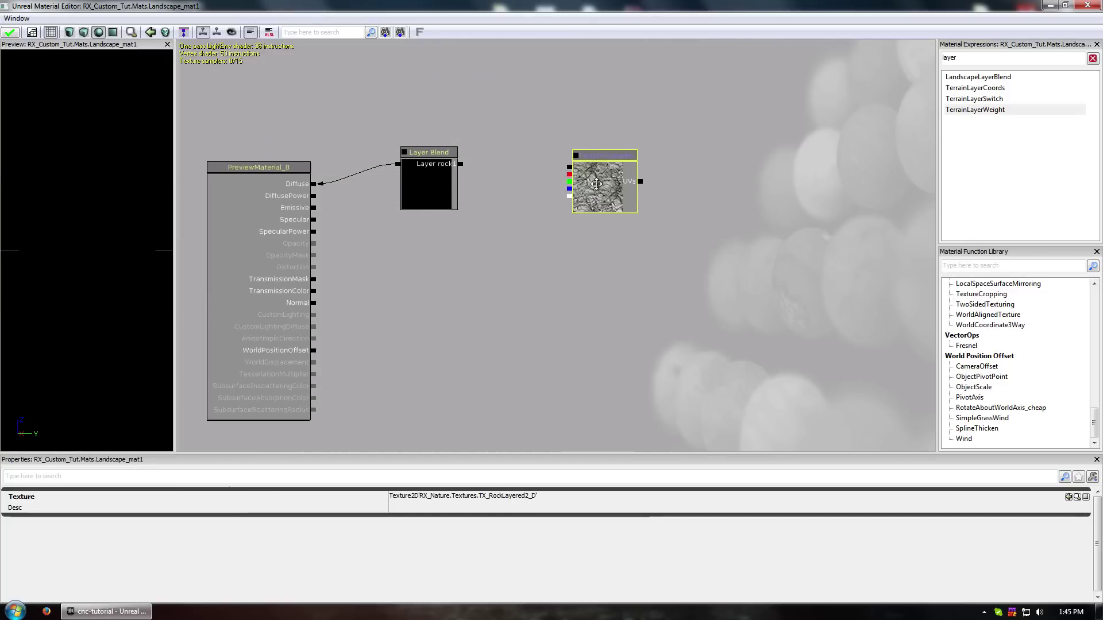
drag(462, 164, 535, 162)
click(600, 201)
click(549, 233)
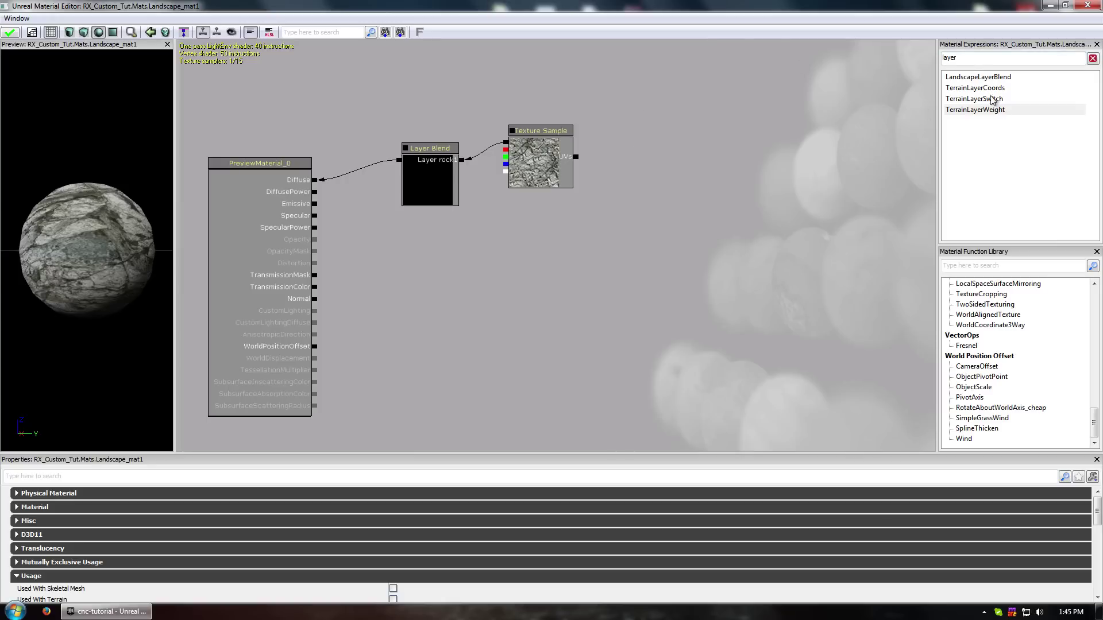
Add a TerrainLayerCoords node beside the texture sample and connect it to the sample's UVs input
click(971, 89)
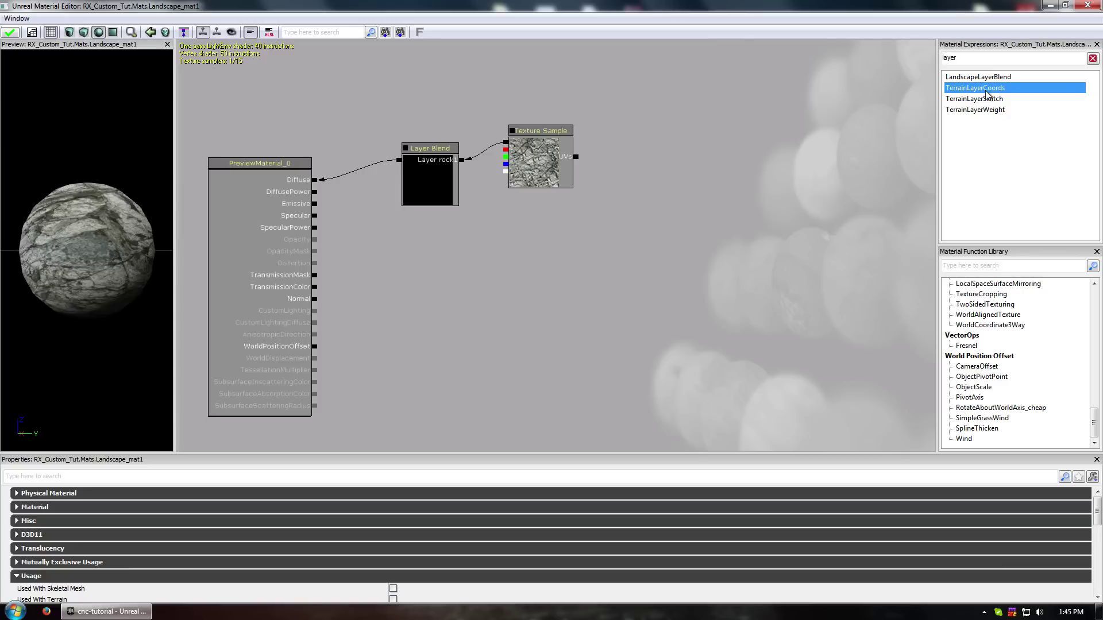
drag(986, 91, 744, 81)
drag(601, 317, 659, 127)
right_click(613, 185)
mouse_move(647, 388)
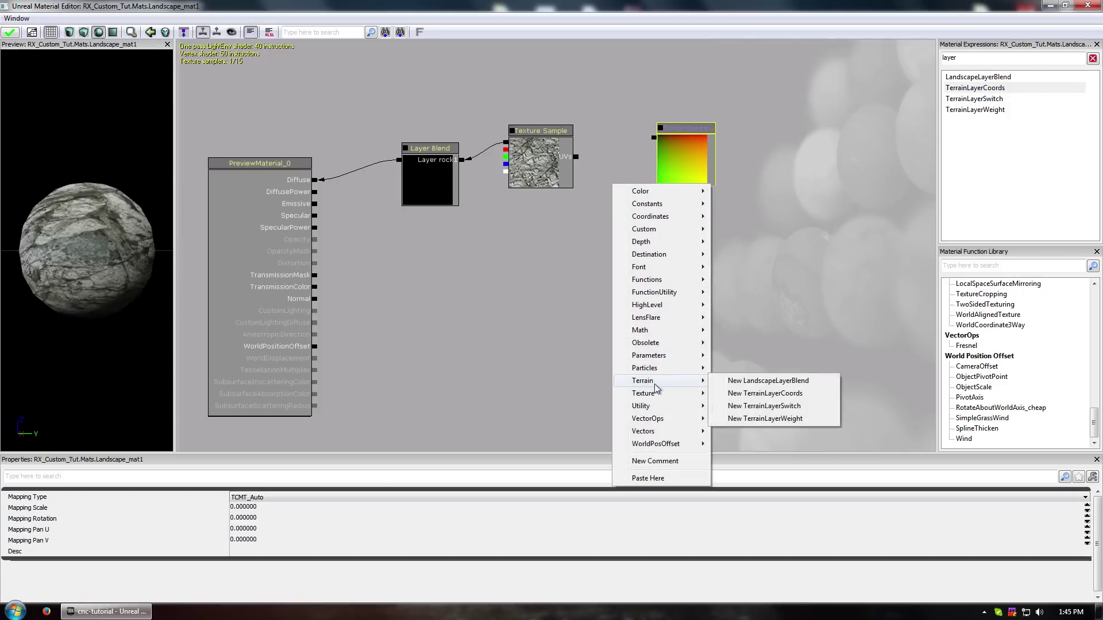
click(773, 275)
drag(577, 157, 653, 138)
click(706, 148)
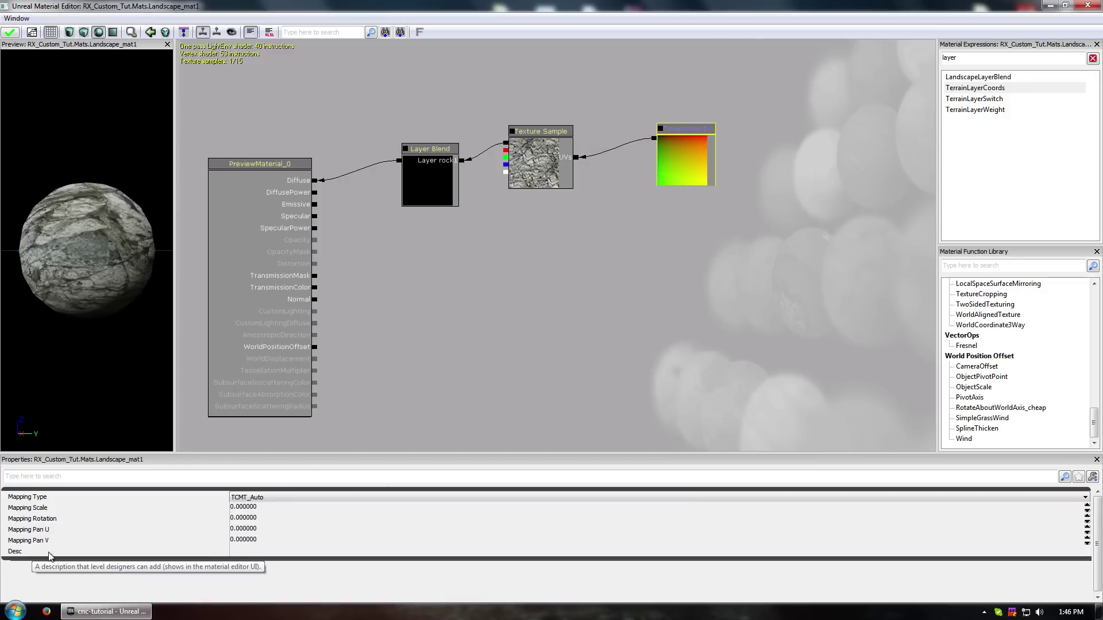
Close the material editor and apply the changes to the original Landscape_mat1 material
click(551, 375)
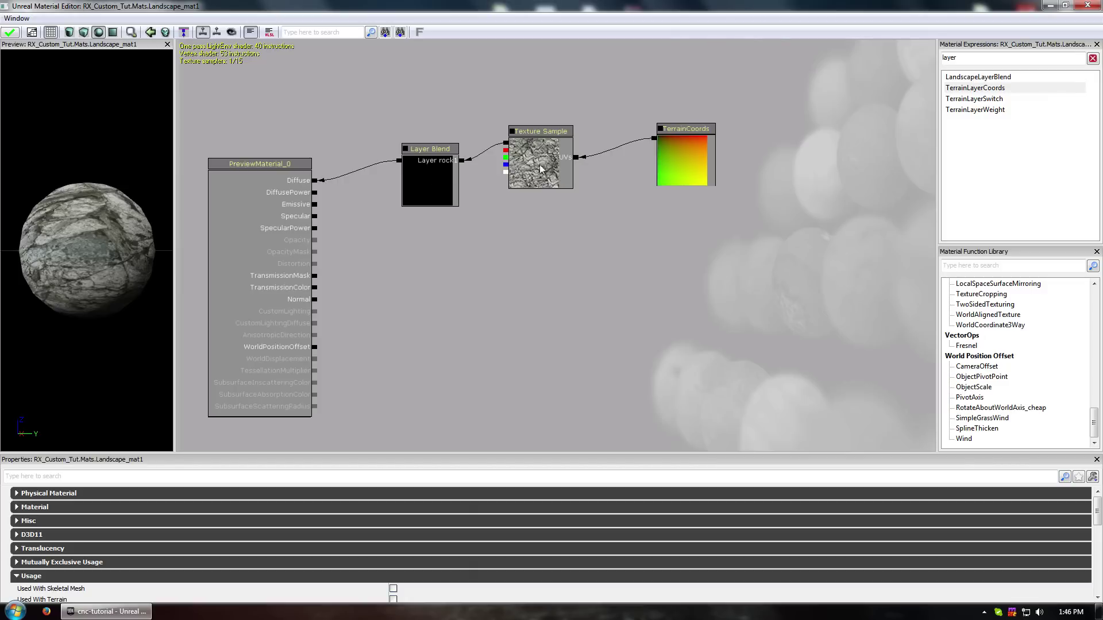
click(1081, 6)
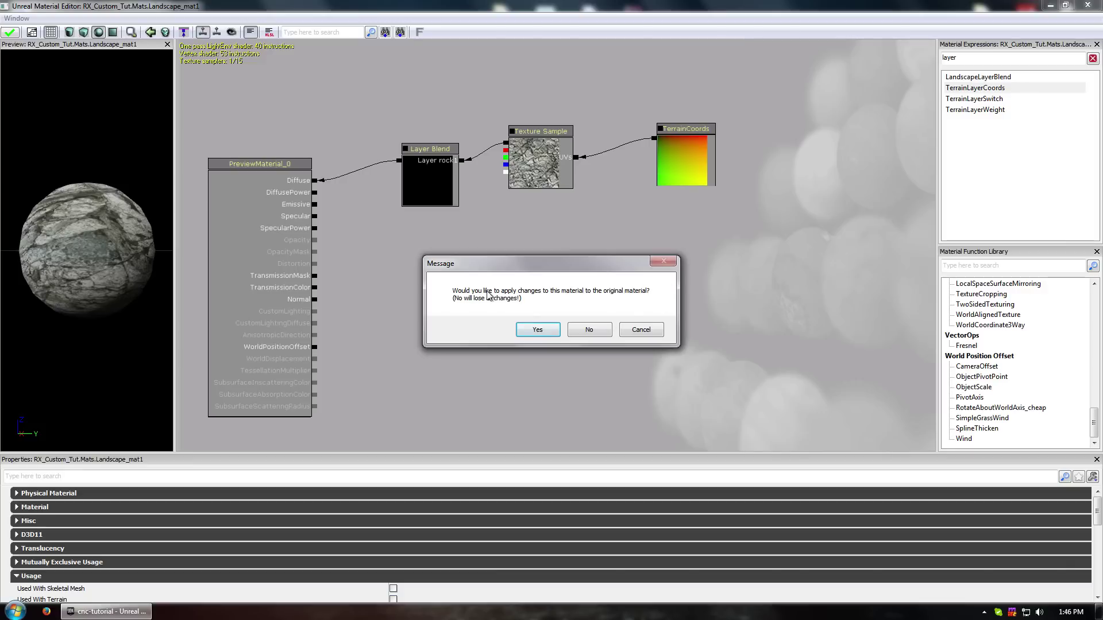
click(538, 330)
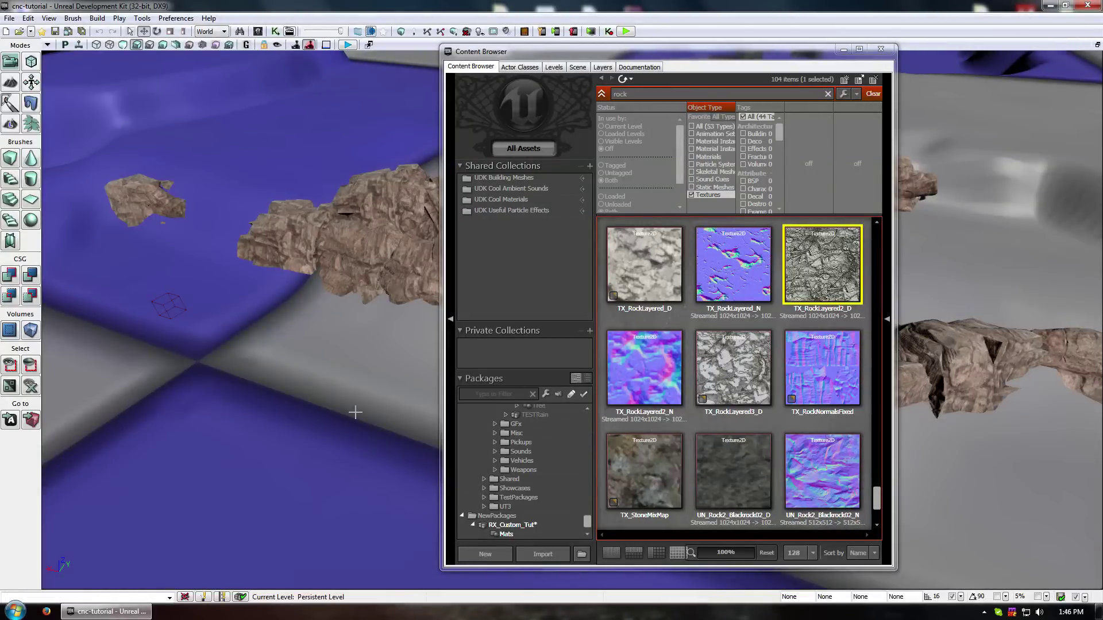
Clear the rock search and the texture filter, and select Landscape_mat1 in the Mats group of RX_Custom_Tut
click(503, 534)
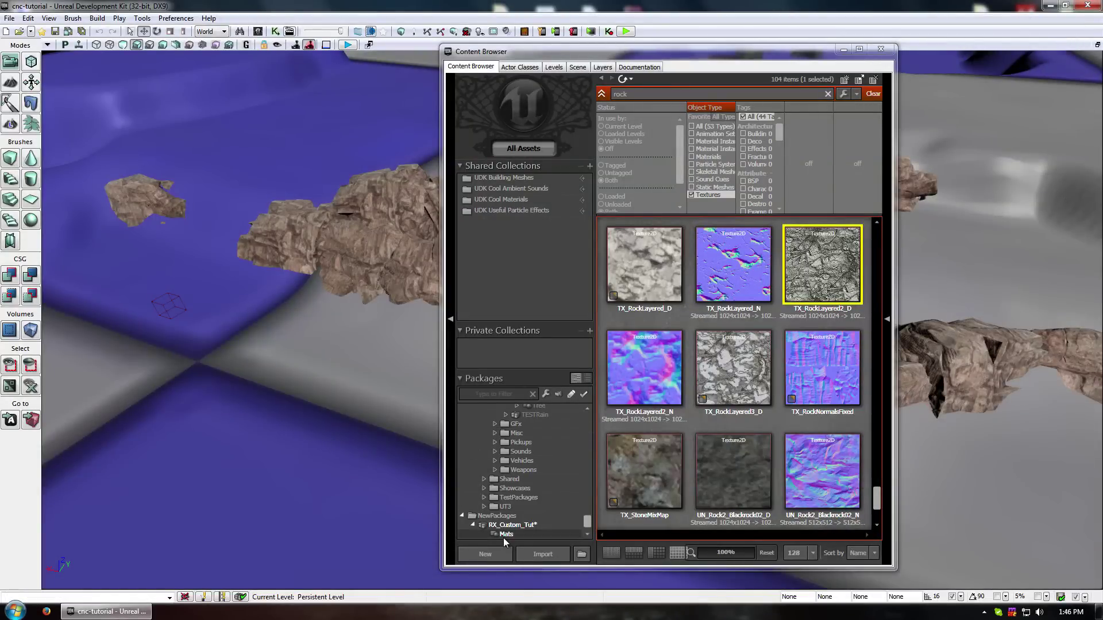
drag(648, 98, 537, 98)
key(BackSpace)
click(518, 143)
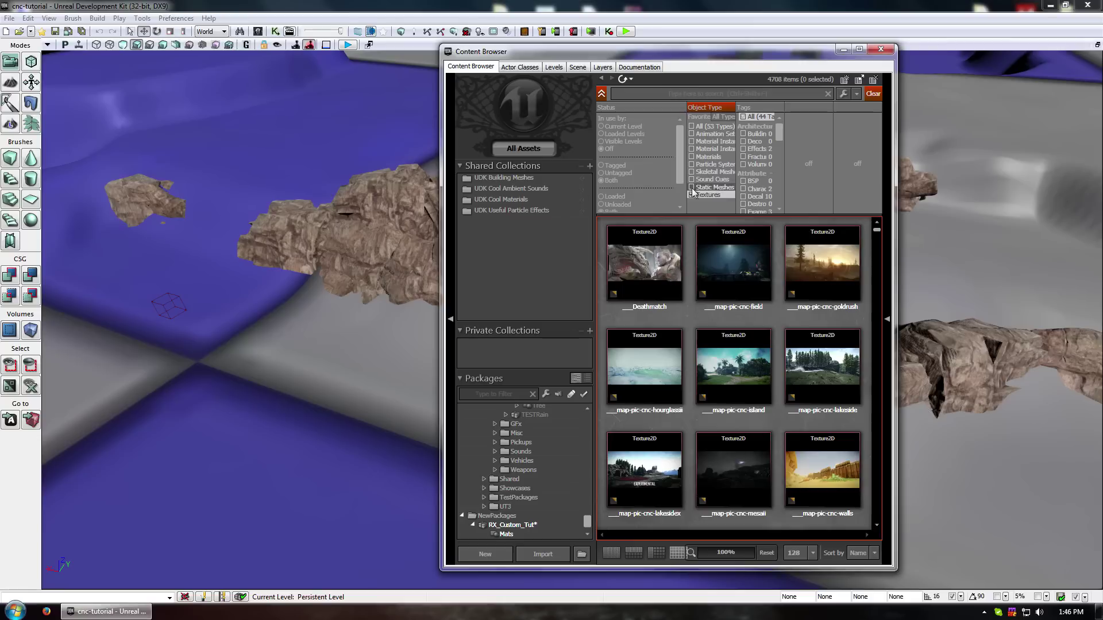
click(504, 535)
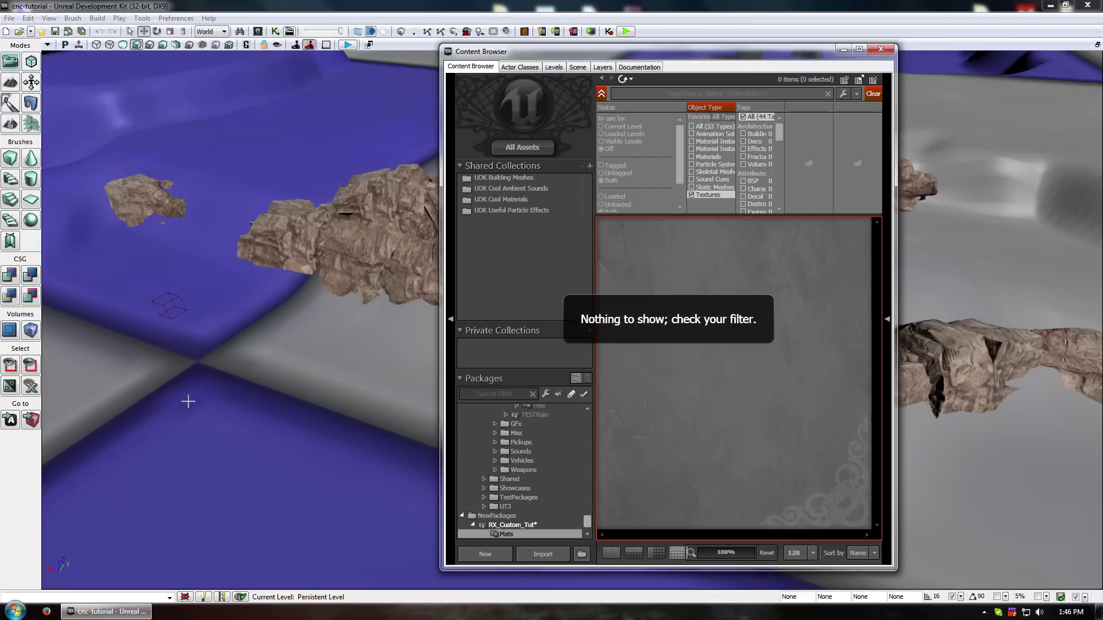
click(691, 195)
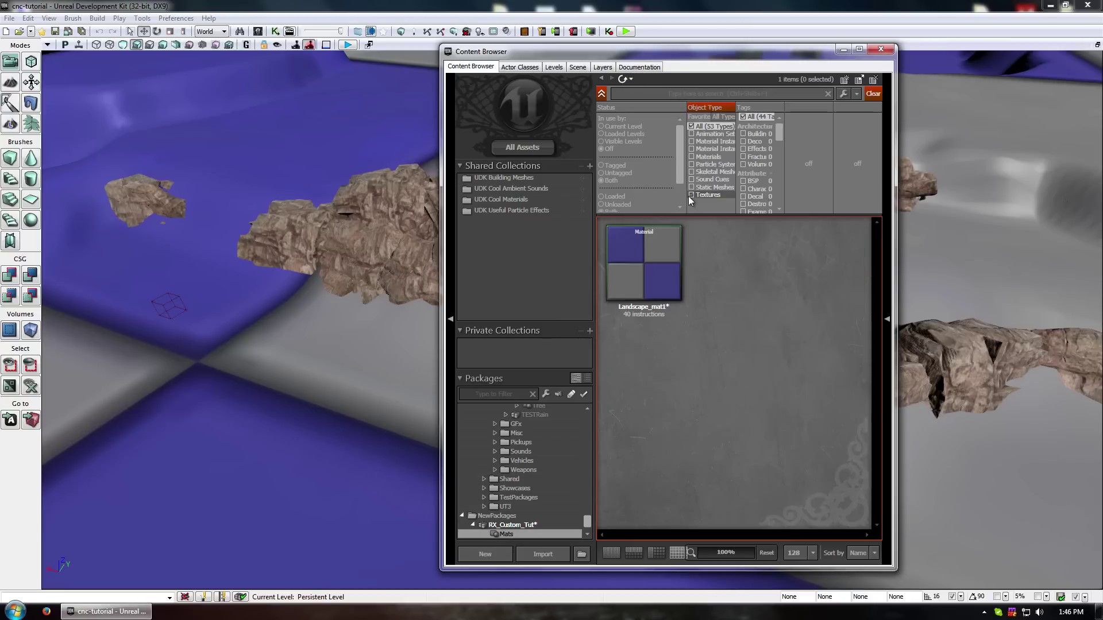
click(644, 264)
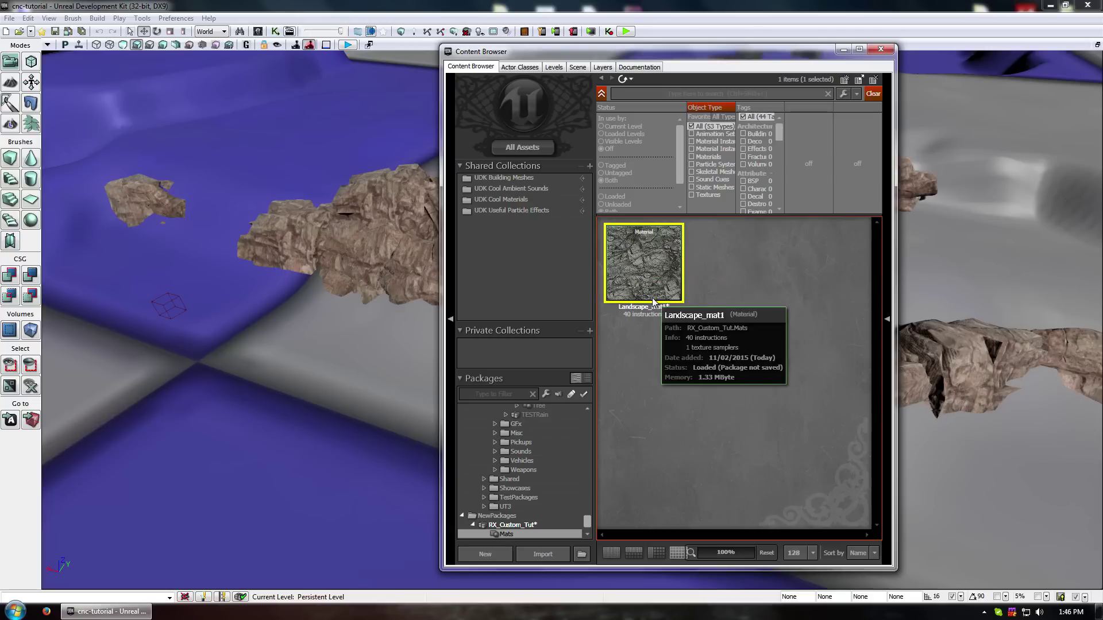
Assign Landscape_mat1 as the Landscape Material in the landscape's properties, and close the properties
right_click(291, 323)
click(248, 326)
key(F4)
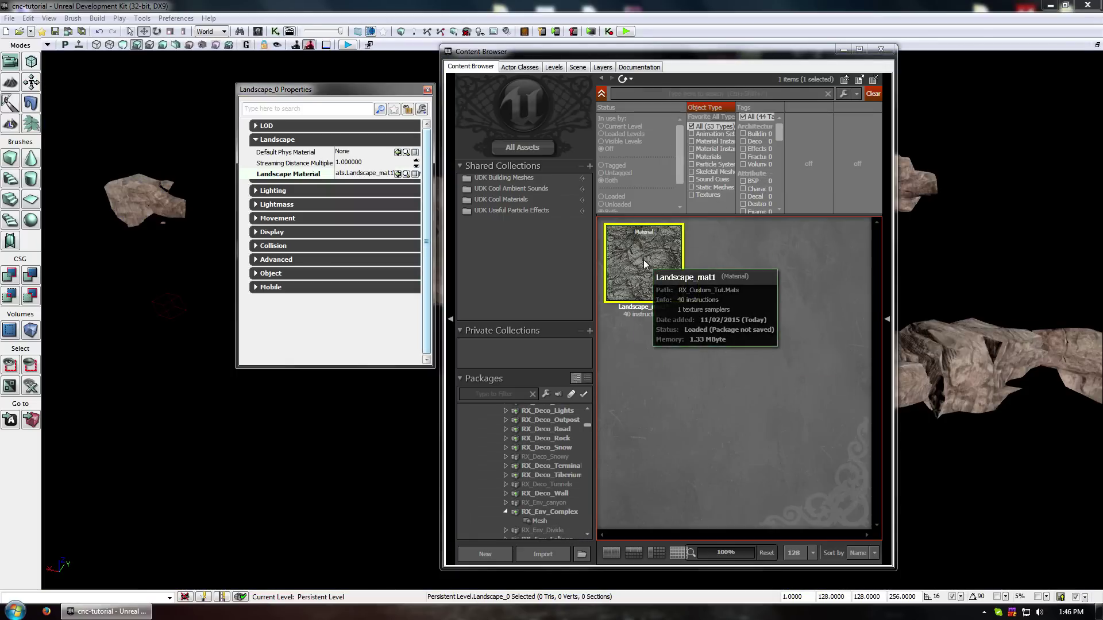
click(428, 90)
Enter landscape editing, set the target layer edit mode to Edit, and add a new layer named rock1
drag(785, 49, 970, 160)
mouse_move(498, 267)
right_down()
mouse_move(448, 287)
mouse_move(357, 262)
mouse_move(430, 252)
mouse_move(499, 267)
right_up()
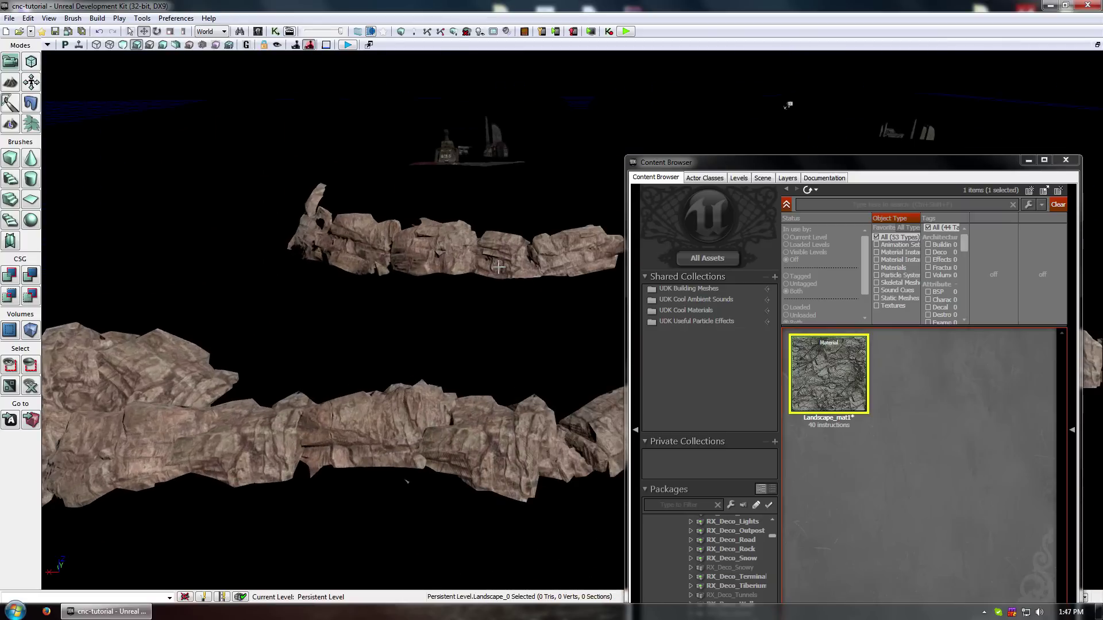
click(10, 124)
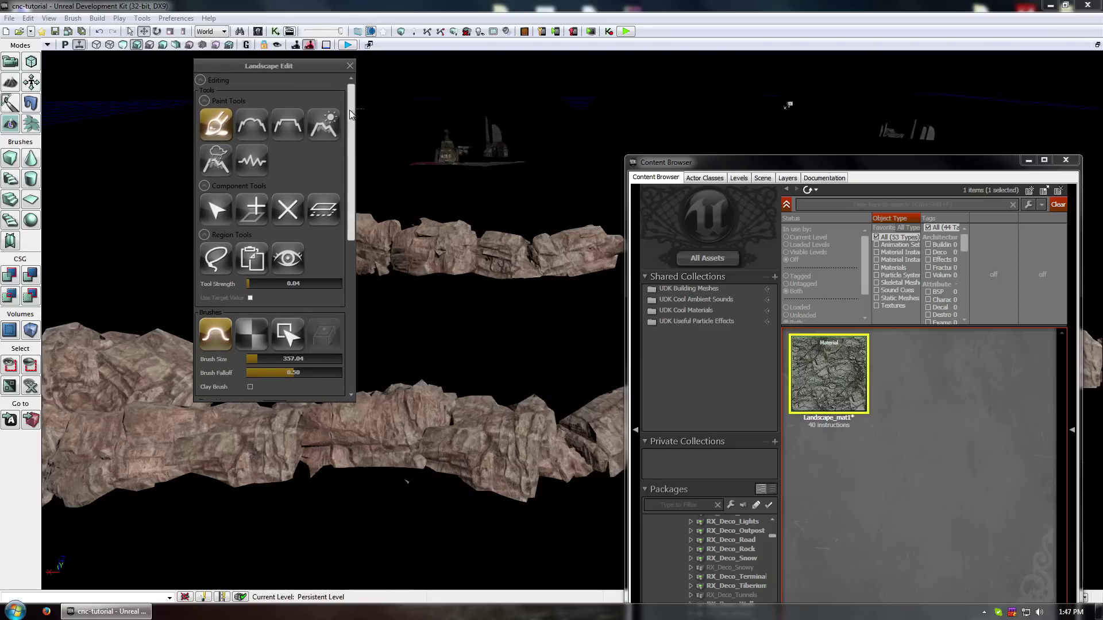
drag(349, 109, 342, 195)
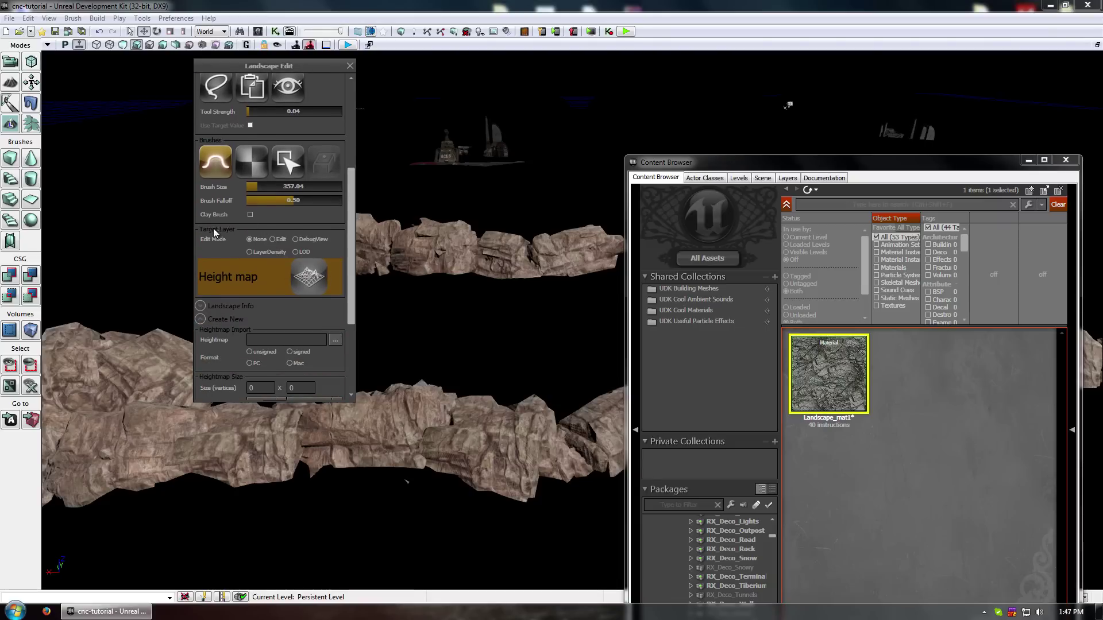
click(283, 240)
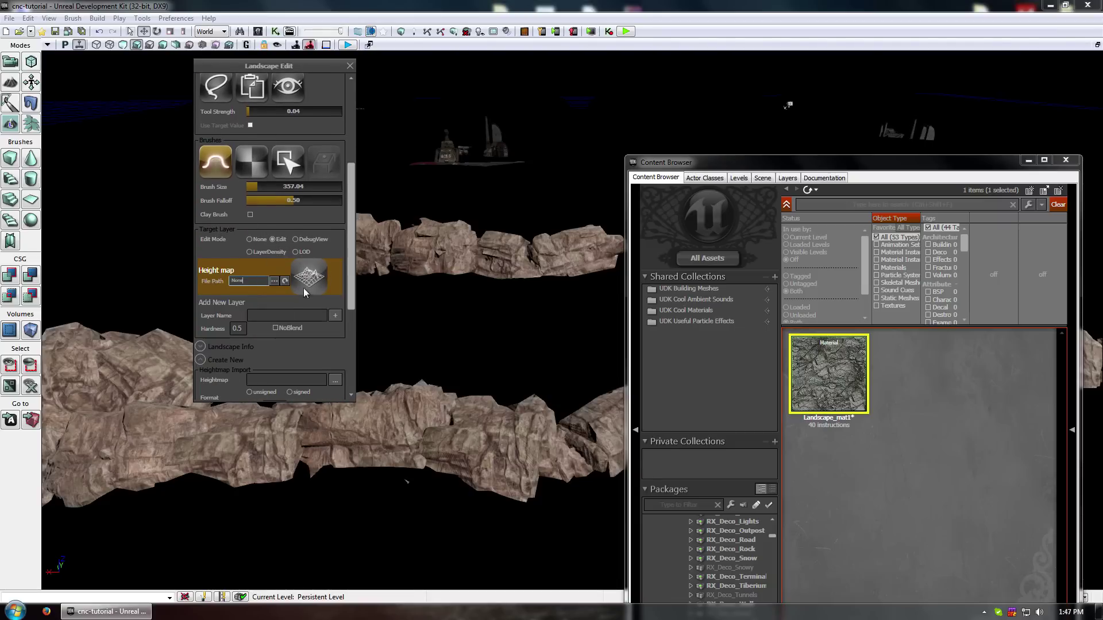
click(276, 315)
text(rock1)
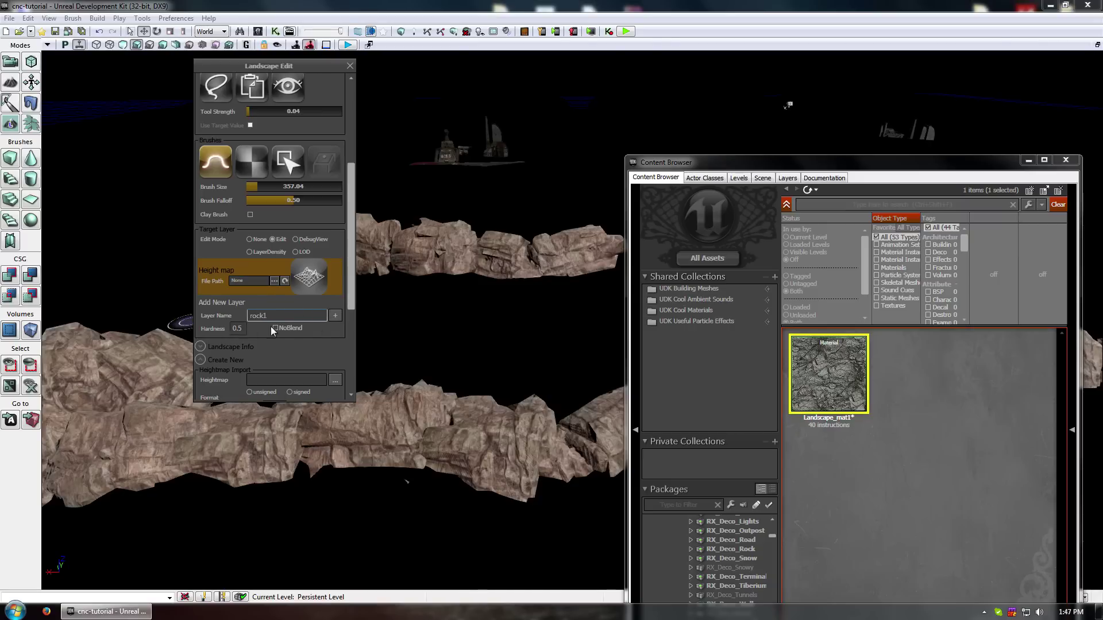
click(336, 316)
Paint the rock1 layer across the whole landscape, enlarging the brush size to 8192
click(309, 323)
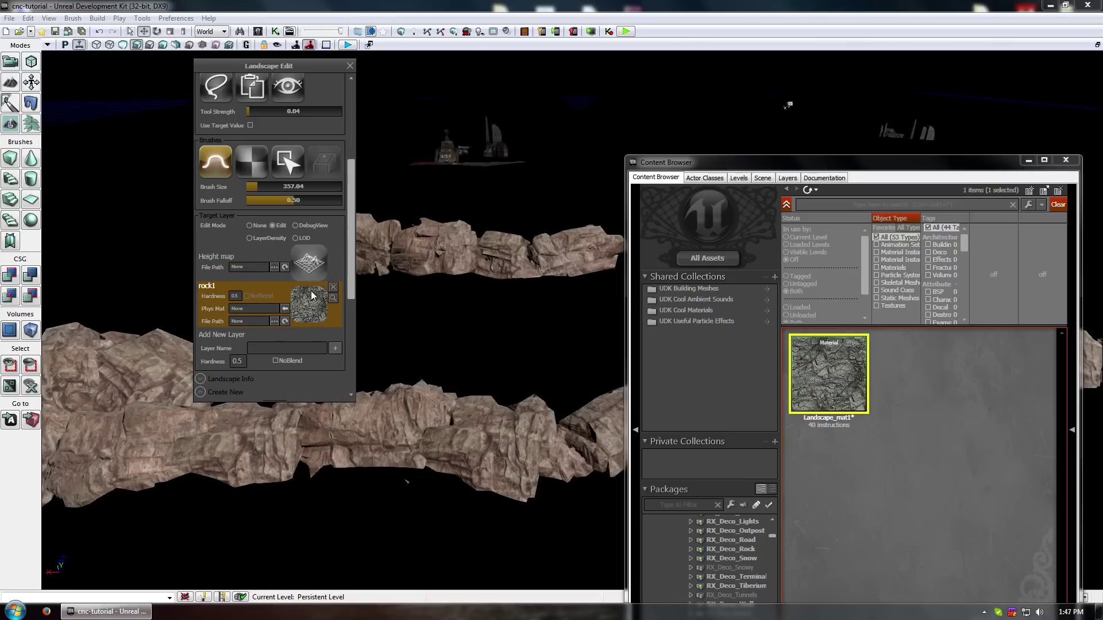
mouse_move(458, 368)
ctrl+mouse_down()
mouse_move(492, 340)
mouse_move(432, 333)
mouse_move(487, 361)
mouse_move(419, 367)
mouse_move(601, 347)
mouse_move(557, 356)
mouse_move(463, 299)
ctrl+mouse_up()
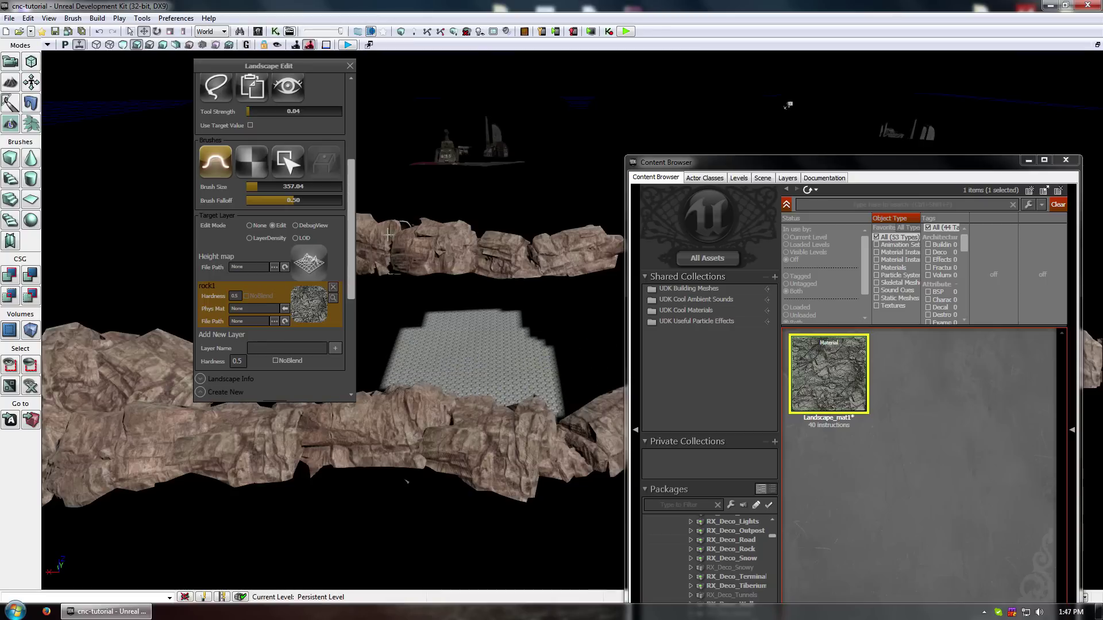
drag(257, 188, 341, 187)
mouse_move(534, 380)
ctrl+mouse_down()
mouse_move(517, 259)
mouse_move(483, 201)
mouse_move(426, 150)
mouse_move(466, 94)
mouse_move(829, 109)
ctrl+mouse_up()
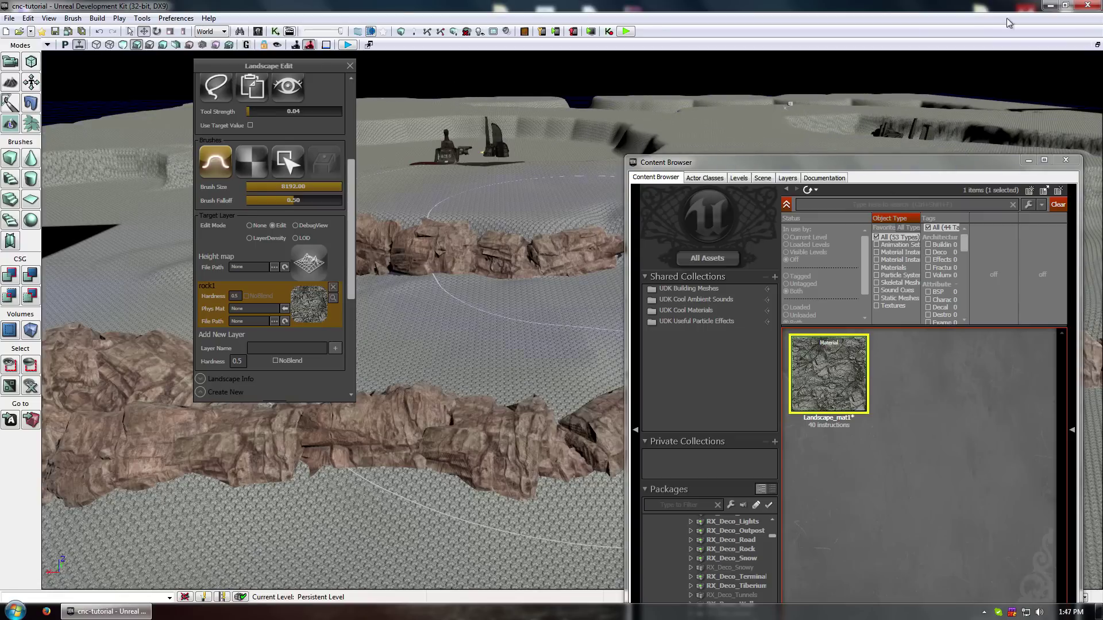
Close the Content Browser and paint the remaining bare edges and corners of the landscape with the rock1 layer
click(1066, 161)
middle_drag(631, 141, 632, 123)
middle_drag(610, 342, 609, 316)
right_drag(609, 341, 482, 374)
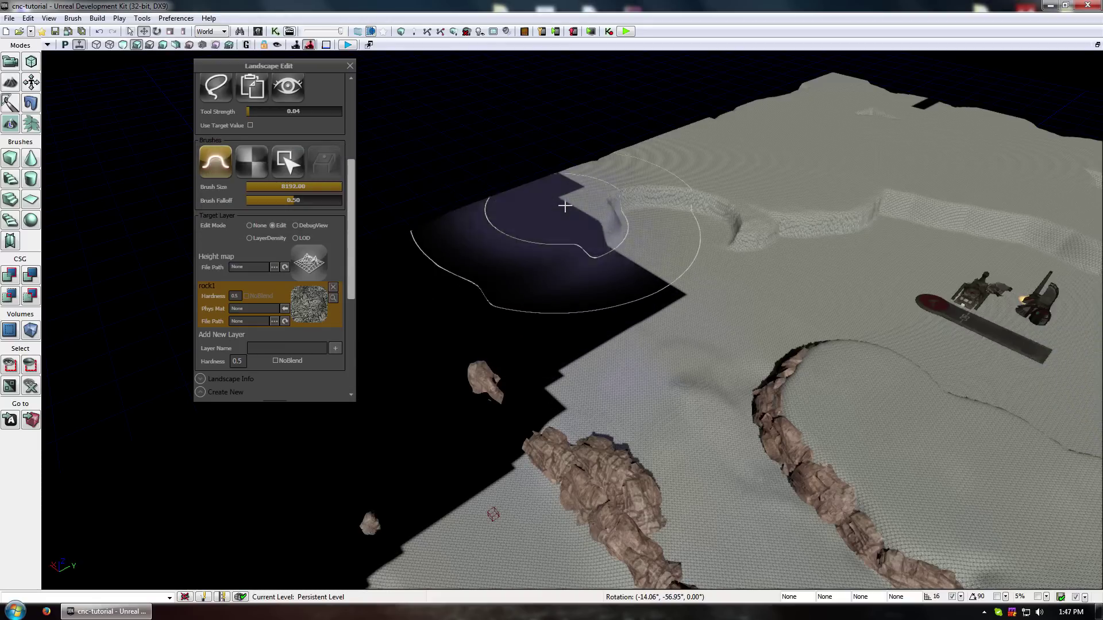
right_drag(466, 298, 278, 334)
drag(689, 313, 626, 296)
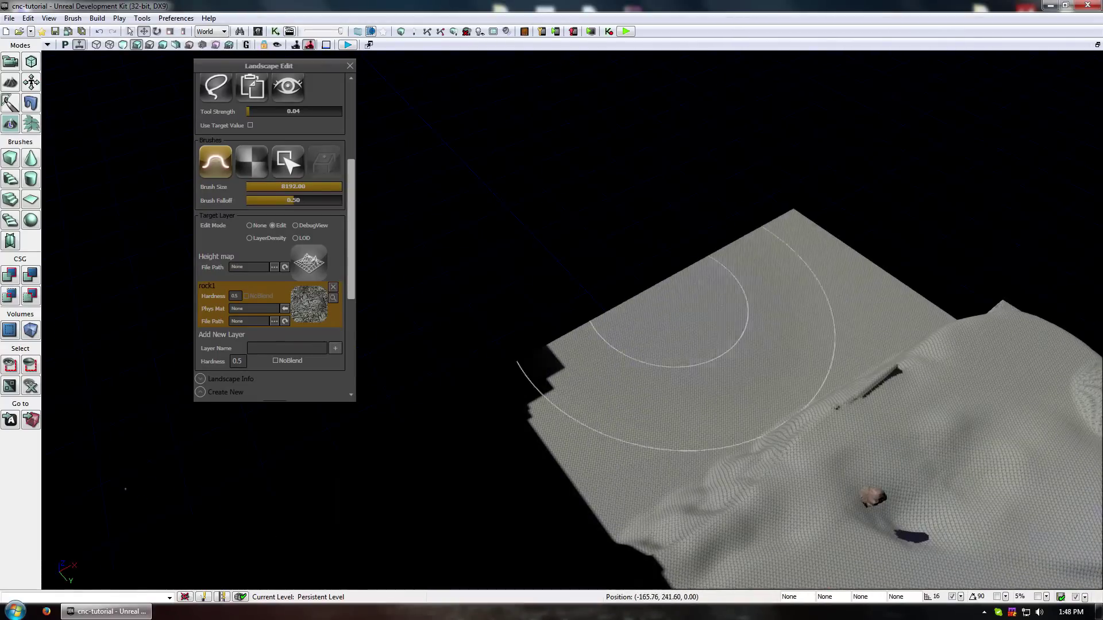
mouse_move(692, 363)
mouse_down()
mouse_move(861, 322)
mouse_move(925, 350)
mouse_up()
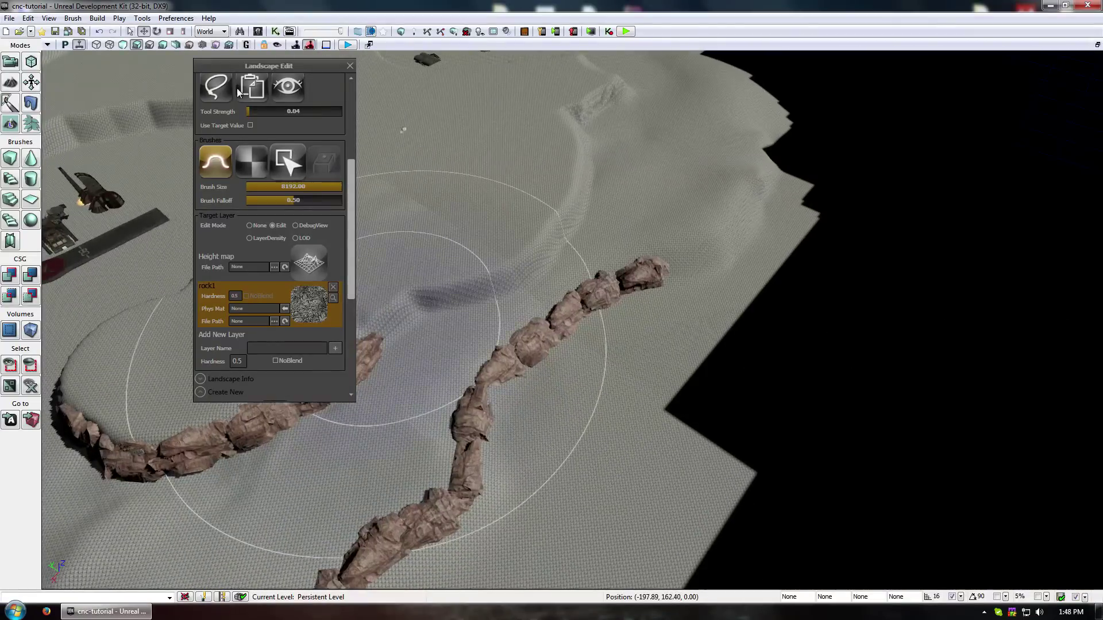
mouse_move(352, 184)
mouse_down()
mouse_move(351, 116)
mouse_move(351, 167)
mouse_up()
mouse_move(608, 529)
ctrl+mouse_down()
mouse_move(643, 460)
mouse_move(851, 454)
mouse_move(982, 204)
mouse_move(806, 105)
ctrl+mouse_up()
right_drag(805, 105, 807, 79)
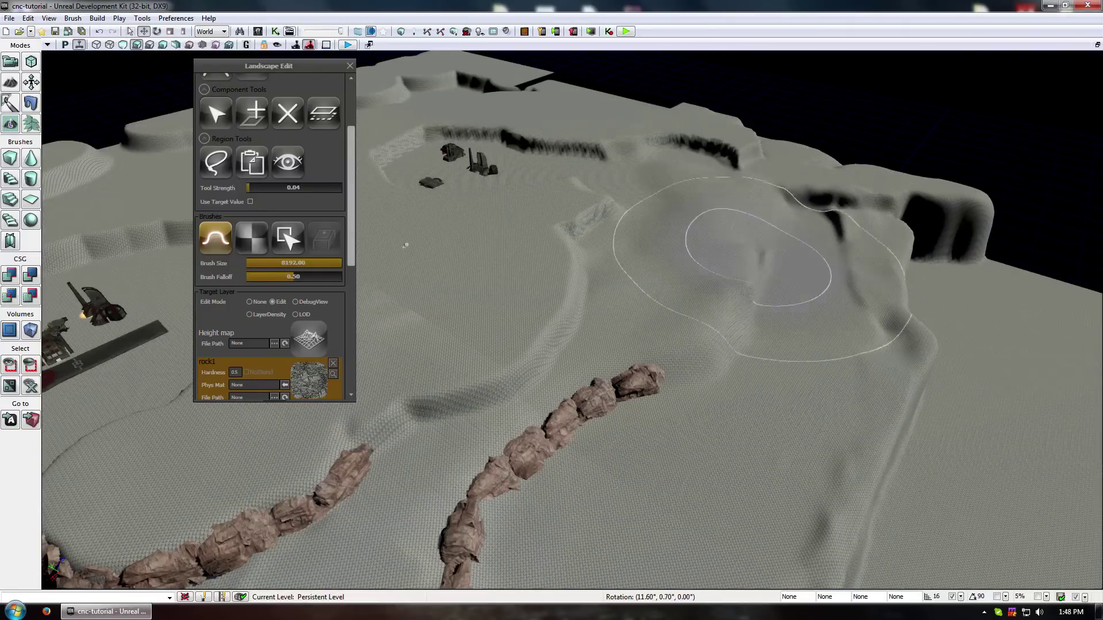
right_drag(850, 201, 1022, 195)
mouse_move(671, 384)
right_down()
mouse_move(499, 416)
mouse_move(258, 409)
right_up()
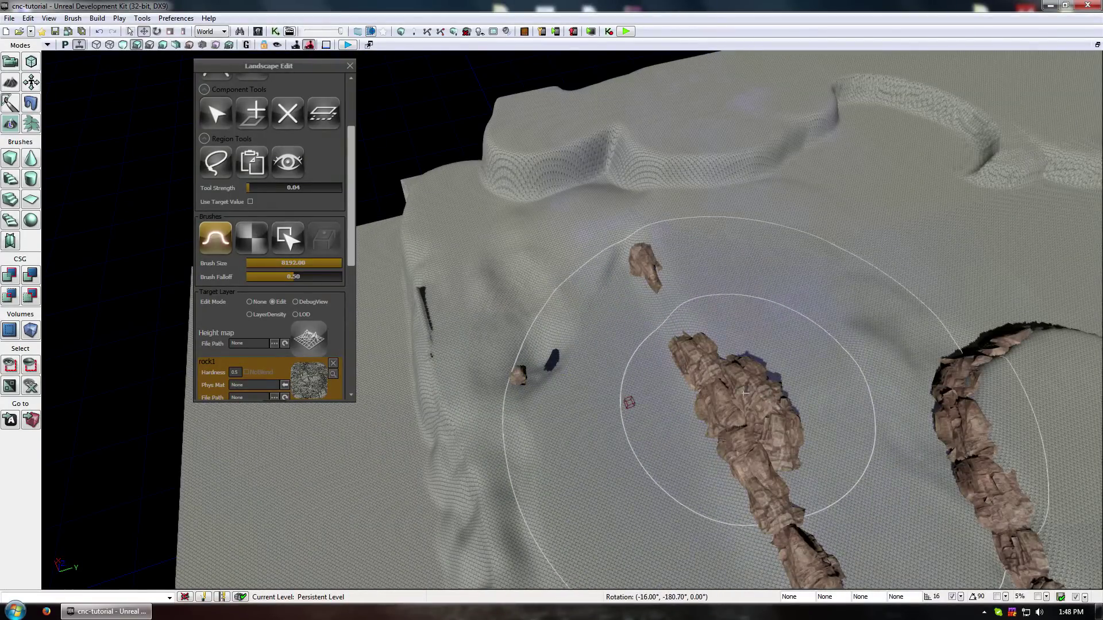
Leave landscape editing and examine the rock texture's tiling near the ground against the player-sized reference figure
click(350, 67)
middle_drag(437, 230, 474, 534)
right_drag(473, 460, 896, 270)
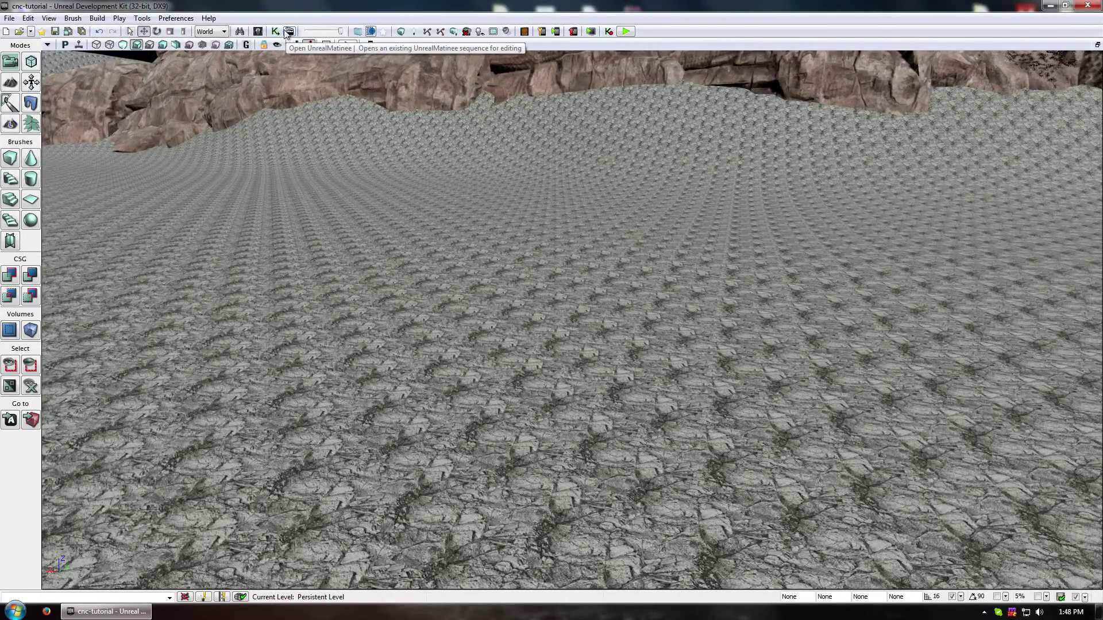
right_drag(325, 74, 325, 127)
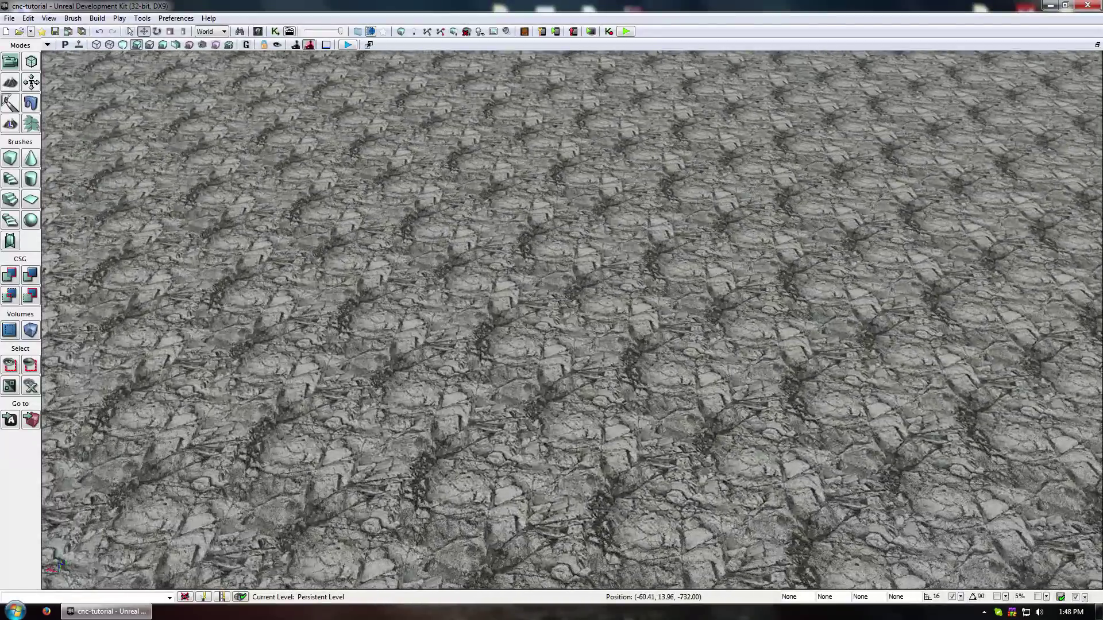
key(backslash)
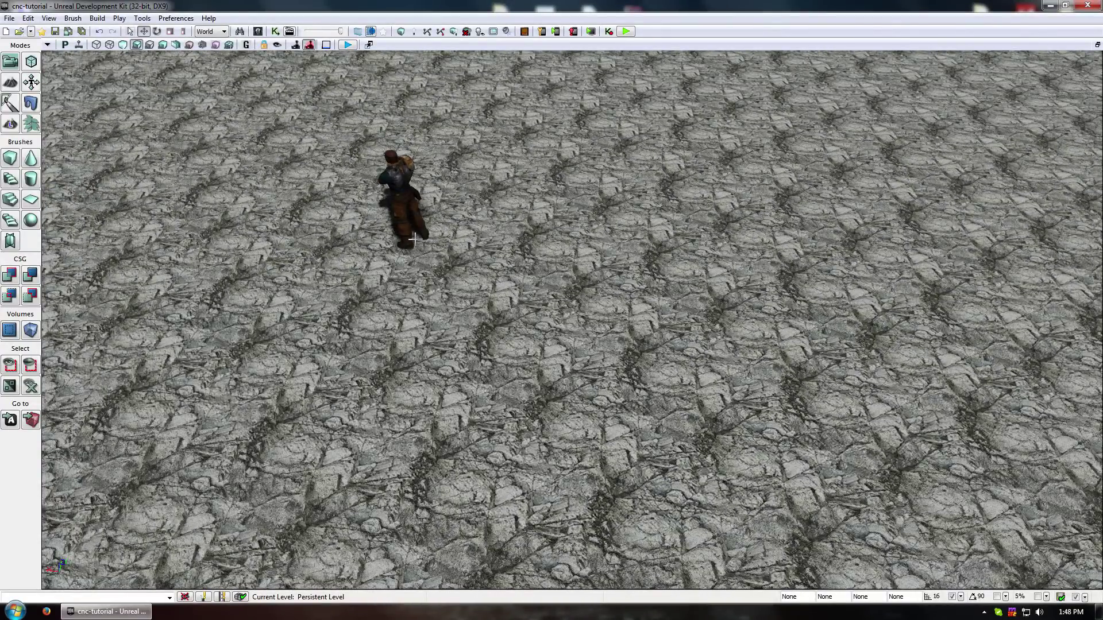
key(w)
right_drag(579, 267, 579, 219)
key(backslash)
right_drag(579, 260, 499, 221)
key(backslash)
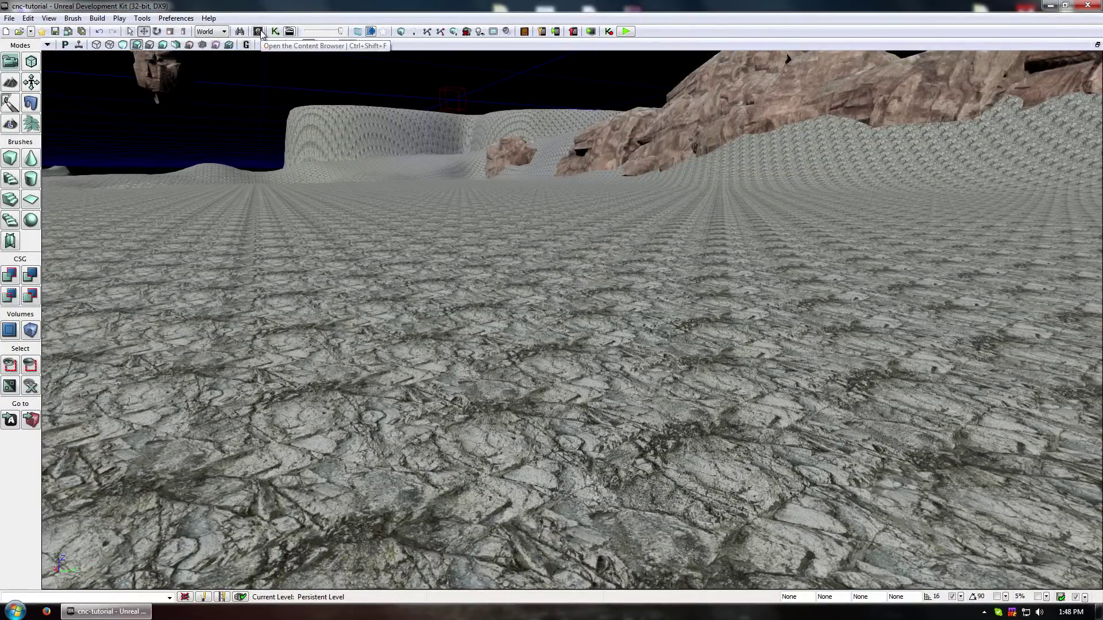
Open Landscape_mat1 for editing and move its Texture Sample and TerrainCoords nodes up and farther away from the Layer Blend node
click(260, 32)
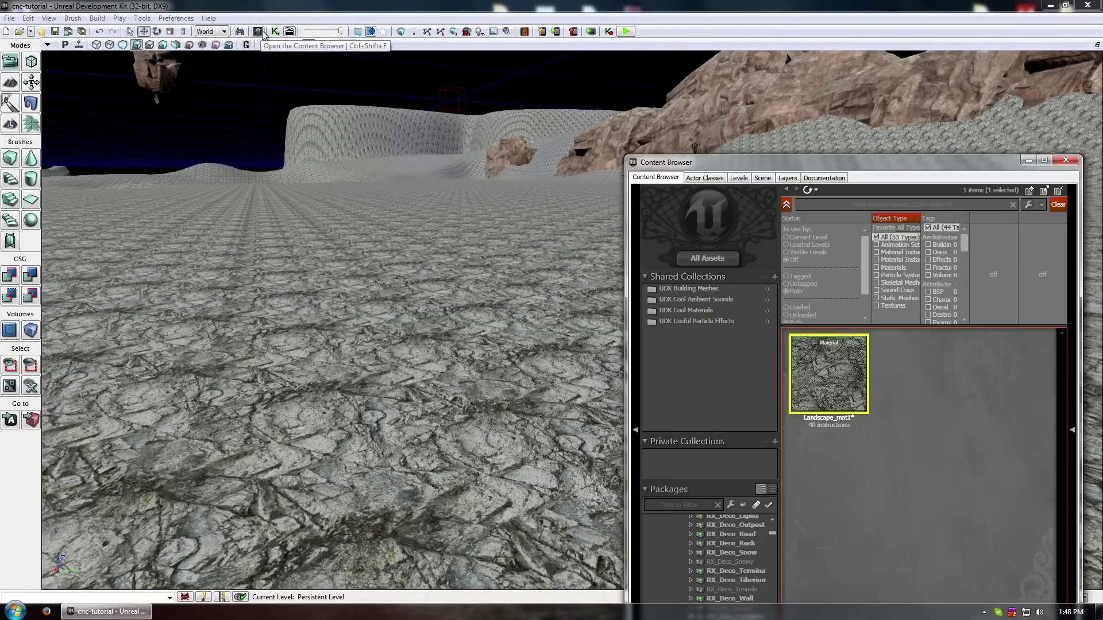
double_click(818, 367)
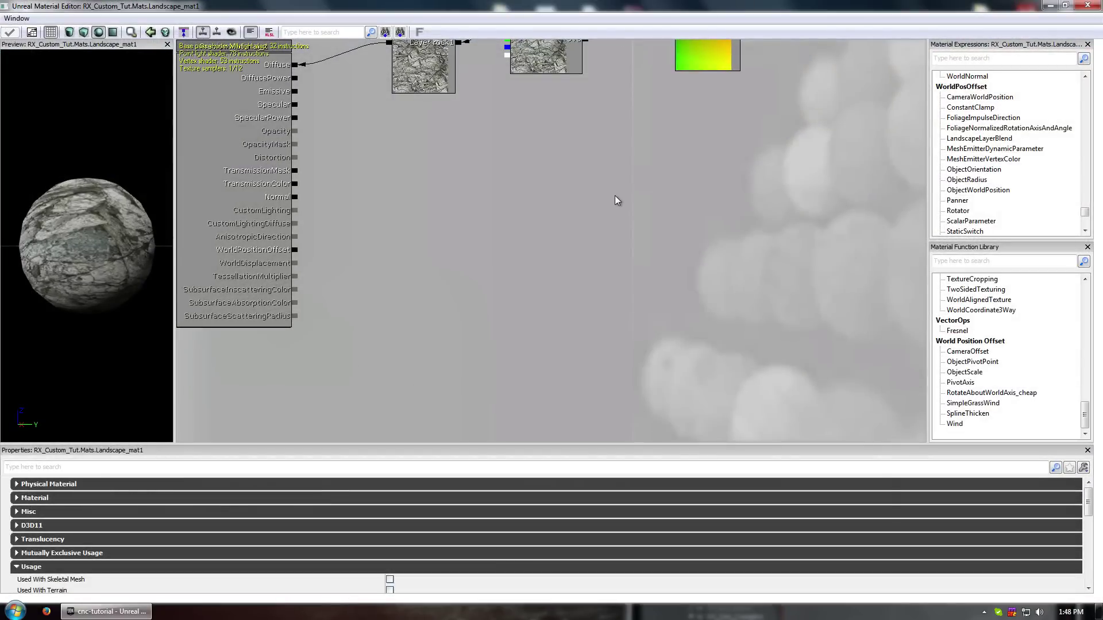
click(455, 230)
ctrl+click(601, 216)
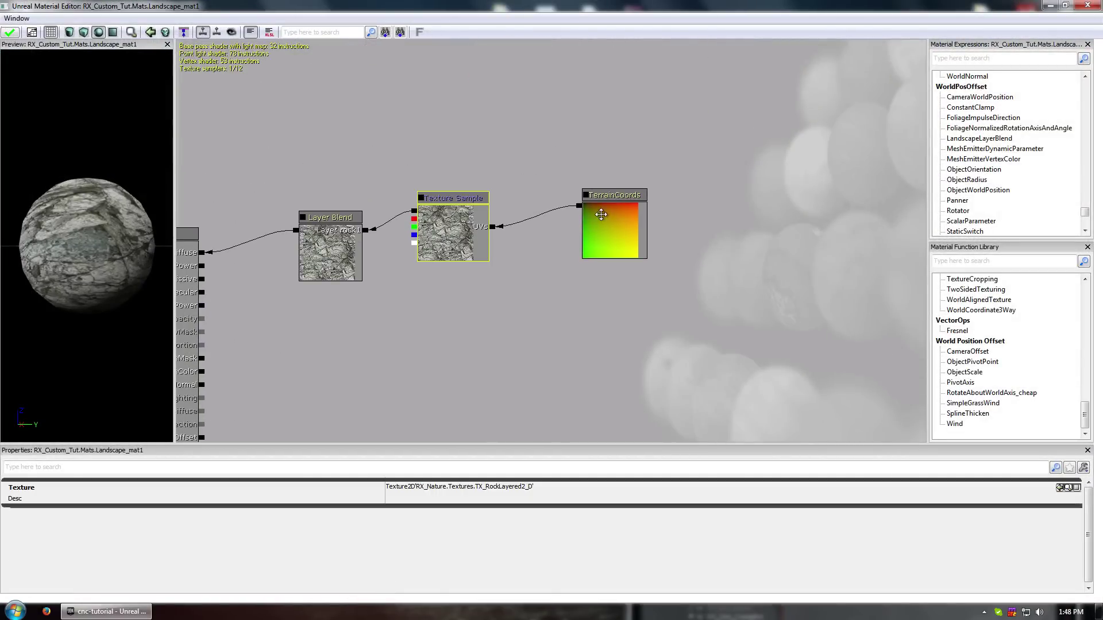
ctrl+drag(463, 225, 551, 168)
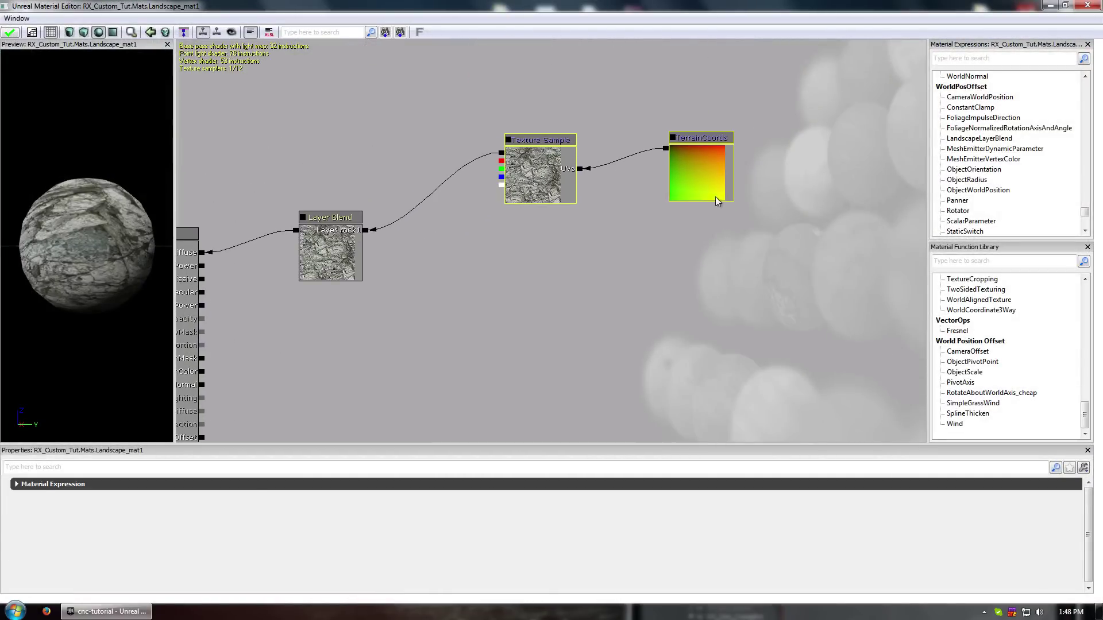
click(717, 174)
click(624, 195)
click(529, 172)
ctrl+click(690, 169)
ctrl+drag(537, 177, 565, 133)
click(591, 191)
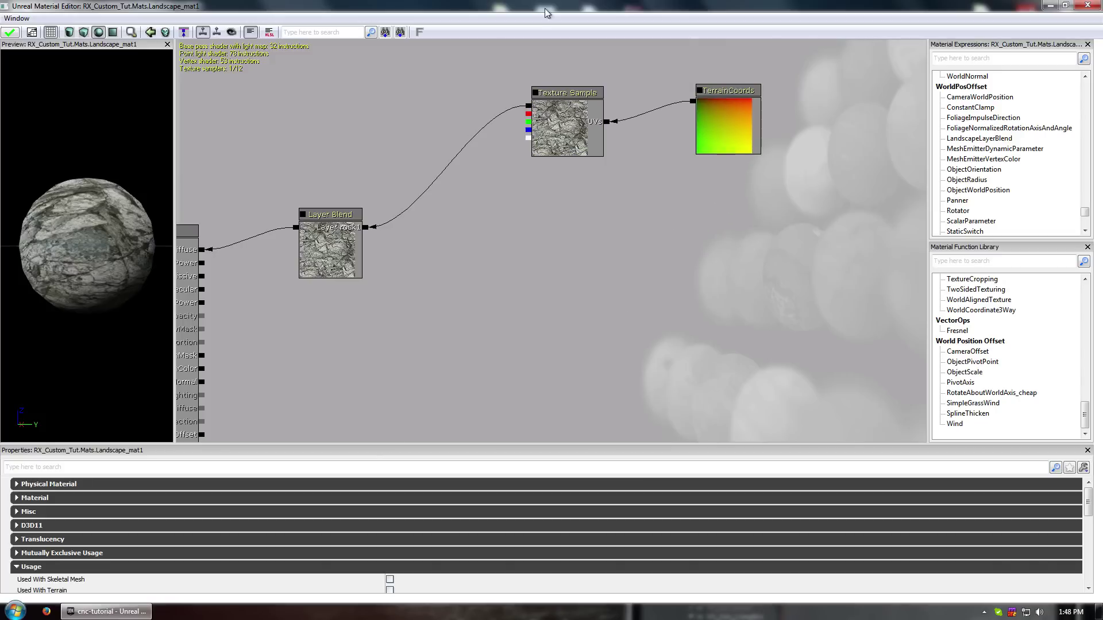
Duplicate the Texture Sample and TerrainCoords nodes together and place the copies directly below the originals
click(574, 131)
ctrl+click(730, 132)
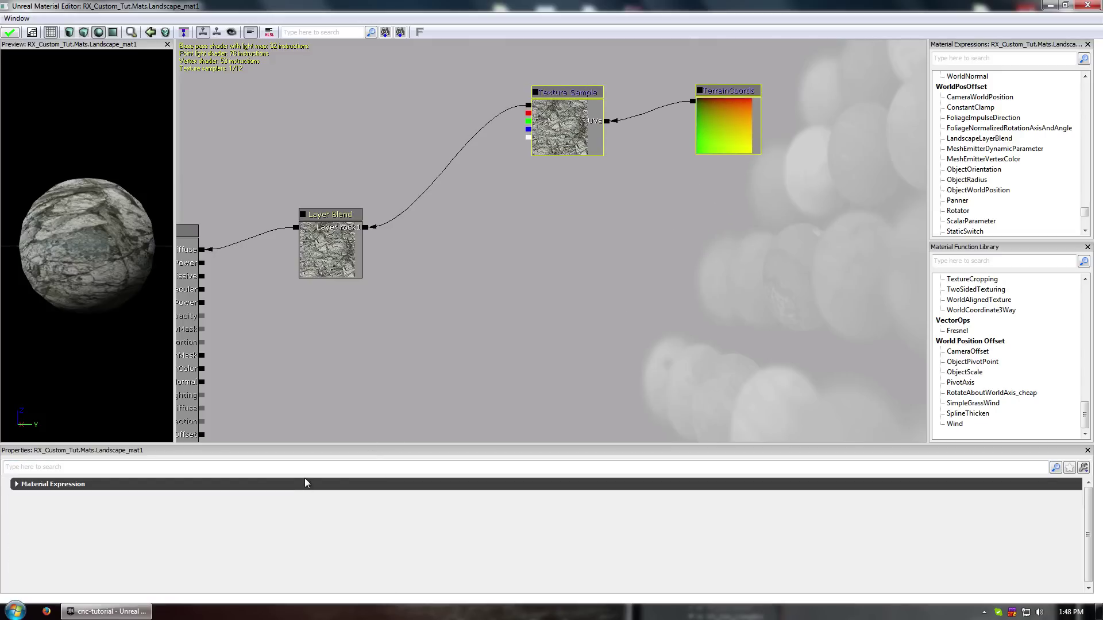
key(ctrl+w)
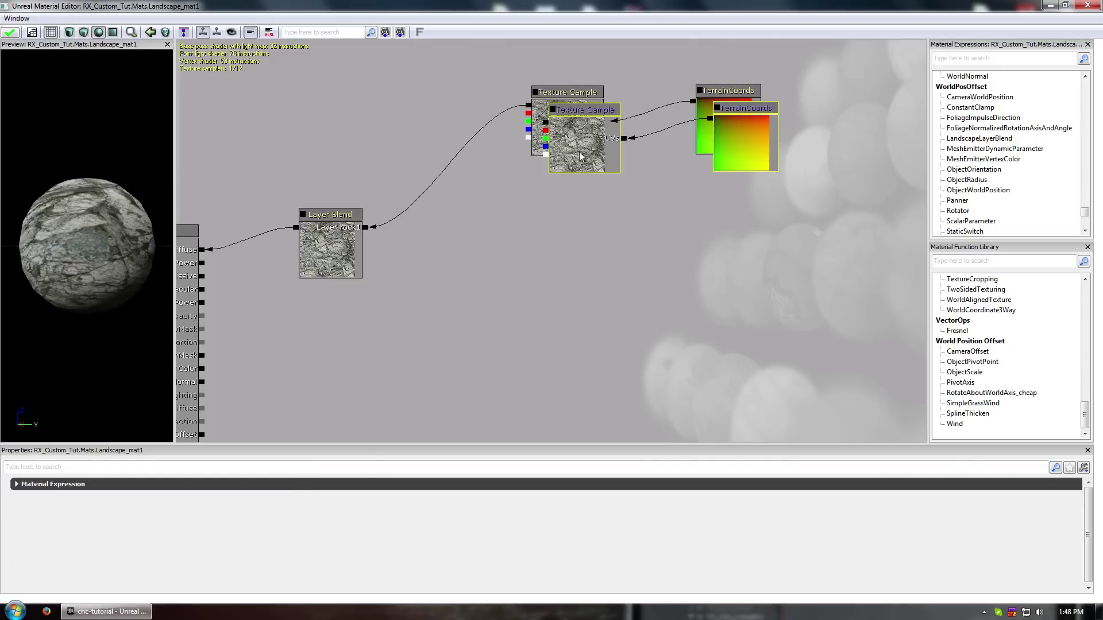
ctrl+drag(582, 151, 567, 221)
click(660, 263)
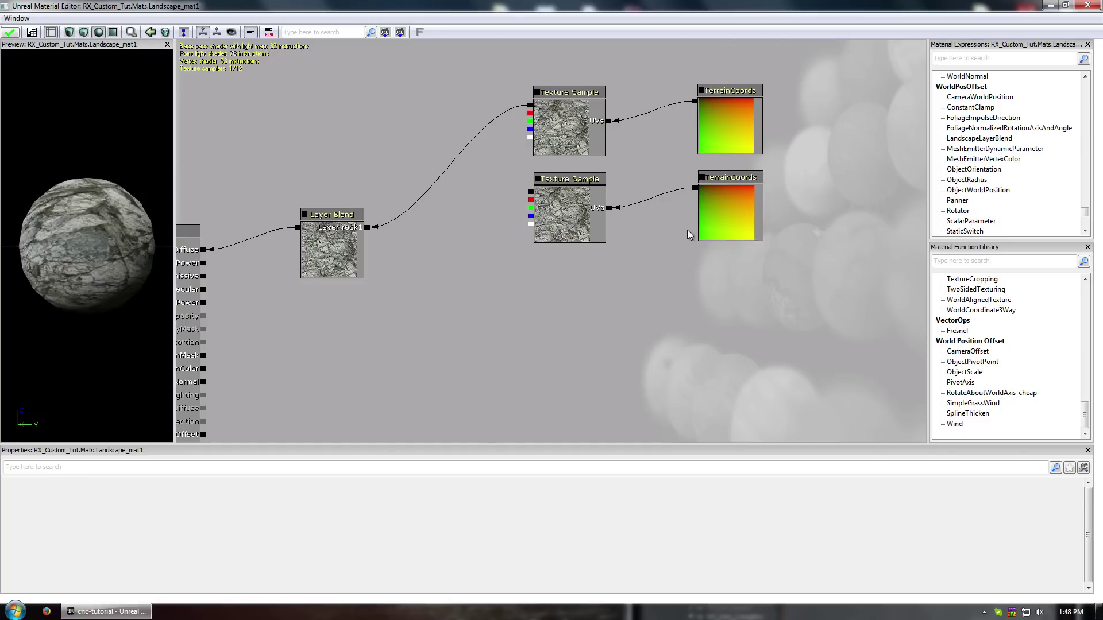
click(732, 207)
click(591, 339)
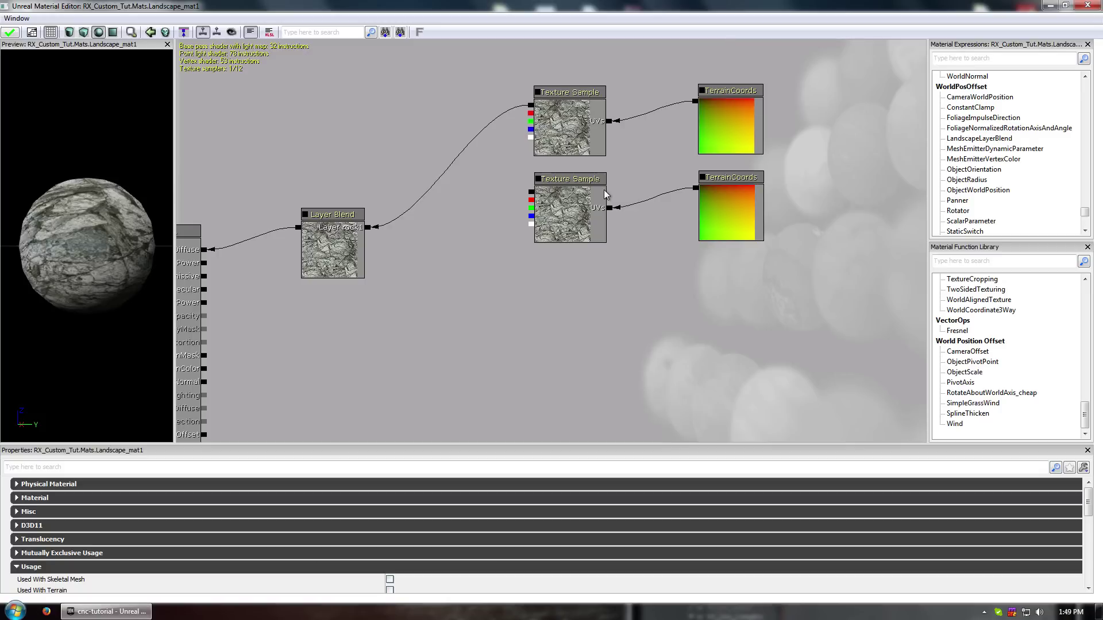
Convert both Texture Sample nodes to parameters and shift them clear of the TerrainCoords nodes
click(557, 95)
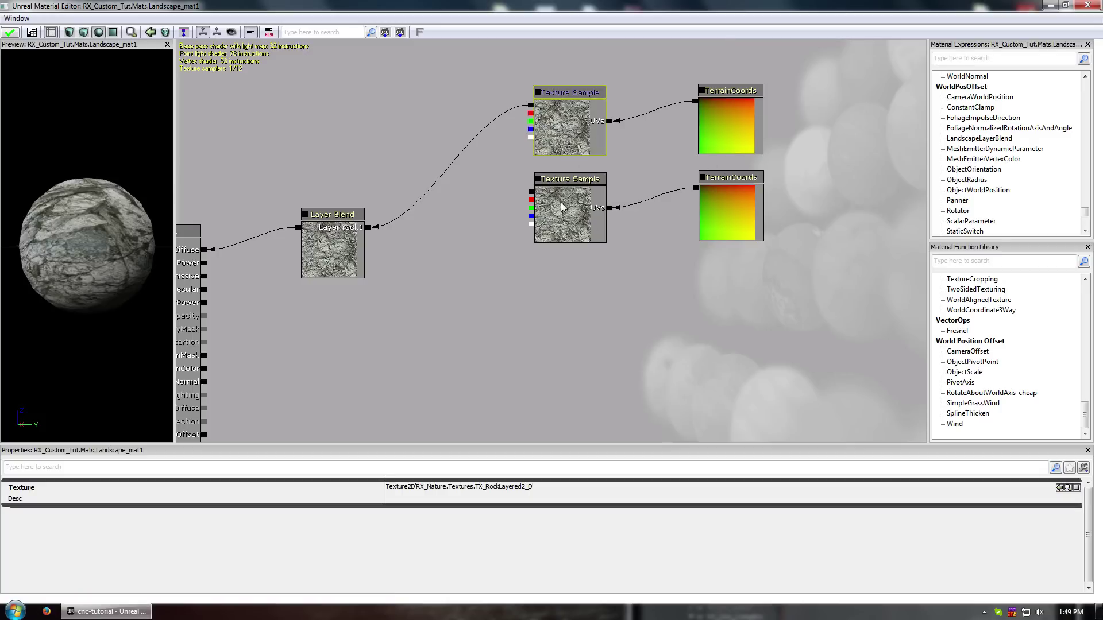
ctrl+click(562, 207)
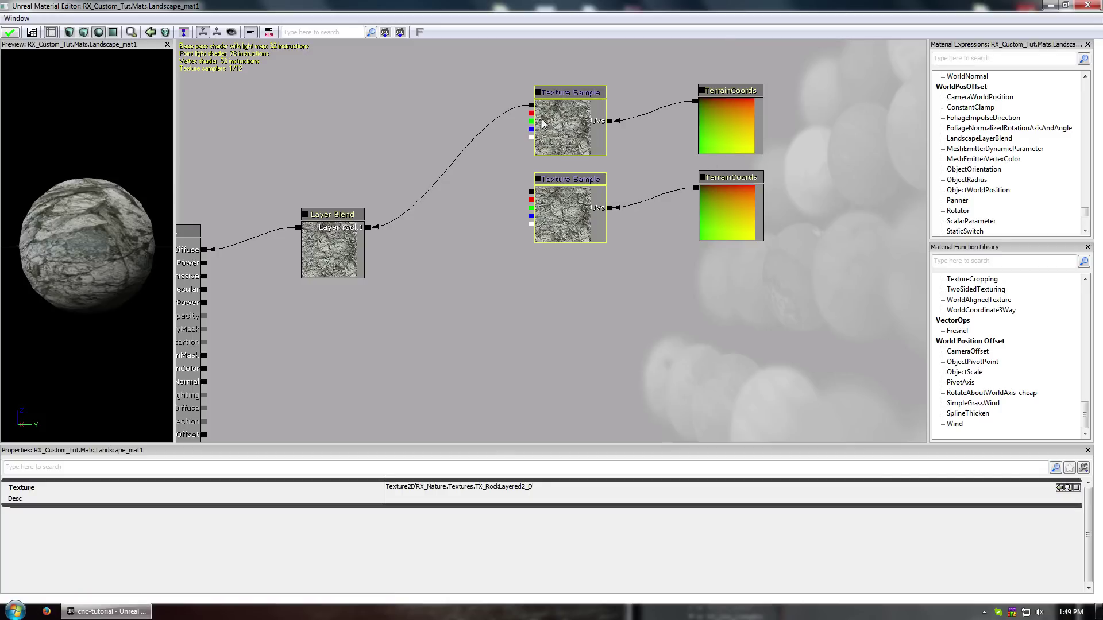
right_click(566, 127)
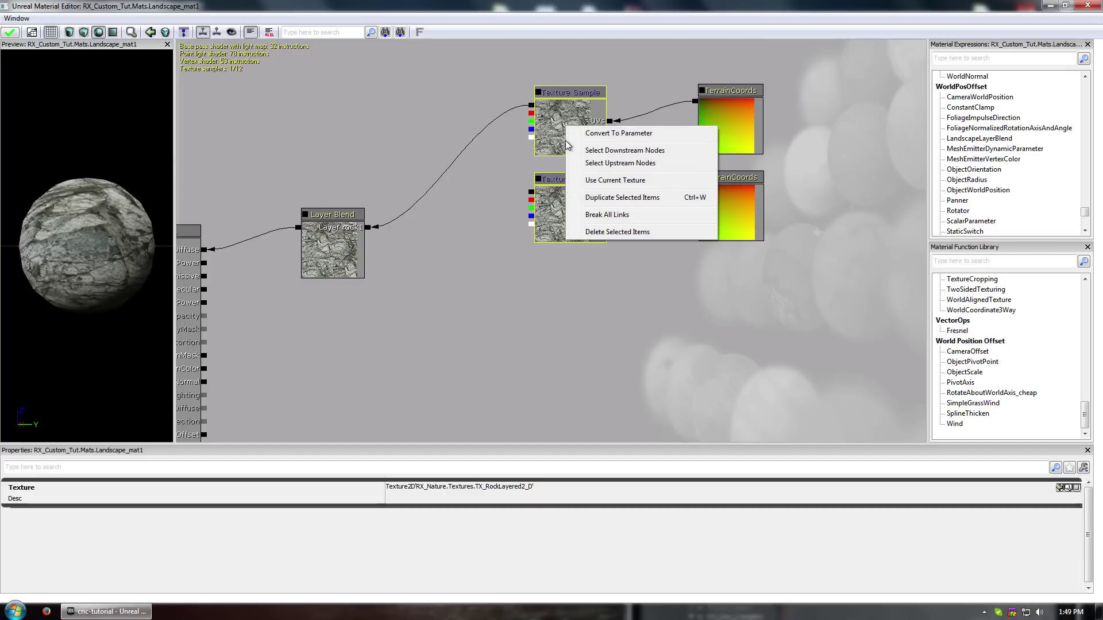
click(599, 136)
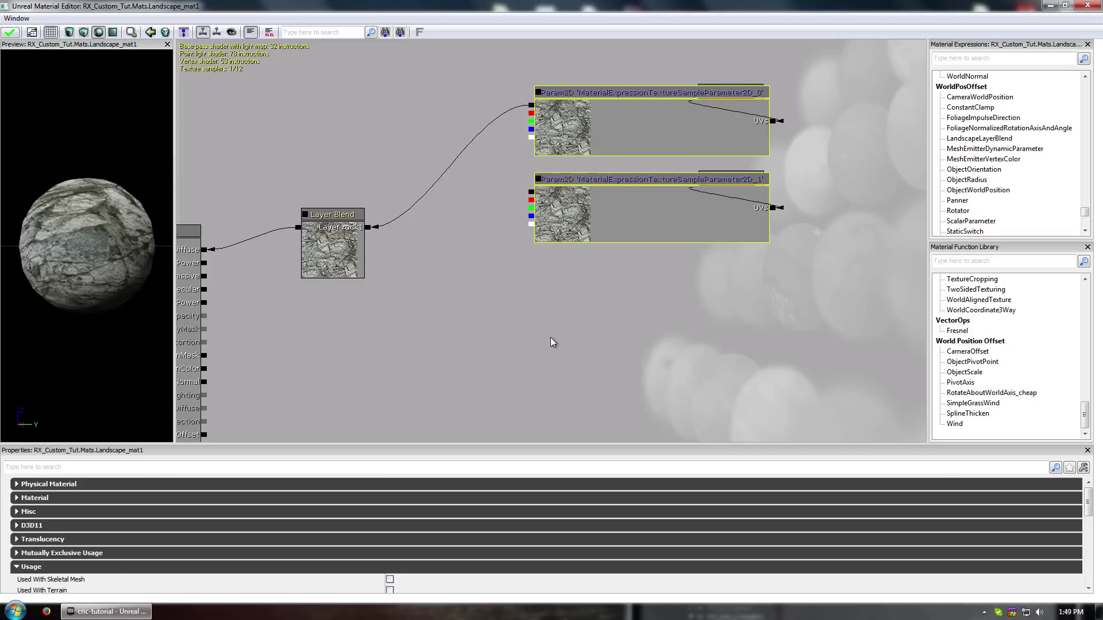
drag(651, 118, 566, 101)
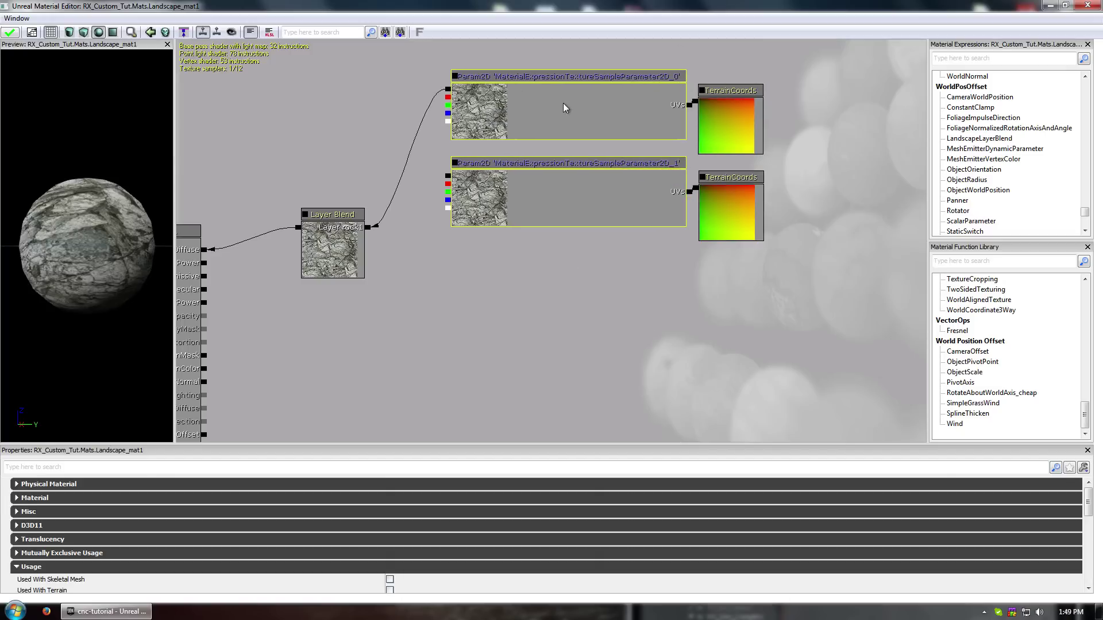
Set the Parameter Name of both texture parameter nodes to rock1
click(526, 108)
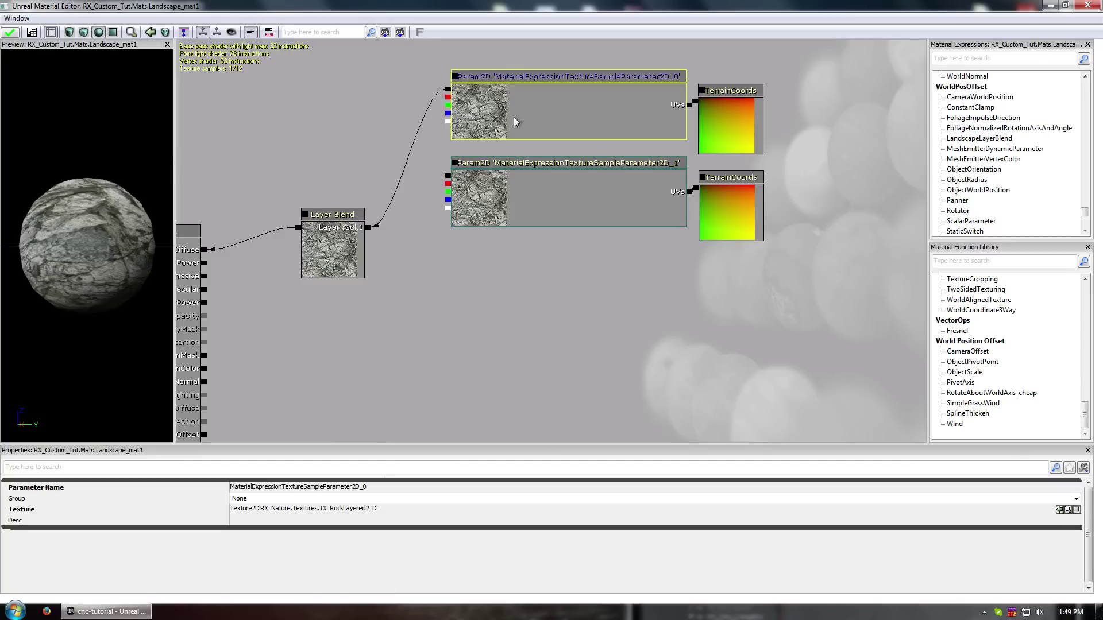
ctrl+click(514, 207)
click(311, 490)
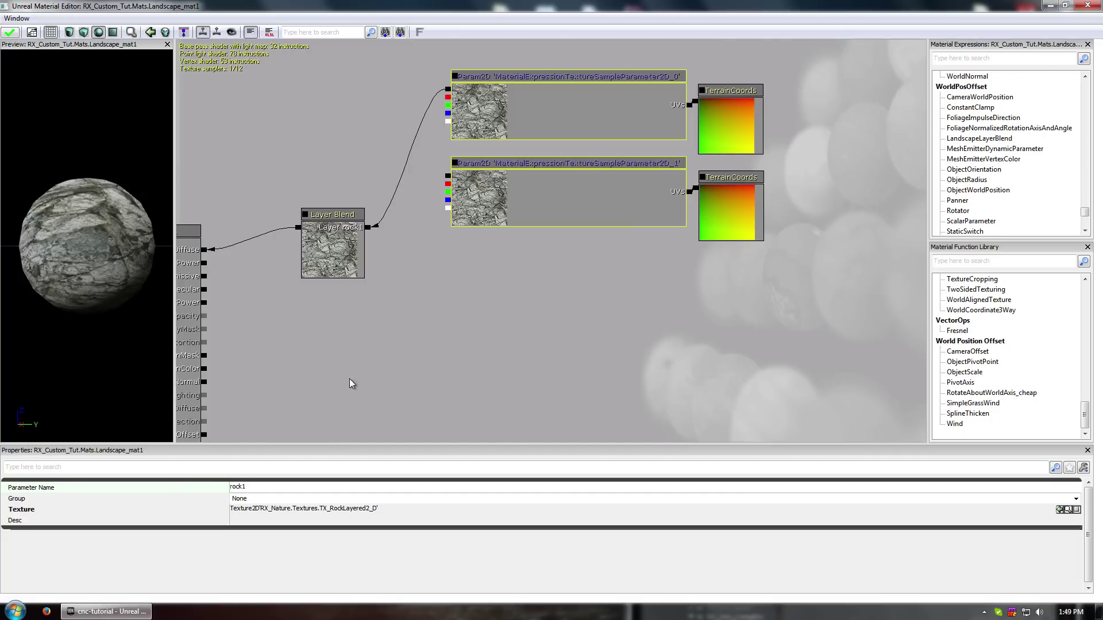
Move the two rock1 parameter nodes closer to their TerrainCoords nodes, leaving more space beside the Layer Blend node
drag(741, 210, 401, 158)
drag(294, 233, 655, 356)
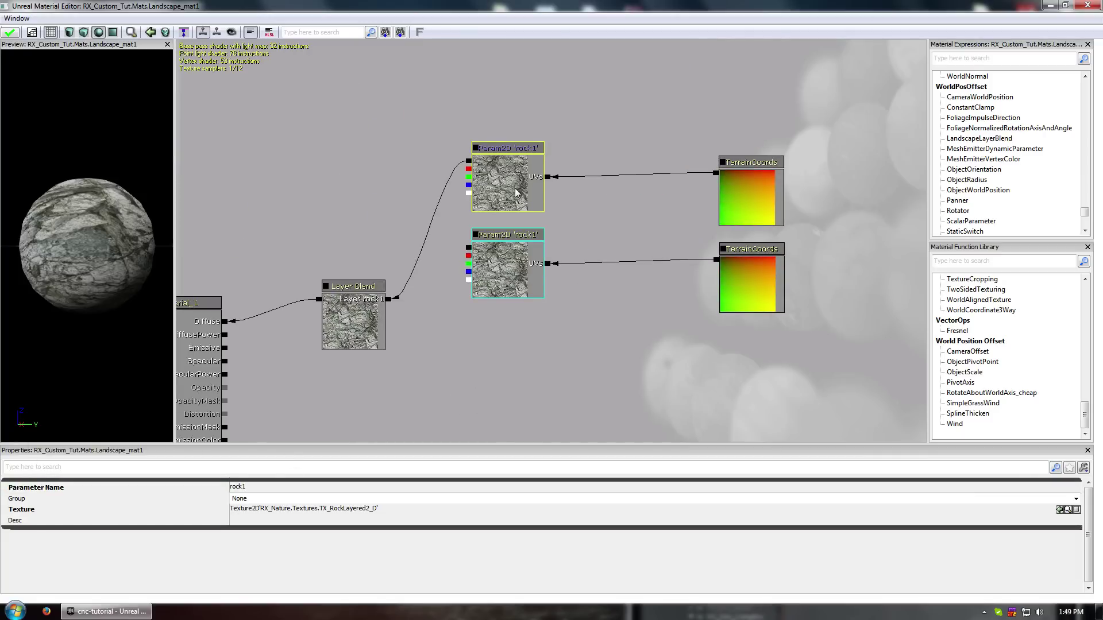
ctrl+click(510, 253)
drag(514, 275, 625, 277)
click(697, 325)
drag(665, 370, 549, 336)
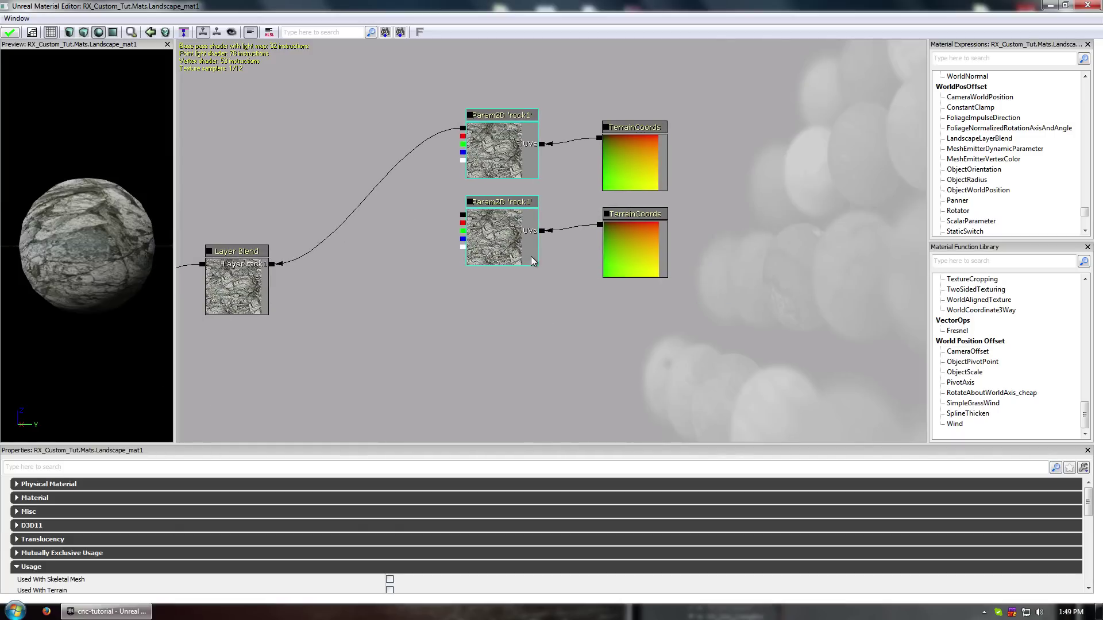
Set the lower TerrainCoords node's Mapping Scale to 10 and Mapping Rotation to 13
click(636, 155)
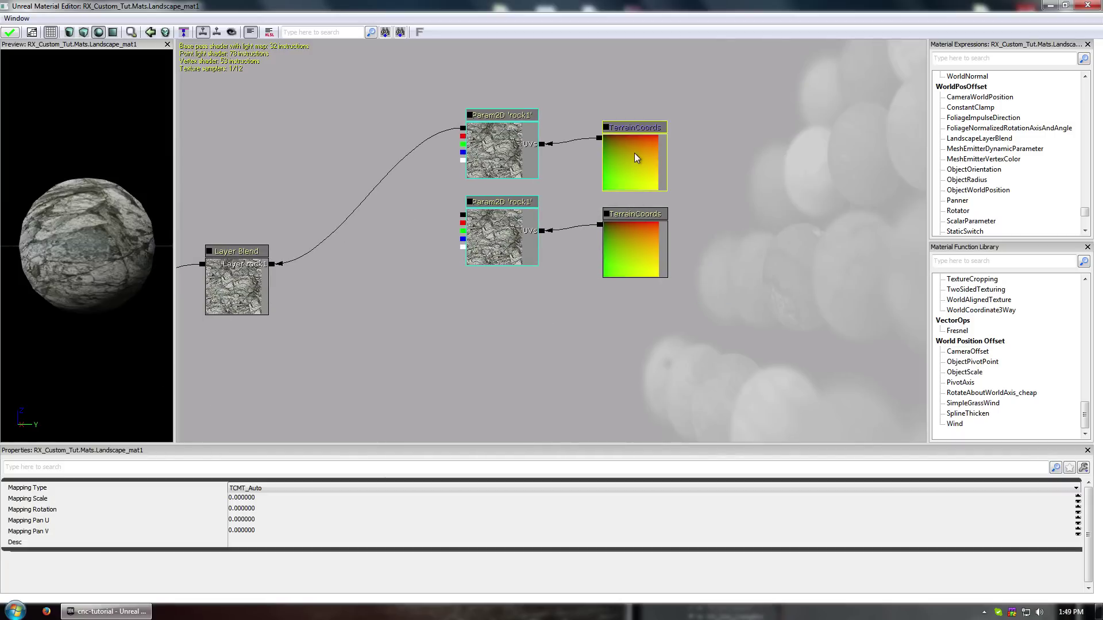
click(655, 224)
click(646, 236)
click(247, 498)
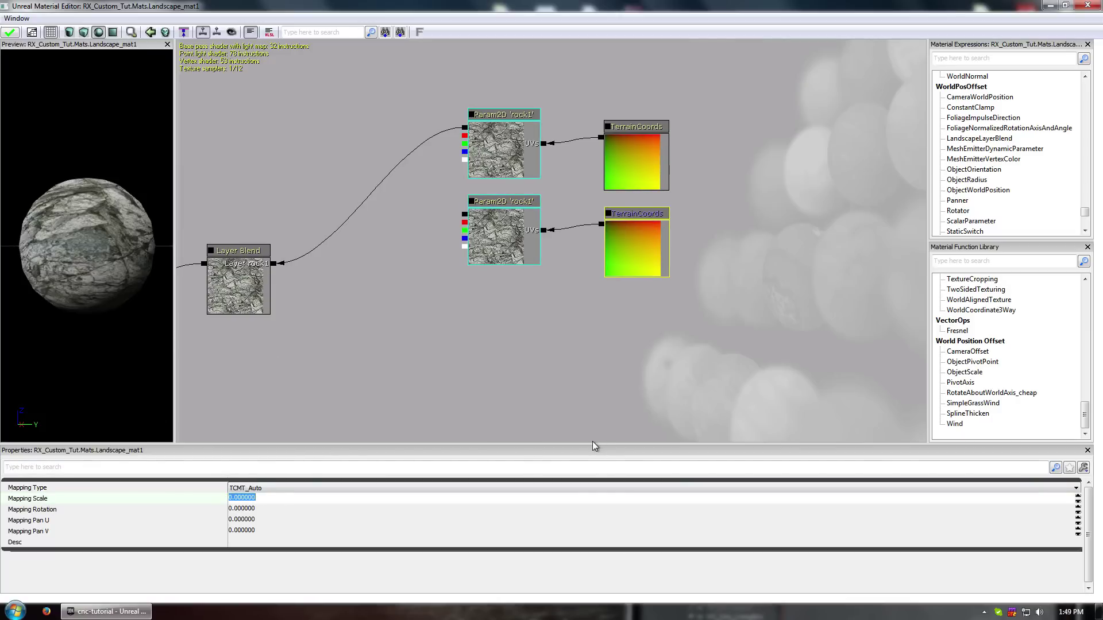
text(10)
key(Tab)
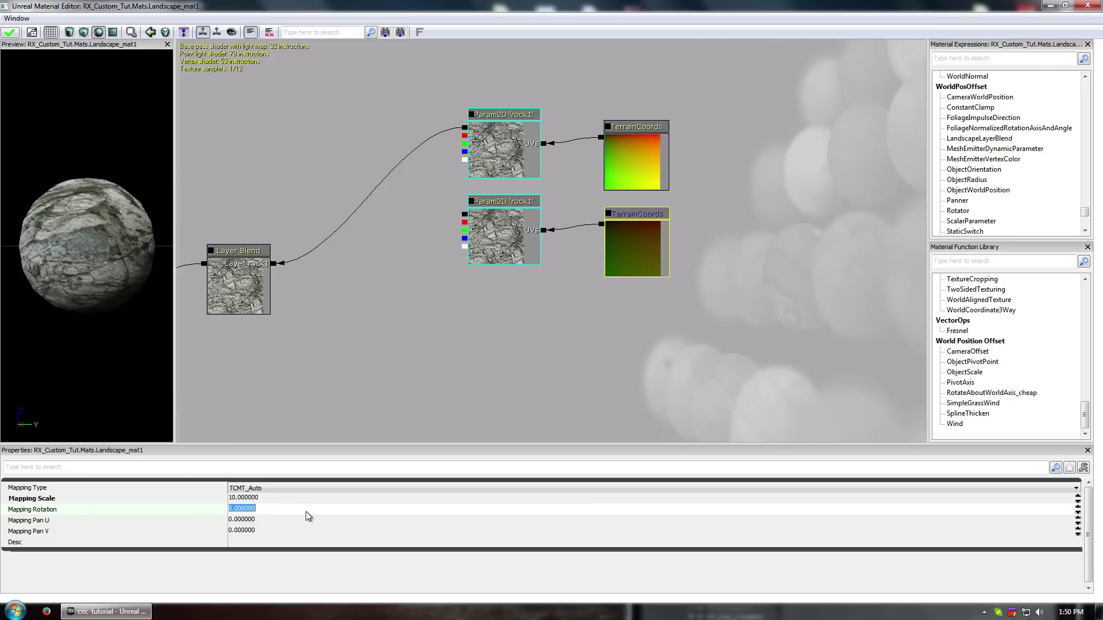
text(13)
click(240, 520)
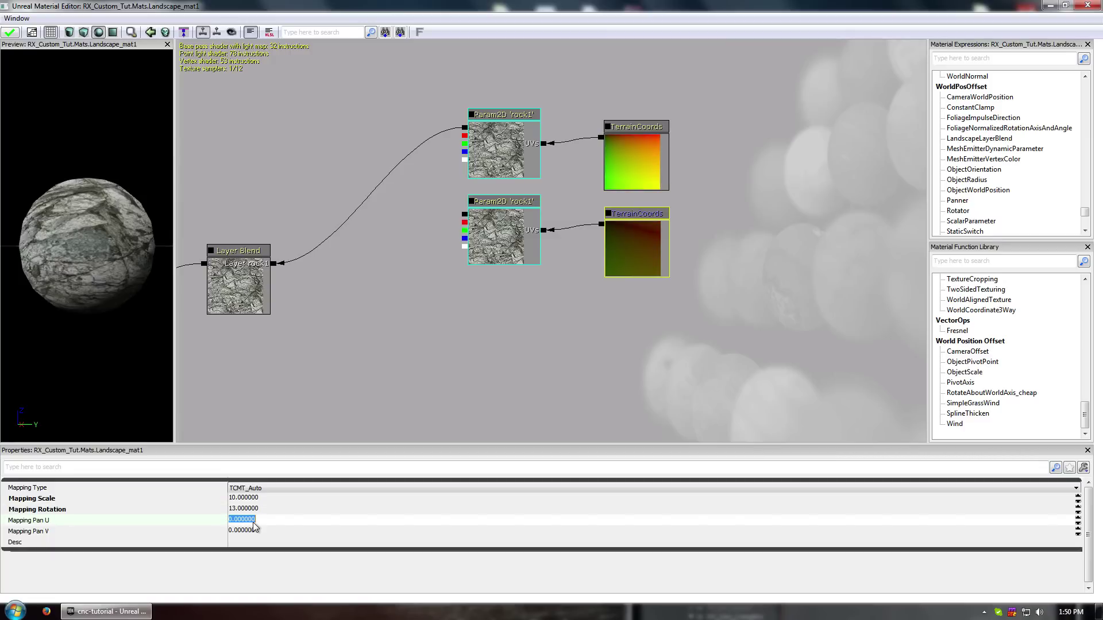
Duplicate the upper rock1 texture parameter node and place the copy above the TerrainCoords nodes
drag(456, 328, 413, 314)
click(515, 329)
drag(482, 314, 525, 349)
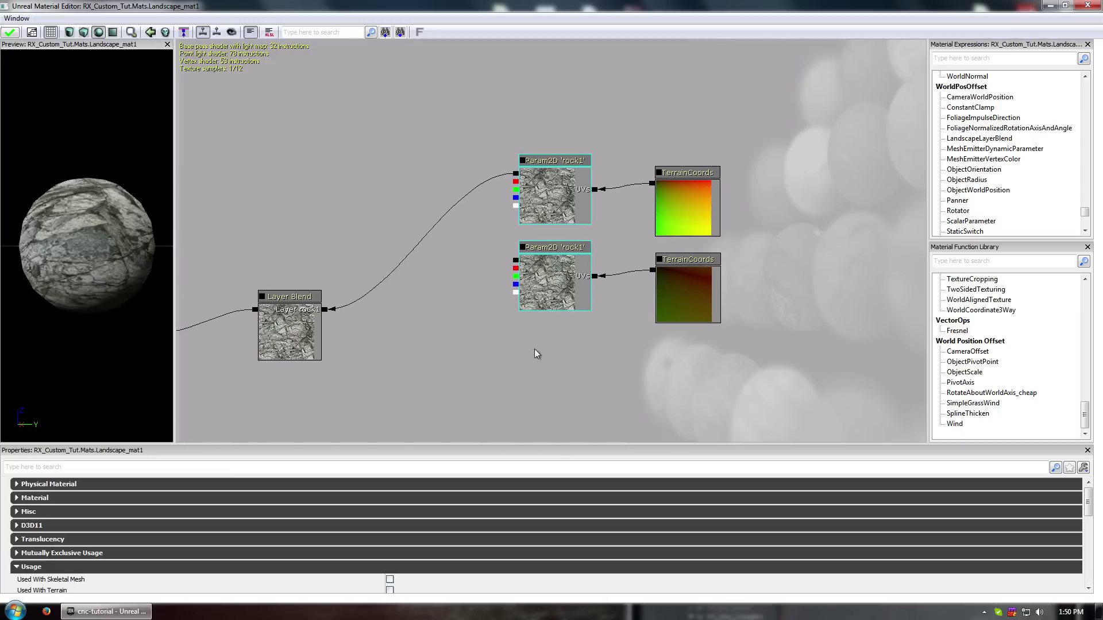
drag(599, 226, 557, 251)
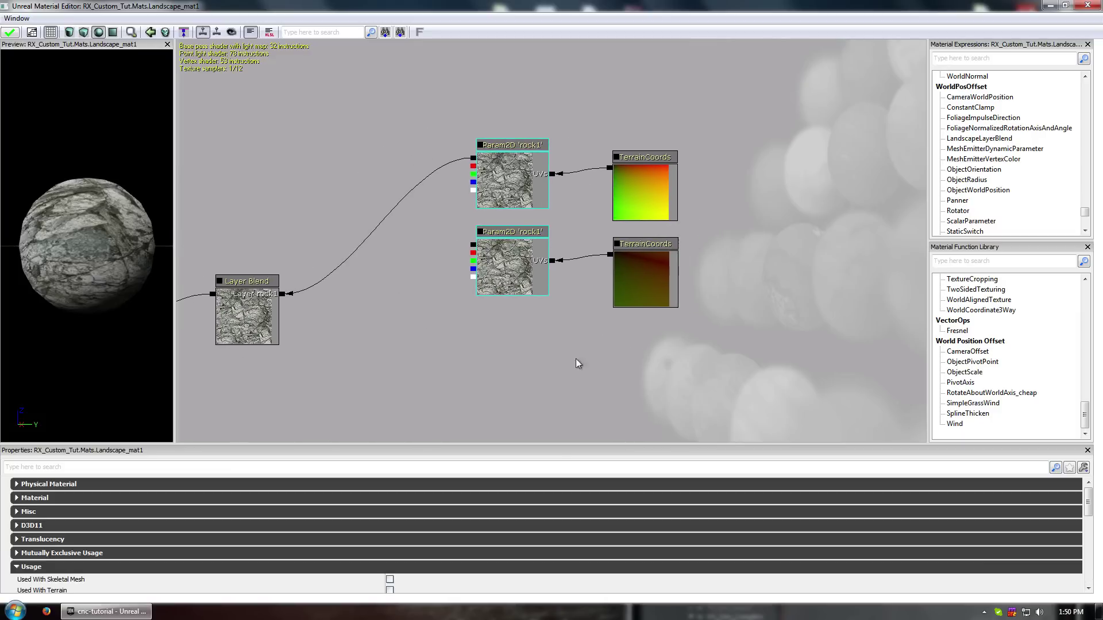
click(532, 186)
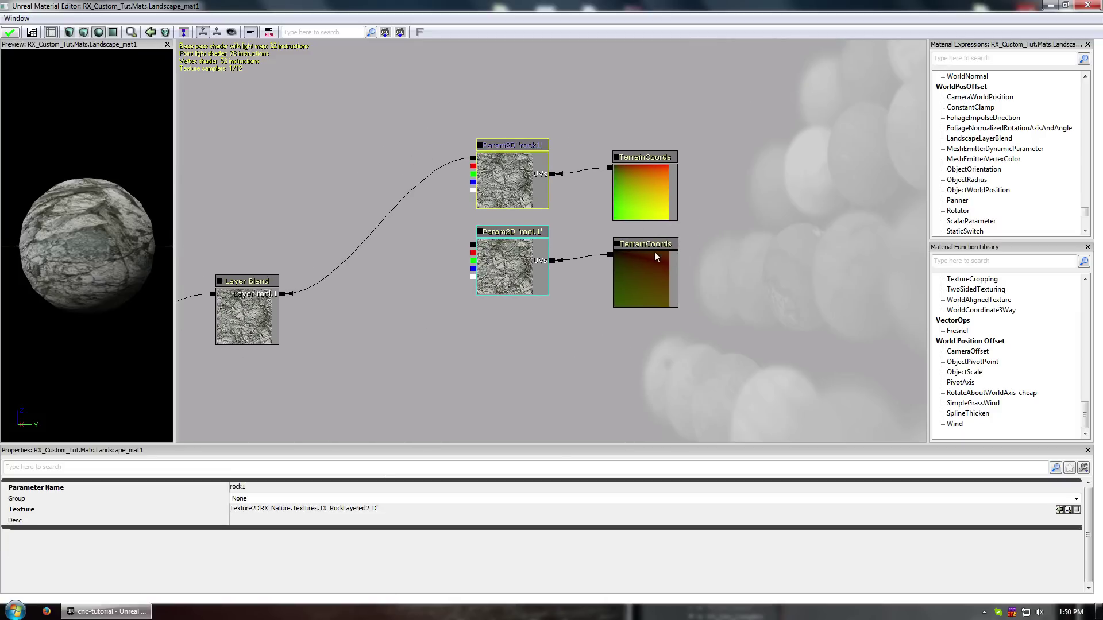
key(ctrl+w)
ctrl+drag(534, 192, 647, 87)
click(656, 185)
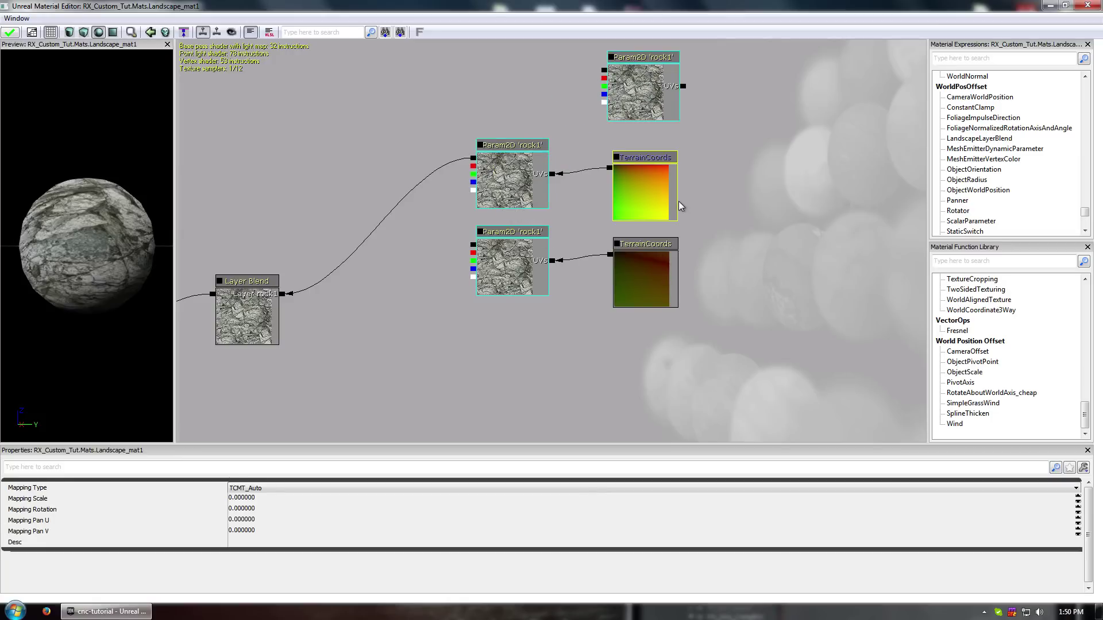
Duplicate the upper TerrainCoords node and connect the copy to the UVs of the topmost rock1 texture node
key(ctrl+w)
ctrl+drag(623, 185, 708, 76)
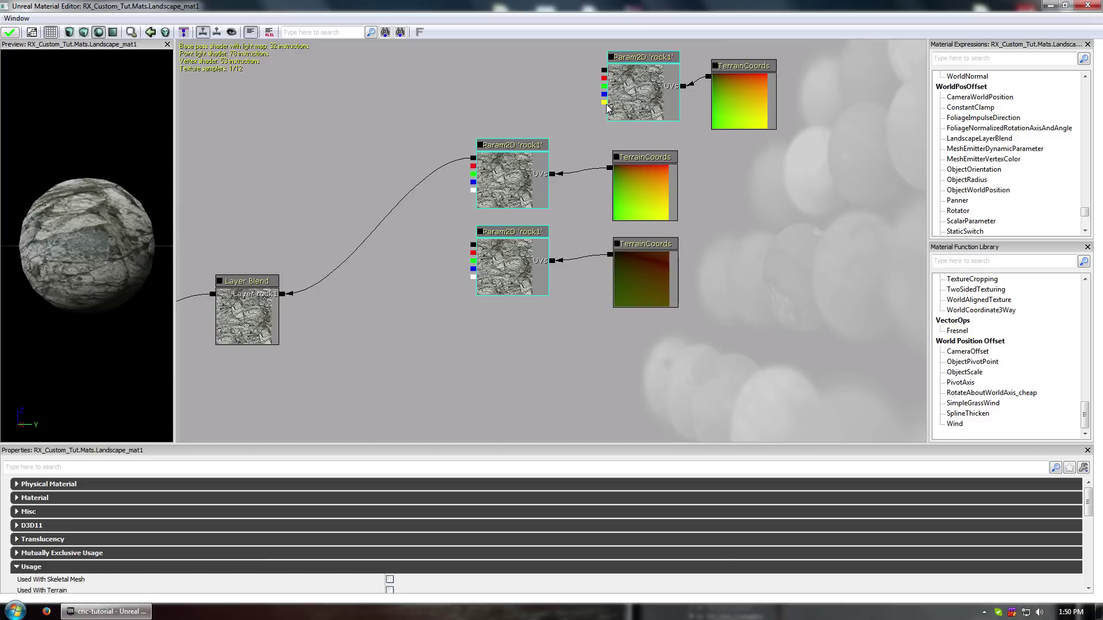
drag(492, 123, 495, 184)
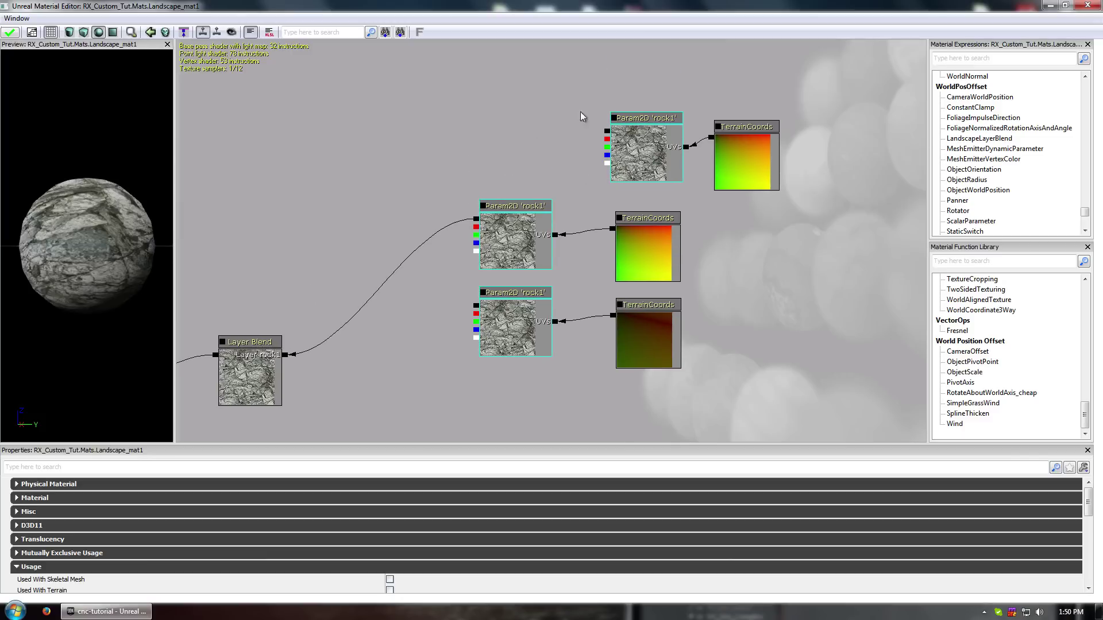
Add a Multiply node beside the topmost rock1 texture and connect both A and B to that texture's alpha output
click(949, 61)
text(mult)
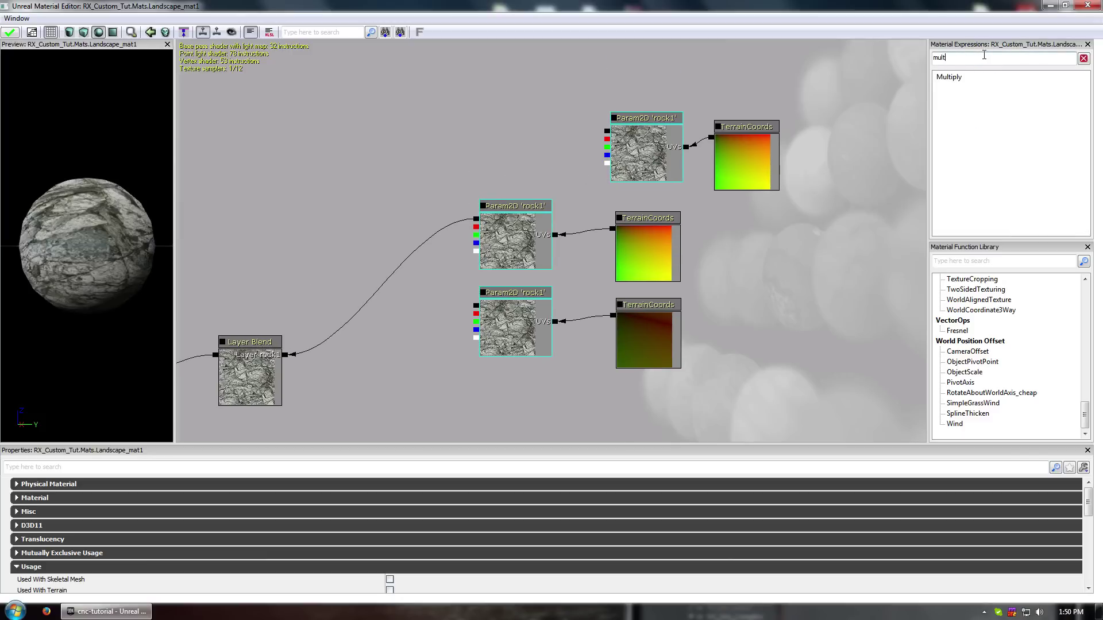
drag(949, 77, 642, 154)
drag(518, 150, 642, 186)
drag(518, 139, 642, 187)
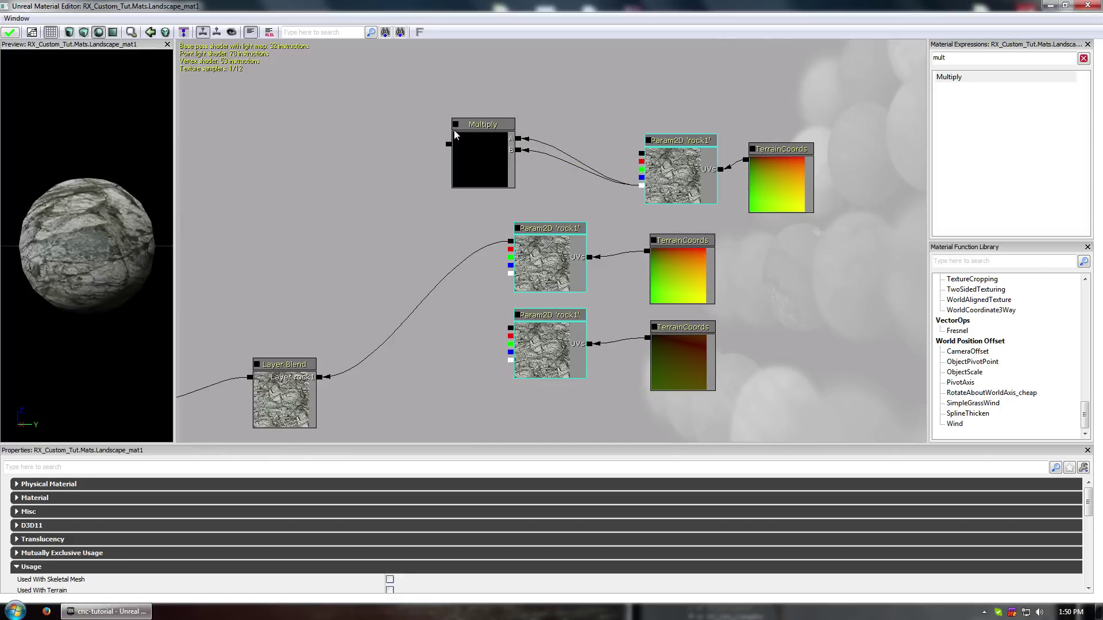
drag(433, 167, 457, 177)
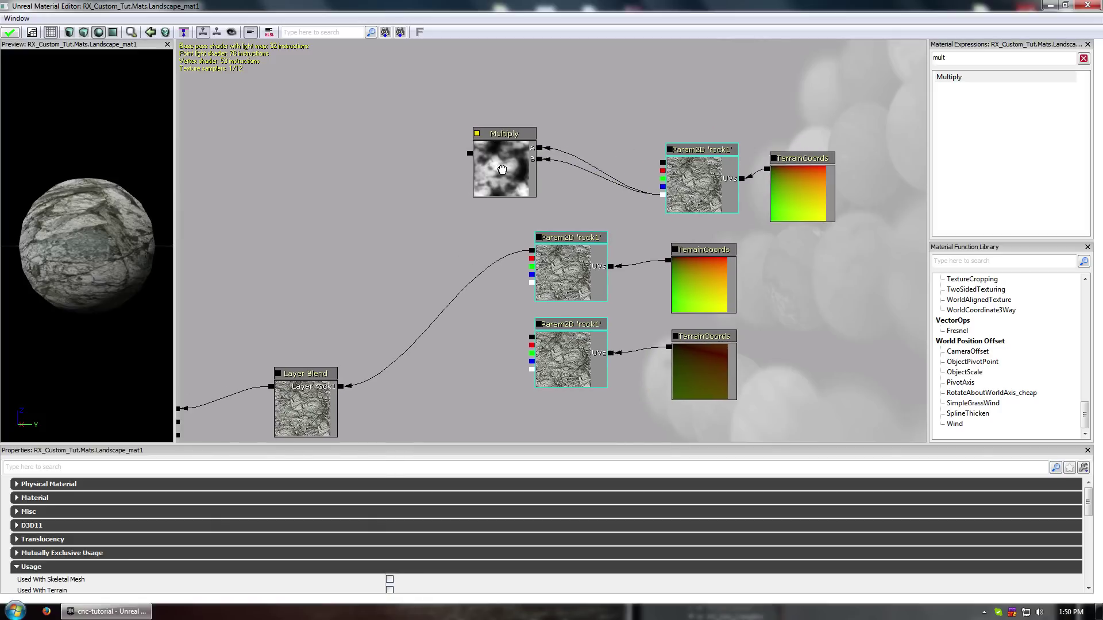
click(500, 171)
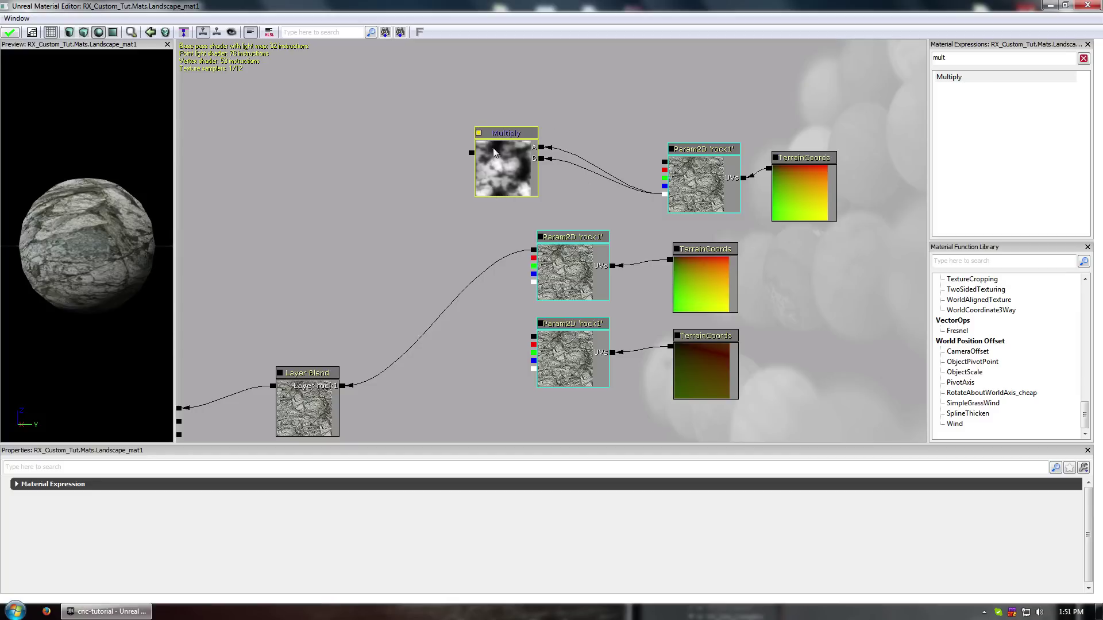
Try a Mapping Scale of 0.02 on the TerrainCoords node feeding the topmost rock1 texture
click(812, 176)
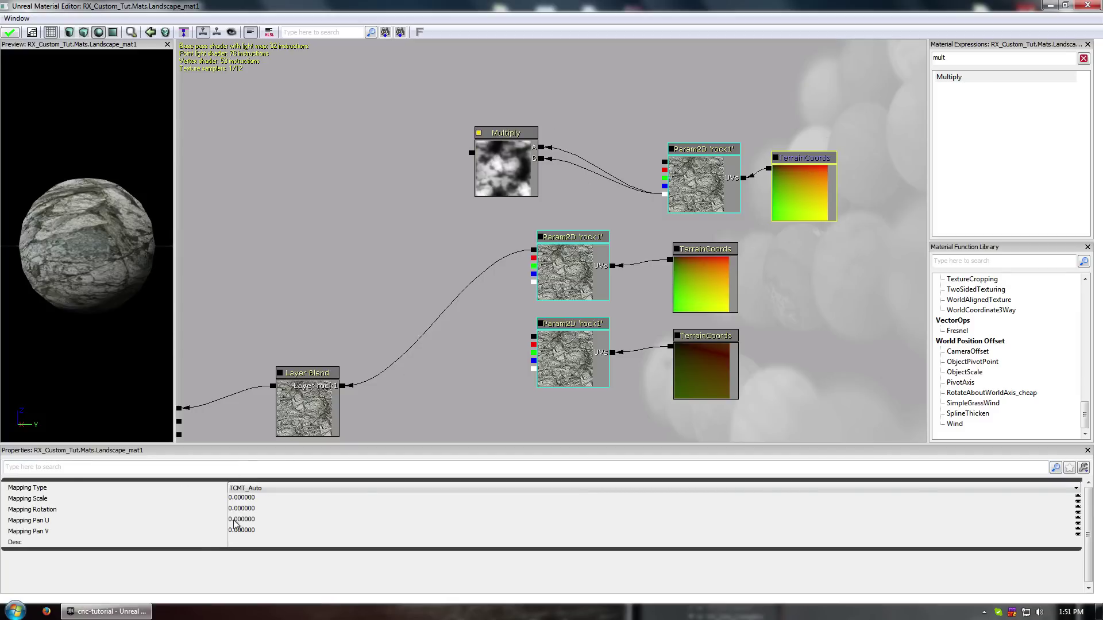
click(244, 499)
text(0.0)
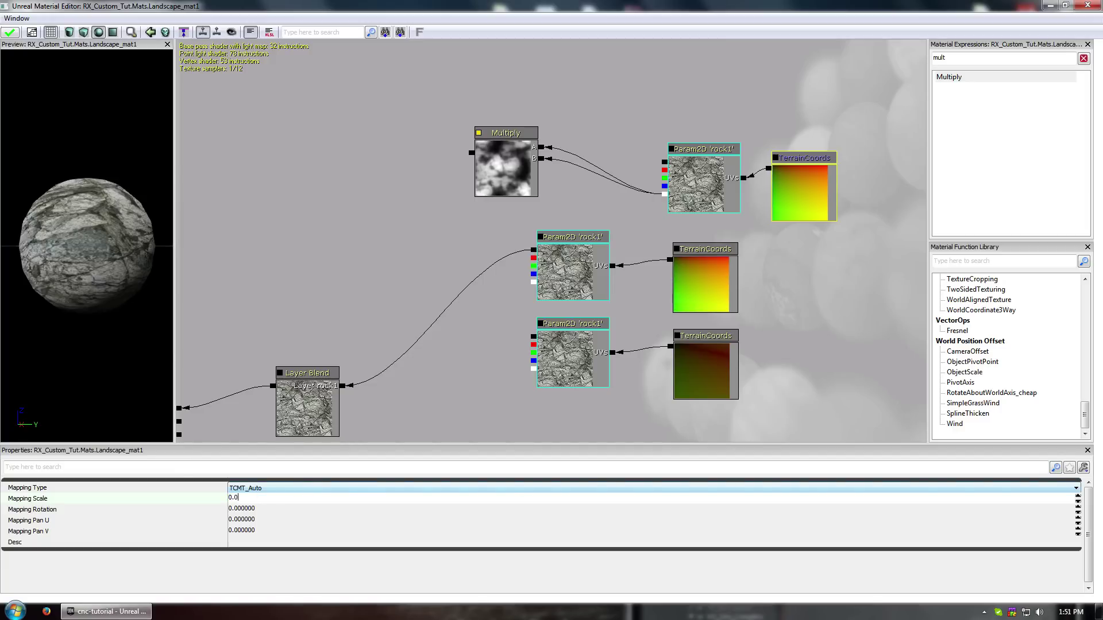
text(2)
key(Tab)
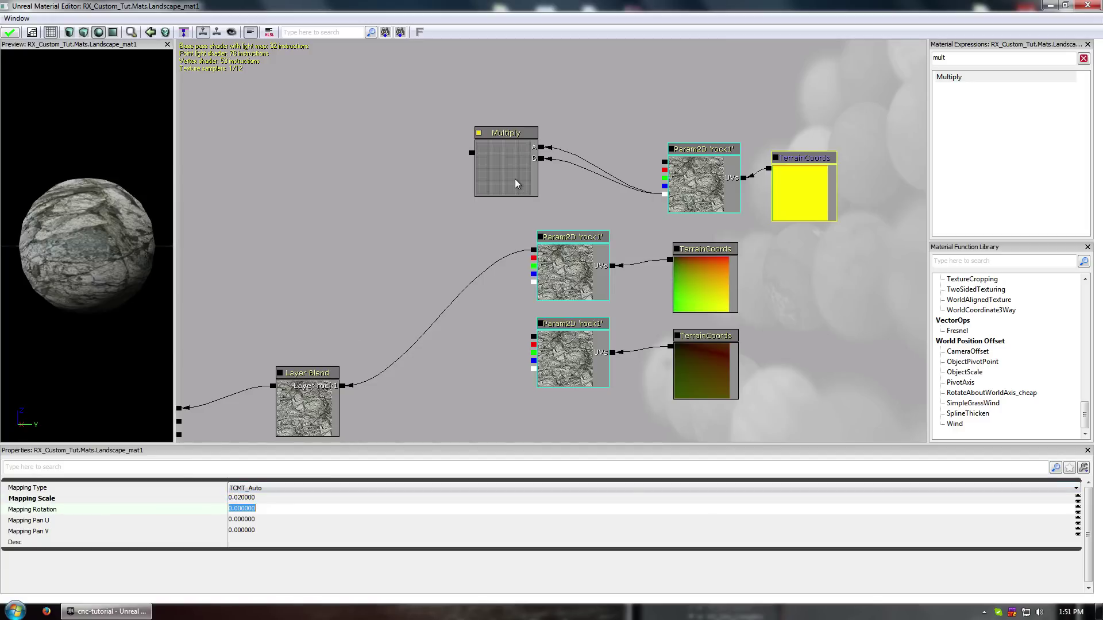
Set the Mapping Scale of the topmost TerrainCoords node to 31
click(252, 500)
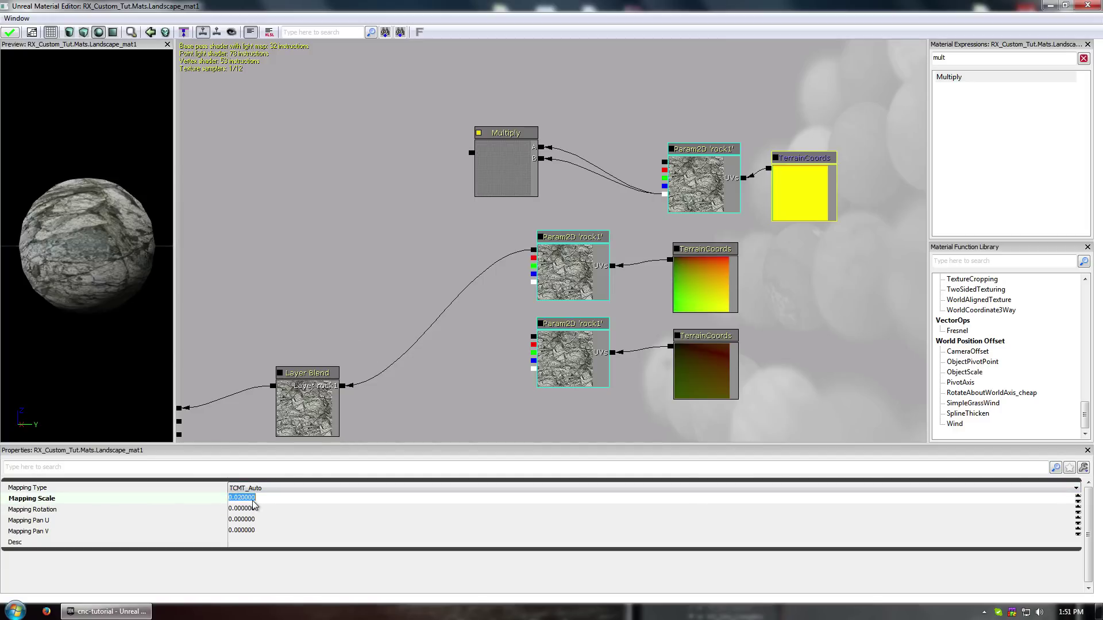
text(31)
key(Return)
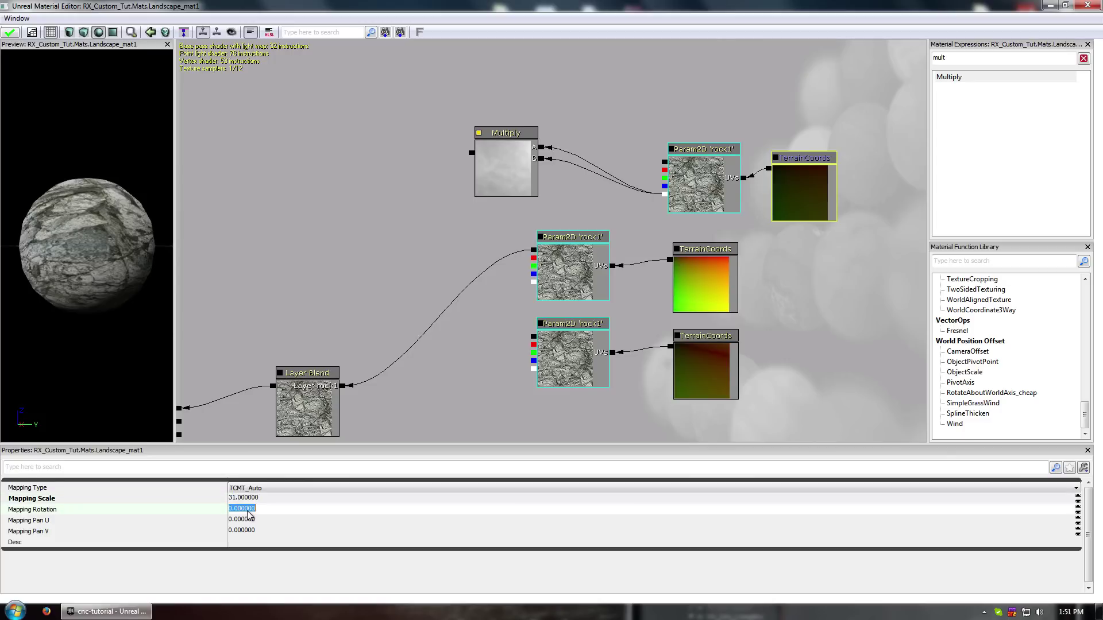
Move the Multiply node, its rock1 texture and its TerrainCoords node together farther away from the Layer Blend node
click(512, 172)
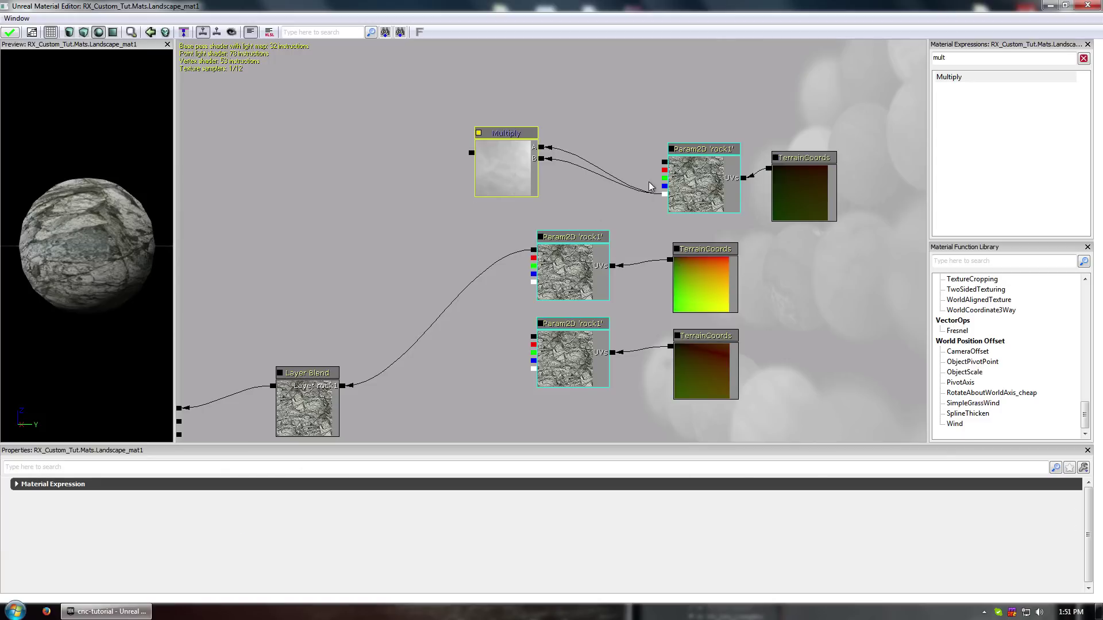
drag(518, 177, 545, 159)
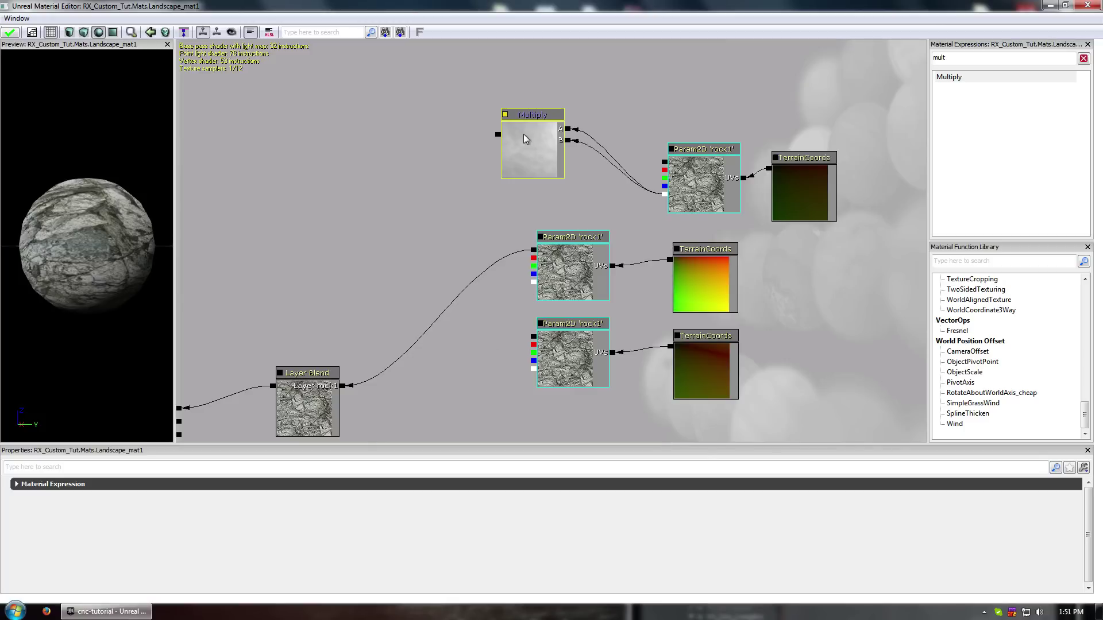
ctrl+click(711, 181)
ctrl+click(805, 172)
drag(555, 172, 717, 198)
drag(792, 266, 760, 238)
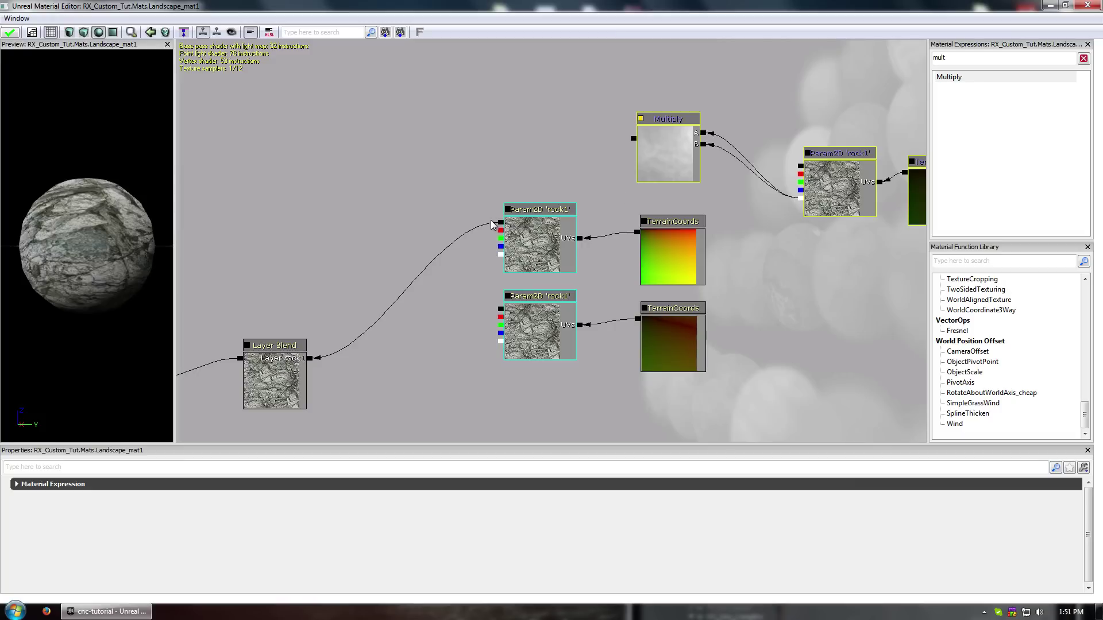
Add a LinearInterpolate node and connect its A to the upper and B to the lower rock1 texture's colour output
drag(978, 58, 2, 87)
text(int)
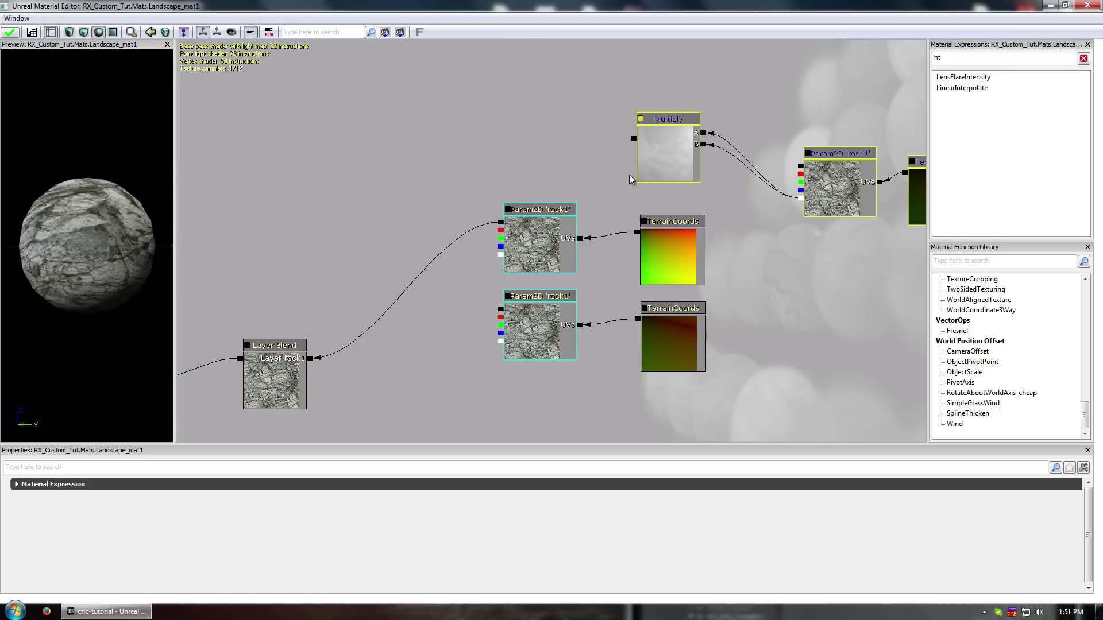
click(956, 89)
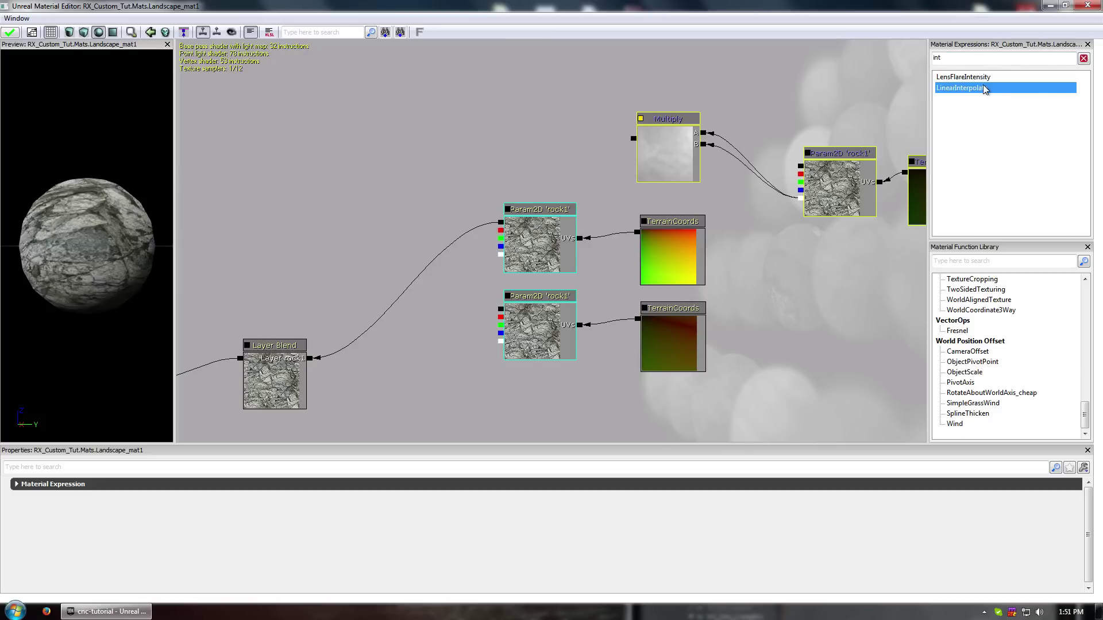
drag(966, 89, 461, 146)
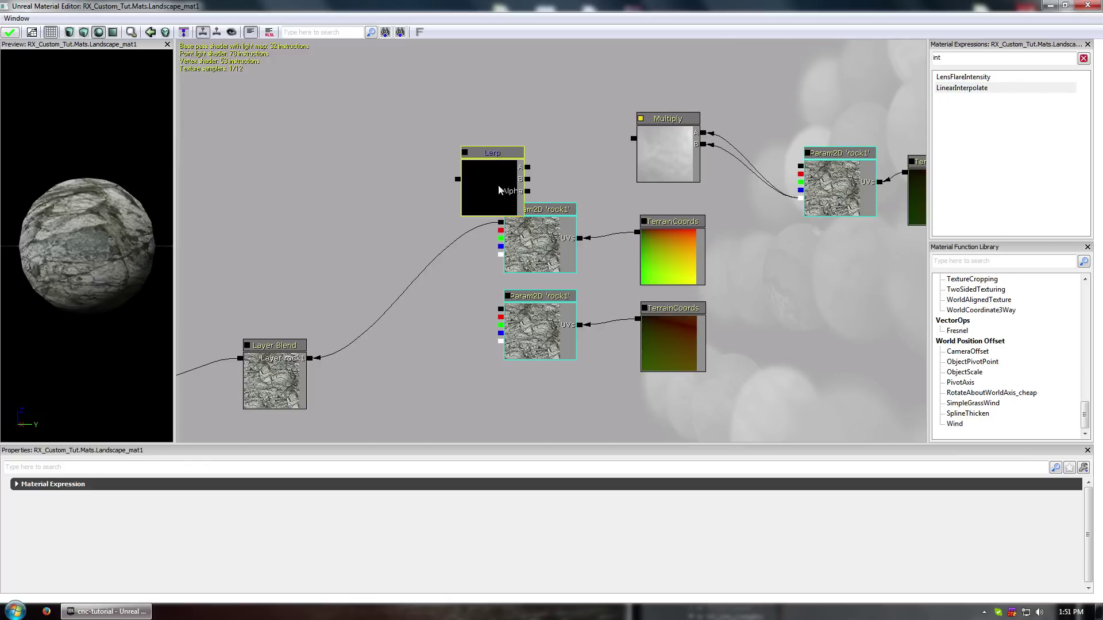
drag(493, 196, 393, 196)
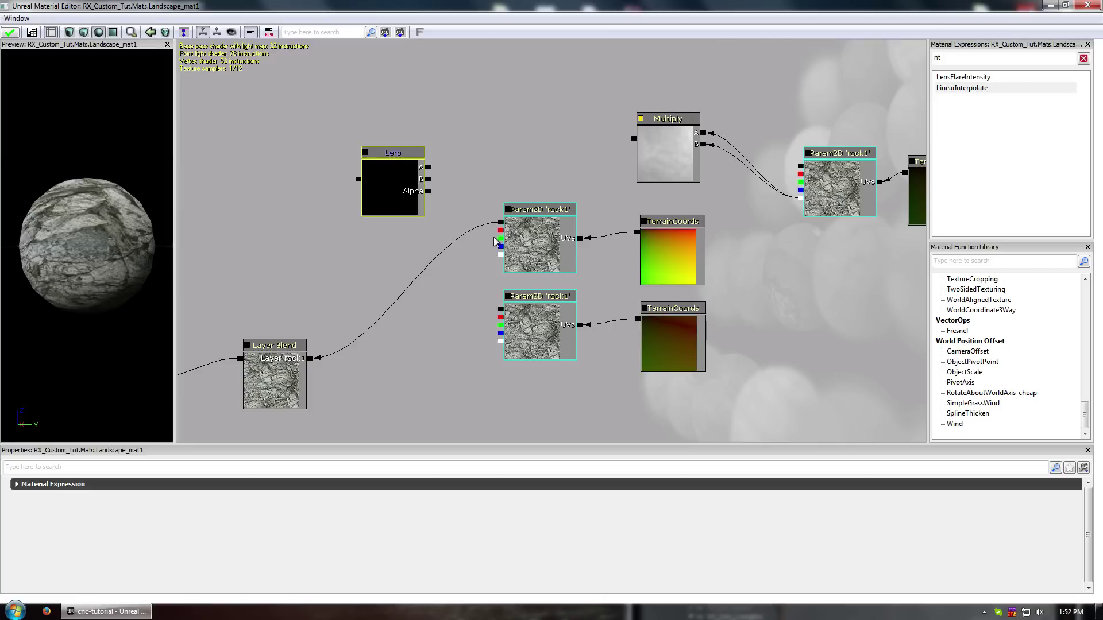
drag(428, 167, 501, 223)
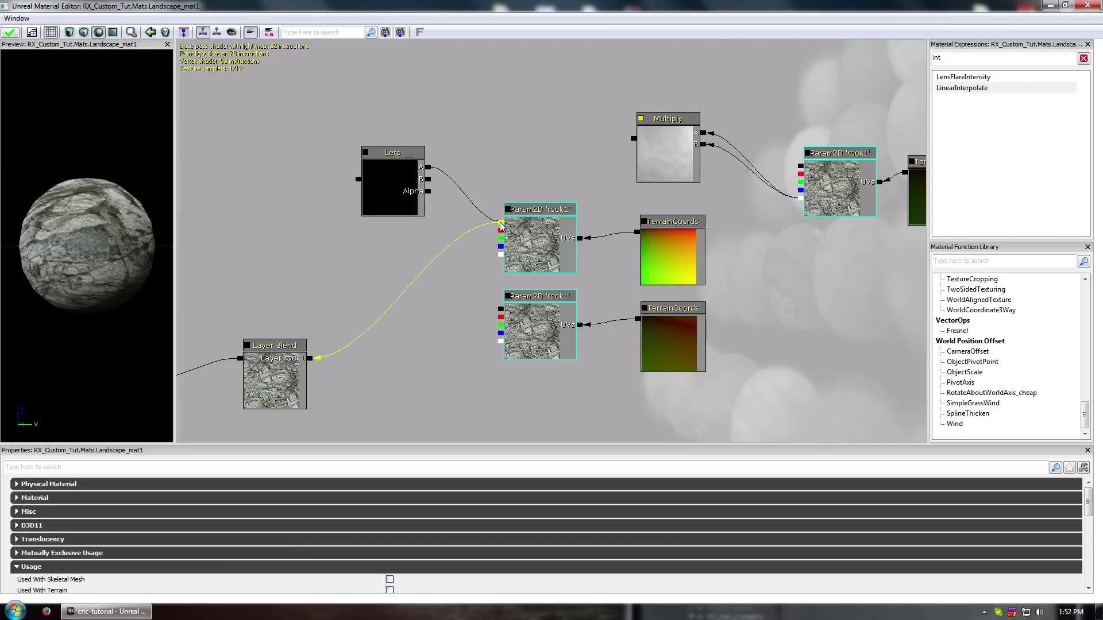
drag(428, 179, 501, 309)
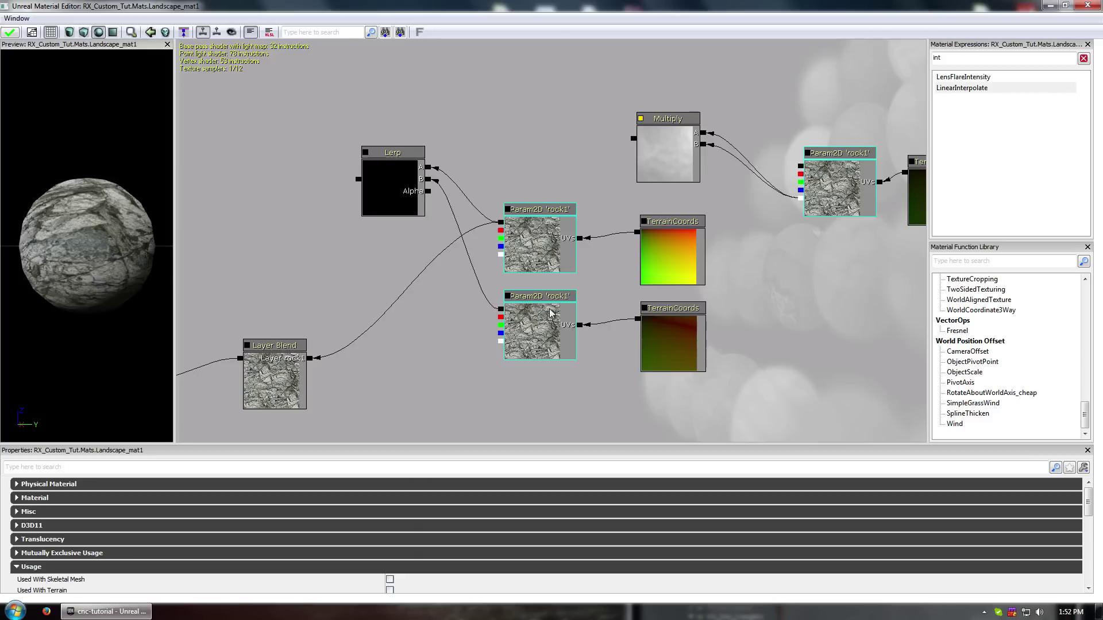
Enable real-time preview on the two rock1 textures feeding the Lerp and disable it on the Multiply node
click(555, 332)
drag(508, 298, 536, 248)
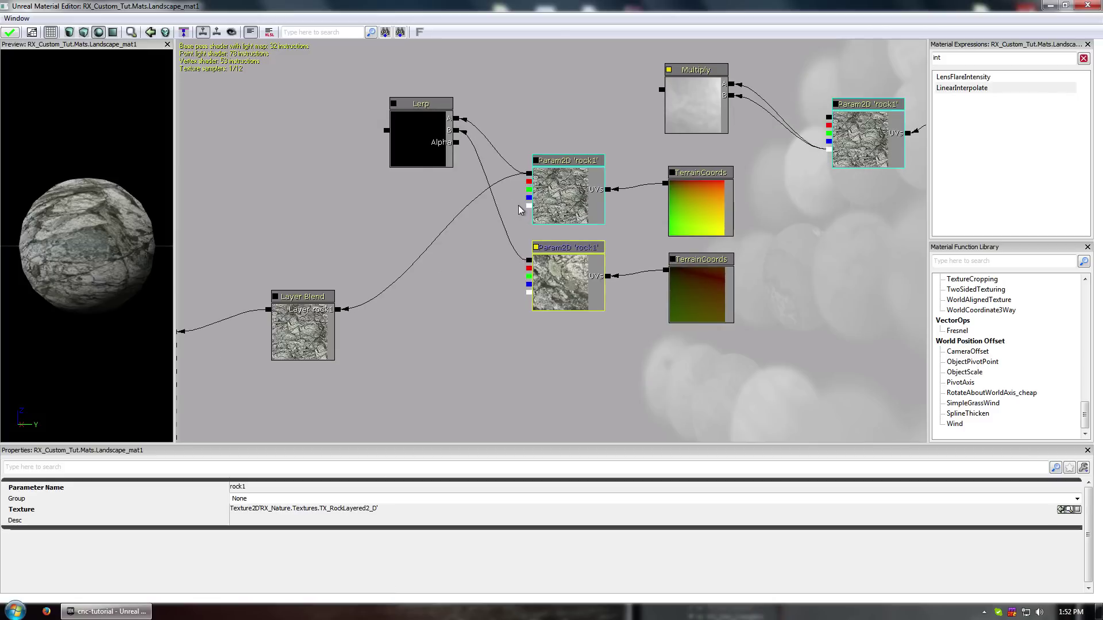
drag(537, 161, 530, 448)
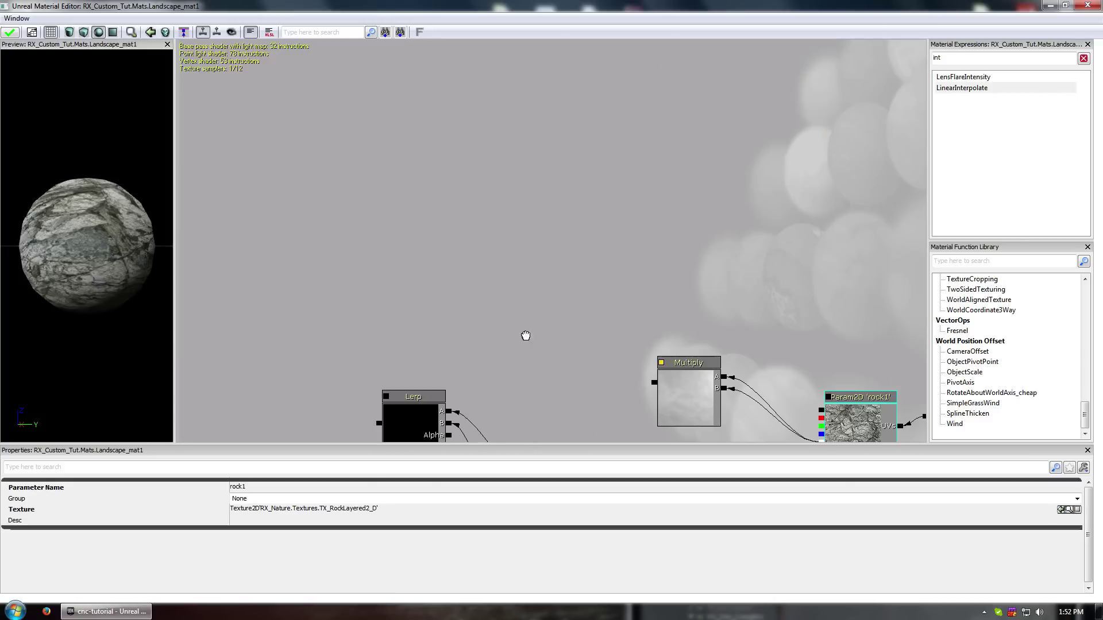
drag(543, 368, 386, 169)
drag(661, 325, 659, 215)
click(506, 55)
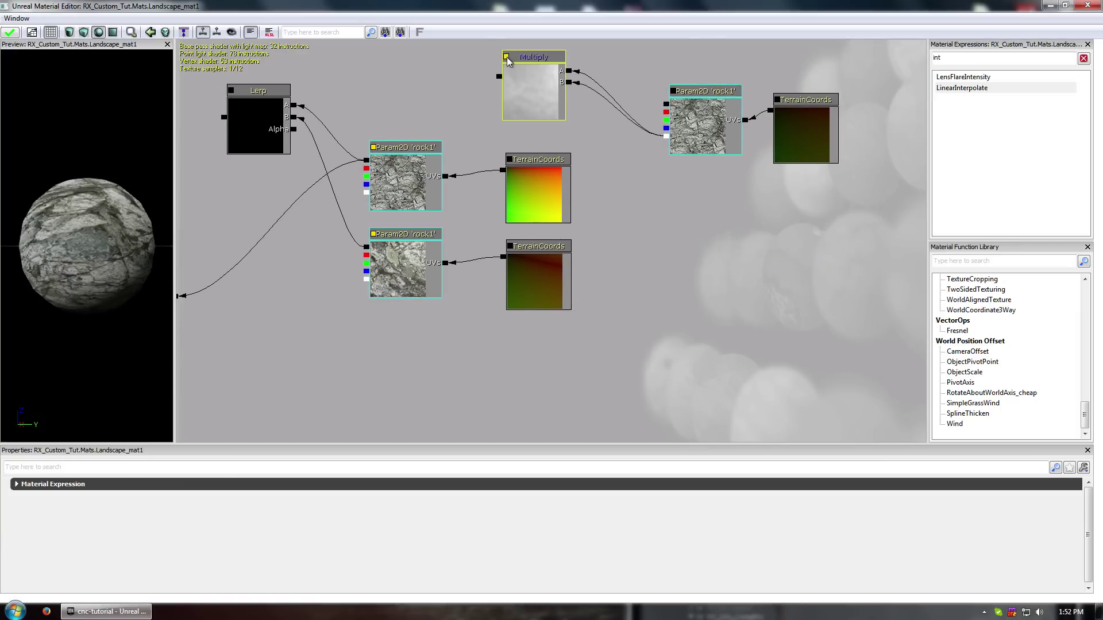
drag(390, 103, 453, 108)
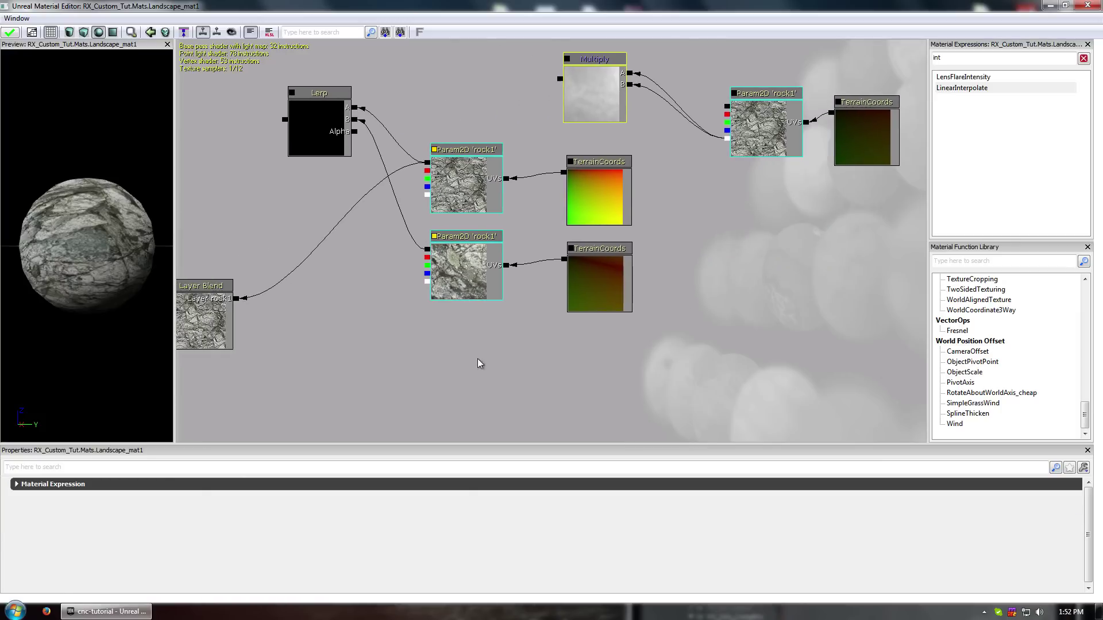
click(478, 364)
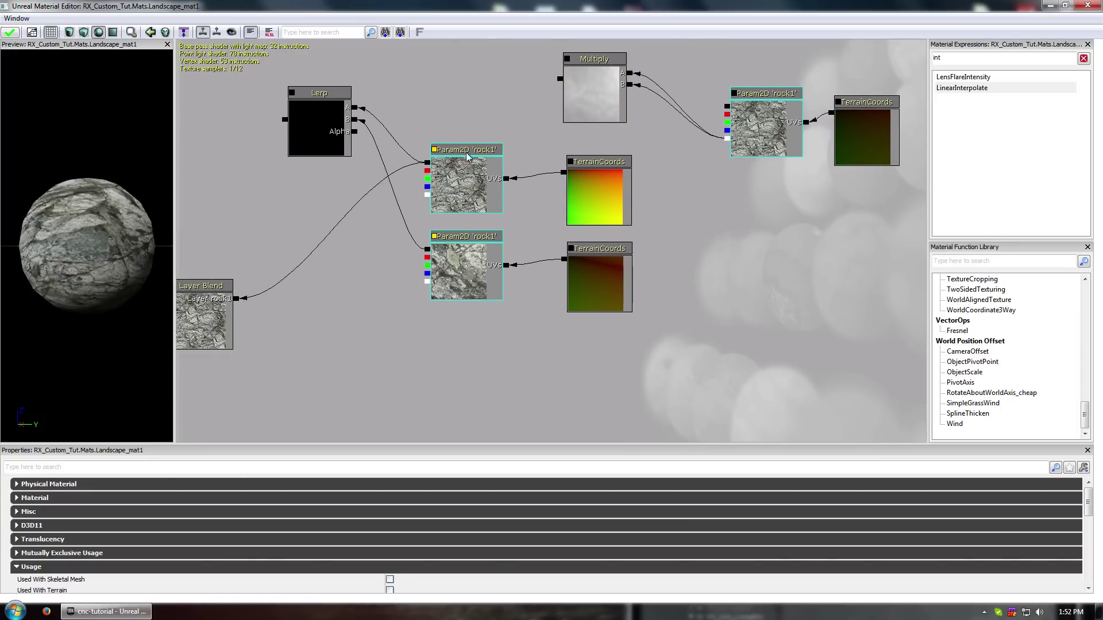
Connect the Lerp output to the Layer Blend's rock1 input and the Multiply output to the Lerp's Alpha
drag(345, 278, 354, 338)
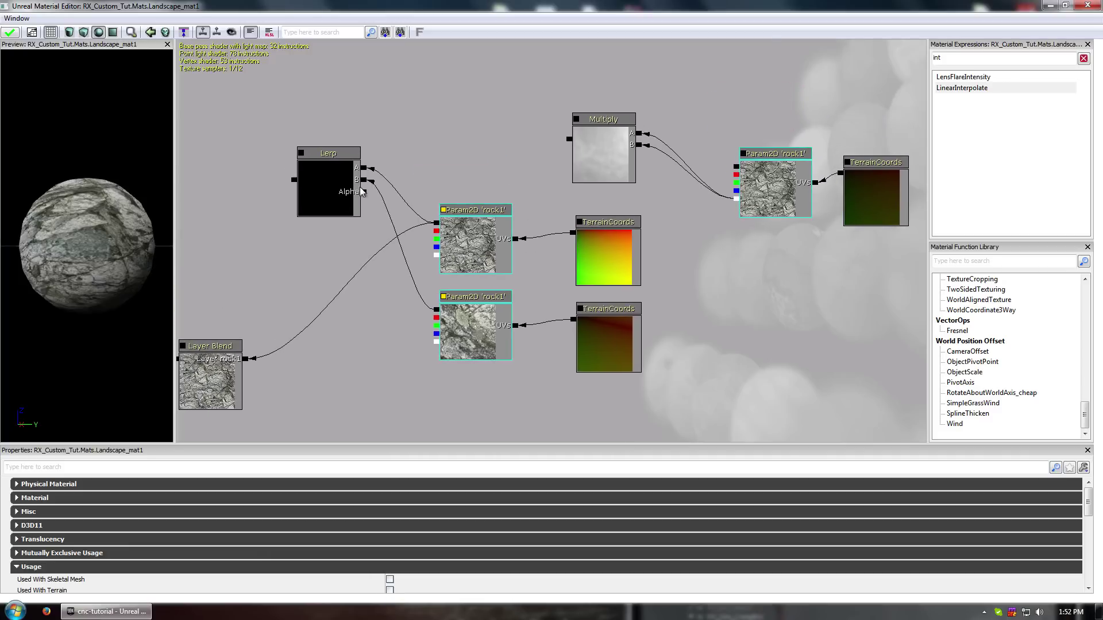
drag(298, 179, 363, 369)
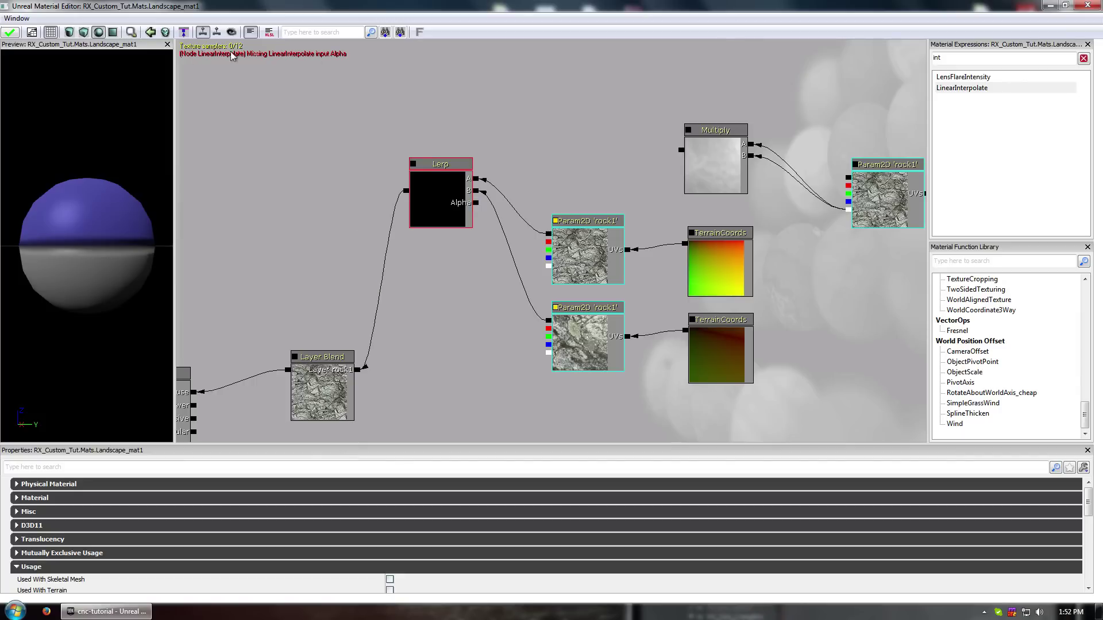
drag(476, 203, 681, 150)
drag(92, 234, 167, 241)
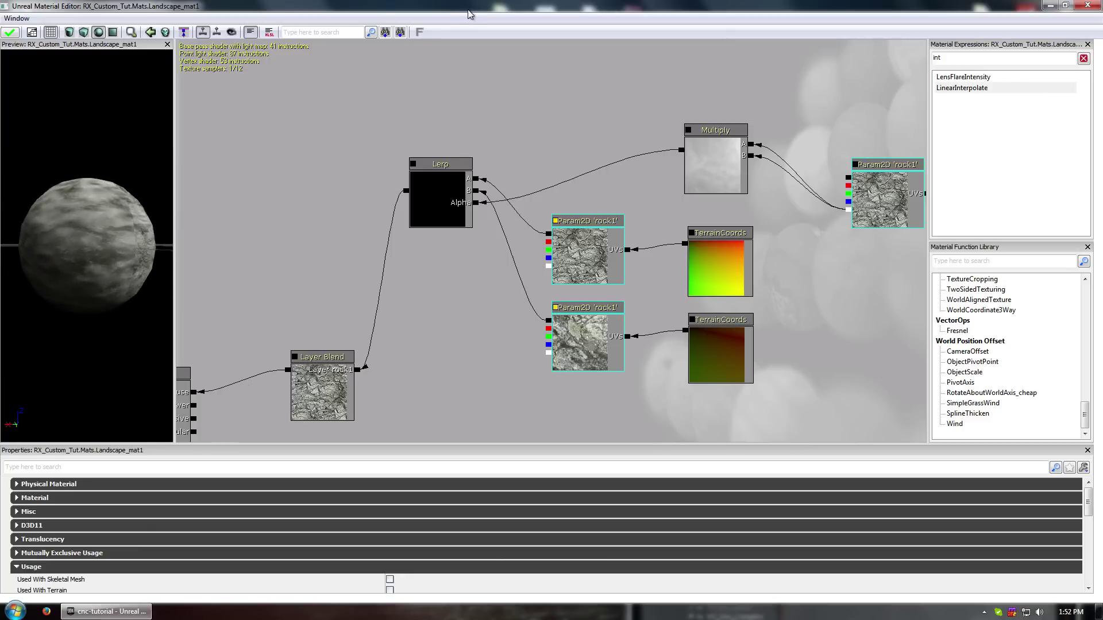
Apply the material changes and restore the editor to a smaller window so the terrain can be inspected
click(10, 32)
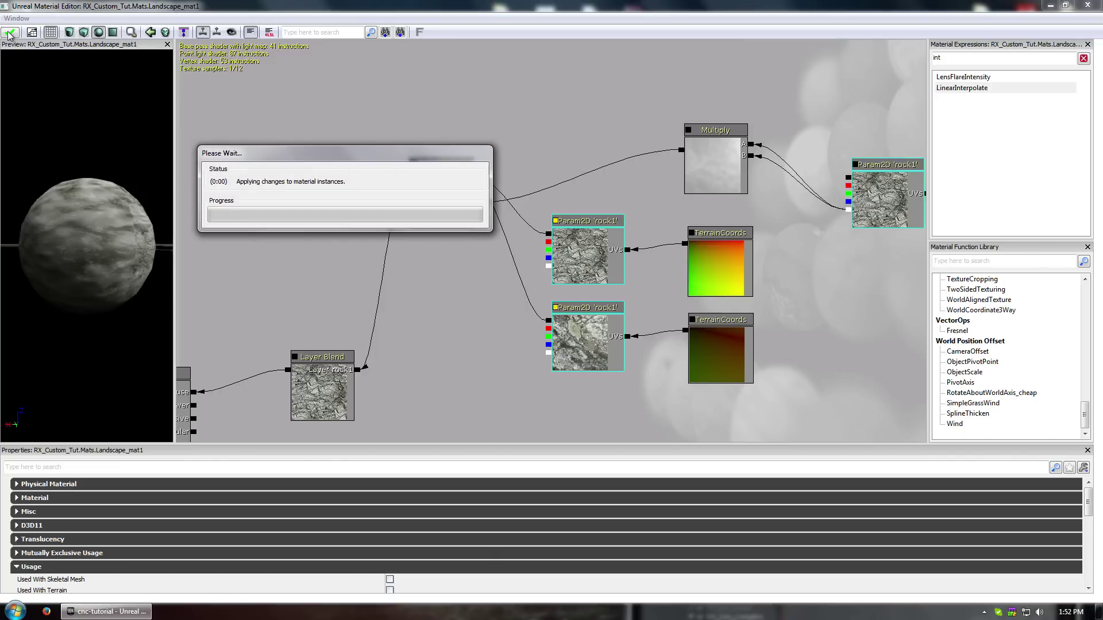
drag(403, 8, 632, 66)
drag(331, 269, 285, 201)
right_drag(284, 201, 304, 215)
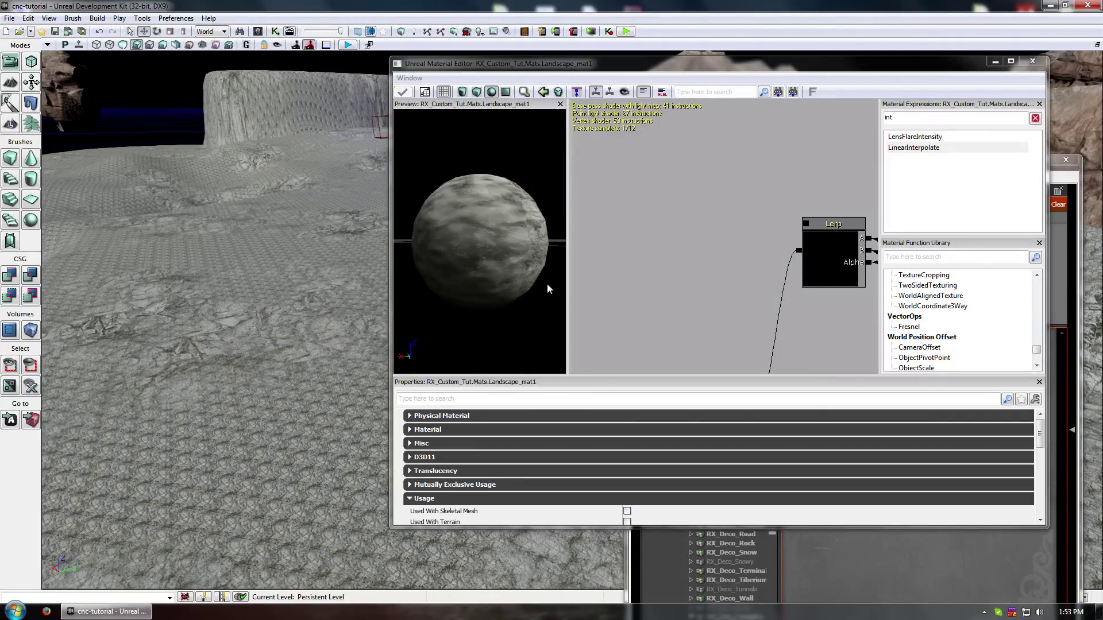
Set the Mapping Scale of the TerrainCoords node behind the Multiply mask to 7 and apply the material
drag(724, 197, 608, 204)
drag(775, 207, 639, 206)
click(814, 241)
drag(752, 167, 577, 167)
click(748, 254)
click(552, 431)
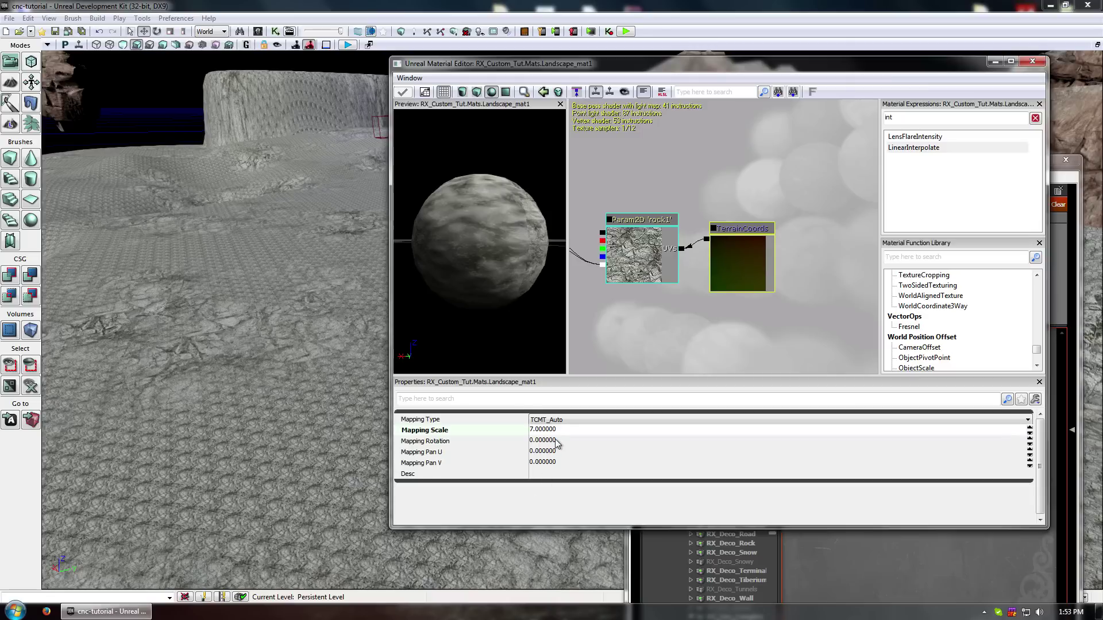
click(555, 441)
click(405, 92)
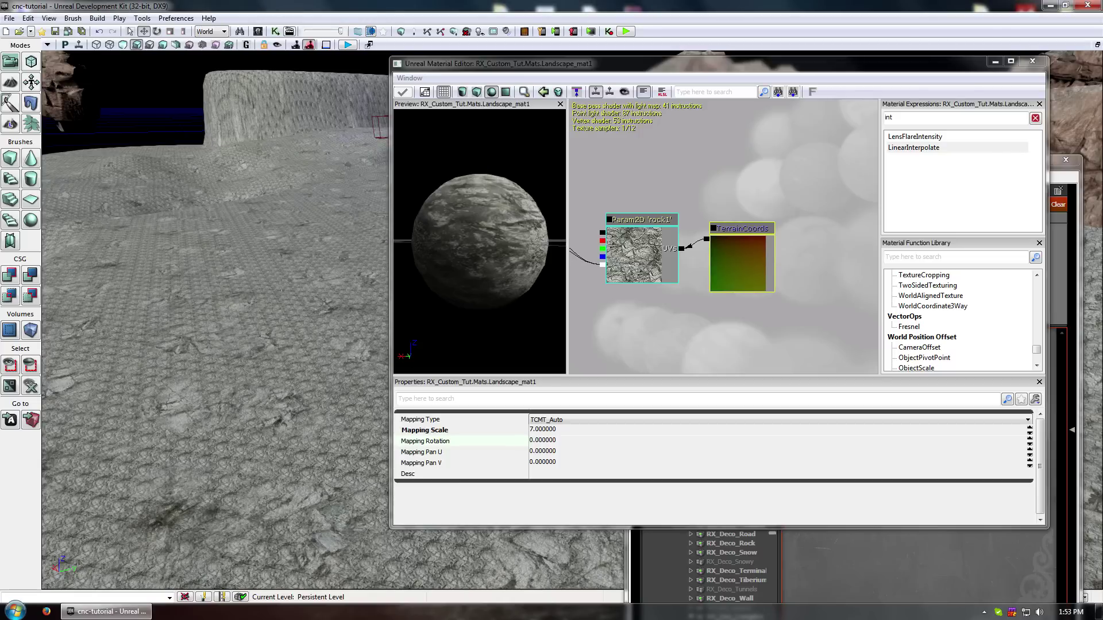
Search the Content Browser for "cloud" and limit the results to textures
mouse_move(229, 345)
mouse_down()
mouse_move(210, 359)
mouse_move(264, 339)
mouse_move(218, 345)
mouse_up()
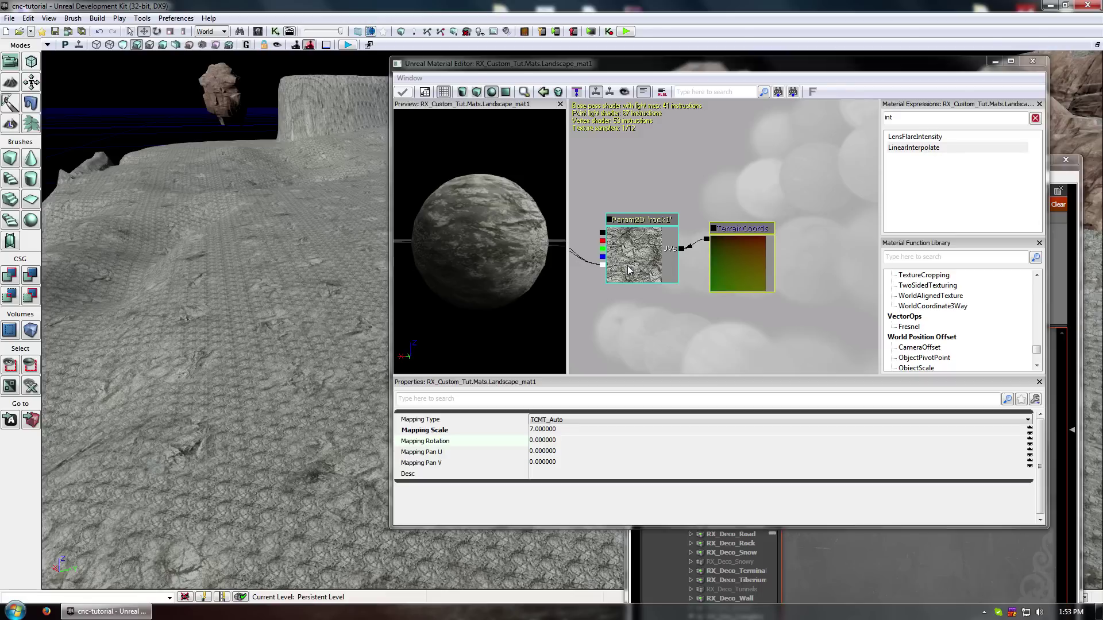
drag(626, 68, 457, 65)
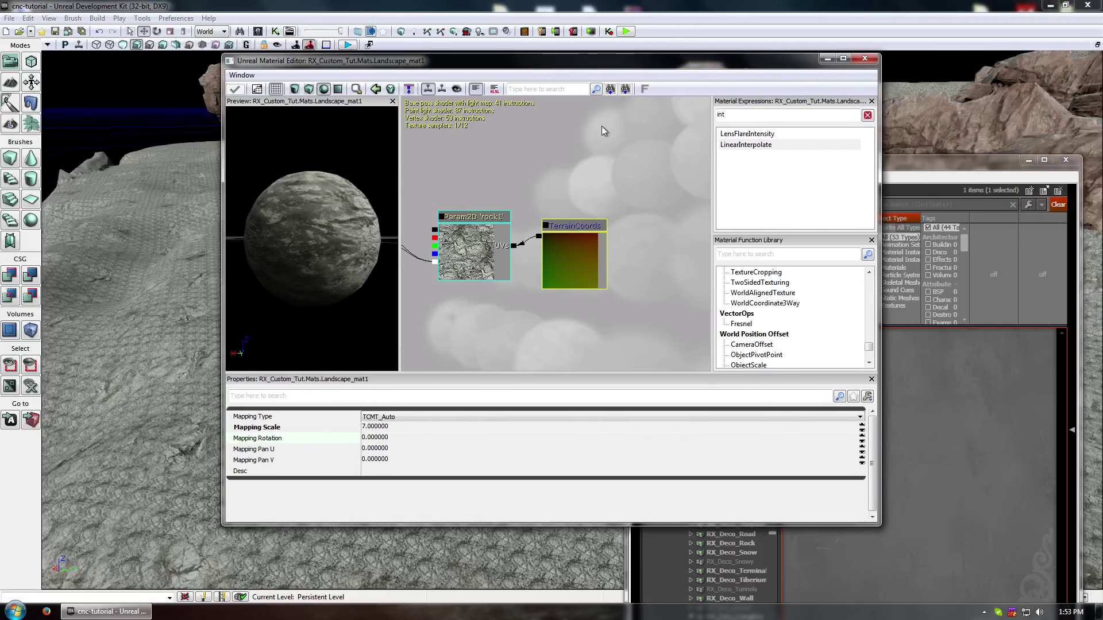
click(980, 214)
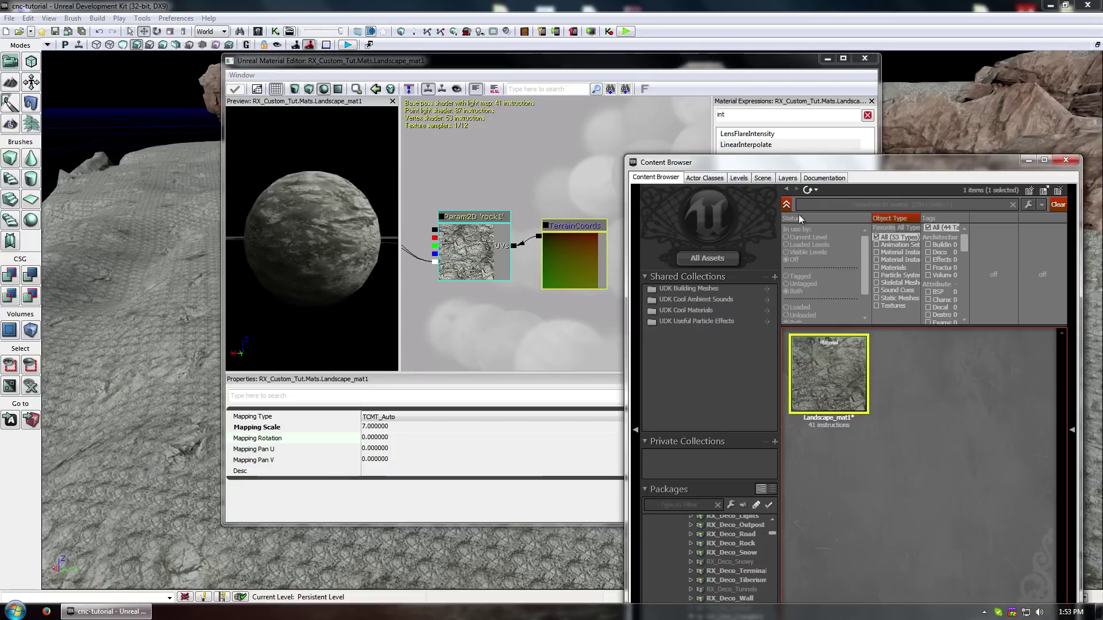
click(828, 205)
text(clouse)
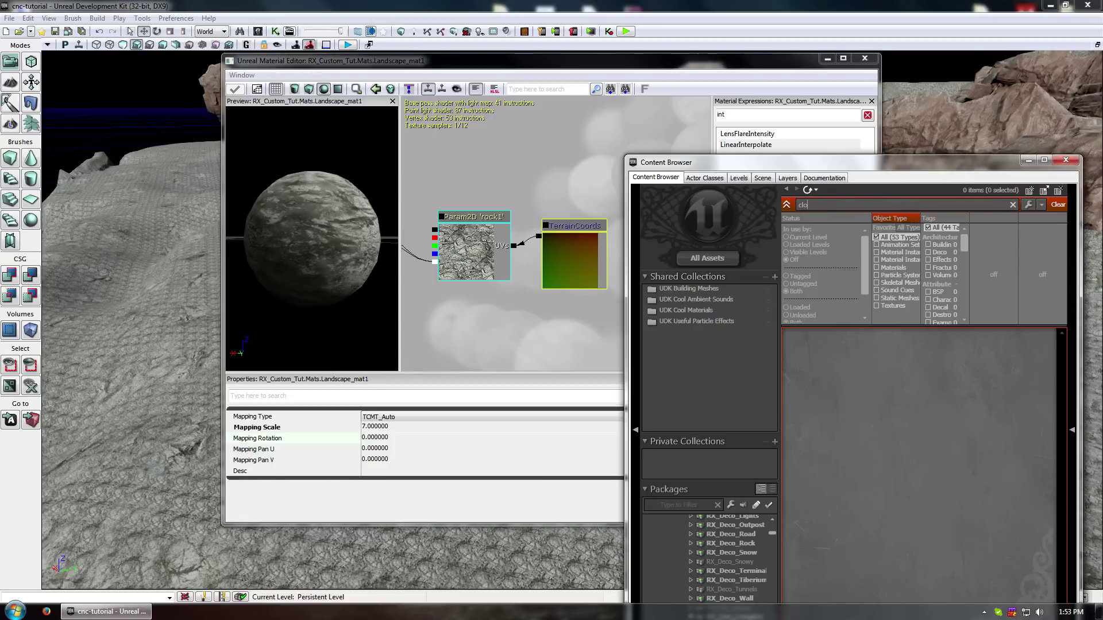
key(BackSpace)
key(BackSpace)
text(d)
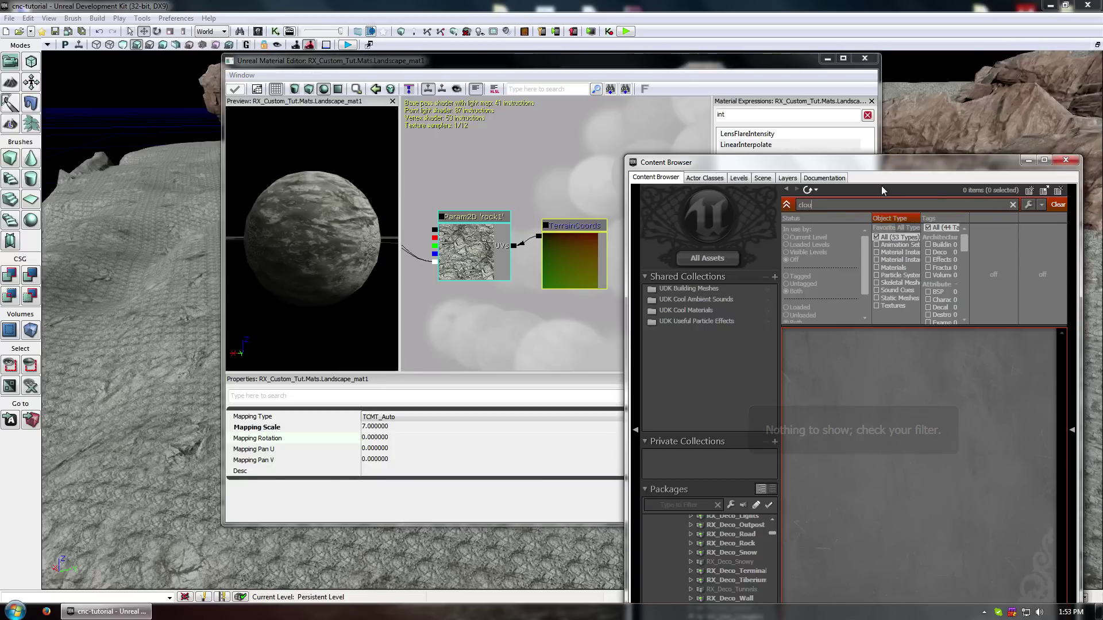
click(877, 306)
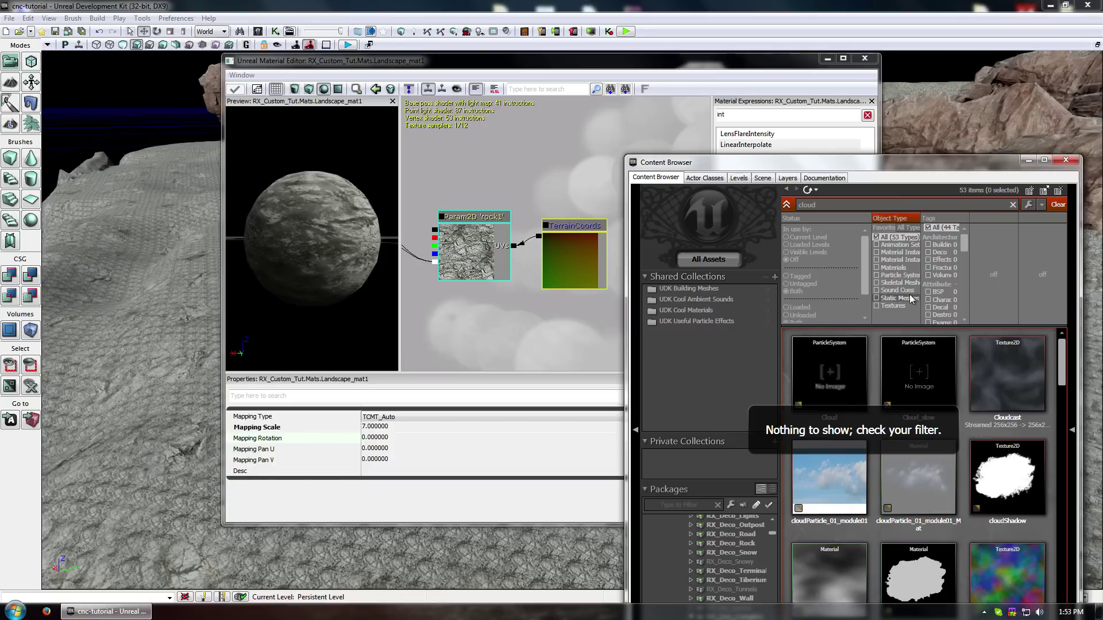
Add the T_UDK_Cloud_Noise01 texture to the Landscape_mat1 material graph as a Texture Sample
drag(909, 158, 908, 73)
click(987, 398)
scroll(1039, 404, down, 3)
scroll(1034, 425, down, 2)
click(1011, 431)
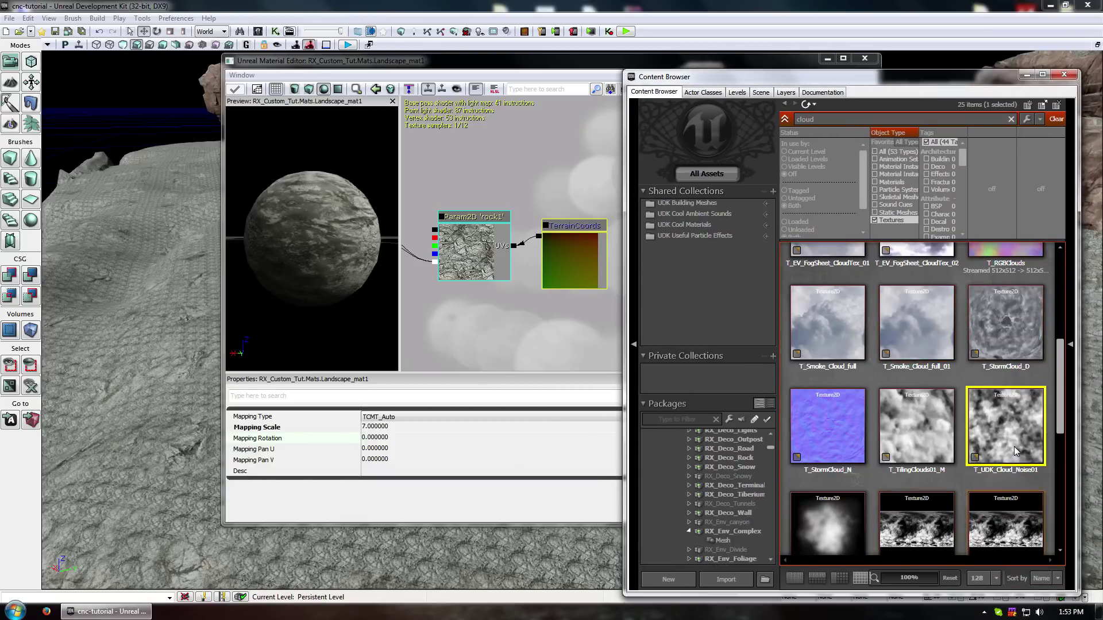
drag(1013, 454, 566, 362)
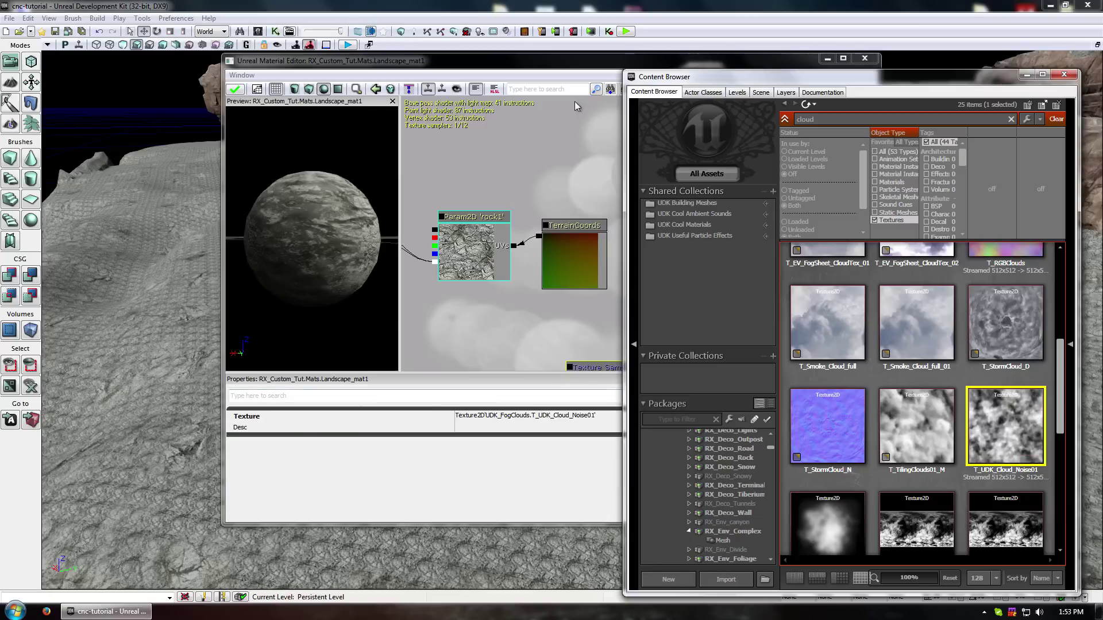
Delete the rock1 mask texture and the Multiply node, placing the cloud noise Texture Sample beside the mask's TerrainCoords node
click(495, 253)
key(Delete)
drag(603, 368, 539, 226)
drag(449, 306, 678, 303)
click(542, 184)
key(Delete)
Connect the cloud noise Texture Sample to the Lerp's Alpha and apply the material
drag(651, 220, 511, 167)
drag(423, 173, 648, 185)
drag(470, 182, 644, 174)
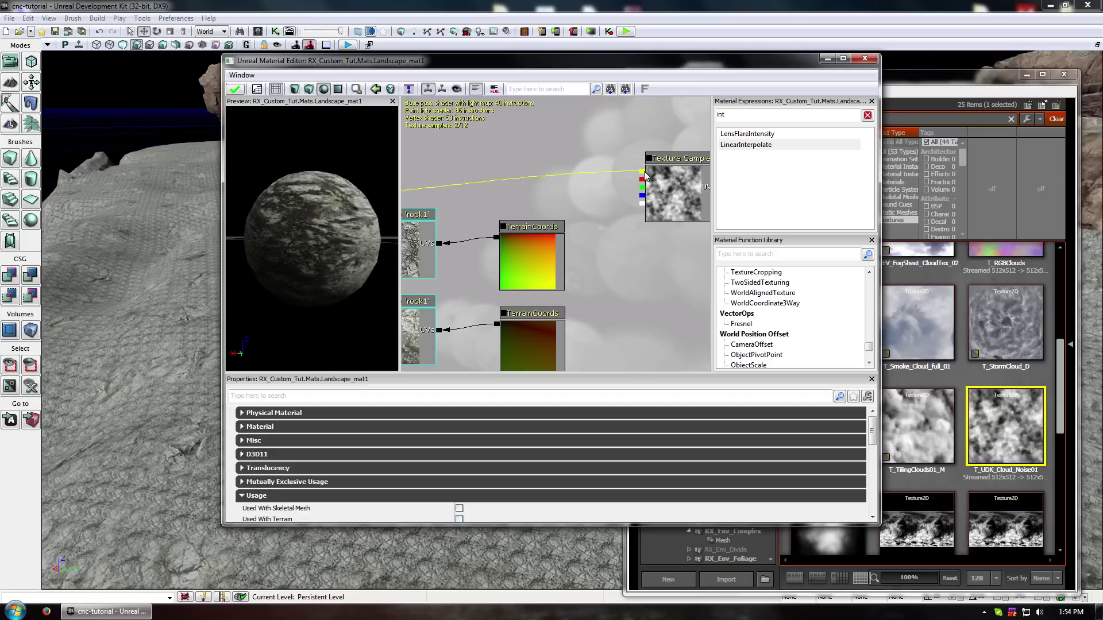
mouse_move(299, 231)
mouse_down()
mouse_move(345, 240)
mouse_move(356, 310)
mouse_move(298, 231)
mouse_up()
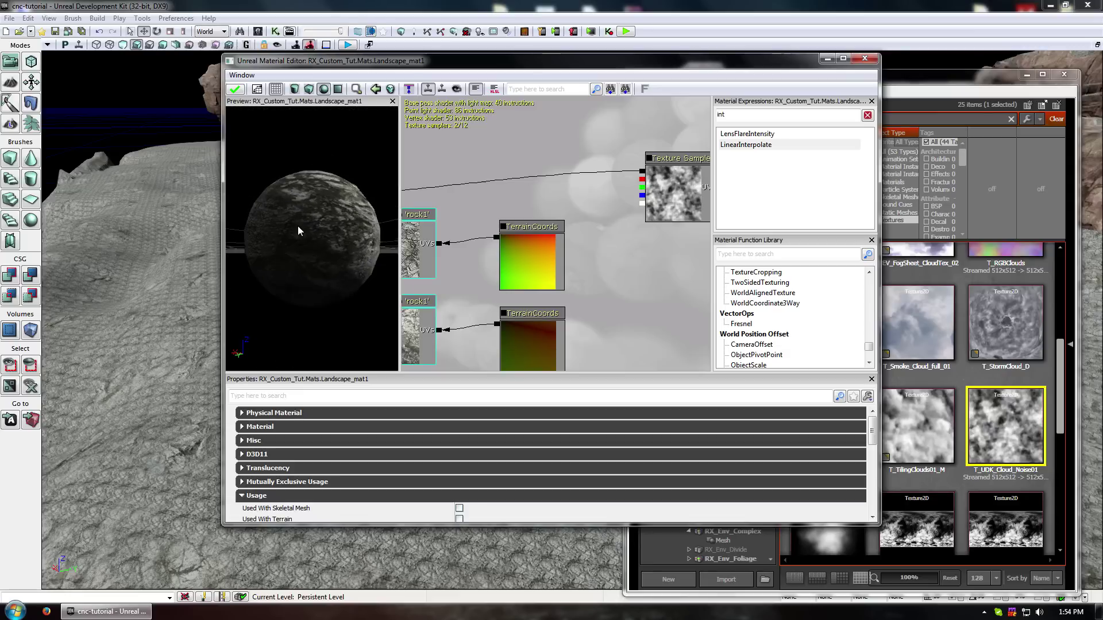
click(234, 90)
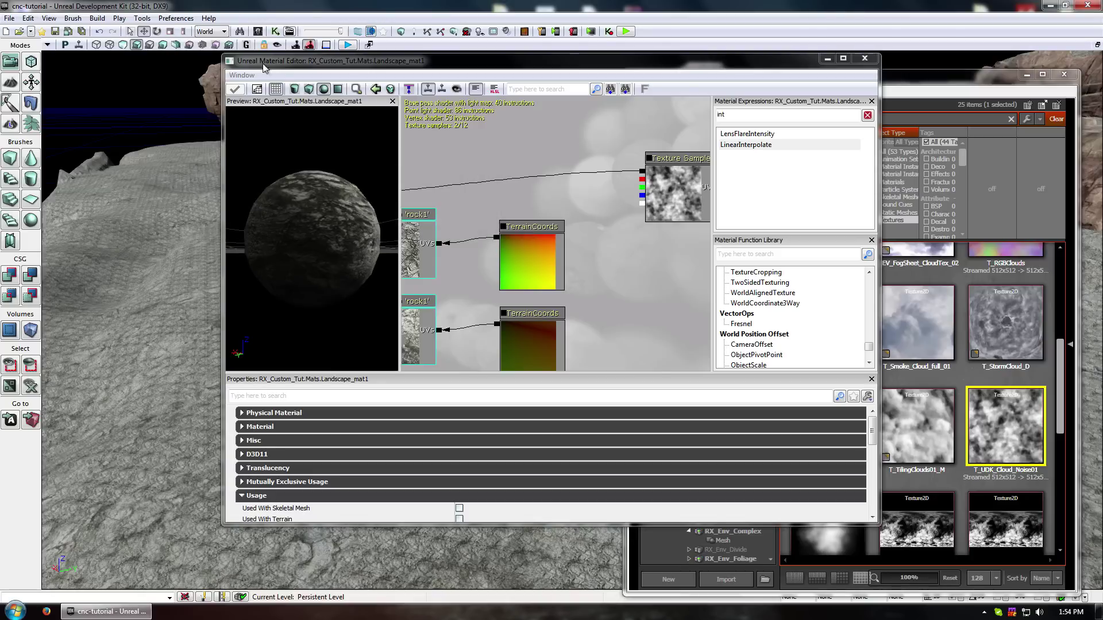
Inspect the rock1 tiling on the terrain with the material editor minimized, and restore the editor
click(827, 59)
mouse_move(494, 258)
right_down()
mouse_move(503, 298)
mouse_move(505, 270)
right_up()
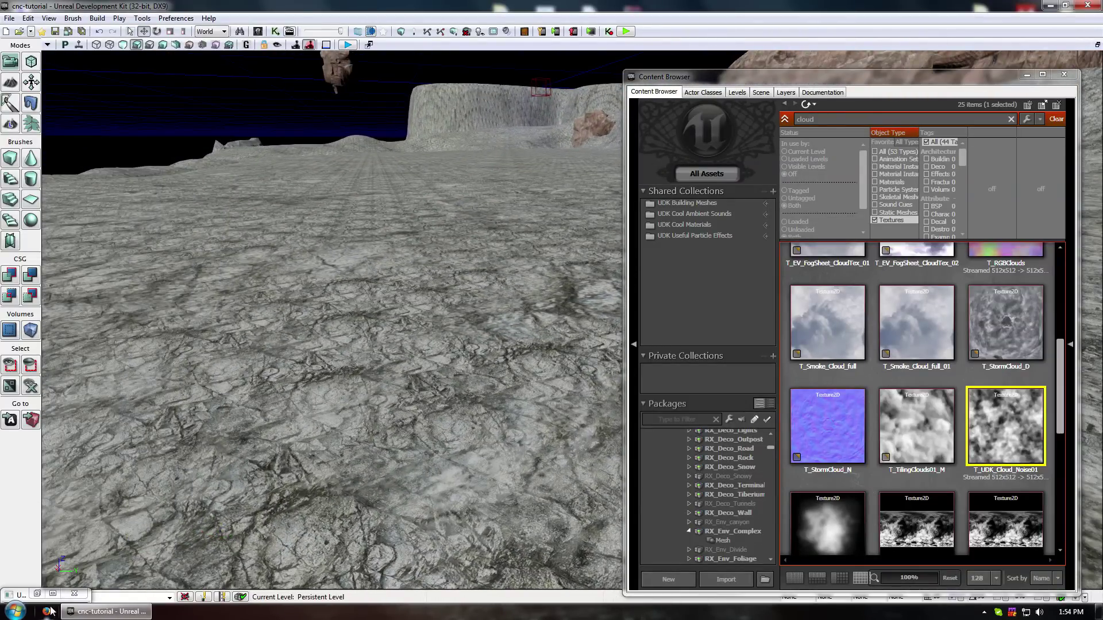
click(38, 594)
click(37, 593)
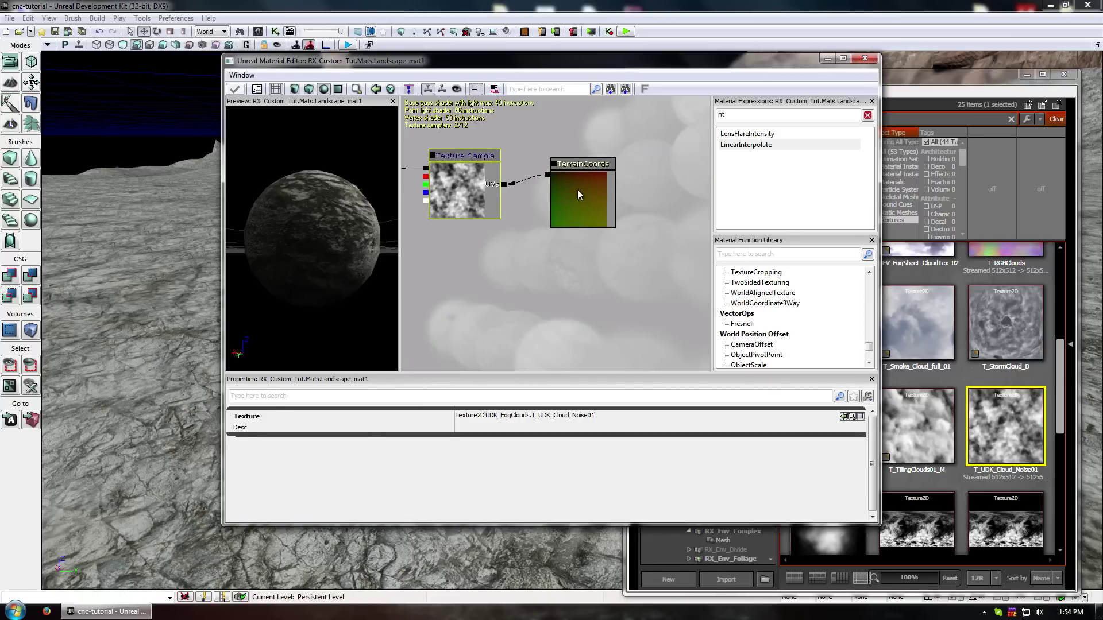
Set the Mapping Scale of the cloud noise's TerrainCoords node to 3 and apply the material
click(371, 430)
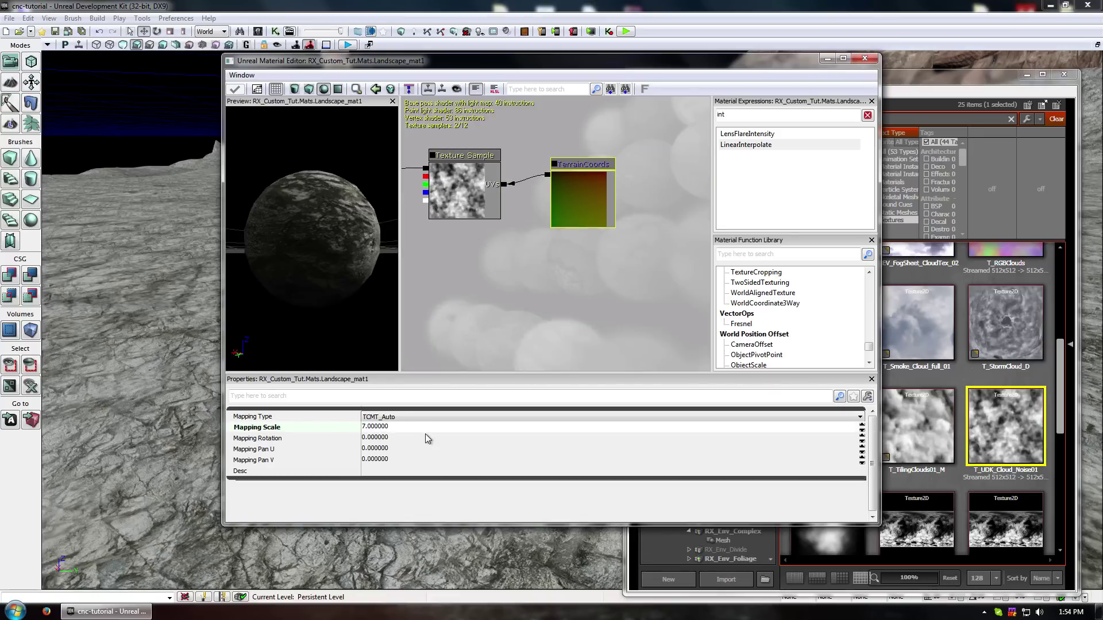
key(BackSpace)
key(Tab)
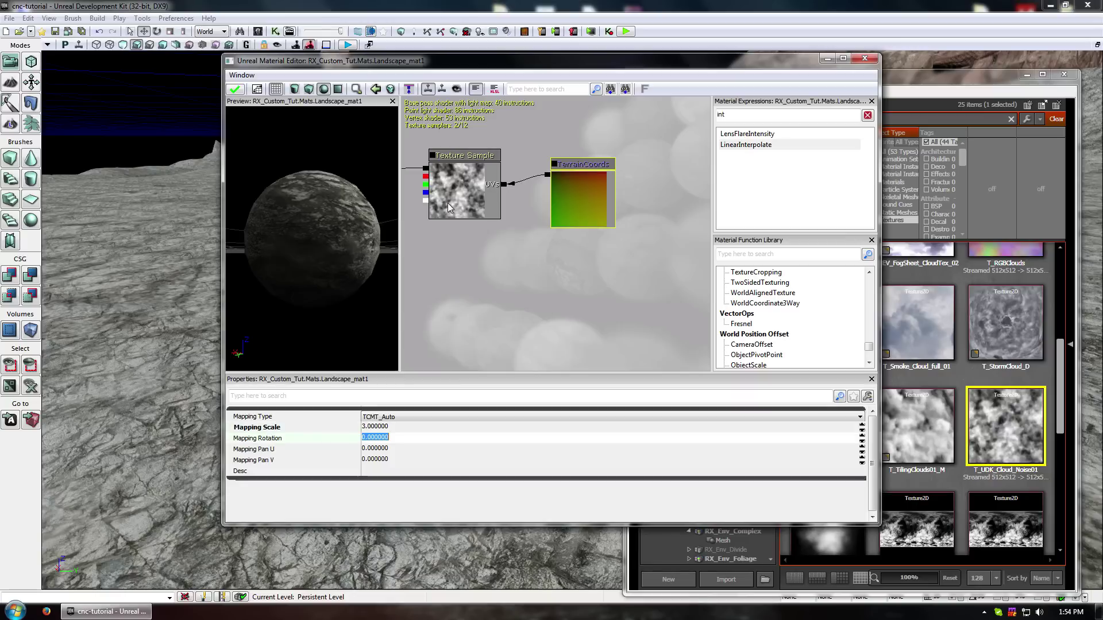
click(236, 90)
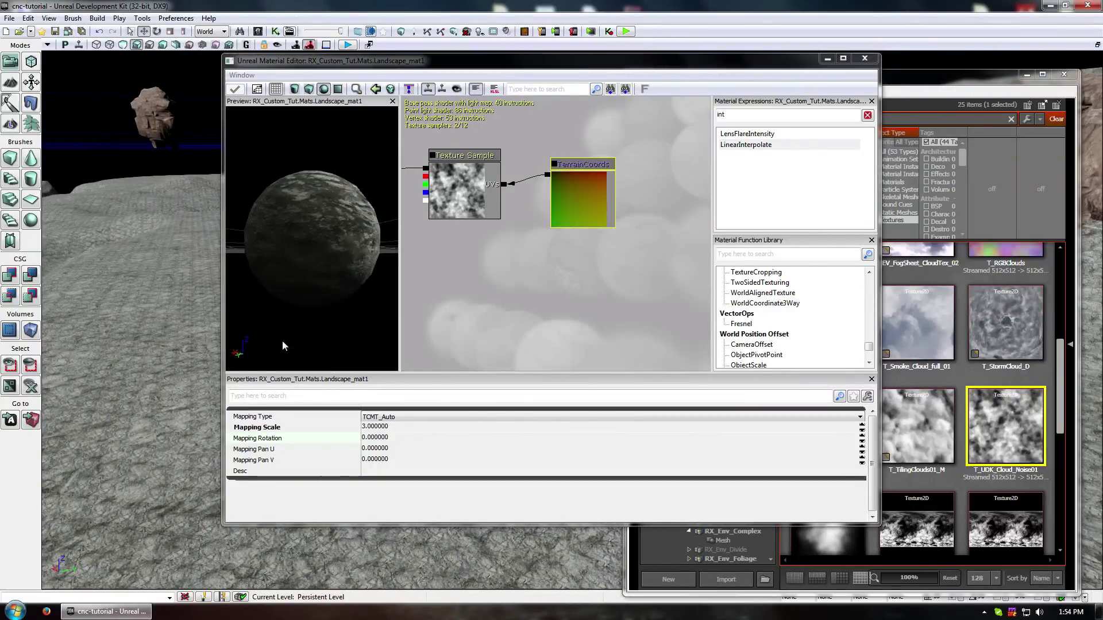
Set the Mapping Scale of the cloud noise's TerrainCoords node to 13 and apply the material
click(371, 427)
click(366, 428)
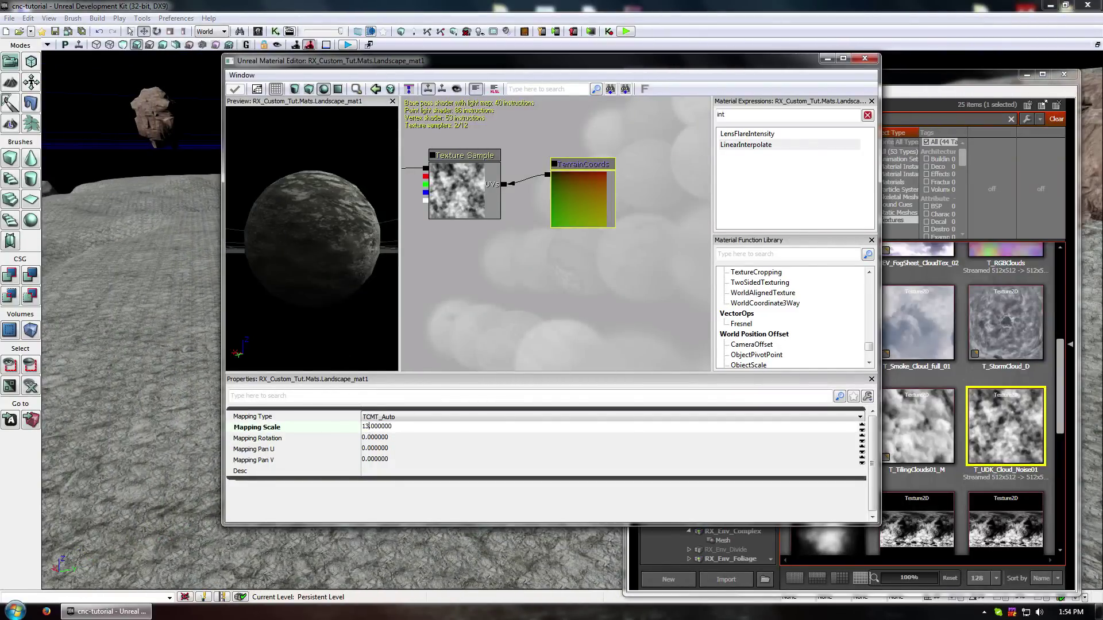
text(1)
key(Tab)
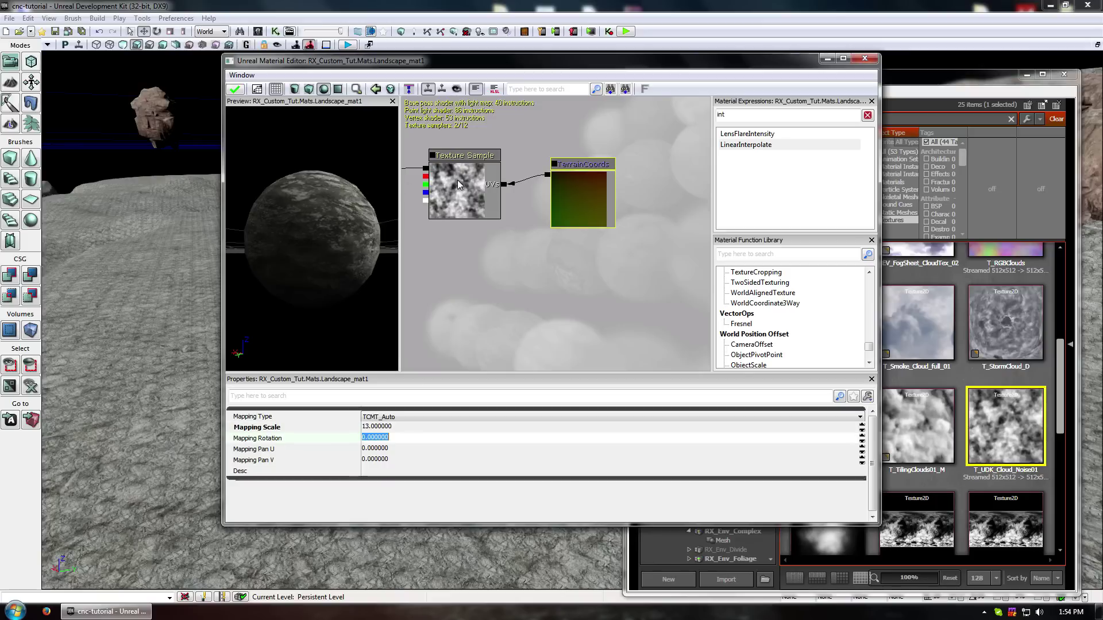
click(235, 89)
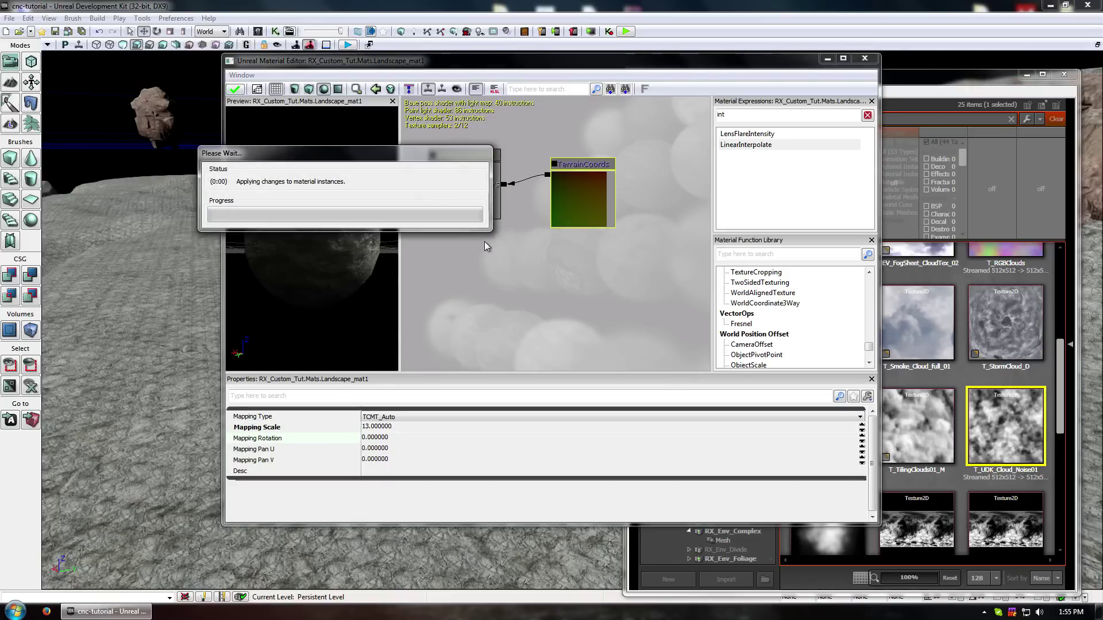
Set the Mapping Scale of the TerrainCoords node feeding the upper rock1 texture to 2 and apply the material
middle_drag(132, 345, 146, 408)
drag(453, 320, 670, 334)
click(558, 270)
drag(470, 270, 504, 258)
click(437, 251)
click(562, 247)
click(383, 428)
text(2)
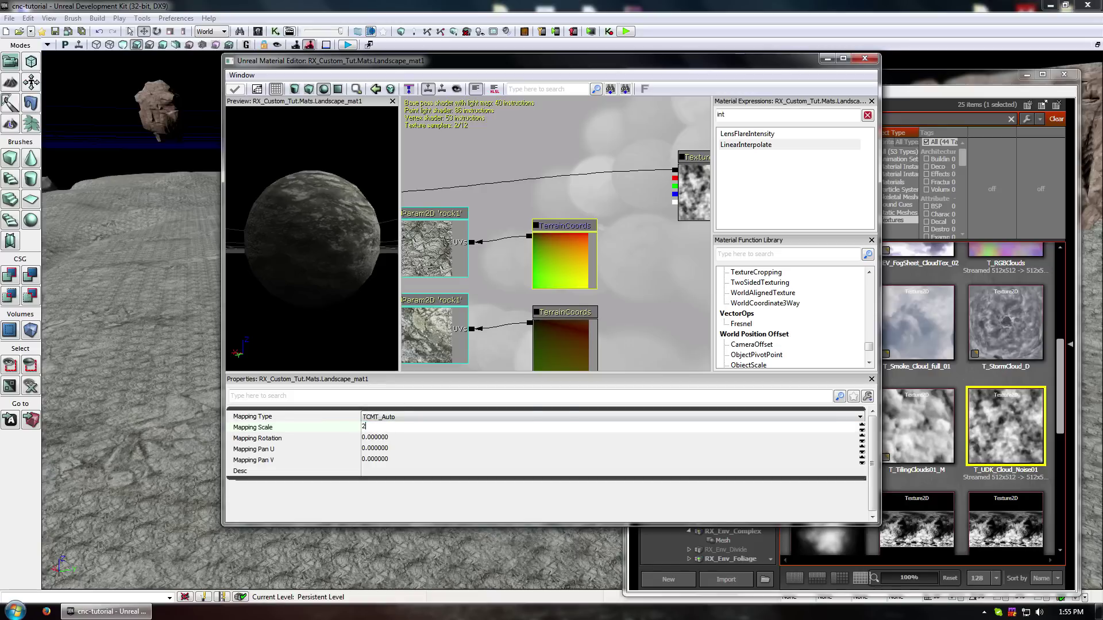
click(587, 338)
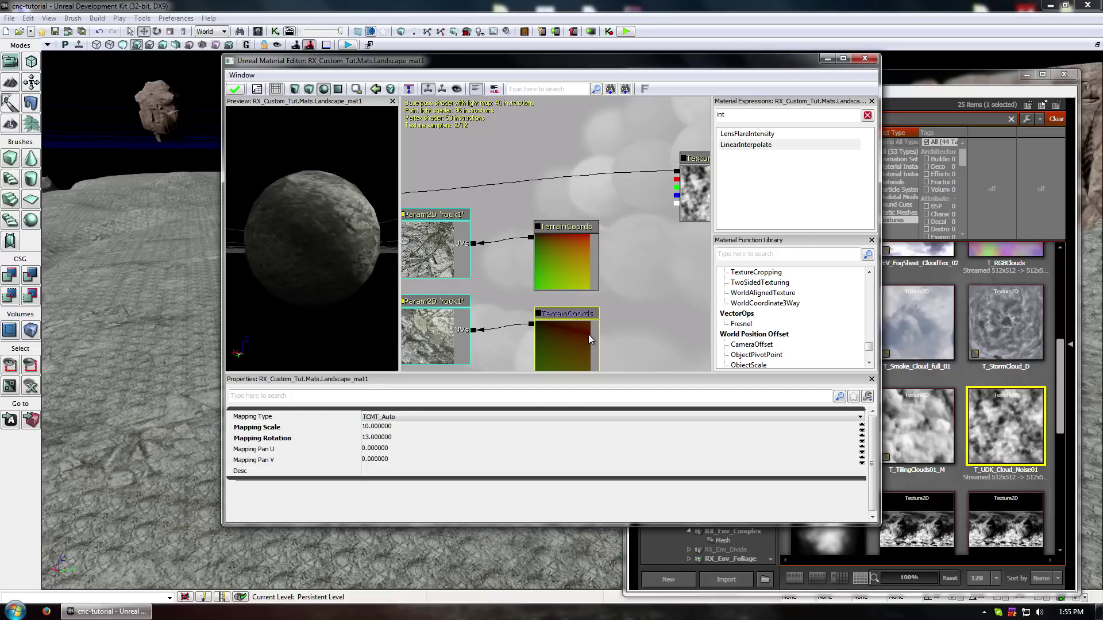
click(235, 90)
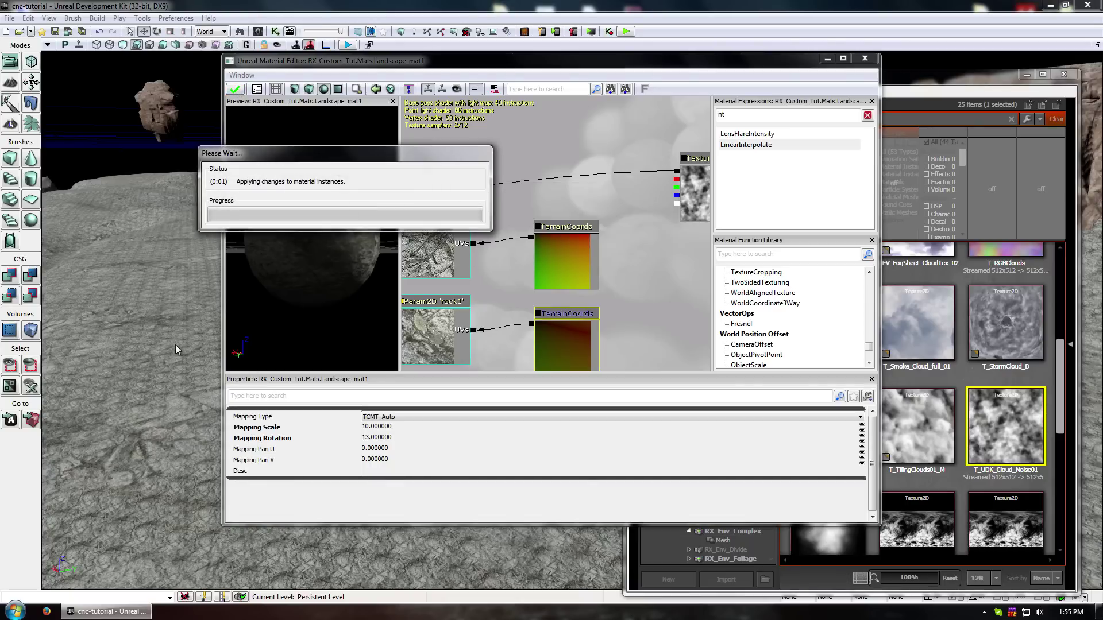
Close the material editor and the Content Browser, and inspect the rock1 tiling across the terrain from several angles
click(862, 58)
right_drag(306, 257, 319, 272)
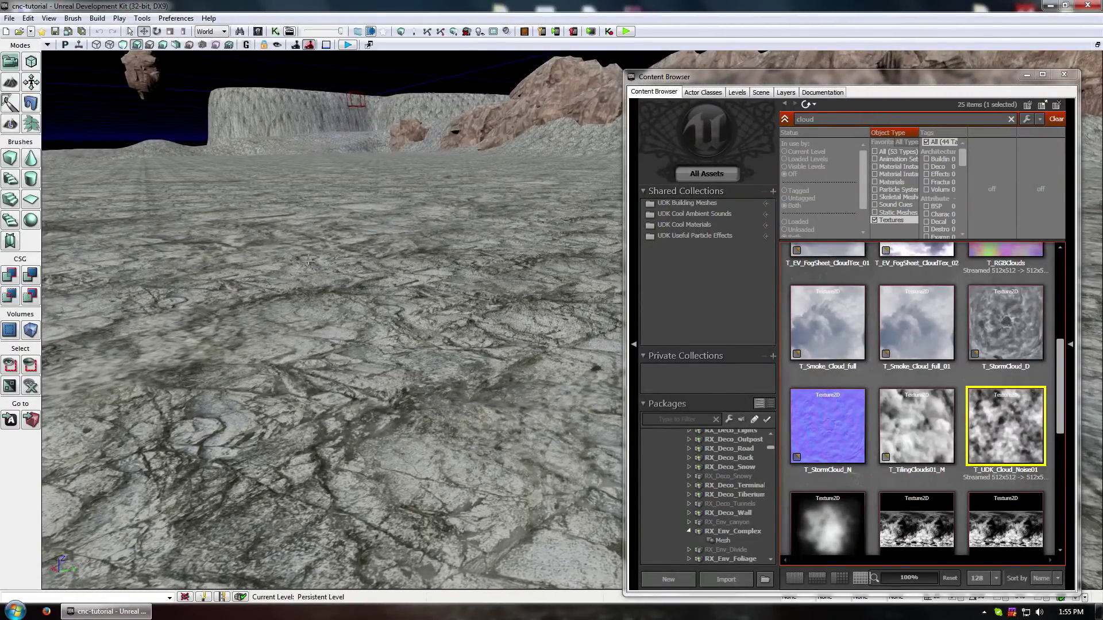
click(1064, 75)
right_drag(954, 195, 955, 155)
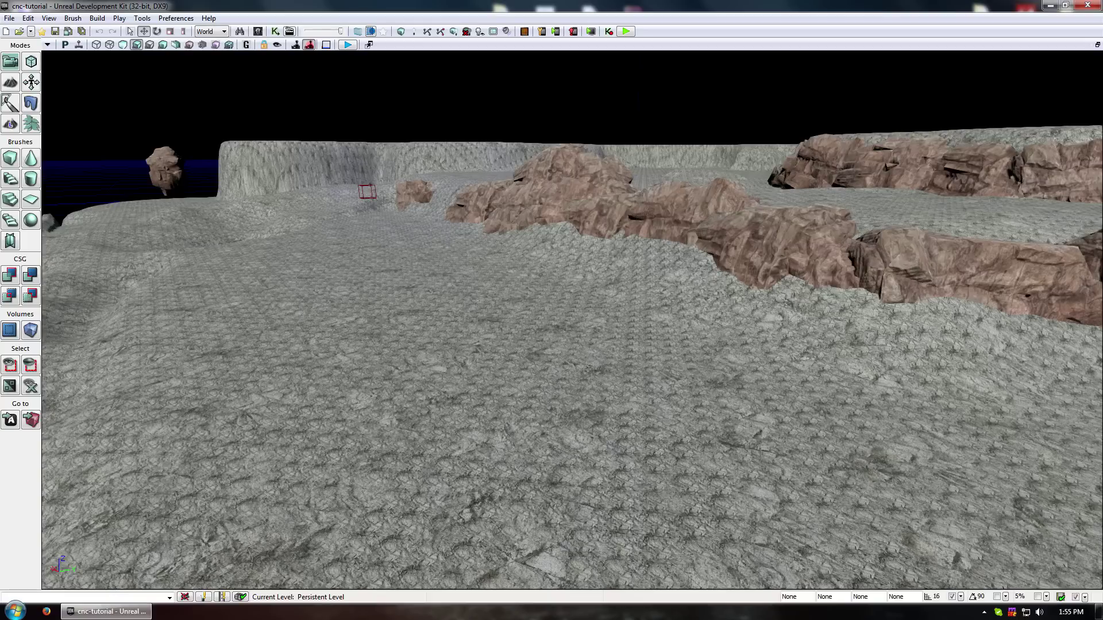
right_drag(572, 320, 655, 322)
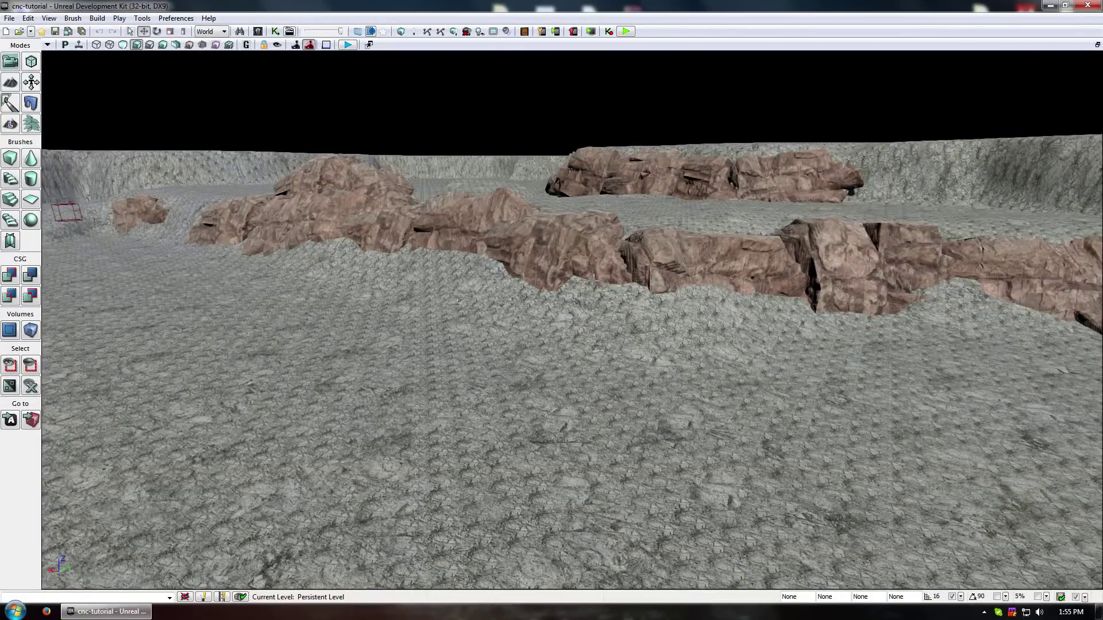
right_drag(457, 232, 365, 256)
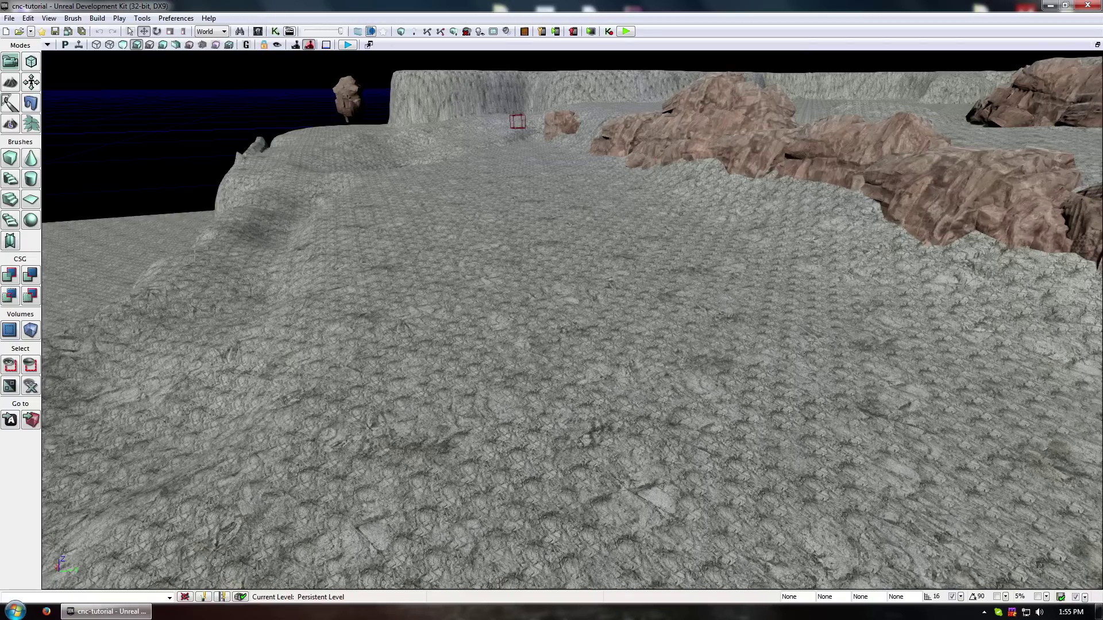
Clear the texture filter and search text in the Content Browser, and open Landscape_mat1 from the RX_Custom_Tut Mats group
click(258, 31)
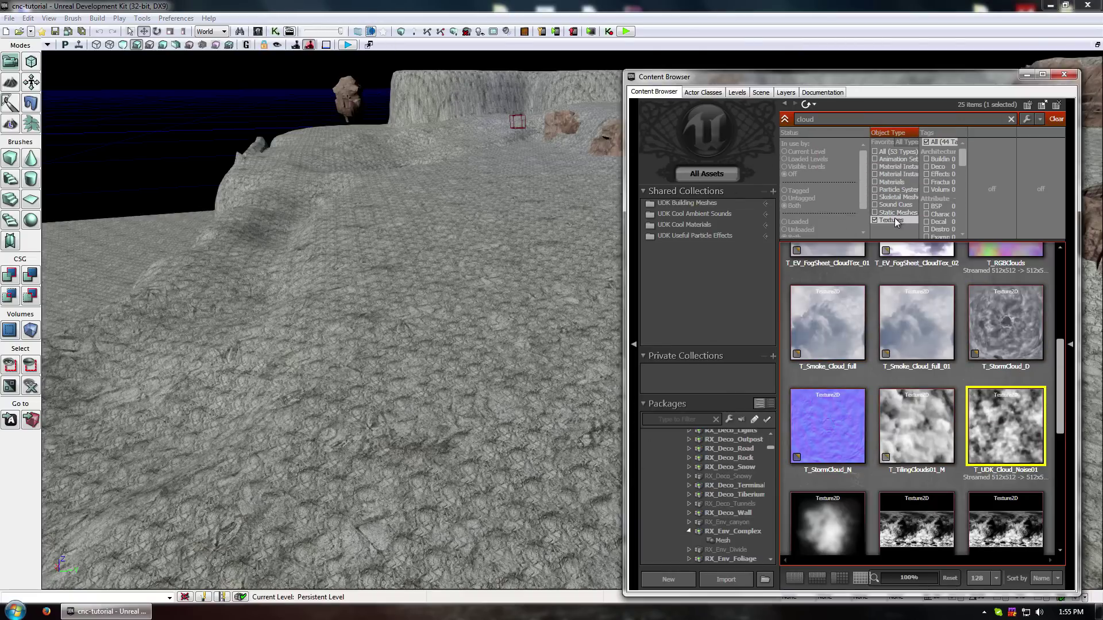
click(875, 220)
scroll(741, 543, down, 10)
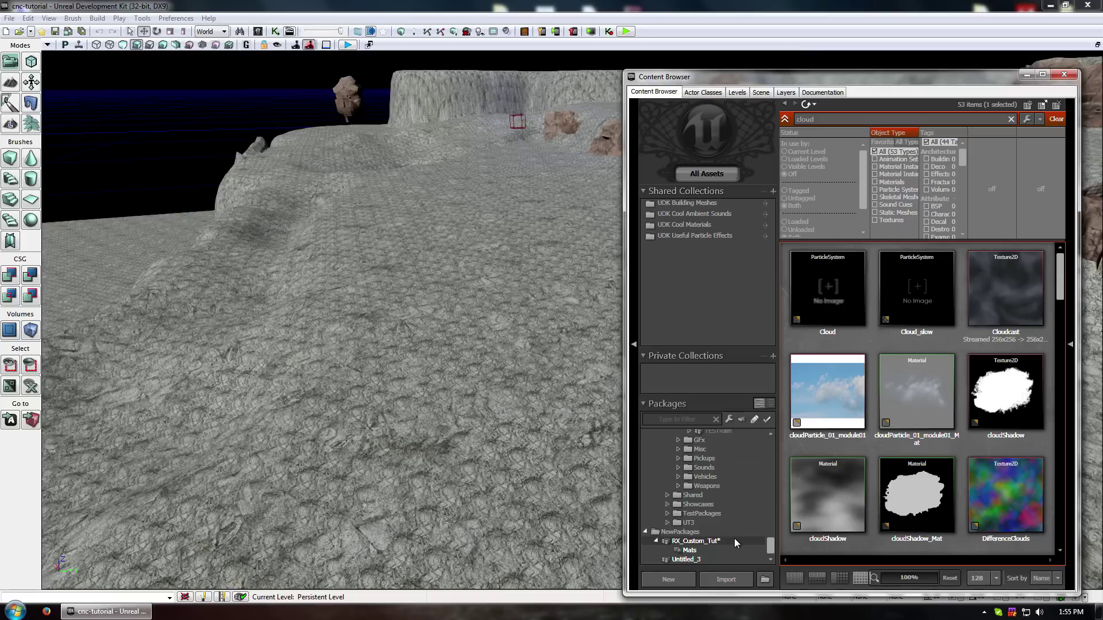
click(689, 550)
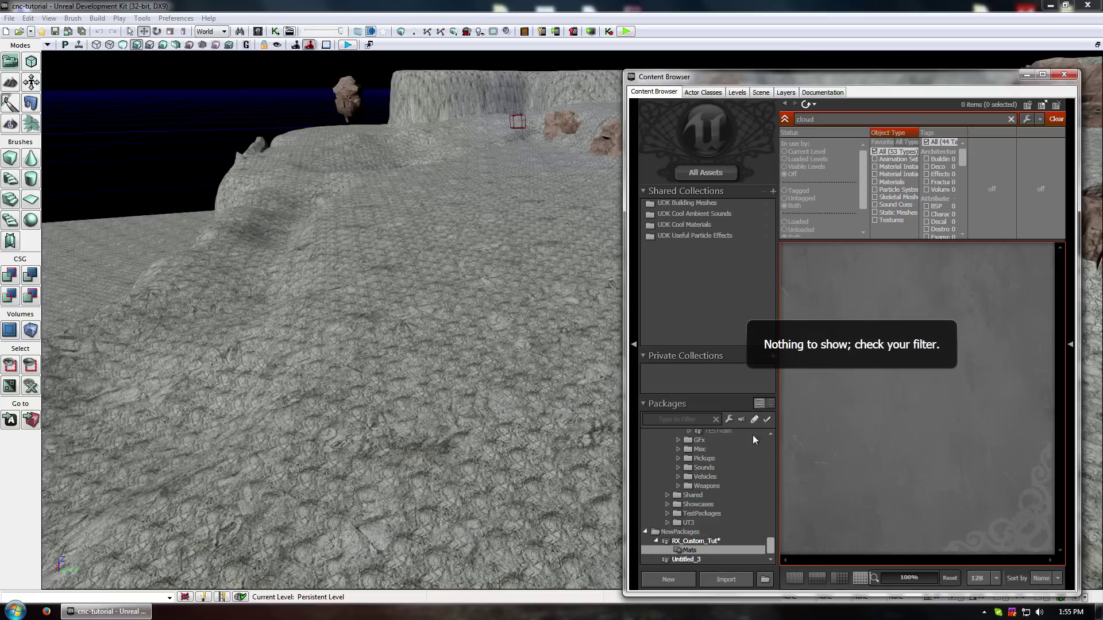
key(BackSpace)
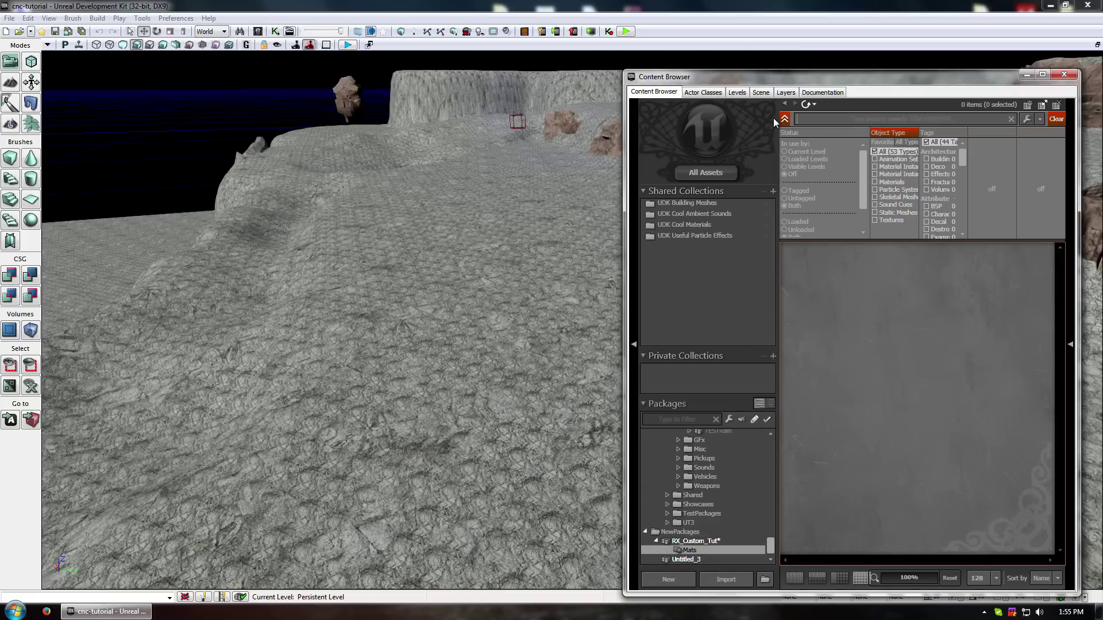
click(853, 298)
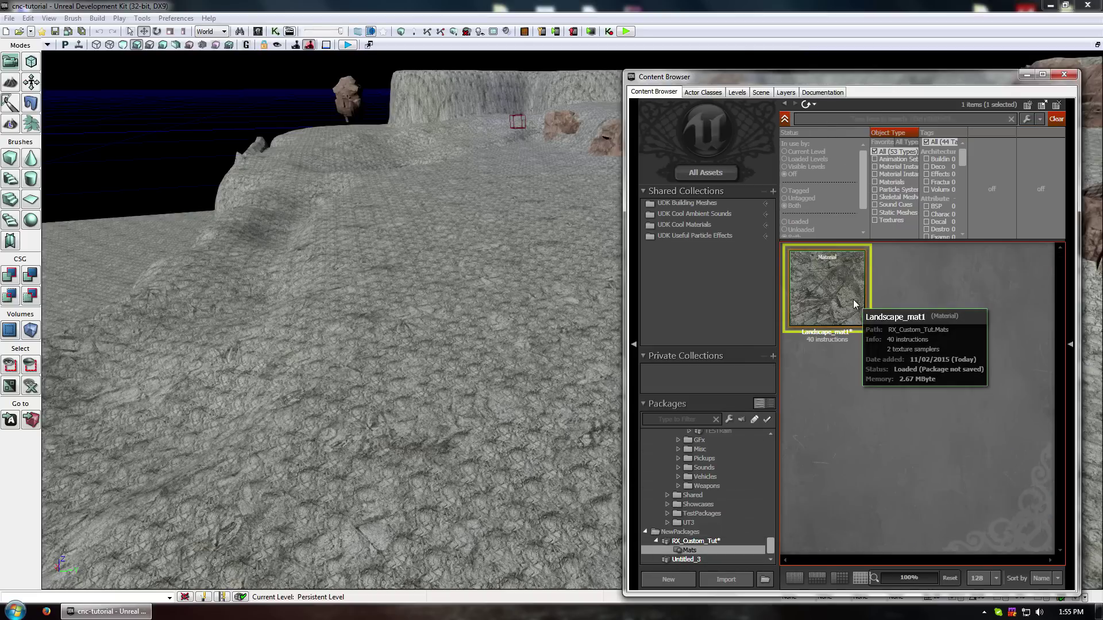
double_click(853, 298)
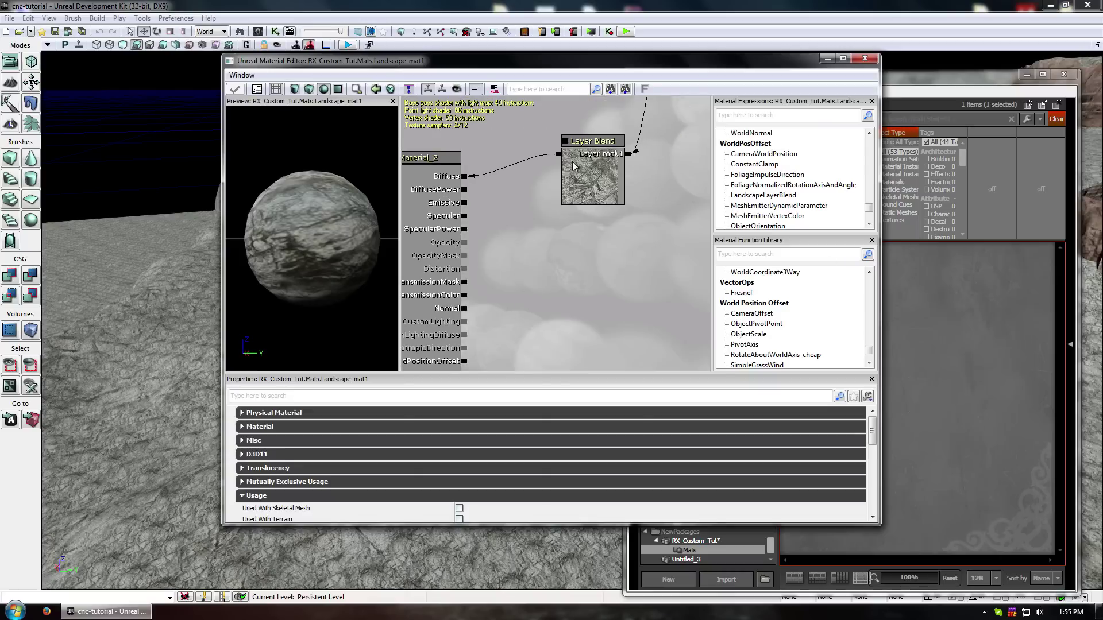
Examine the Layer Blend's layer settings and the Lerp network of rock1 textures in the material graph
click(574, 162)
drag(561, 273, 486, 325)
drag(607, 150, 425, 250)
scroll(488, 288, down, 2)
drag(549, 311, 514, 320)
drag(674, 190, 743, 149)
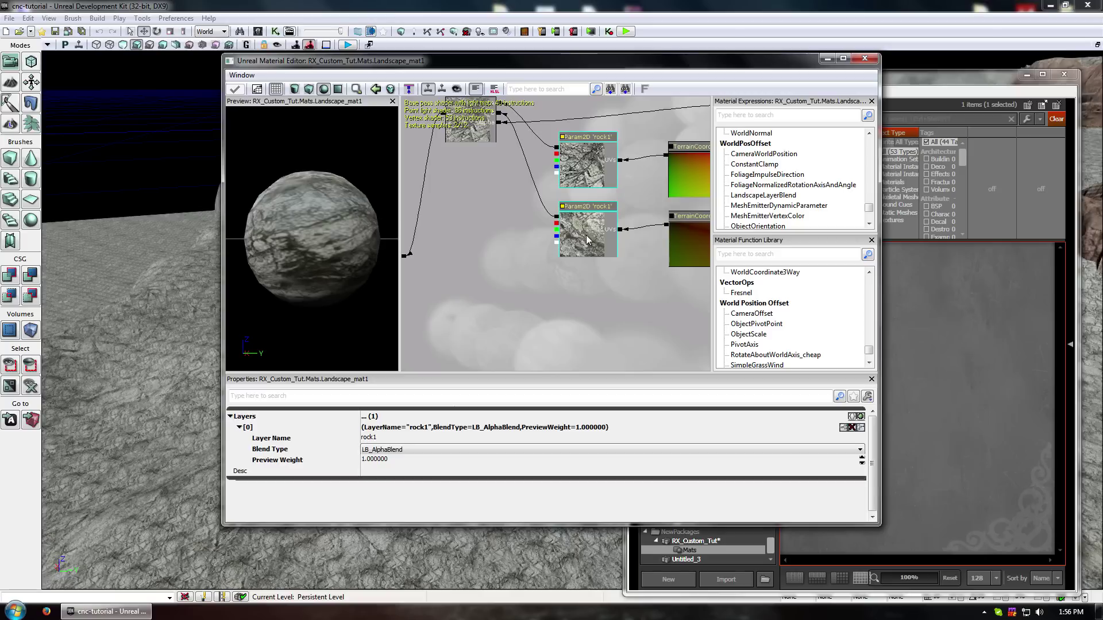
drag(563, 314, 515, 360)
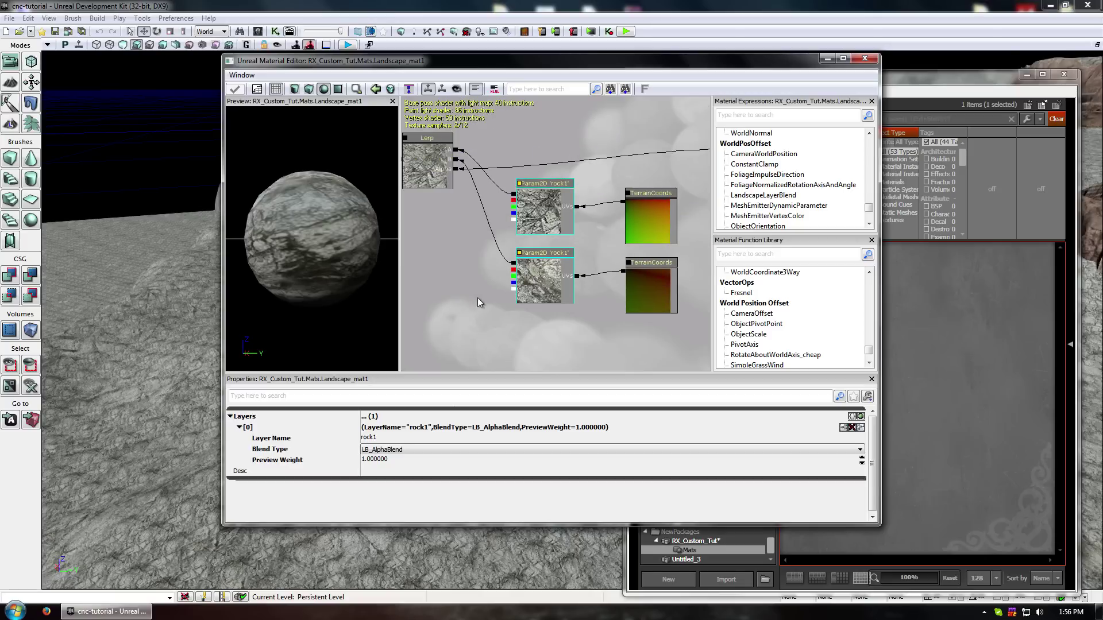
drag(461, 247, 585, 134)
drag(571, 203, 625, 243)
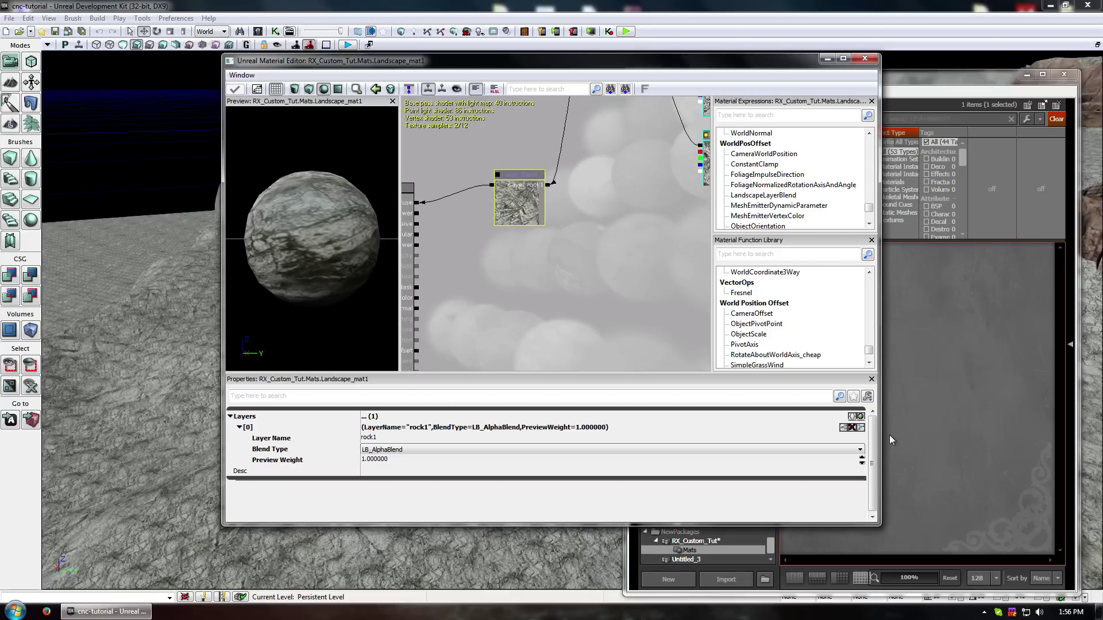
Add a second layer named Sand1 to the Layer Blend node, keeping the LB_AlphaBlend blend type
click(860, 416)
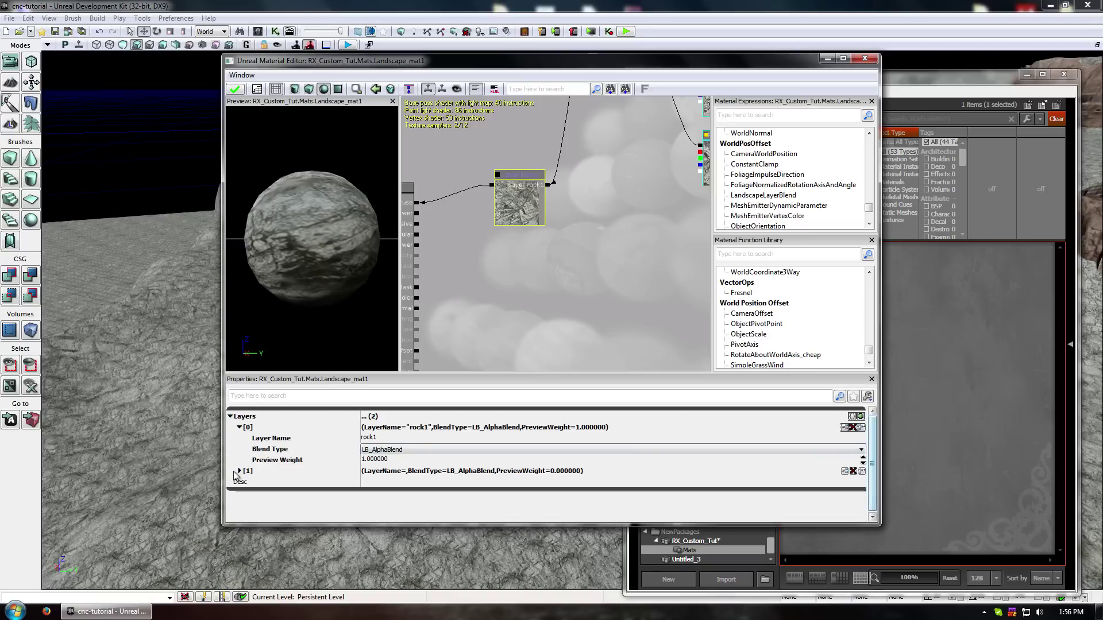
click(238, 471)
click(459, 483)
text(g)
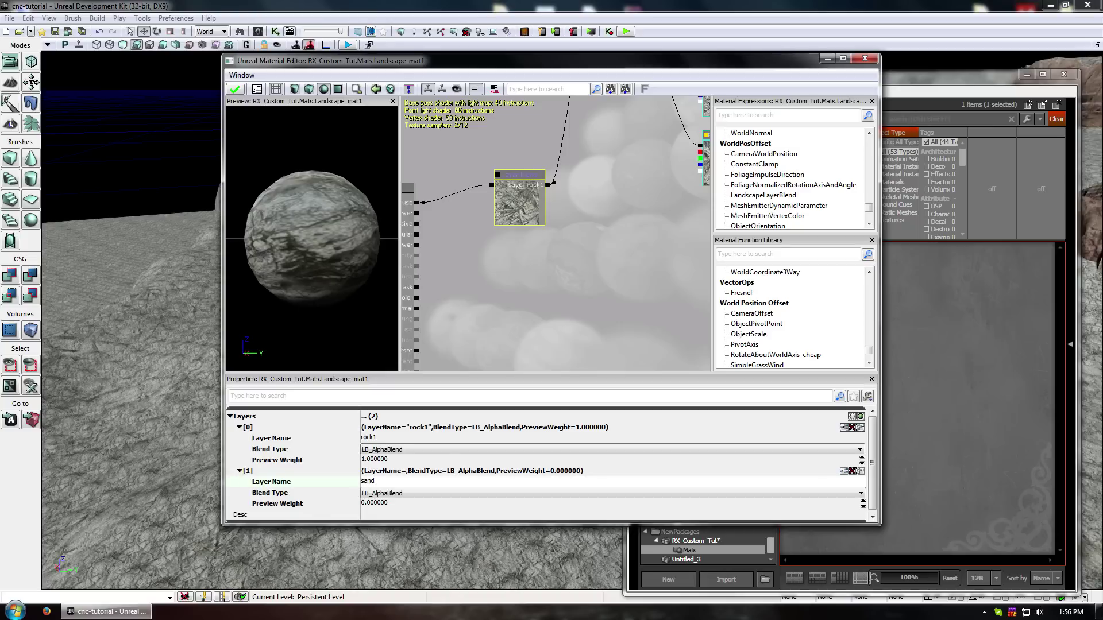
text(1)
click(405, 493)
key(Tab)
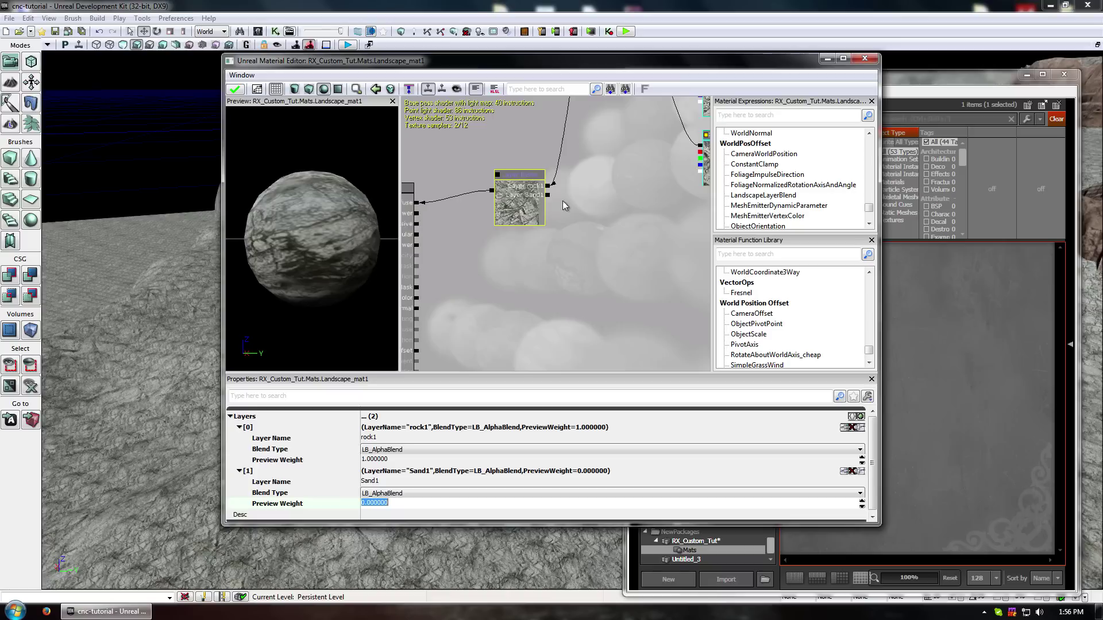
Duplicate the rock1 Lerp with its two textures and TerrainCoords nodes, and place the copy below the original network
scroll(549, 221, down, 3)
click(560, 161)
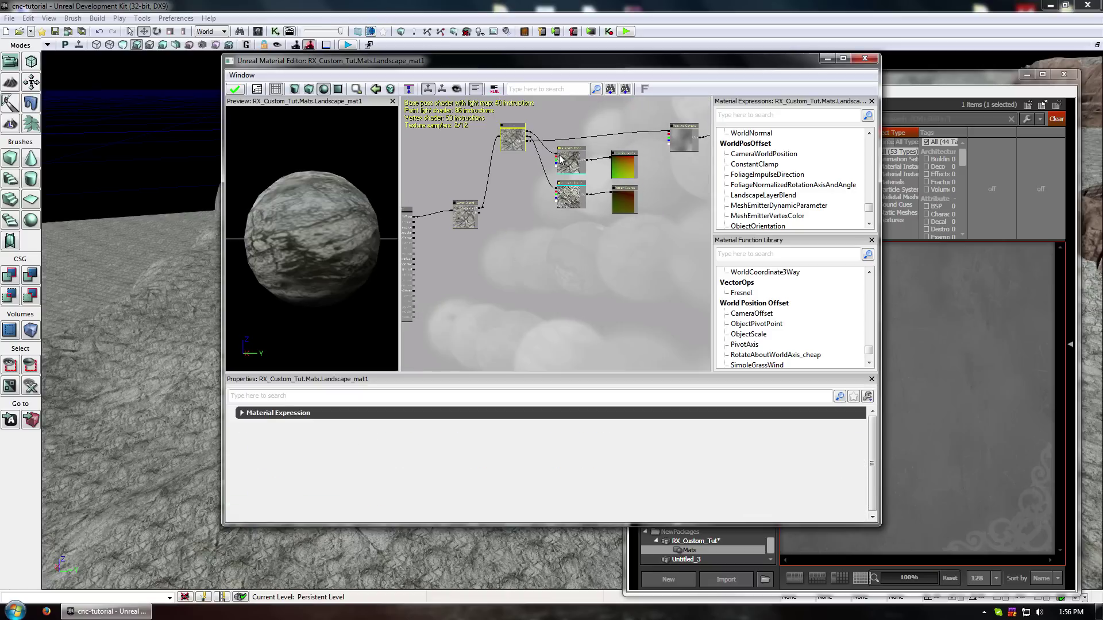
drag(668, 185, 627, 185)
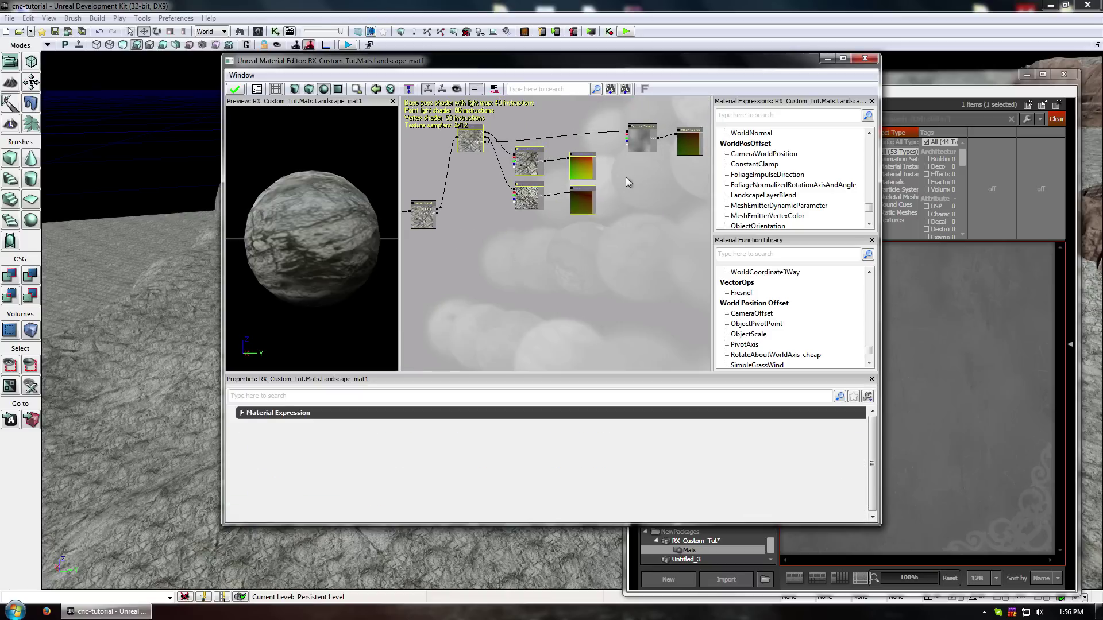
key(ctrl+c)
key(ctrl+v)
ctrl+drag(474, 149, 470, 201)
drag(470, 201, 469, 194)
Rename the parameters of the two duplicated texture samples to Sand1
click(539, 232)
ctrl+click(538, 263)
click(379, 418)
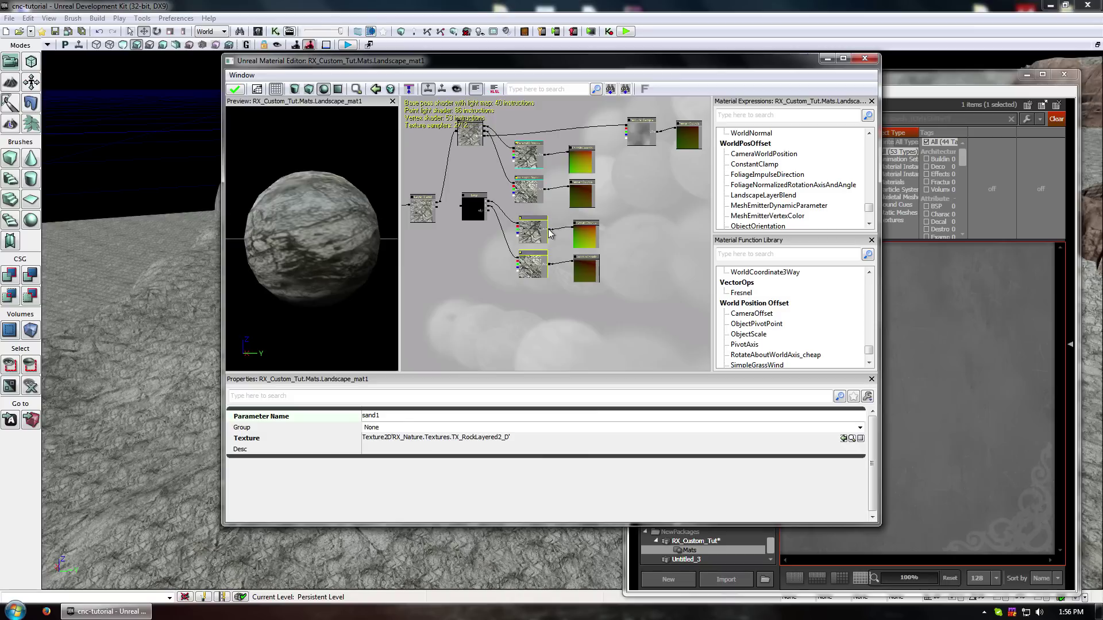
click(535, 311)
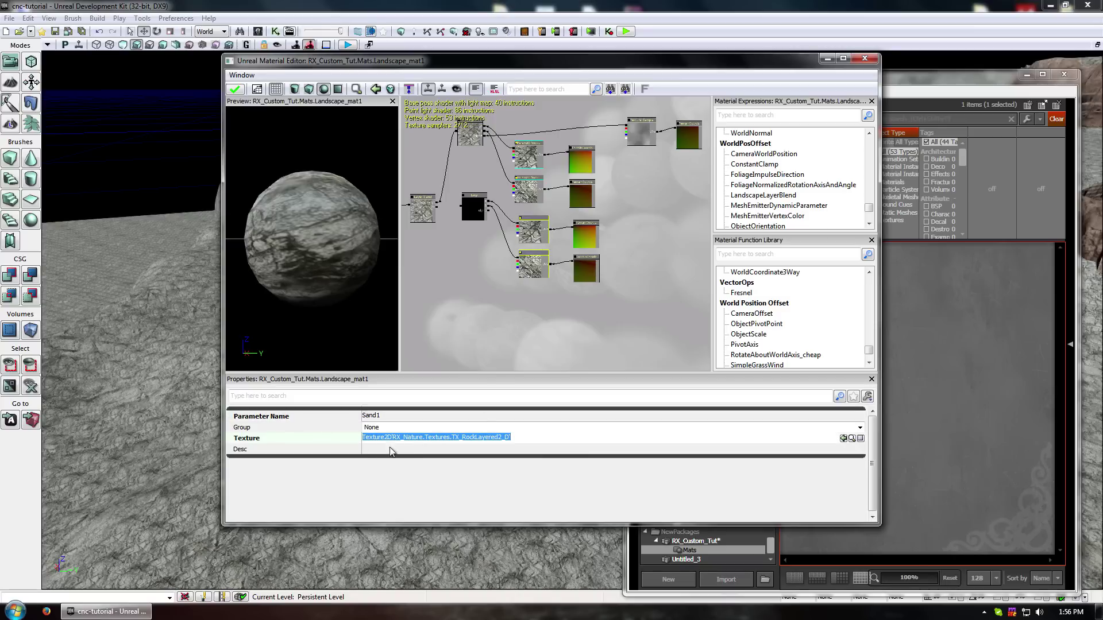
click(535, 231)
Search the Content Browser textures for sand and assign DrySand_D to both Sand1 texture samples
click(919, 333)
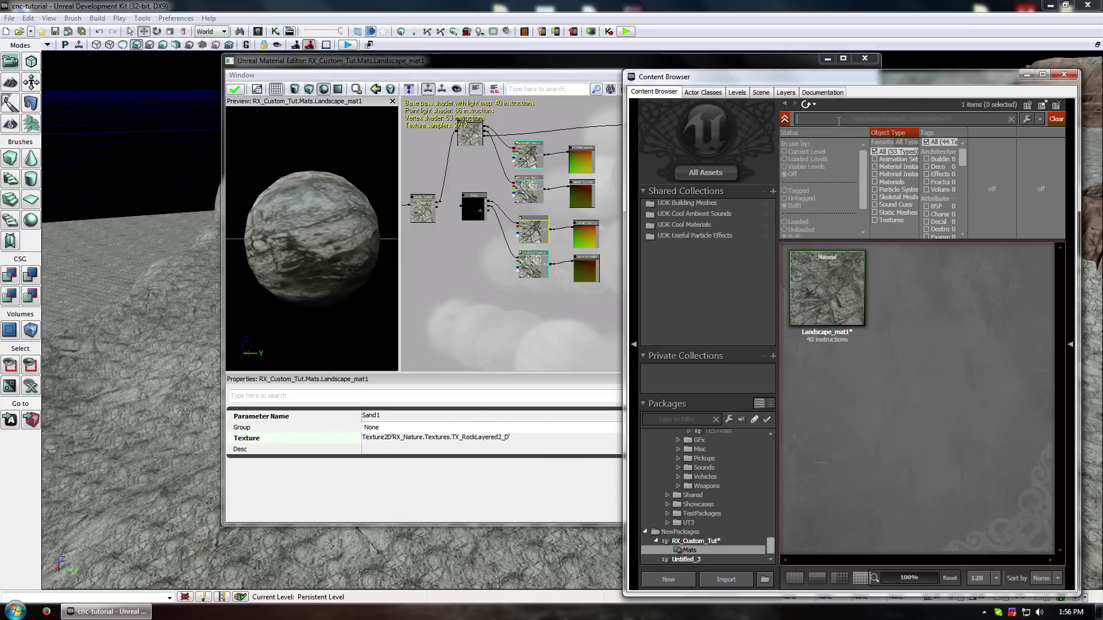
click(838, 120)
text(sand)
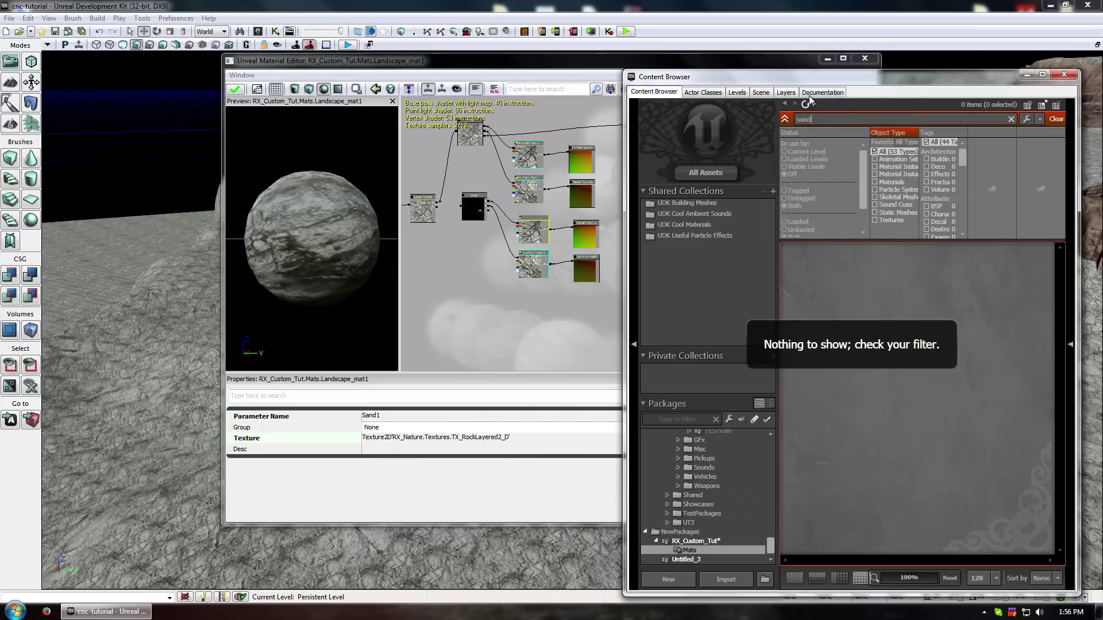
click(894, 219)
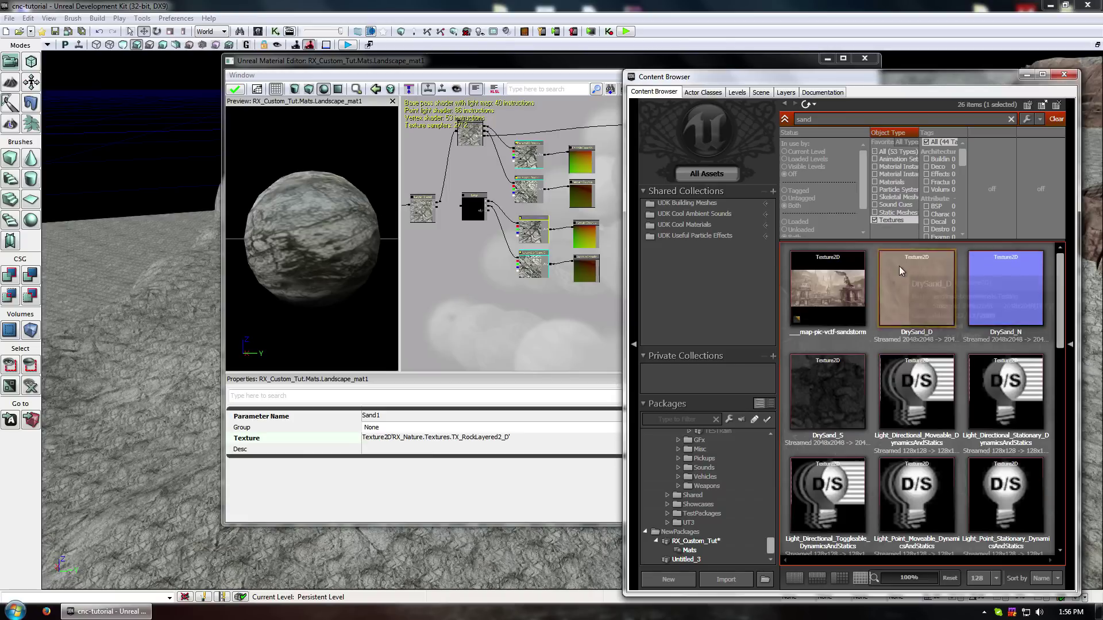
click(921, 296)
right_click(534, 218)
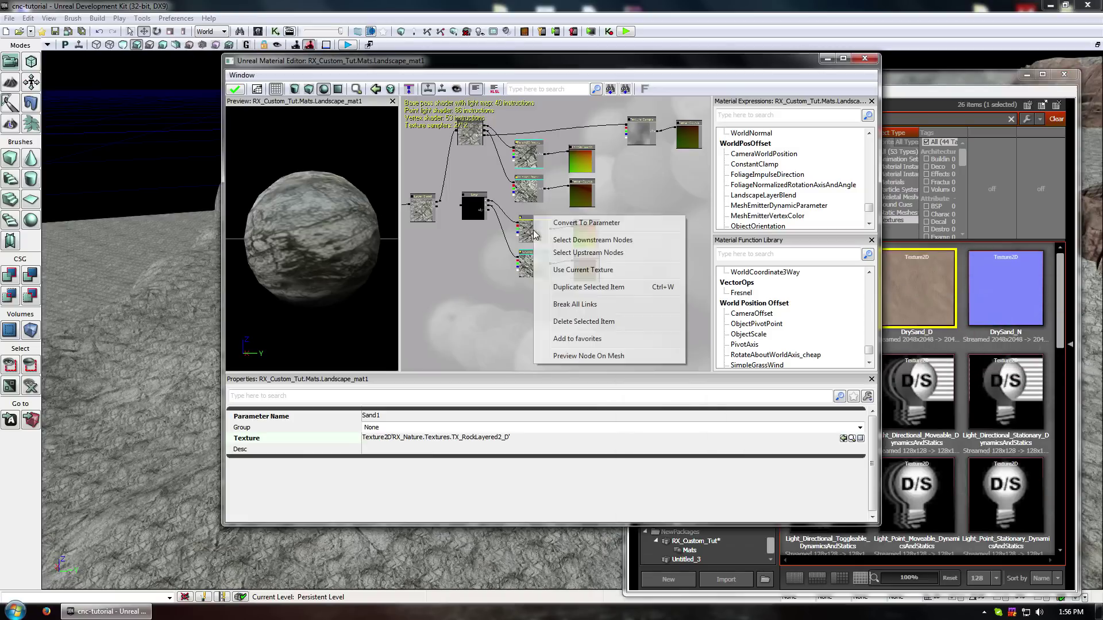
click(844, 439)
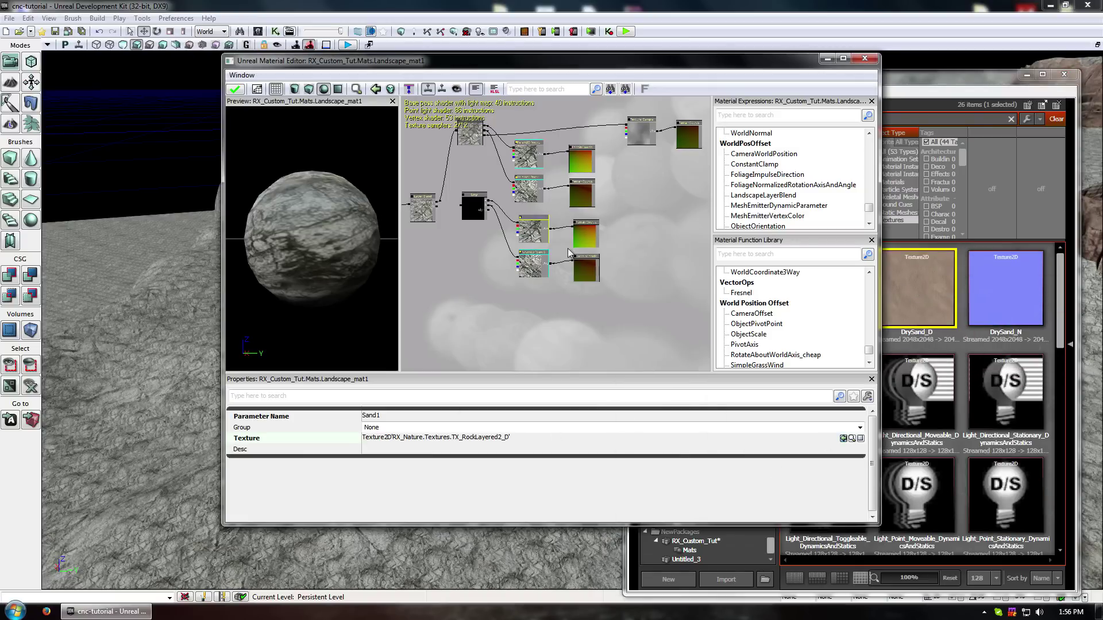
drag(527, 305, 523, 351)
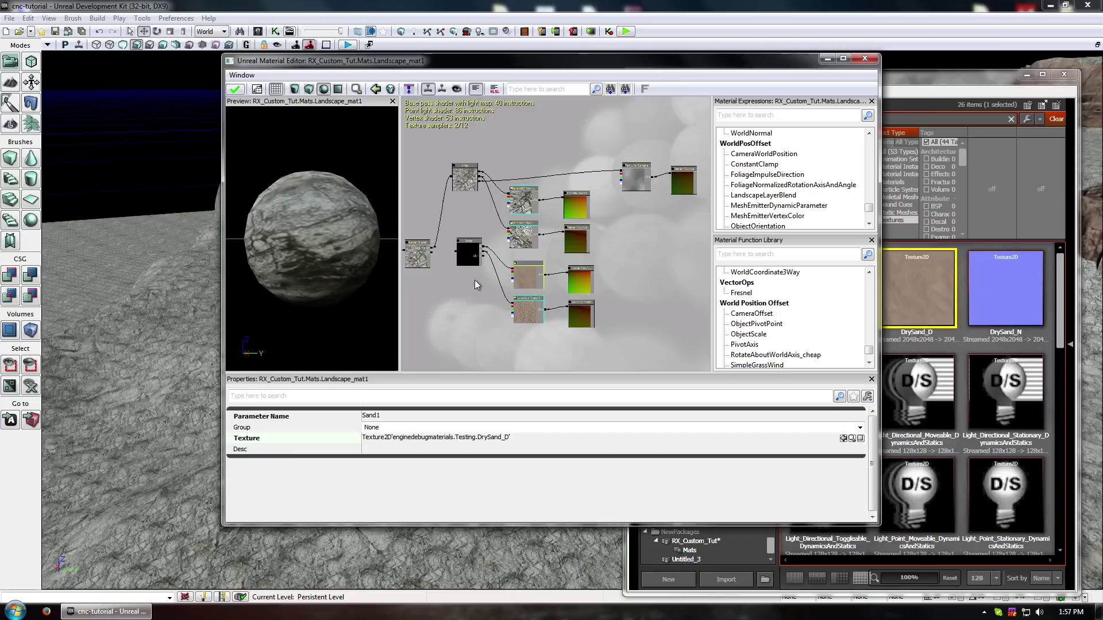
Connect the sand Lerp to the Layer Blend's Sand1 input and the cloud noise to its alpha, then apply and close the material
click(434, 258)
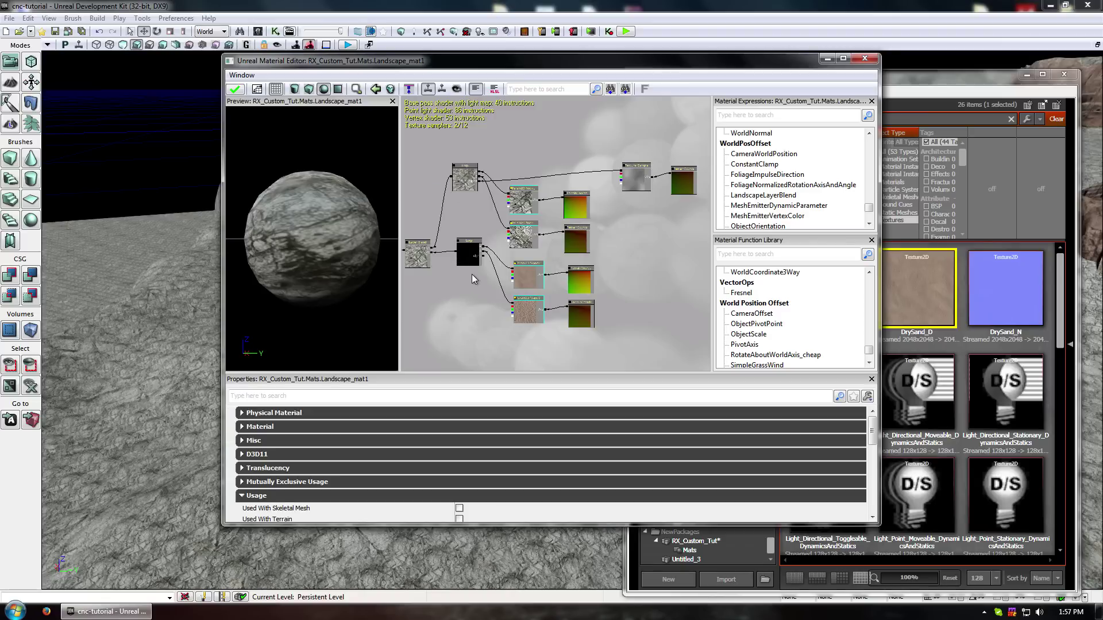
drag(483, 256, 622, 174)
drag(452, 303, 494, 302)
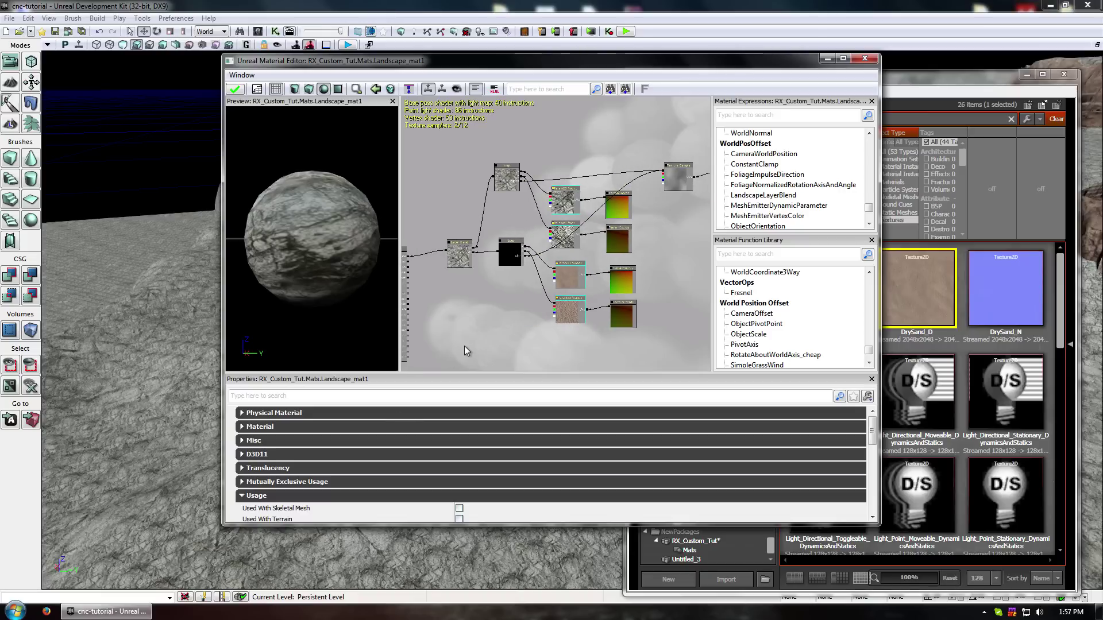
click(235, 89)
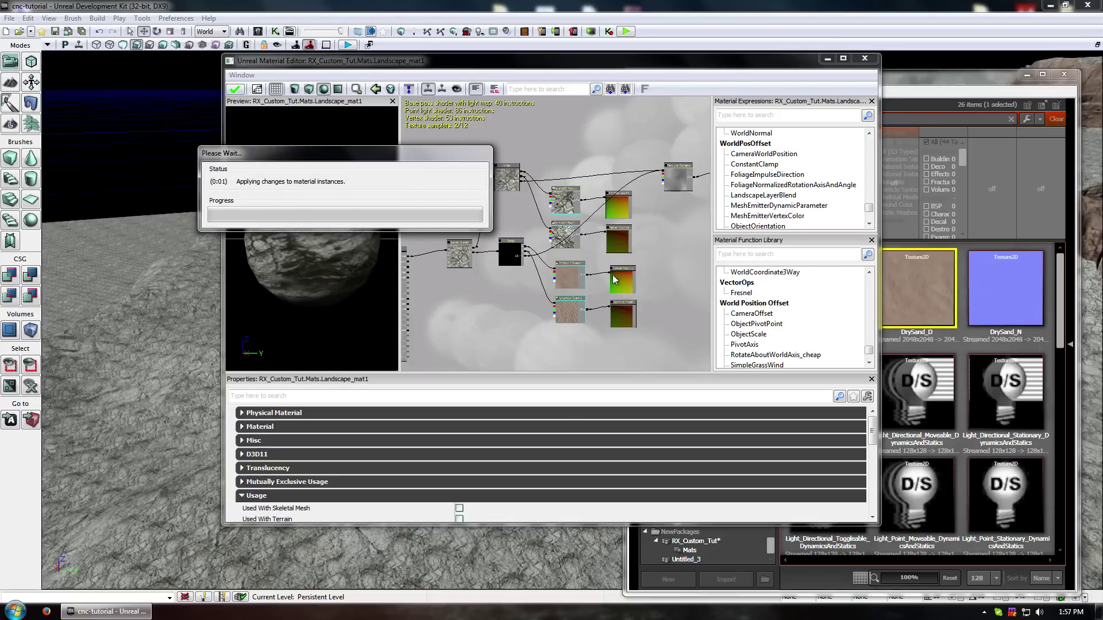
click(864, 58)
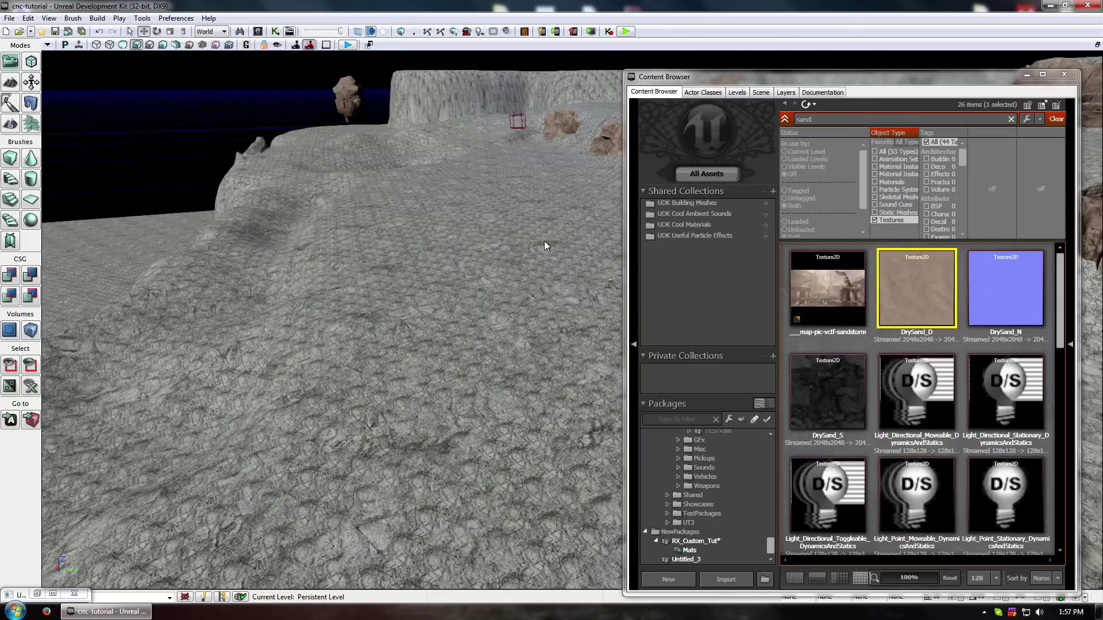
Open landscape editing and set the brush size to about 1266
click(11, 125)
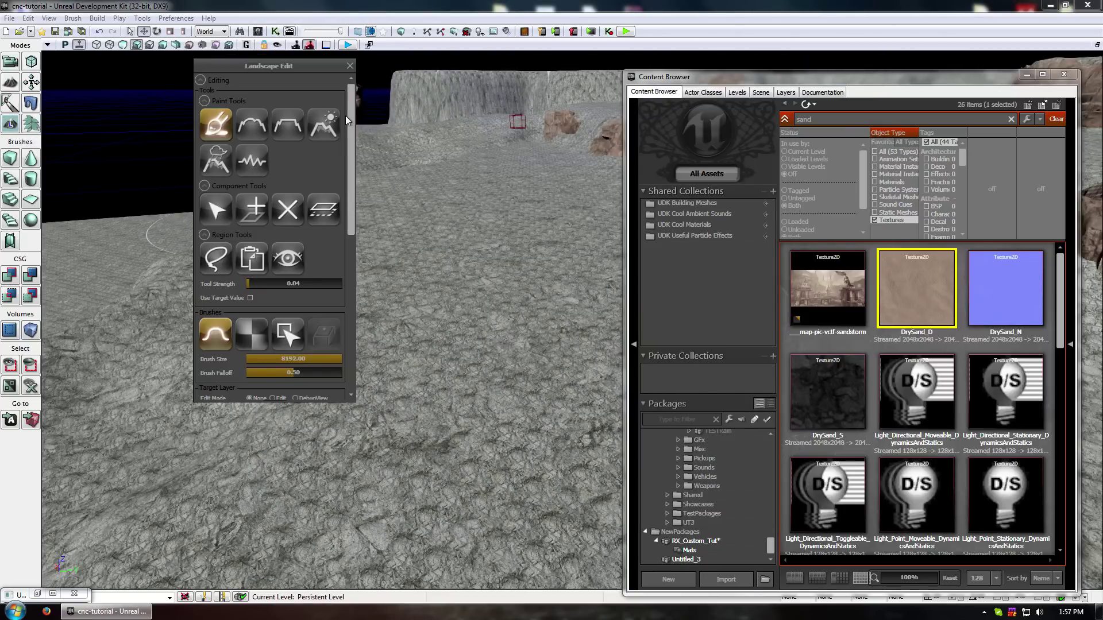
drag(305, 439, 300, 445)
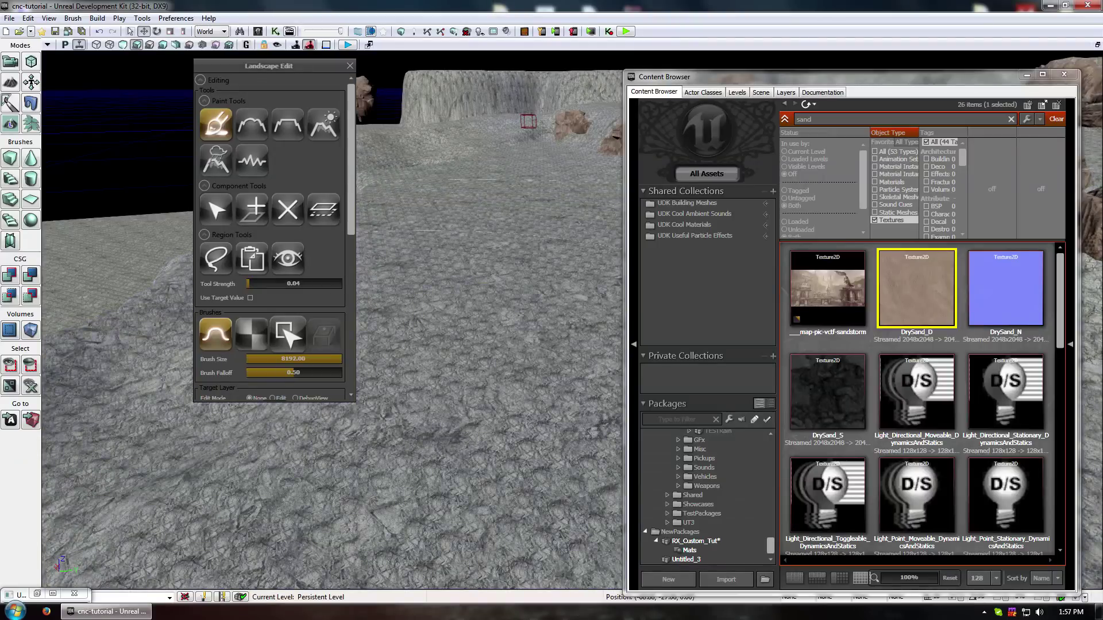
click(283, 359)
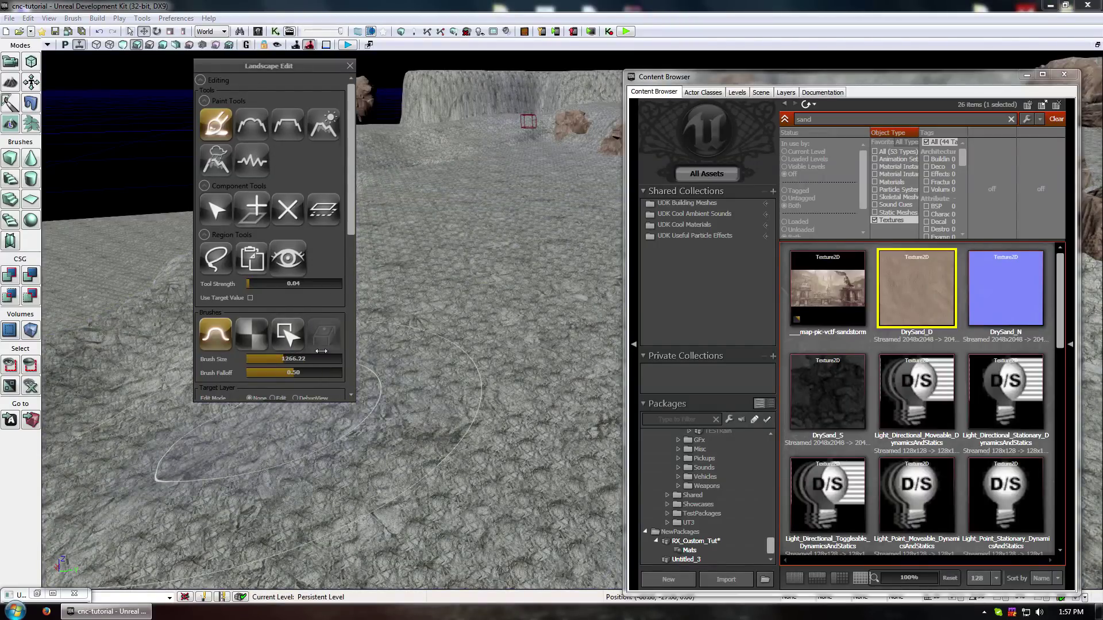
Switch the landscape target layers to Edit mode and add a new layer named Sand1
drag(350, 192, 351, 286)
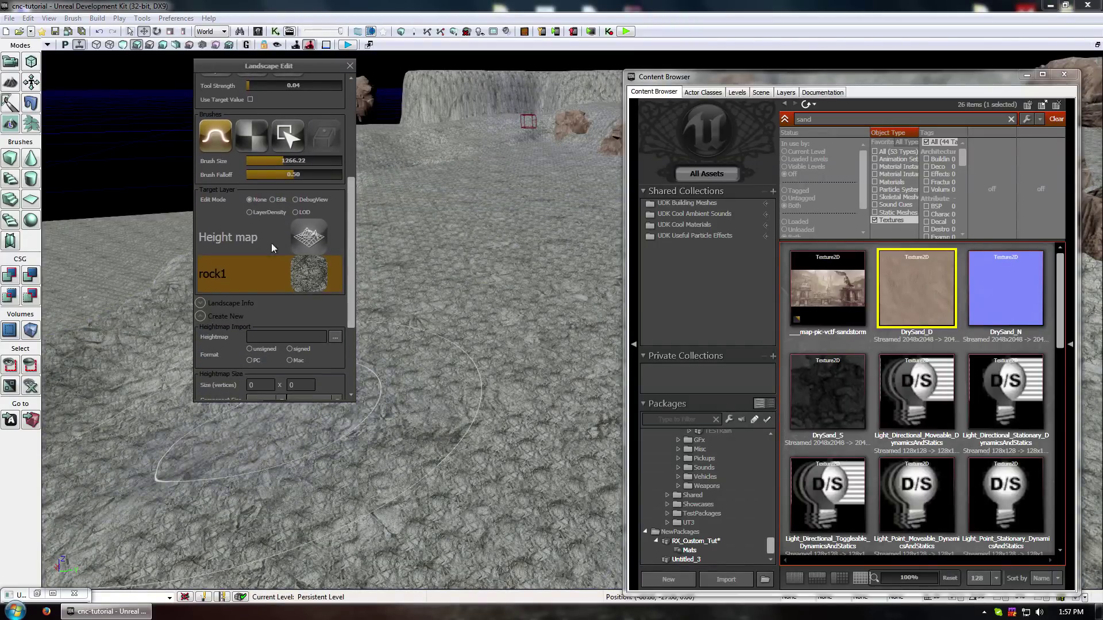
click(273, 199)
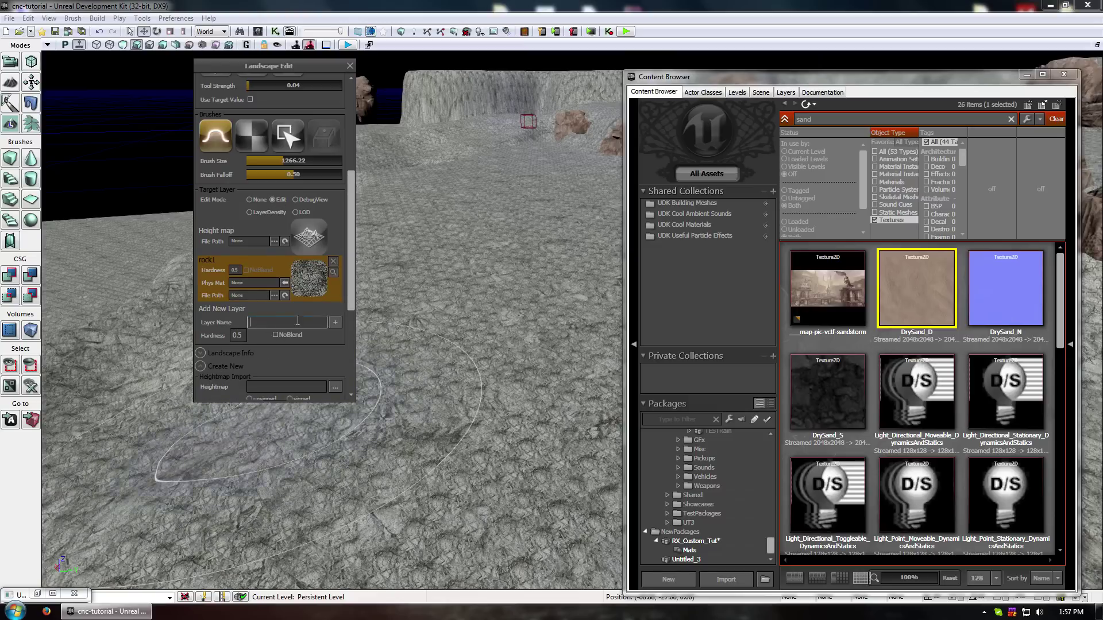
text(sand1)
click(338, 319)
click(318, 320)
Select Sand1 as the target layer and paint sand over the cliff and the slope around it
right_drag(533, 319, 462, 356)
click(313, 282)
click(319, 331)
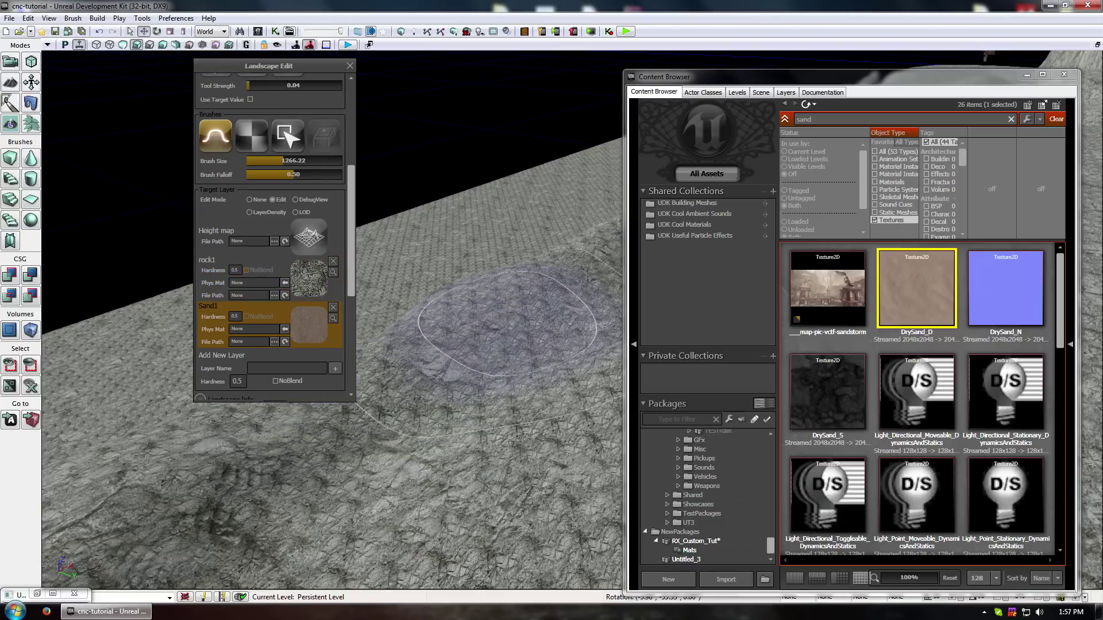
mouse_move(510, 302)
ctrl+mouse_down()
mouse_move(516, 283)
mouse_move(243, 421)
mouse_move(502, 615)
mouse_move(416, 382)
mouse_move(322, 471)
ctrl+mouse_up()
mouse_move(321, 471)
mouse_down()
mouse_move(321, 505)
mouse_move(436, 505)
mouse_move(483, 471)
mouse_move(436, 413)
mouse_up()
mouse_move(477, 339)
ctrl+mouse_down()
mouse_move(442, 356)
mouse_move(471, 310)
mouse_move(505, 402)
mouse_move(335, 325)
ctrl+mouse_up()
mouse_move(368, 356)
right_down()
mouse_move(402, 344)
mouse_move(385, 333)
right_up()
mouse_move(442, 201)
ctrl+mouse_down()
mouse_move(422, 247)
mouse_move(446, 192)
ctrl+mouse_up()
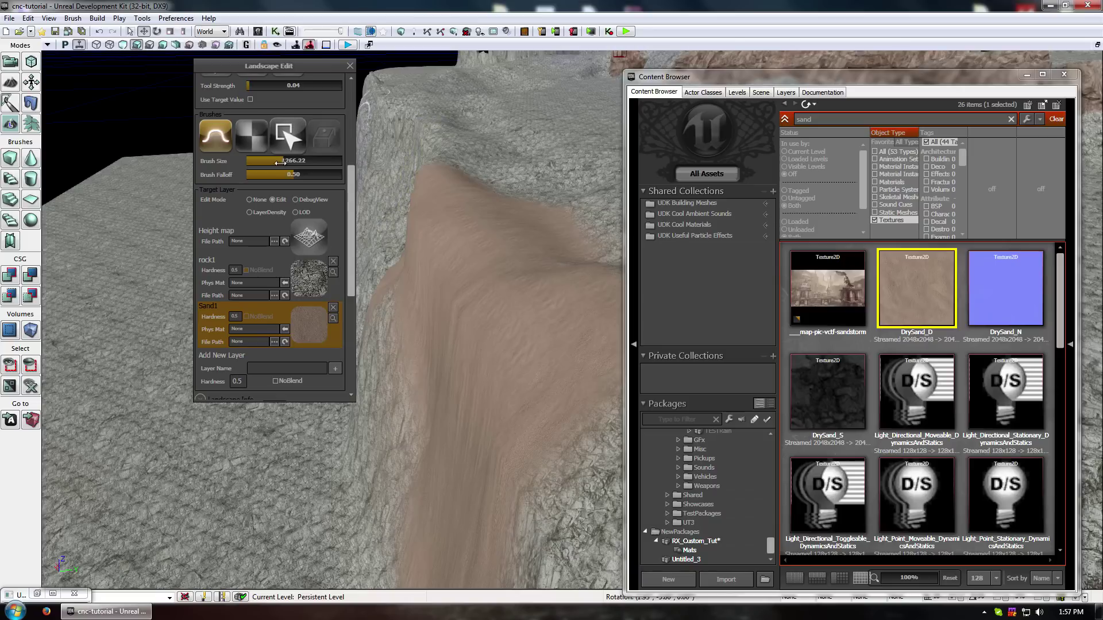
Raise the tool strength to about 0.45 and paint more sand over the cliff face and the ground below
drag(253, 85, 289, 85)
mouse_move(411, 212)
ctrl+mouse_down()
mouse_move(405, 149)
mouse_move(400, 372)
mouse_move(247, 482)
mouse_move(339, 557)
mouse_move(359, 448)
ctrl+mouse_up()
middle_drag(359, 448, 148, 211)
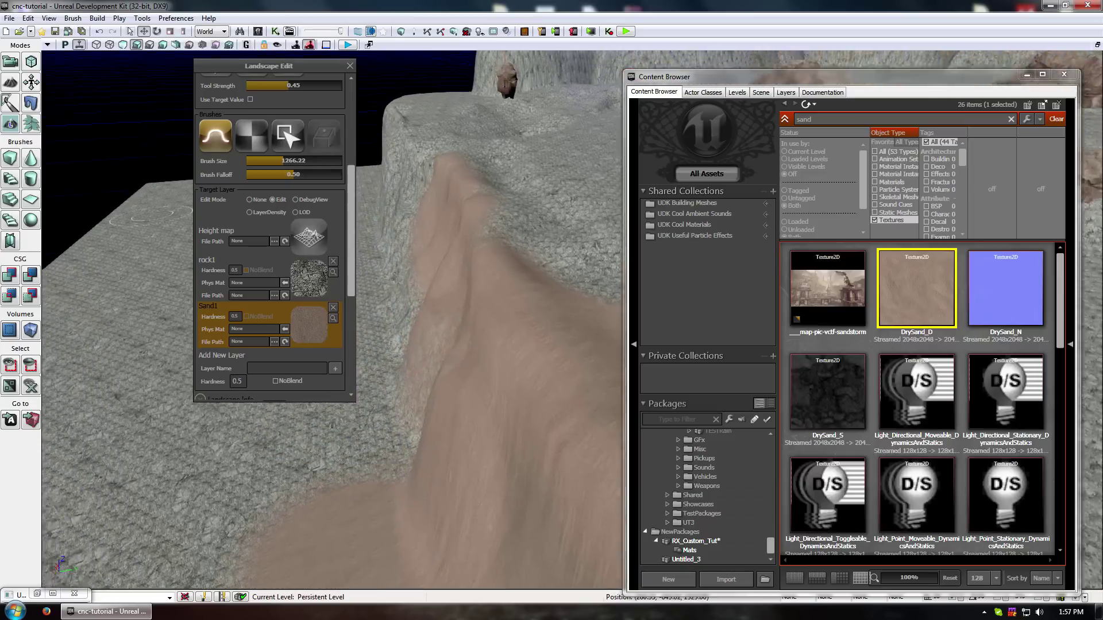
right_drag(359, 448, 350, 499)
right_drag(456, 390, 422, 615)
mouse_move(437, 546)
ctrl+mouse_down()
mouse_move(486, 418)
mouse_move(575, 402)
mouse_move(513, 375)
mouse_move(505, 356)
ctrl+mouse_up()
Compare the painted sand inside and outside landscape editing, and inspect the DrySand_D texture's properties
click(347, 46)
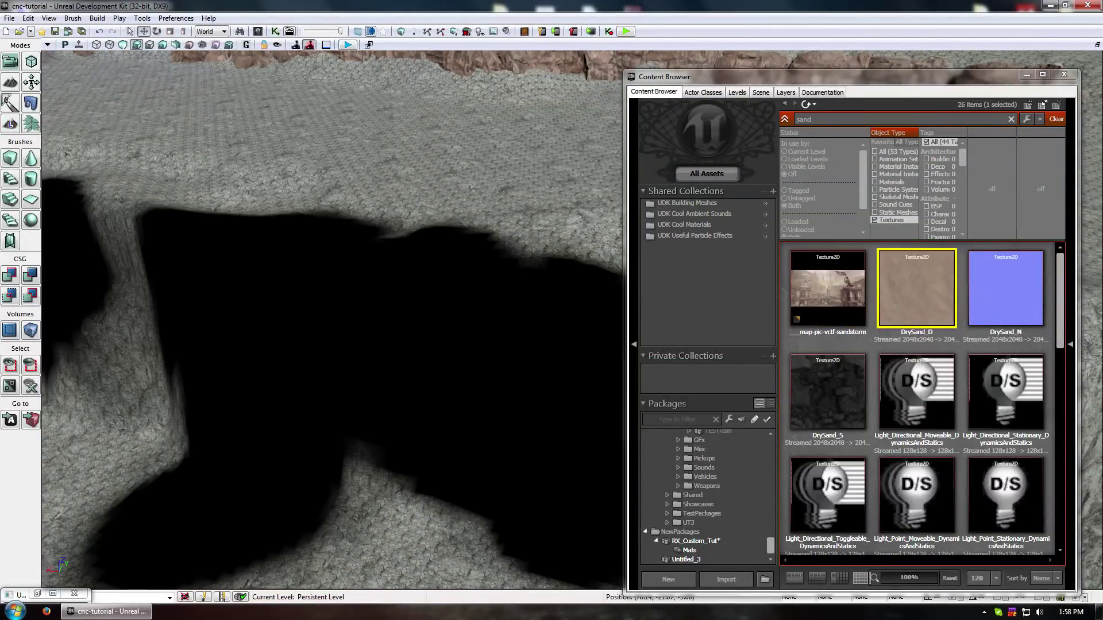
double_click(894, 294)
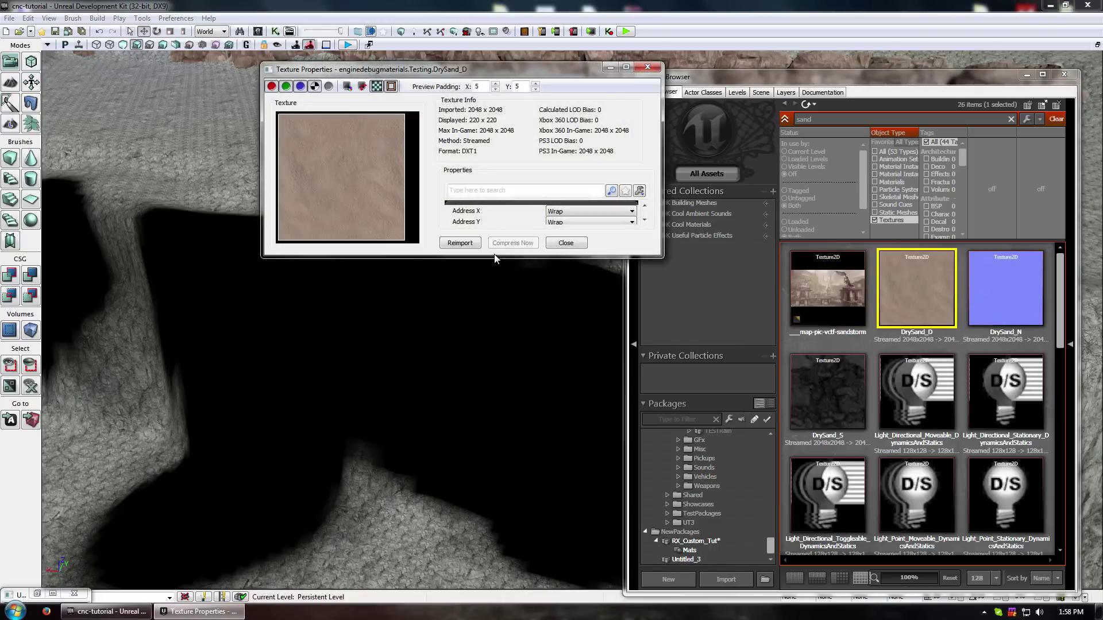
click(568, 243)
mouse_move(369, 224)
right_down()
mouse_move(325, 228)
mouse_move(348, 228)
right_up()
click(9, 124)
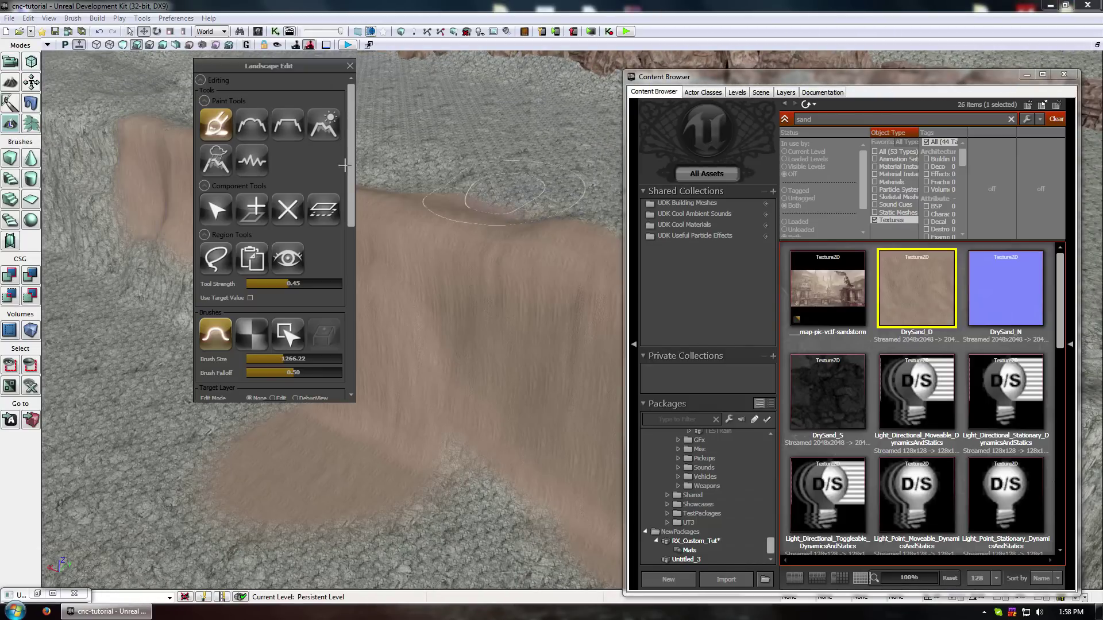
mouse_move(351, 169)
mouse_down()
mouse_move(350, 203)
mouse_move(351, 149)
mouse_up()
click(349, 65)
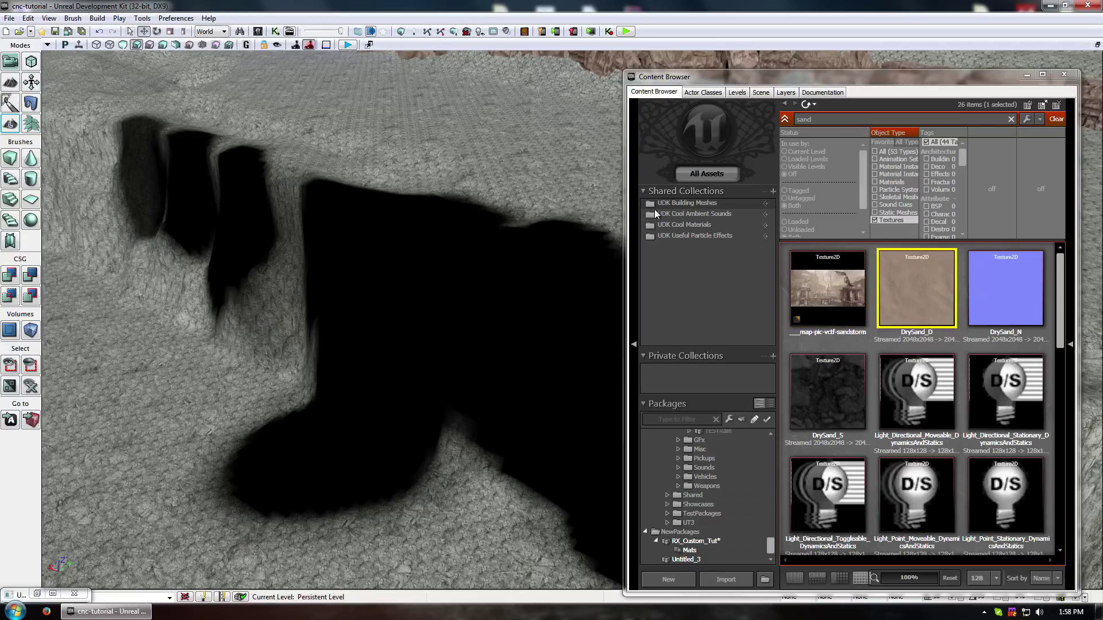
Clear the sand search and texture filter in the Mats group of RX_Custom_Tut, and reopen Landscape_mat1
click(690, 551)
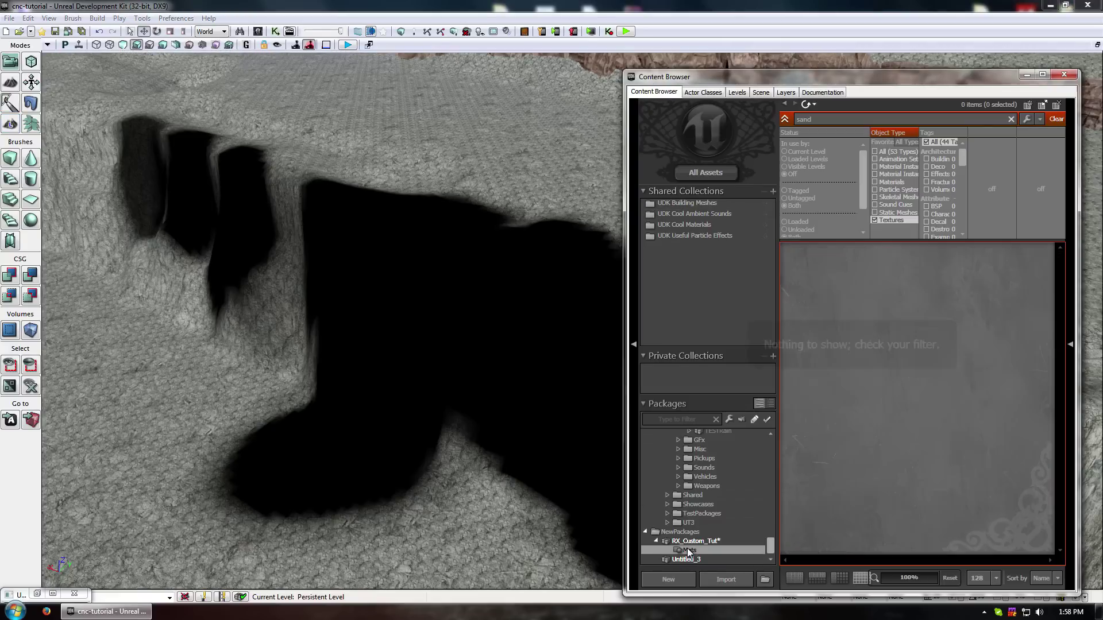
drag(785, 121, 776, 132)
key(BackSpace)
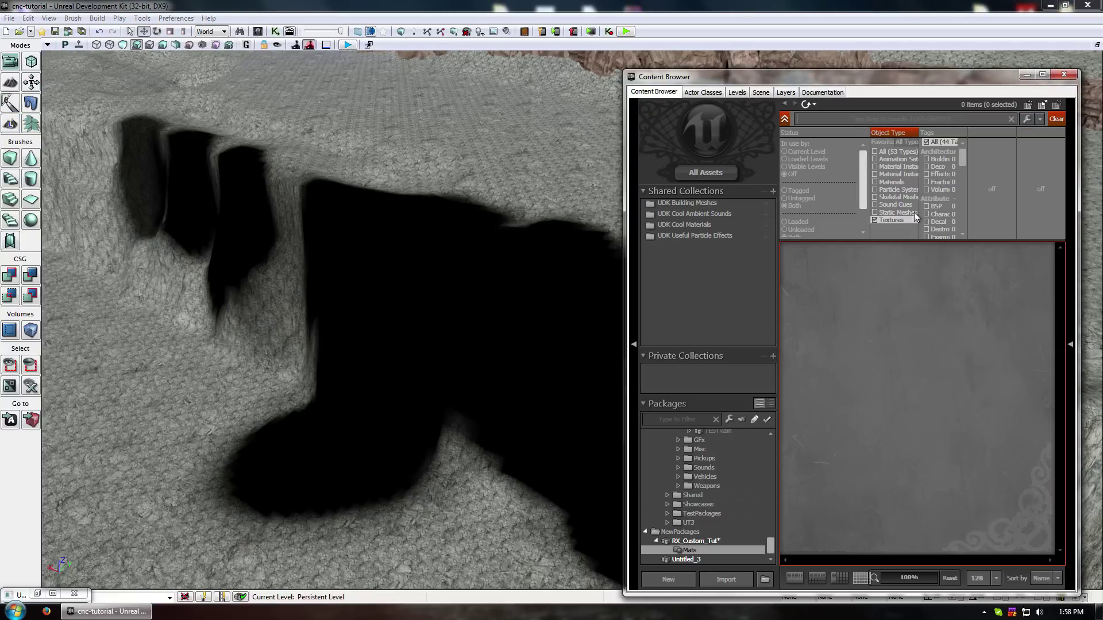
click(883, 221)
double_click(844, 263)
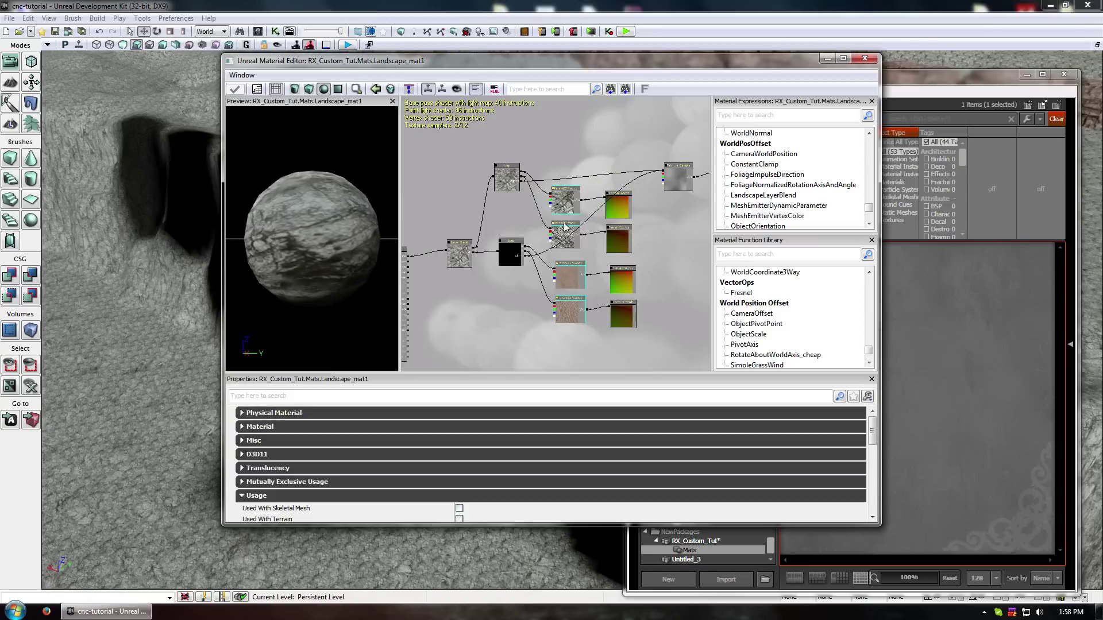
Set the Preview Weight of the Layer Blend's Sand1 layer to 1
click(461, 264)
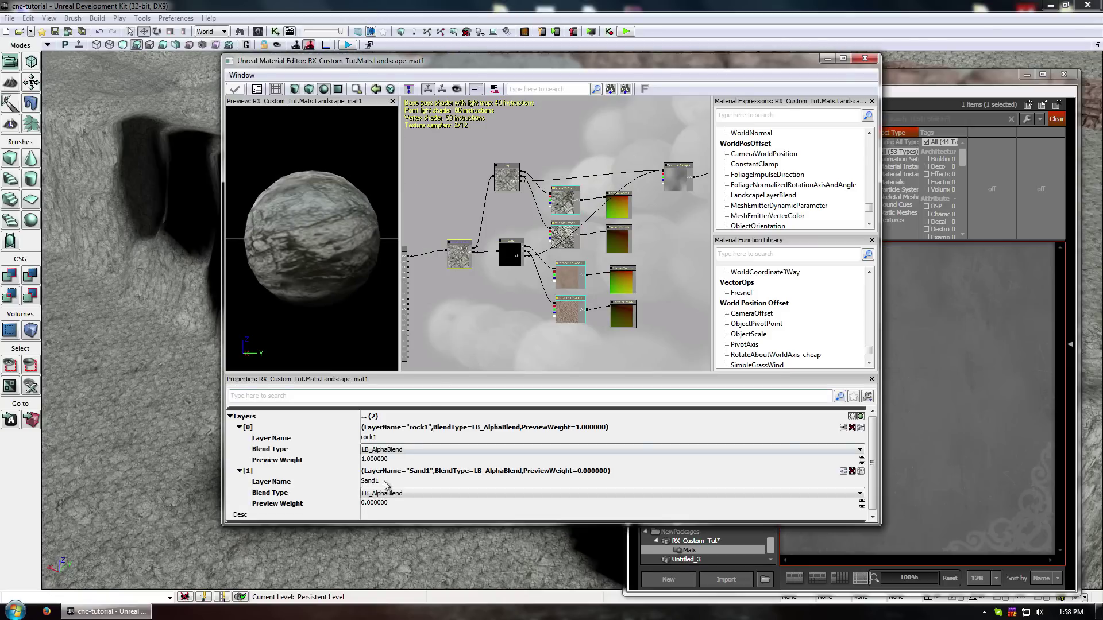
click(377, 504)
text(1)
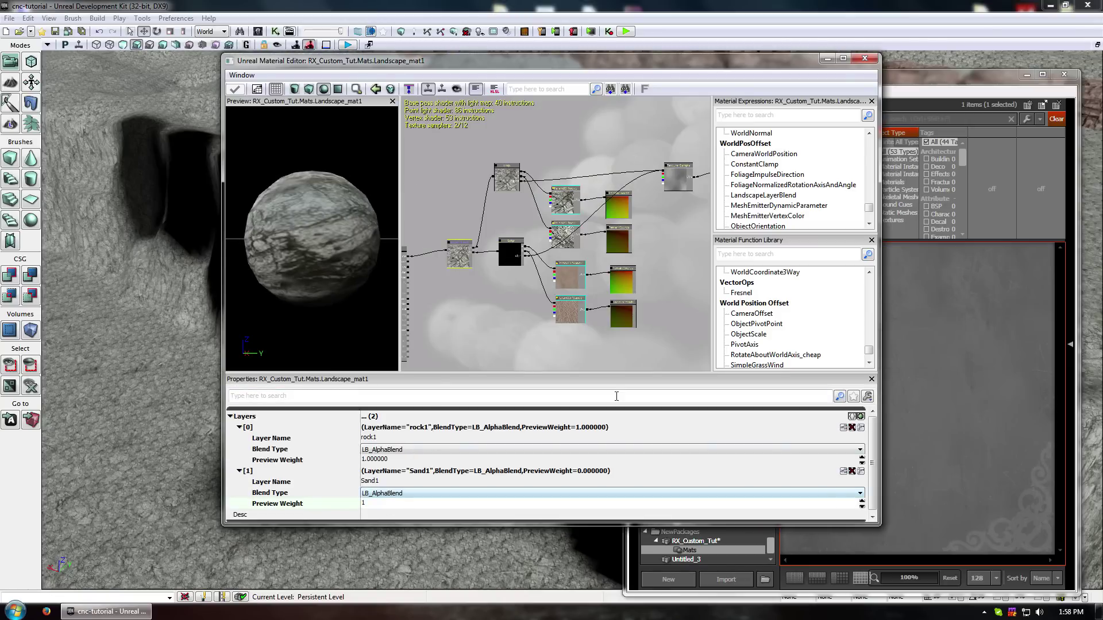
key(Return)
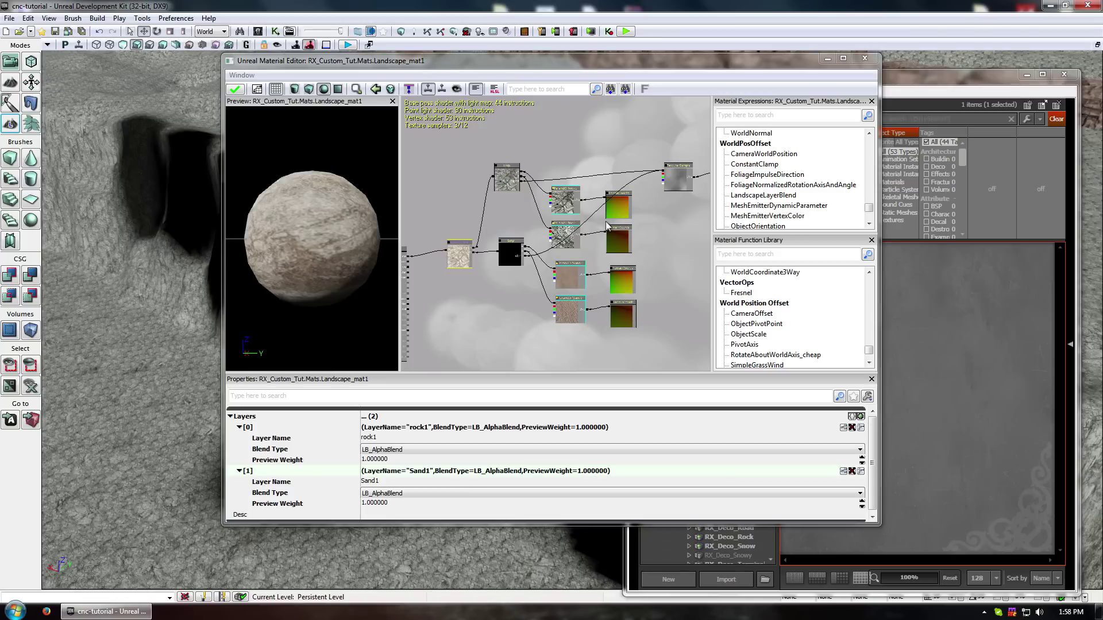
Apply the Sand1 preview weight change to Landscape_mat1 and check the sand Lerp and Layer Blend nodes
click(236, 89)
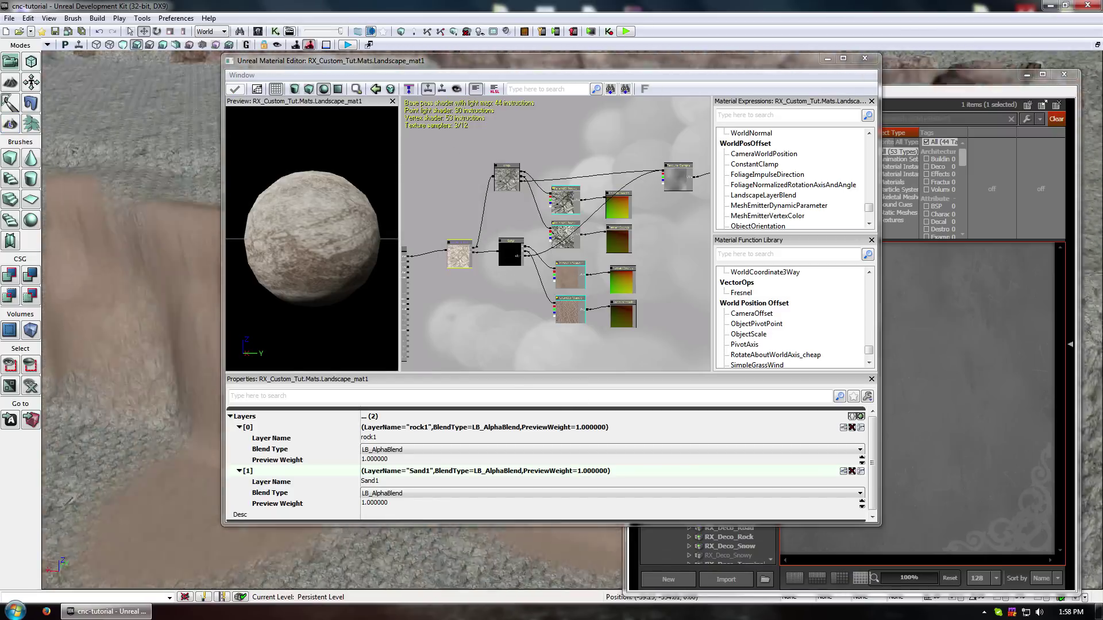
click(509, 256)
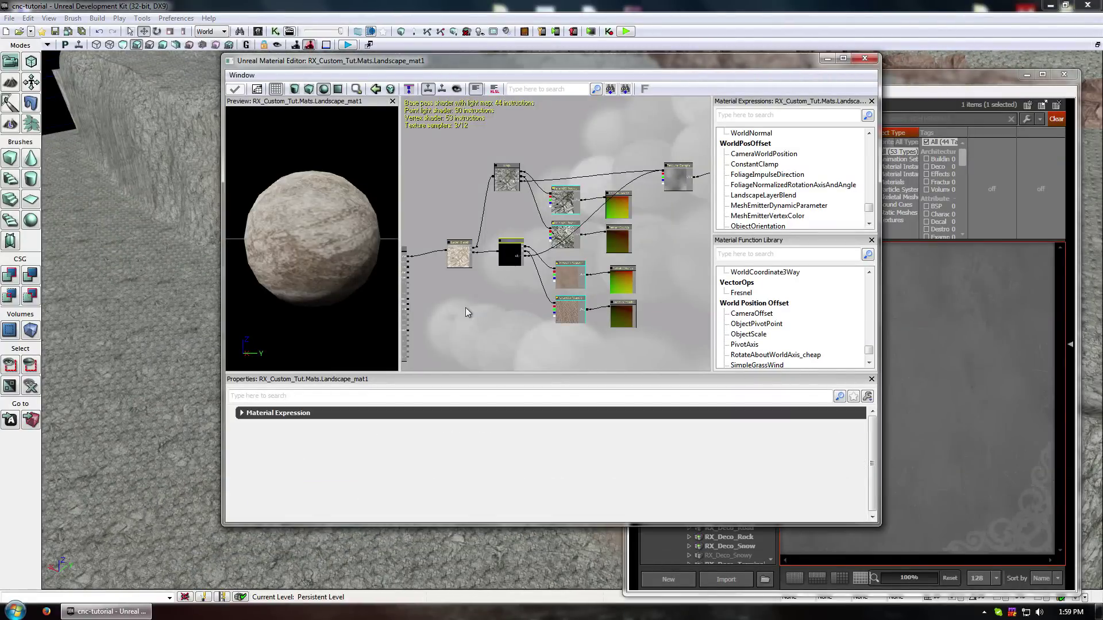
click(563, 310)
click(509, 258)
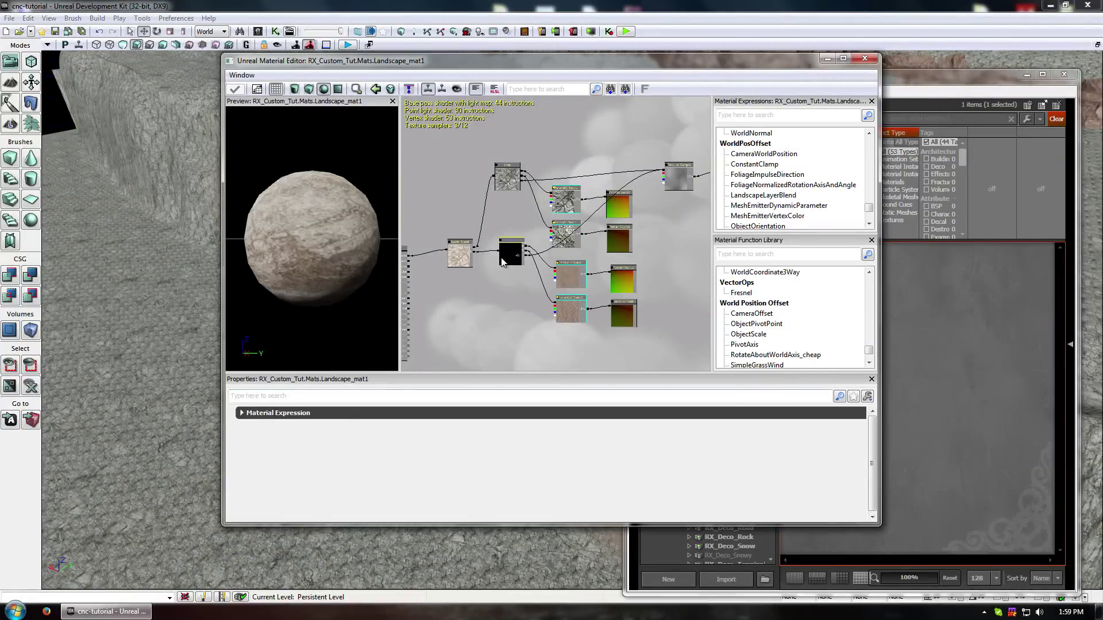
click(460, 253)
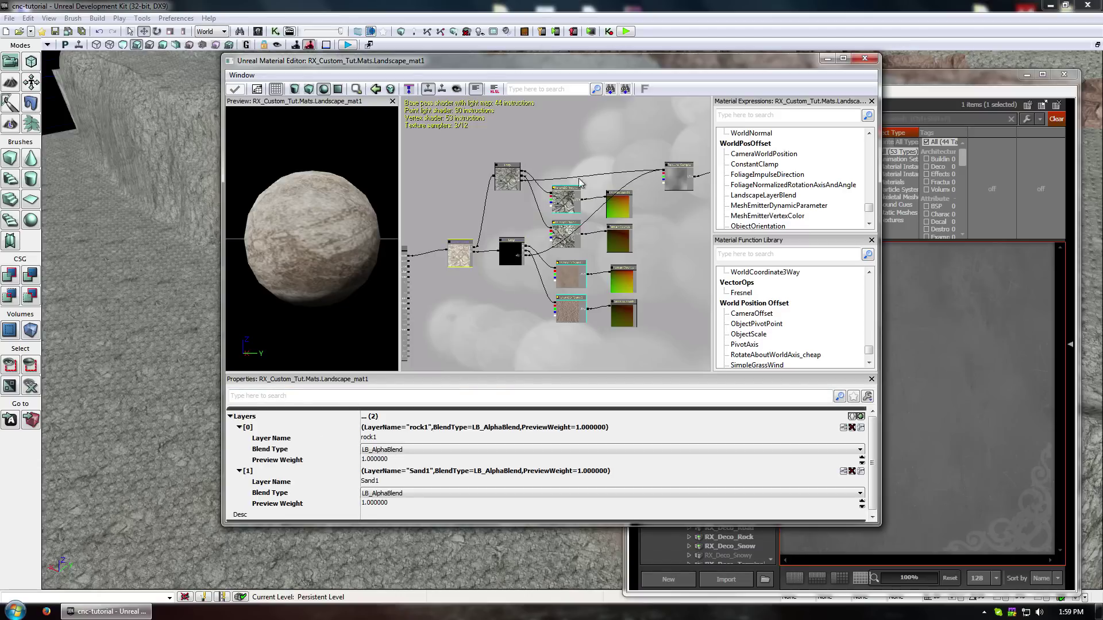
Examine the Layer Blend's rock1 and Sand1 inputs alongside the painted cliff in the viewport
drag(599, 136, 545, 130)
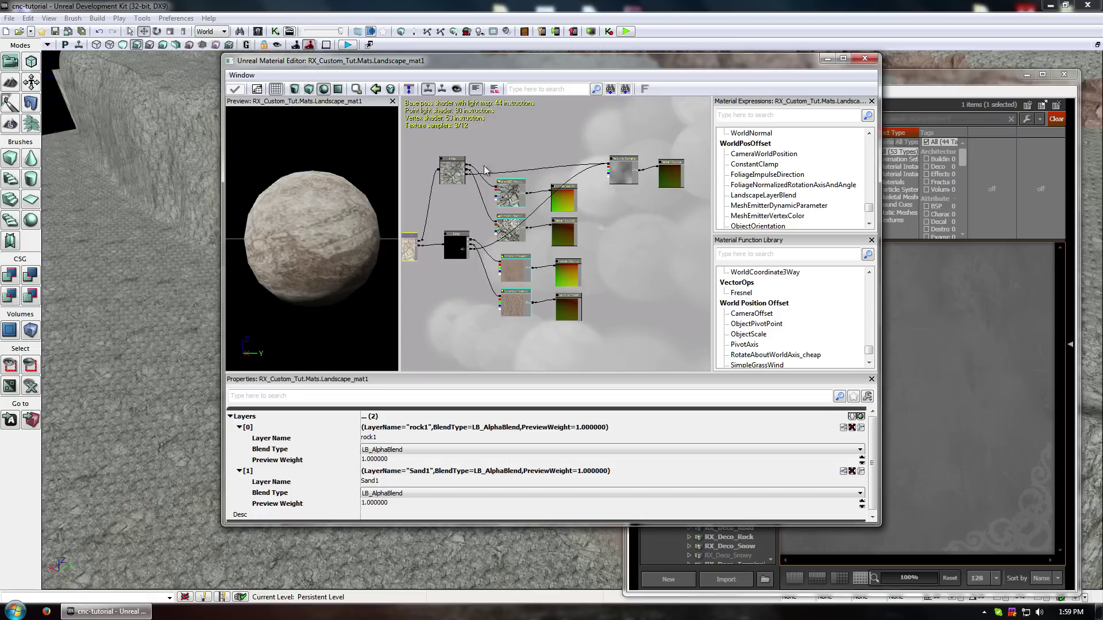
mouse_move(526, 64)
mouse_down()
mouse_move(834, 84)
mouse_move(810, 43)
mouse_up()
scroll(723, 242, up, 2)
drag(727, 243, 844, 248)
scroll(796, 207, up, 4)
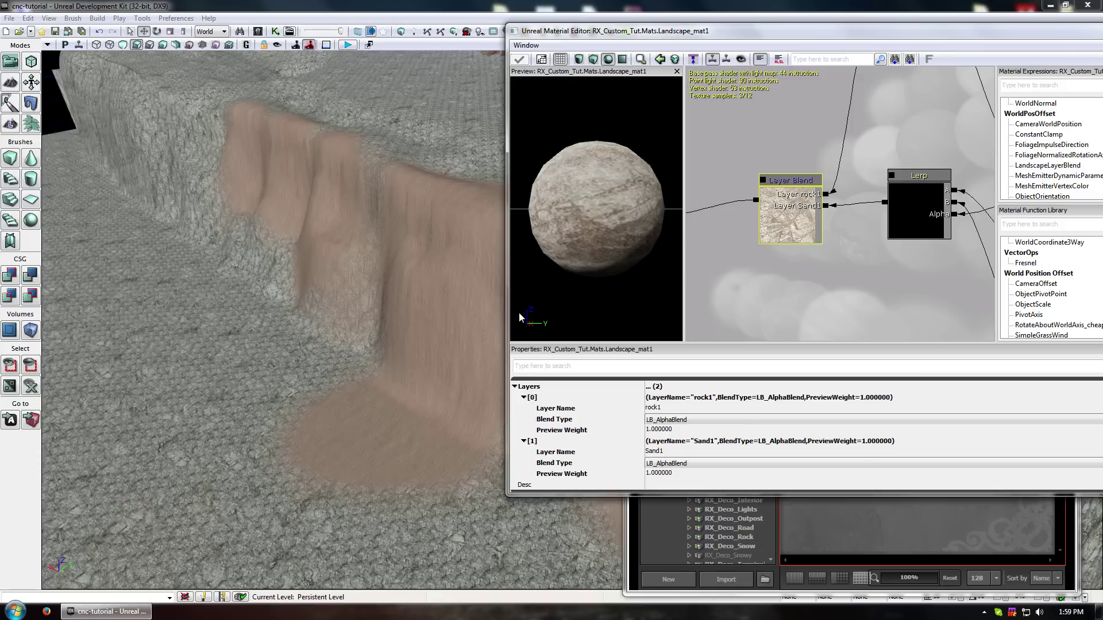
right_drag(414, 311, 499, 288)
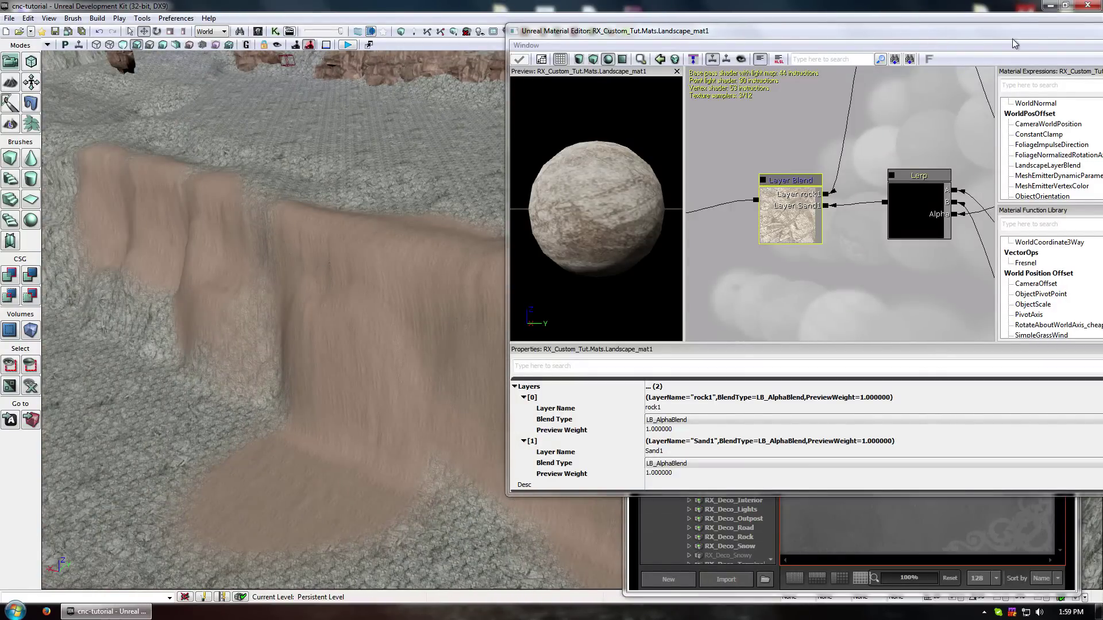
Close the material editor and the Content Browser to review the painted cliff unobstructed
drag(1013, 34, 607, 40)
click(750, 34)
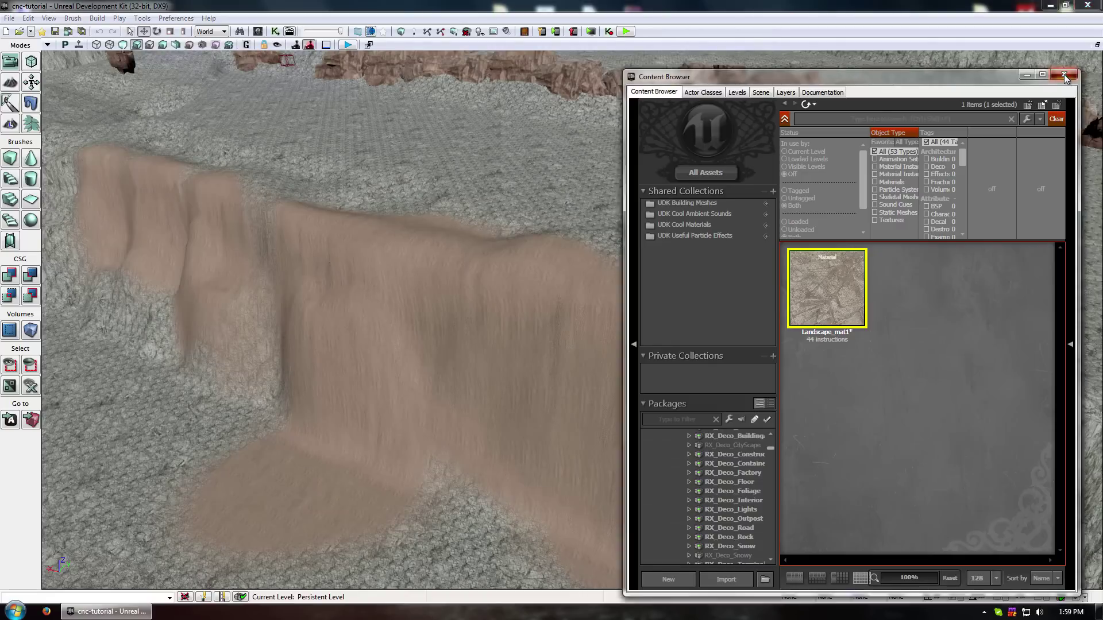
click(1064, 74)
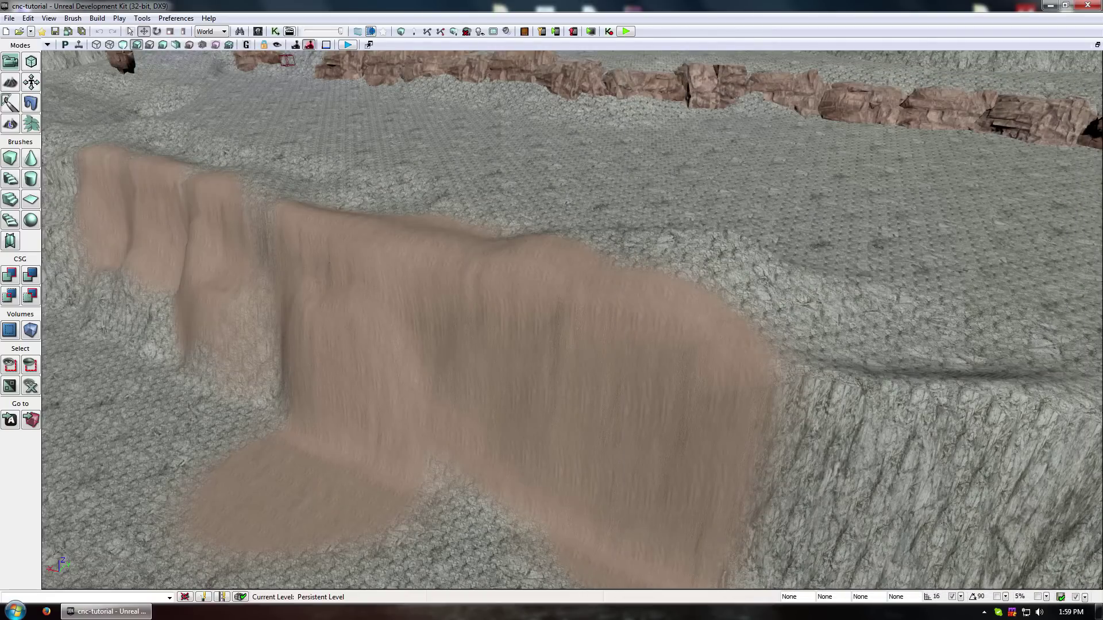
right_drag(574, 322, 402, 310)
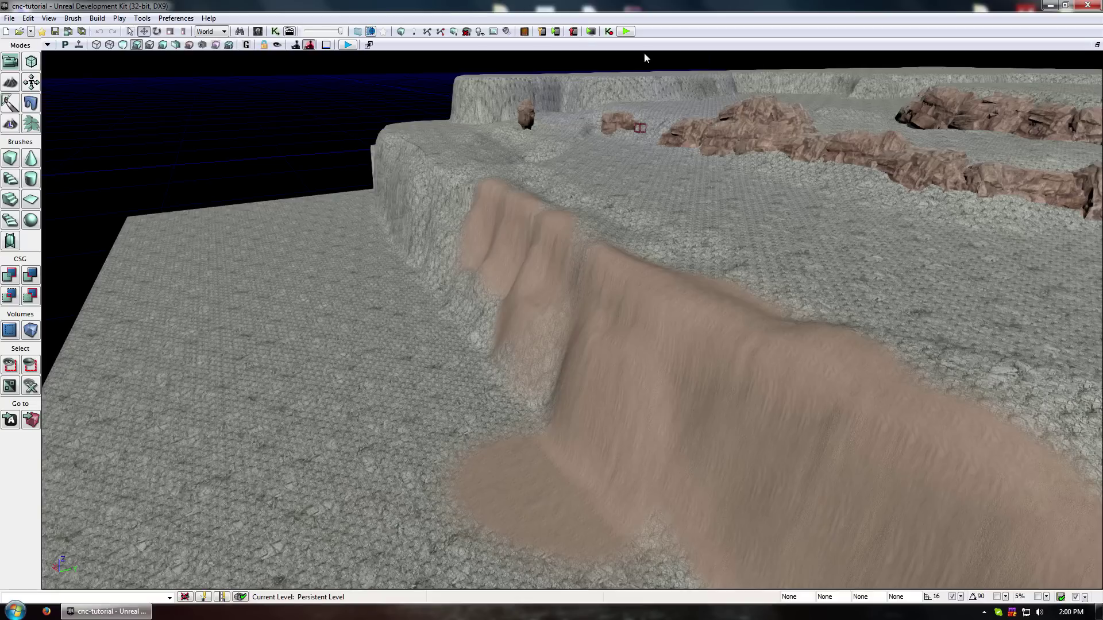
Save the cnc-tutorial level and store the RX_Custom_Tut.upk package in the Content > RenX > Environments folder
key(ctrl+s)
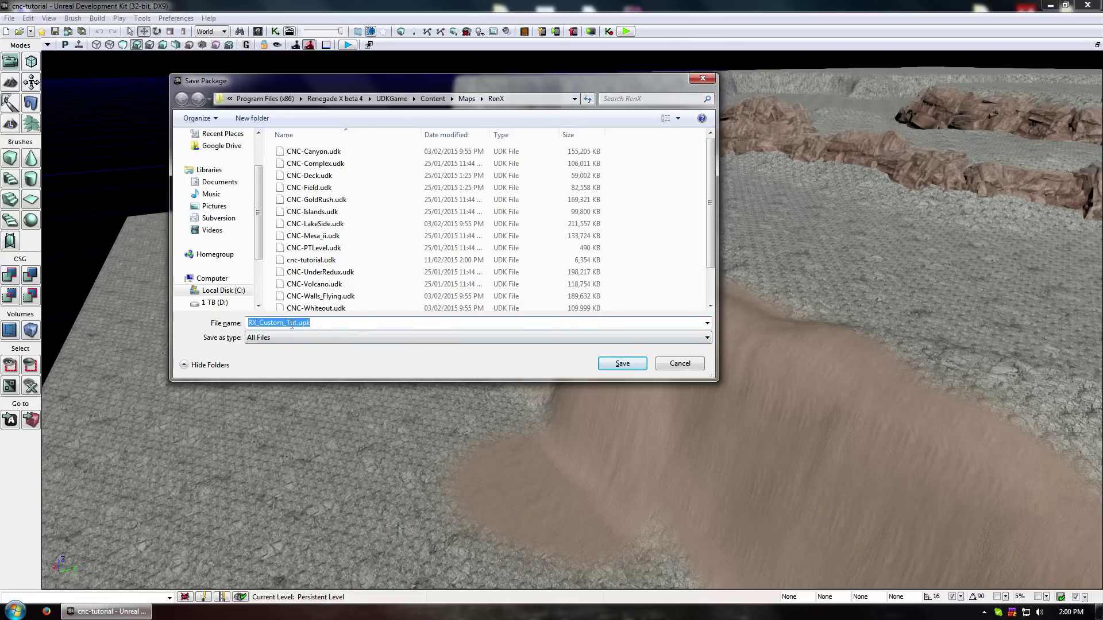
click(432, 99)
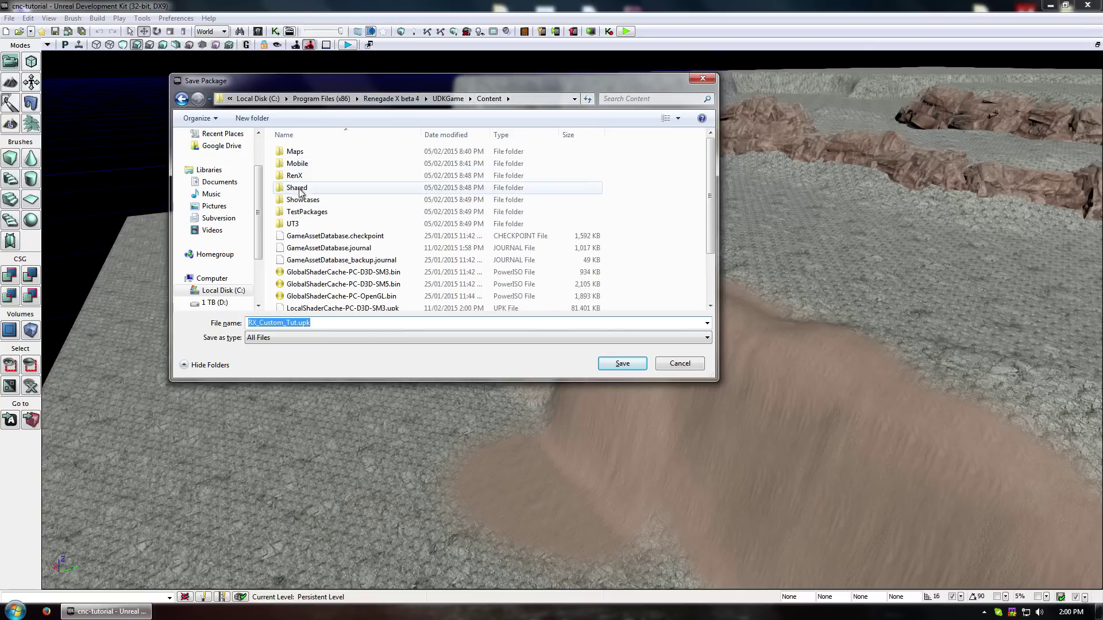
double_click(304, 176)
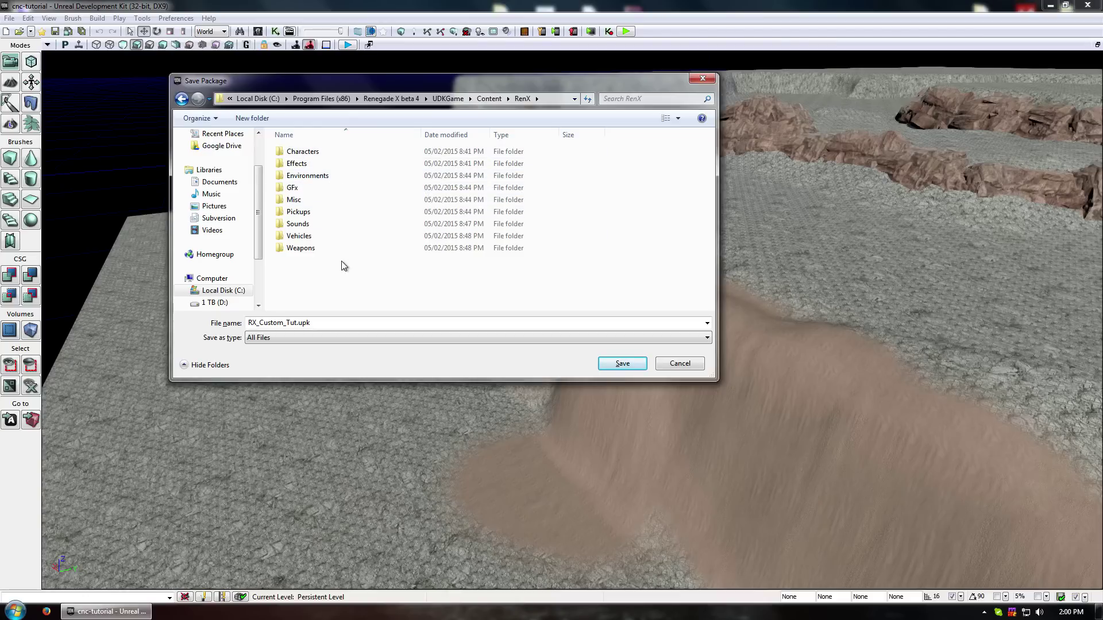
double_click(329, 177)
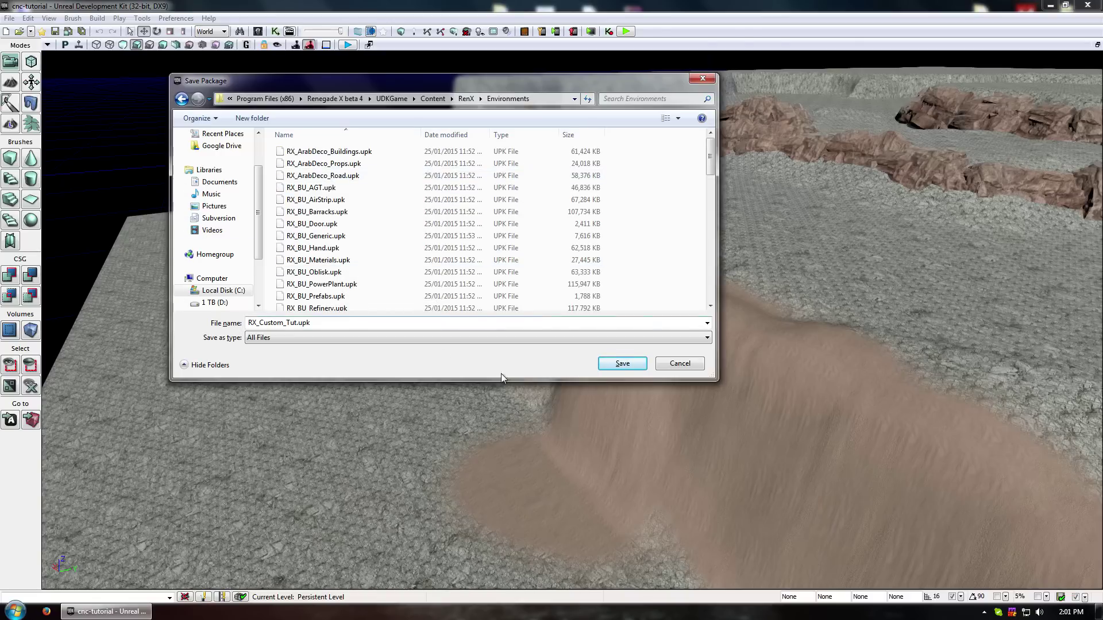
click(615, 368)
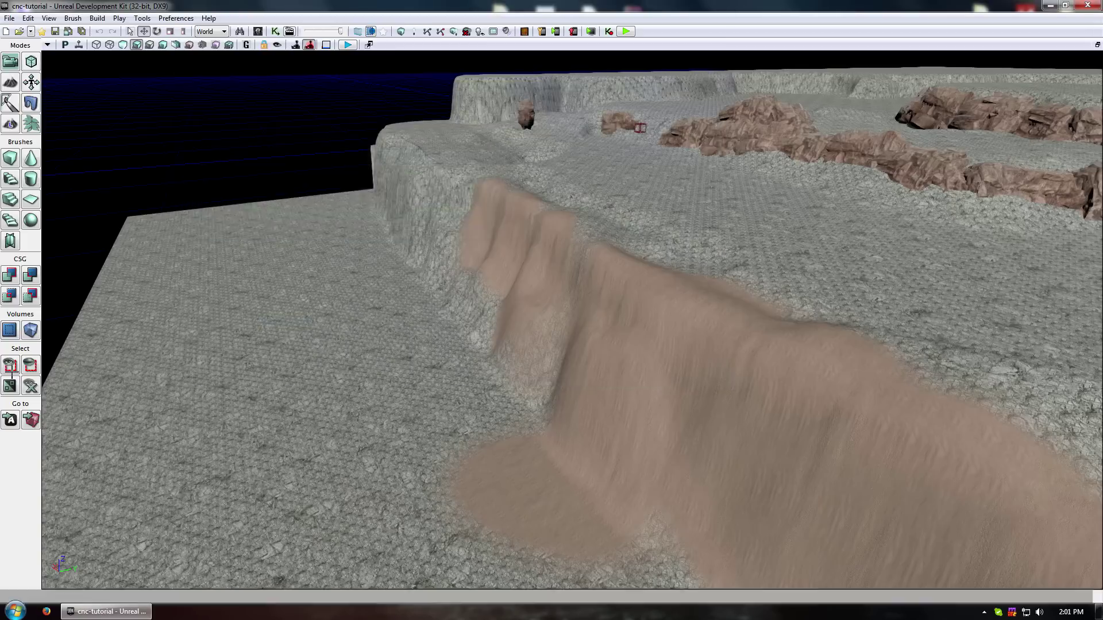